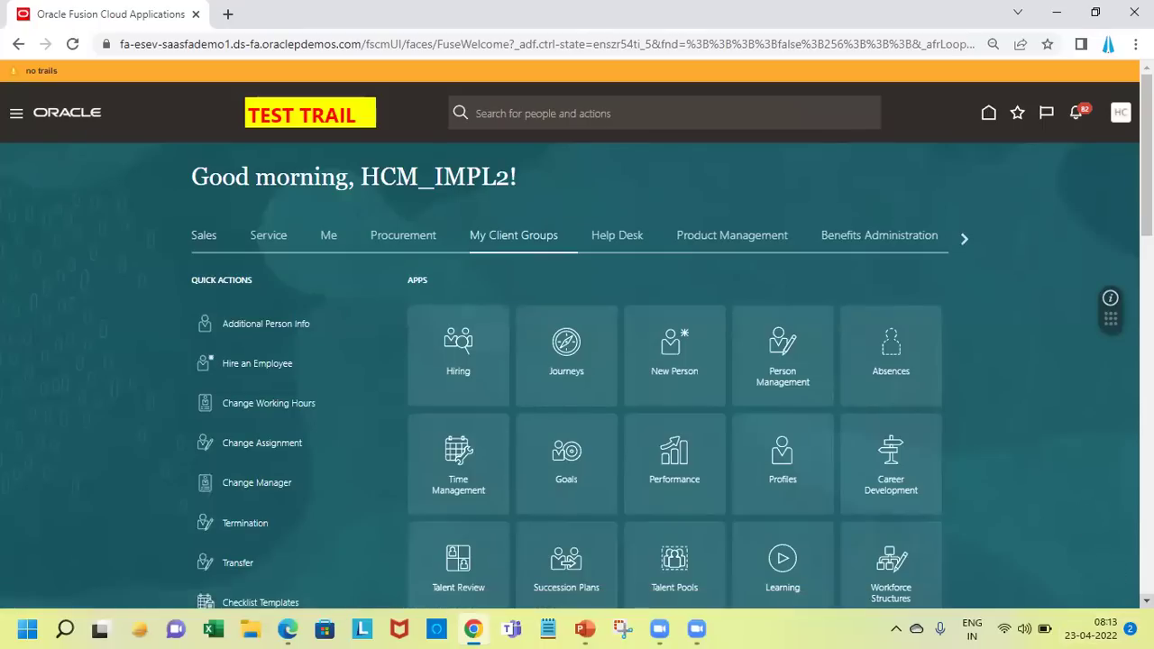
- Open the Workforce Structures work area from the My Client Groups apps
scroll(578, 361, "down", 2)
scroll(577, 361, "down", 1)
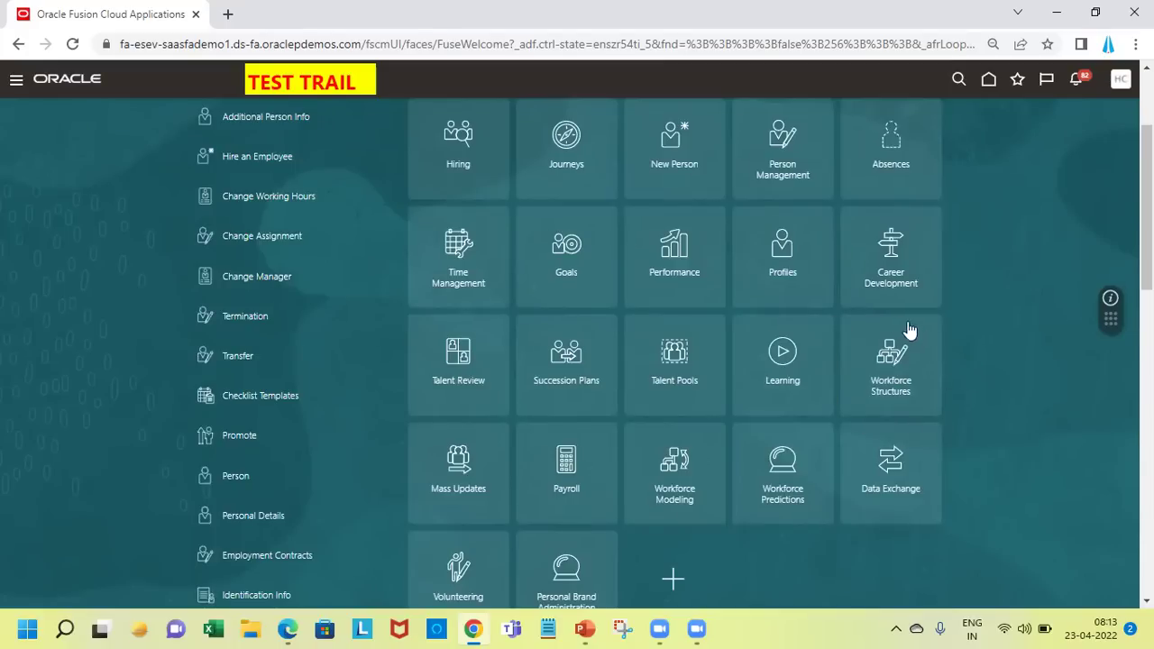
left_click(887, 370)
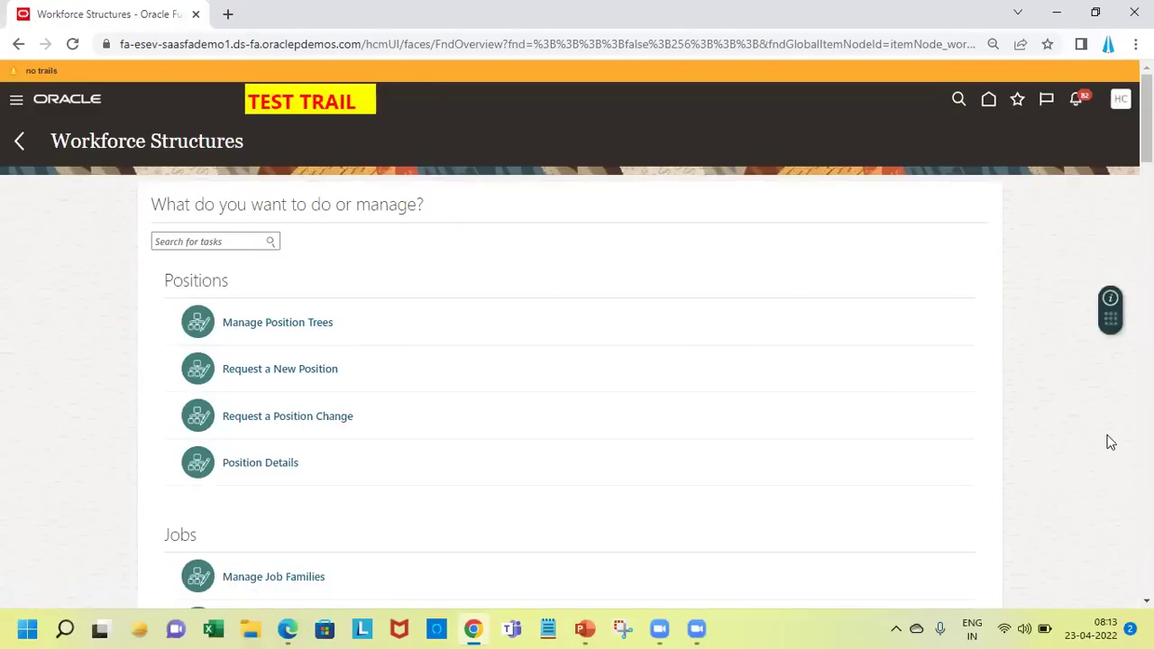
- Find the Location Details task under Locations in the Workforce Structures task list and open it
scroll(1111, 442, "down", 3)
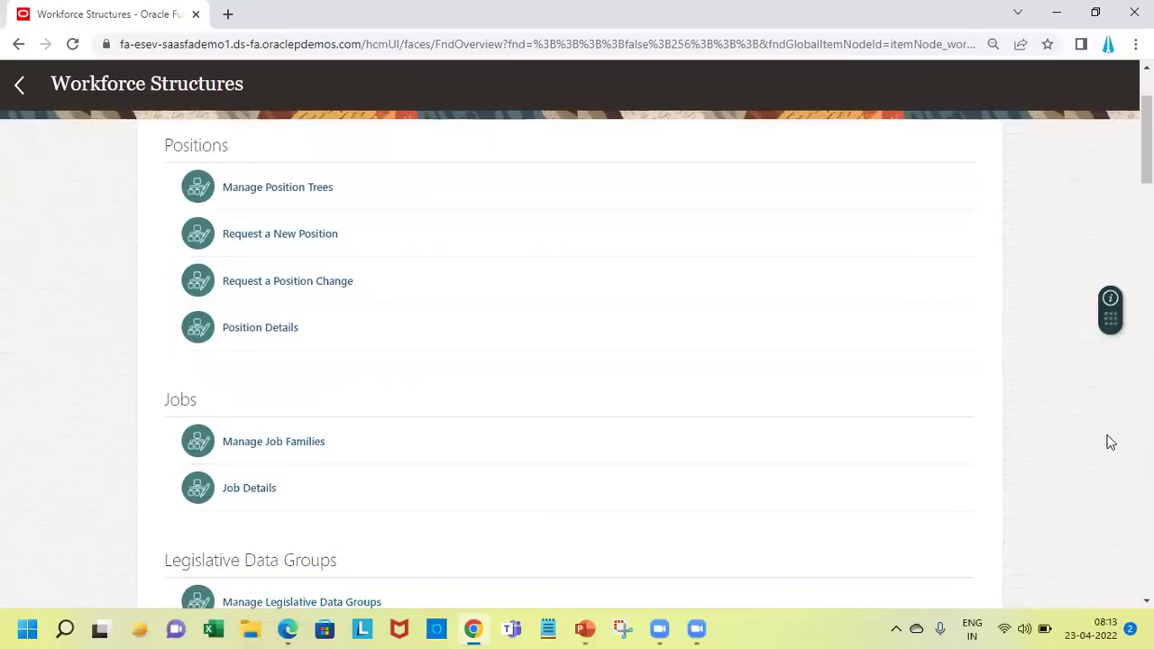
scroll(1112, 442, "down", 6)
scroll(1112, 442, "down", 5)
scroll(1111, 442, "up", 1)
scroll(1111, 442, "up", 12)
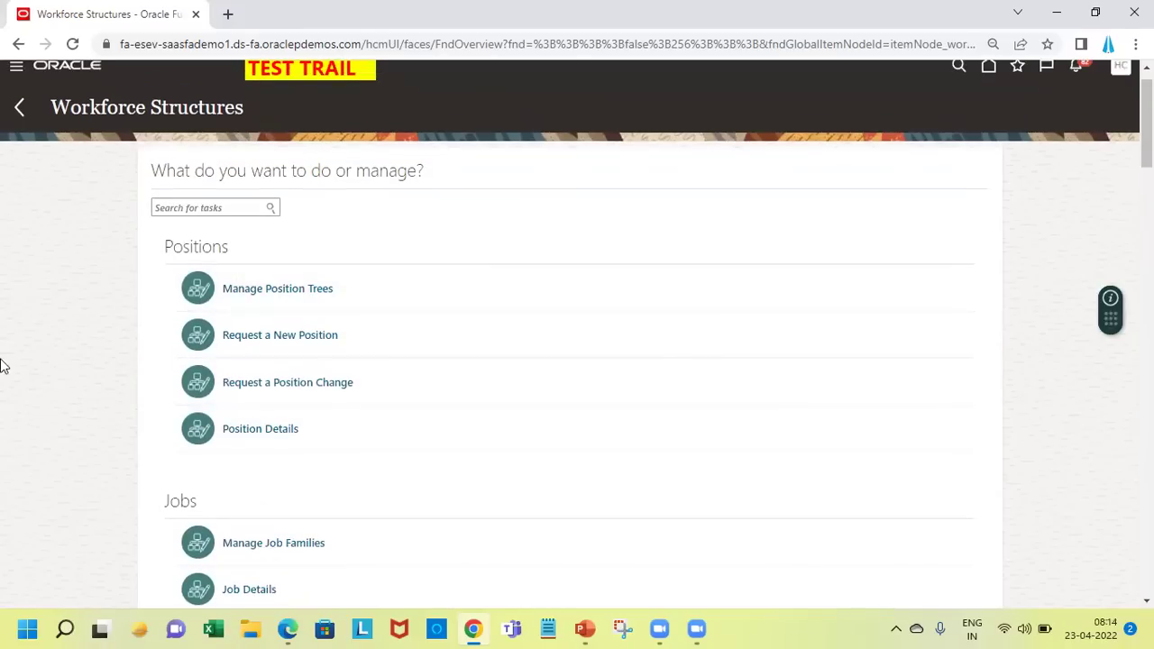
scroll(90, 511, "down", 5)
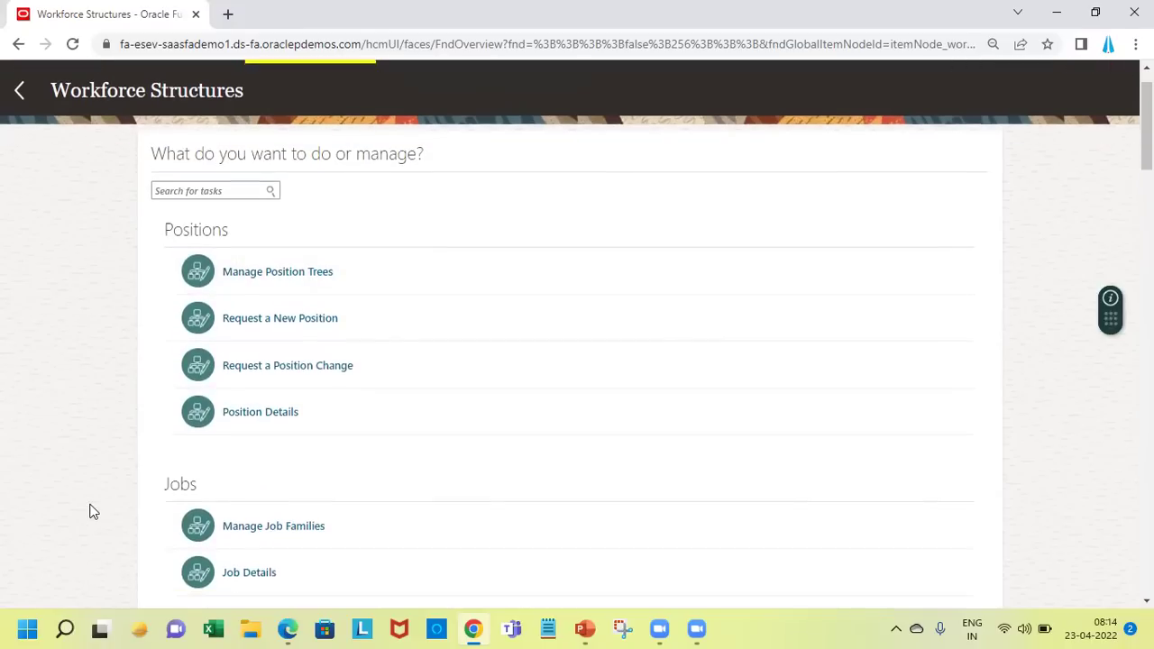
scroll(90, 511, "down", 3)
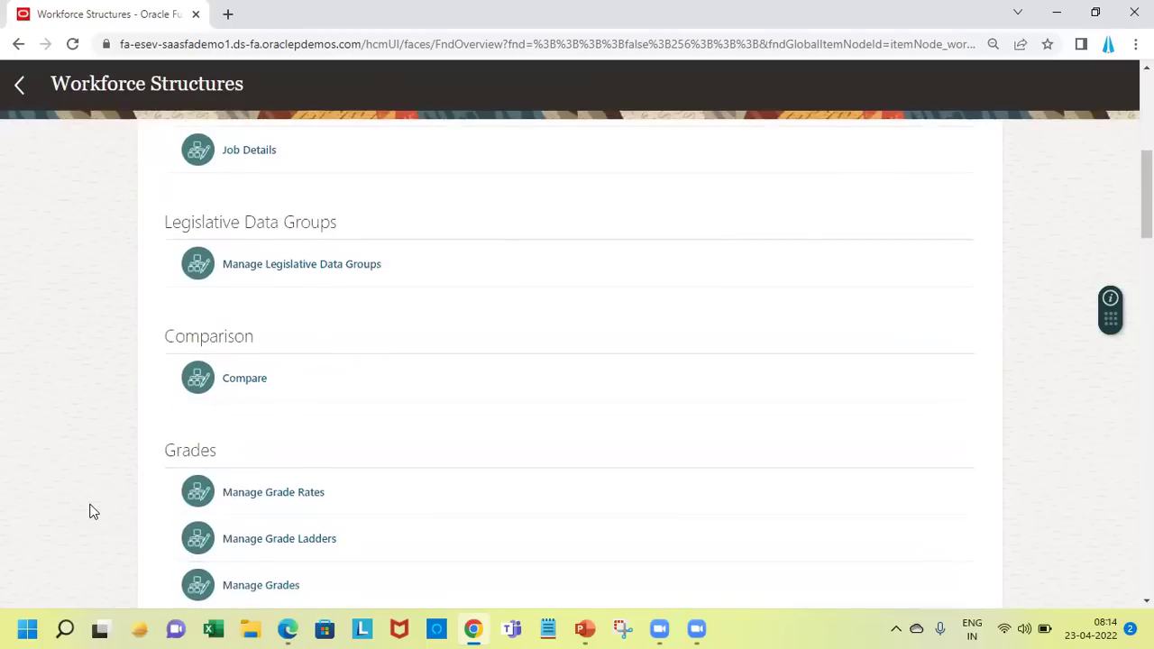
scroll(90, 511, "down", 9)
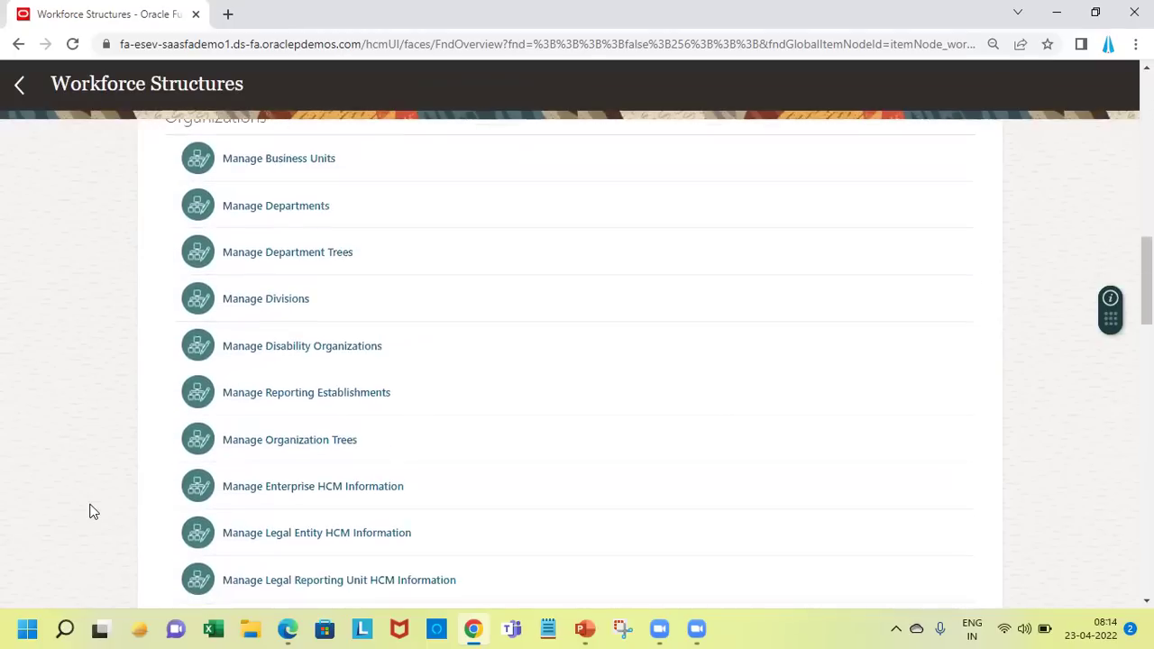
scroll(90, 512, "down", 6)
scroll(90, 511, "down", 3)
scroll(90, 512, "down", 3)
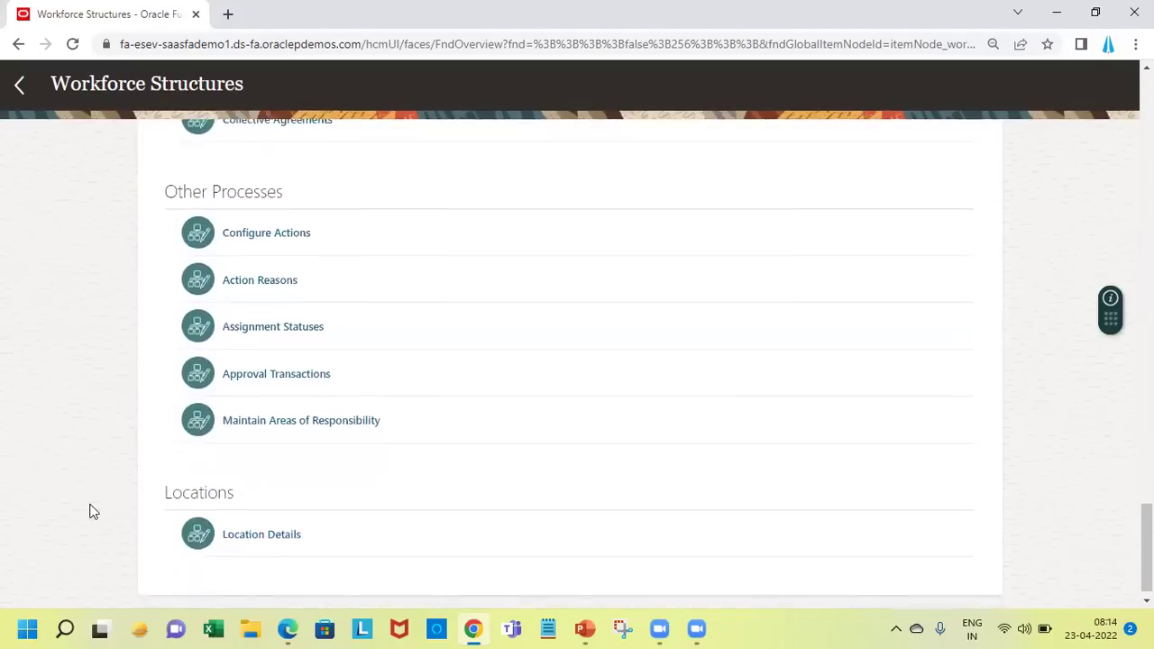
left_click(271, 522)
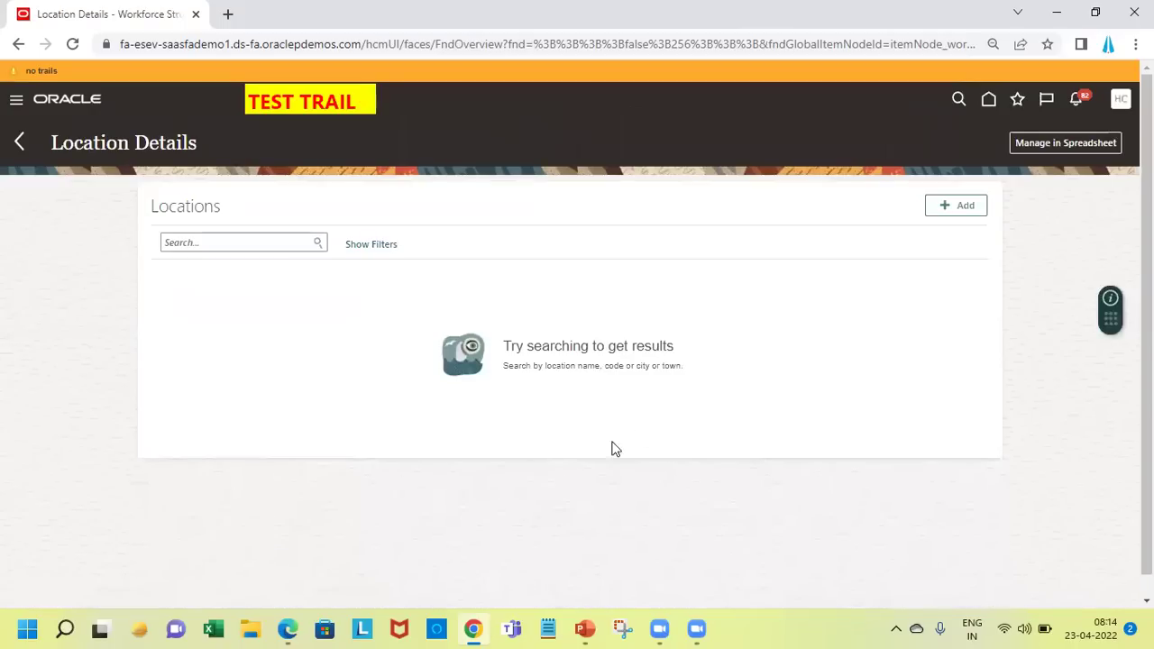
- Start adding a new location with both Additional Info and Legislative Info included, accepting the recording folder prompt that interrupts
left_click(945, 213)
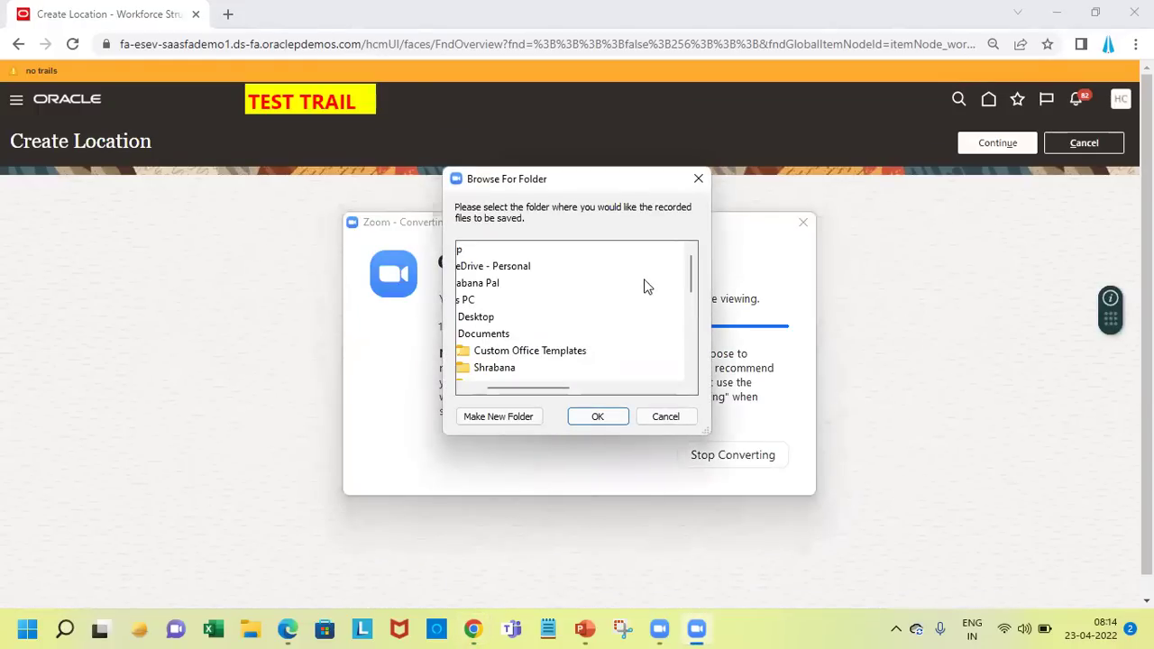
left_click(605, 421)
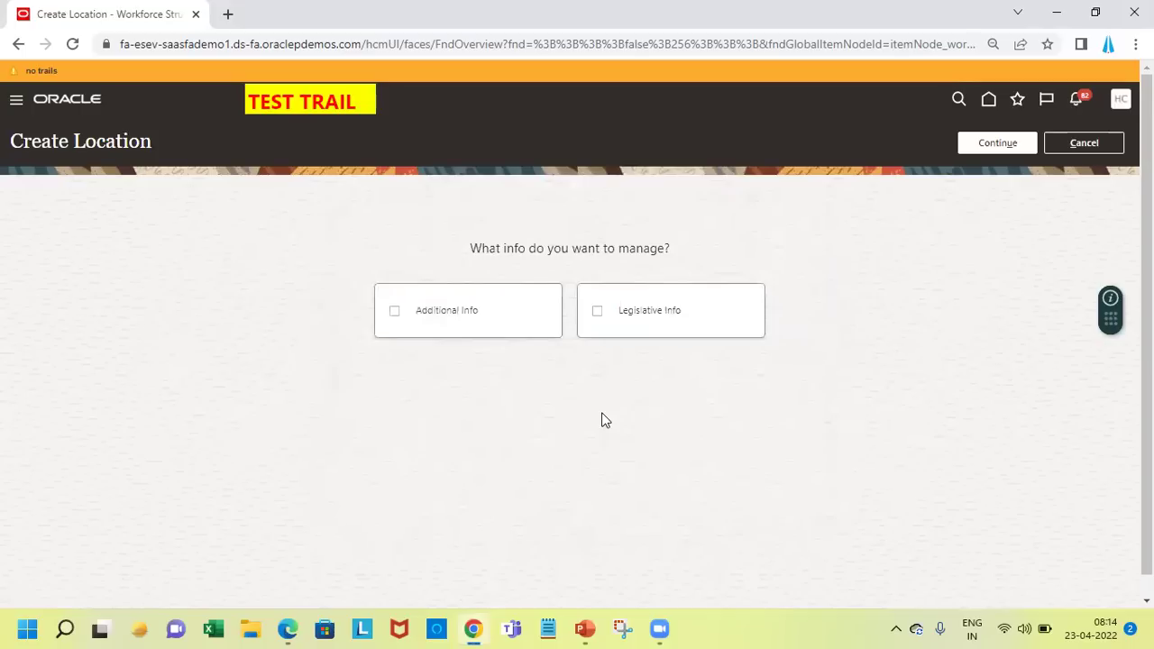
left_click(461, 315)
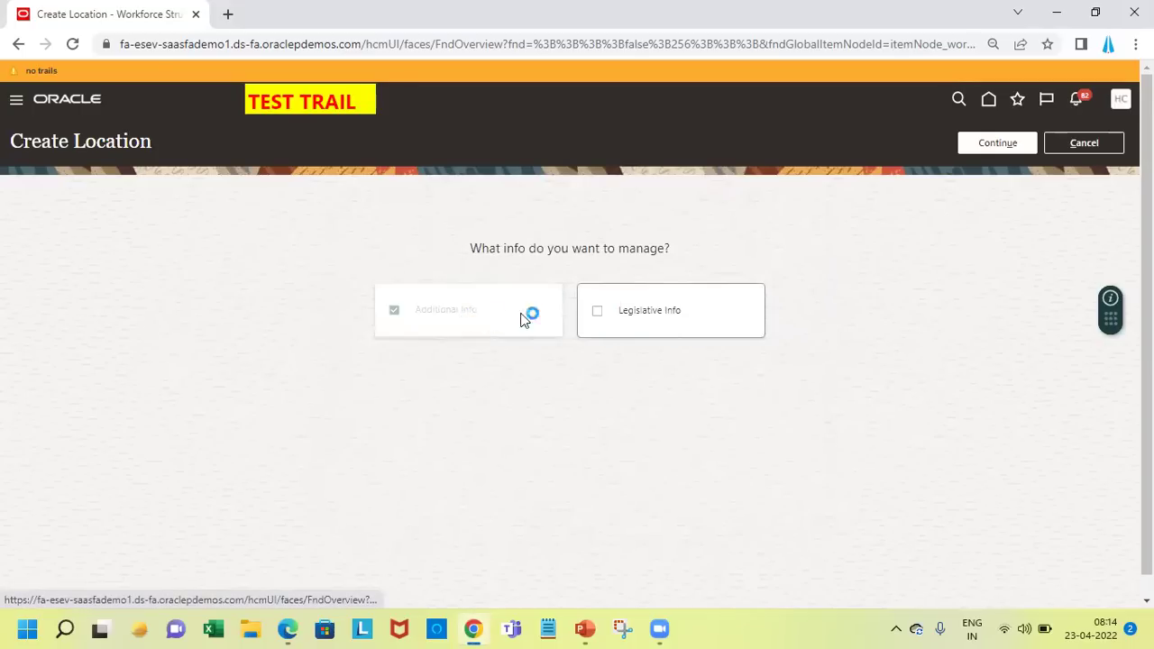
left_click(611, 311)
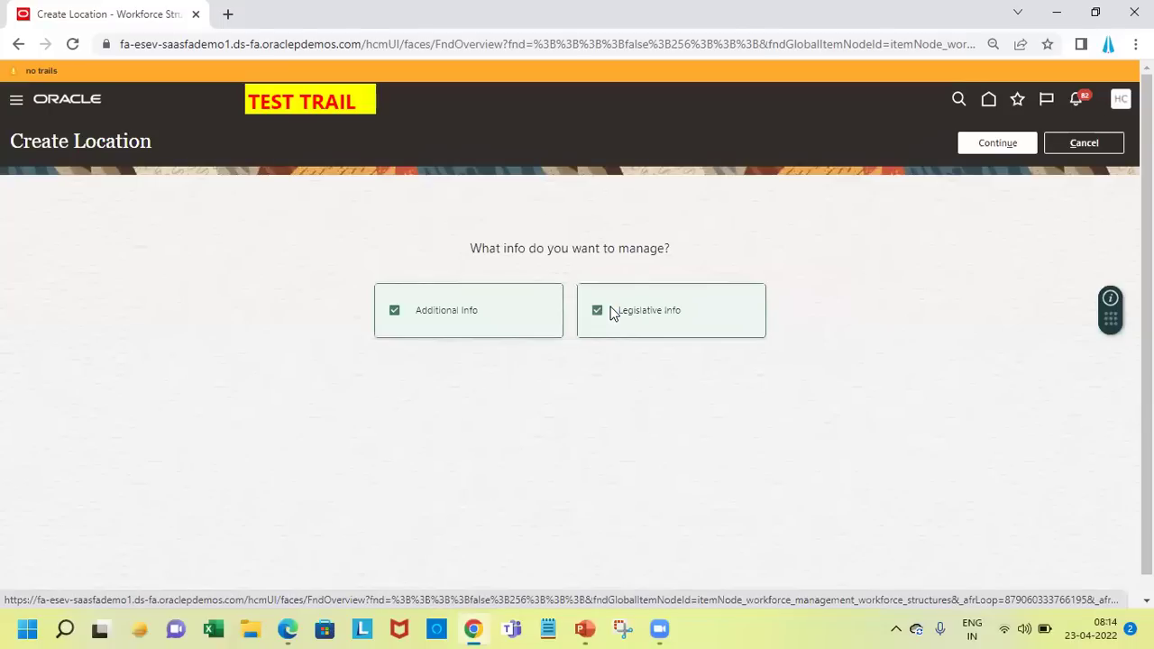
left_click(992, 146)
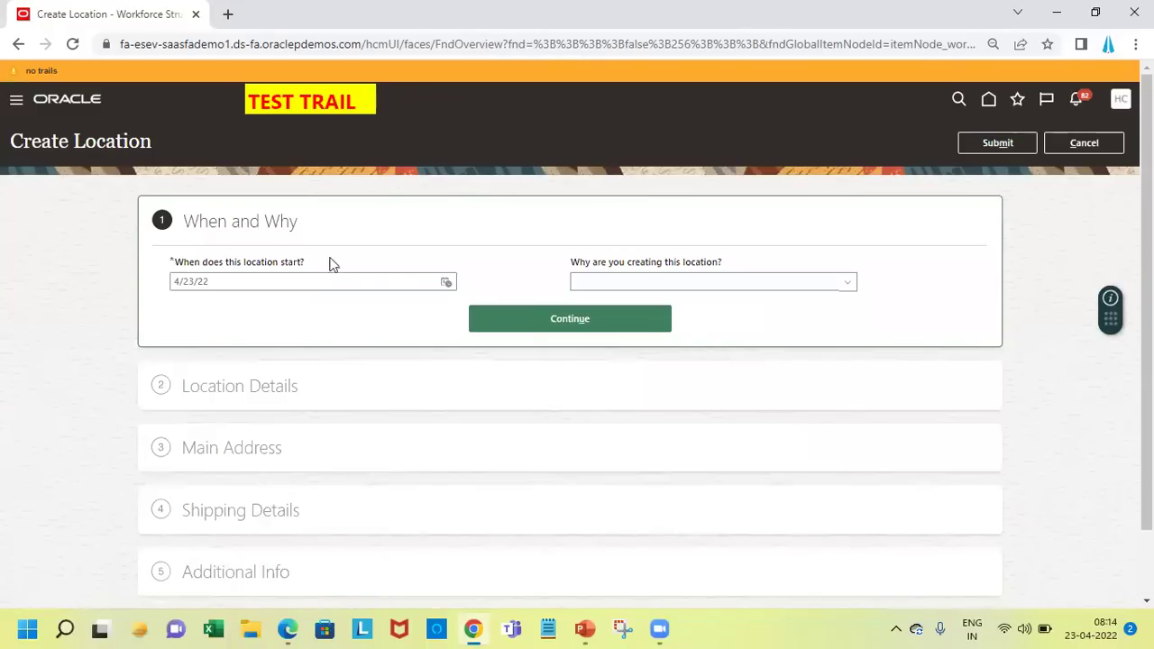
- Set the location's start date to 1/1/22
left_click(445, 284)
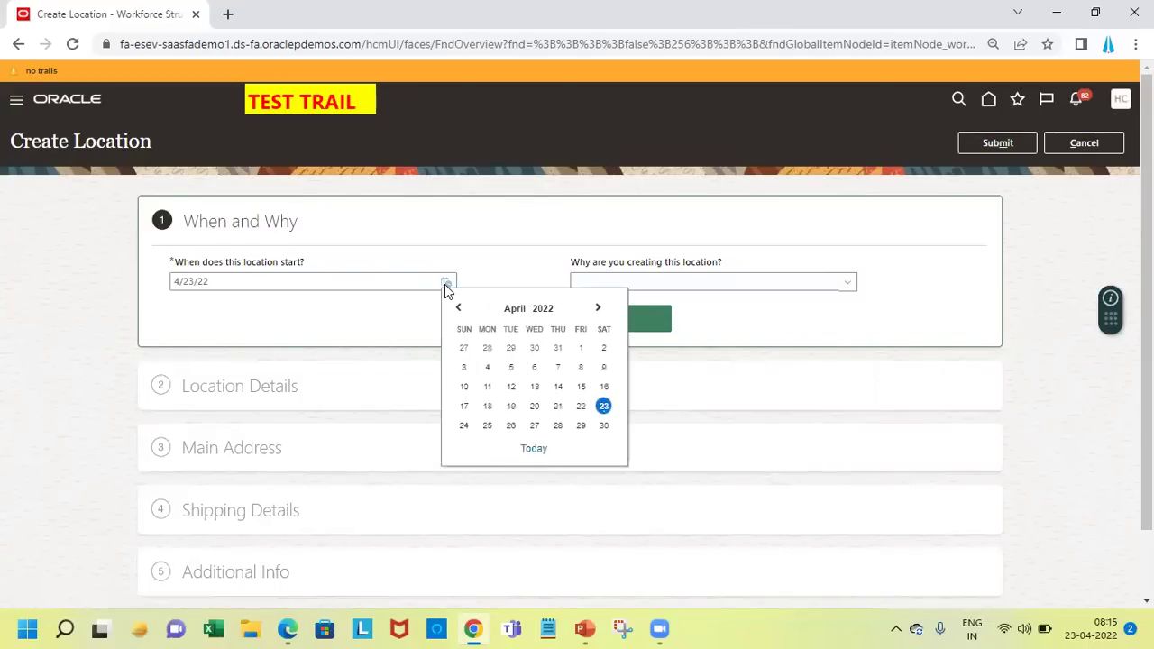
left_click(458, 309)
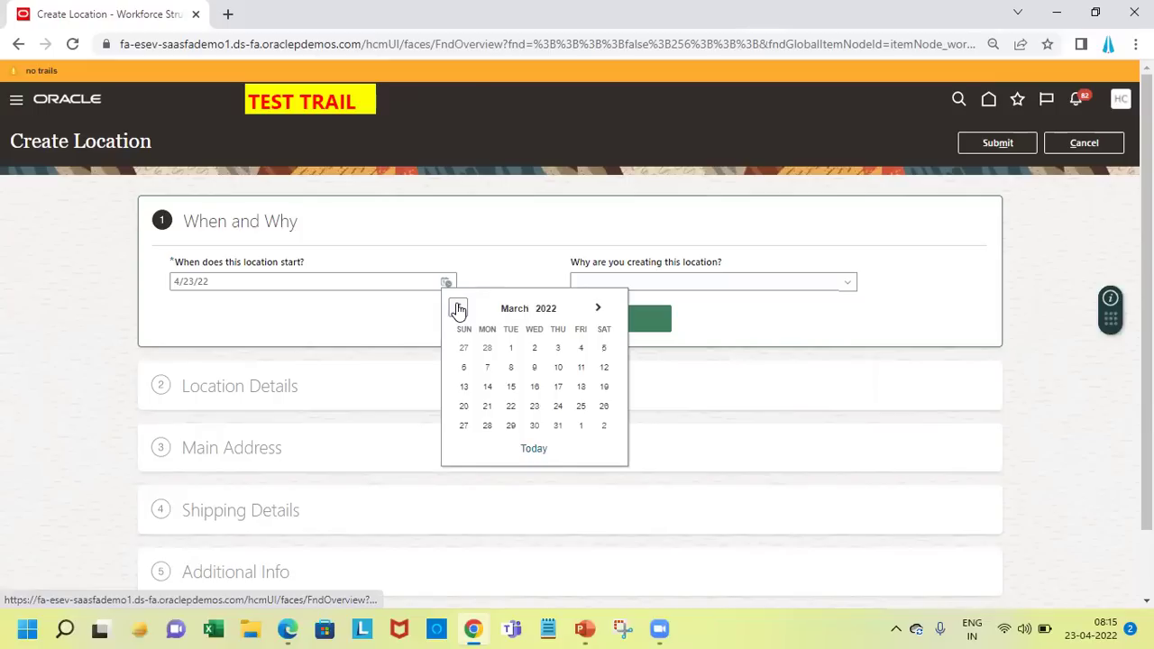
left_click(459, 309)
left_click(459, 308)
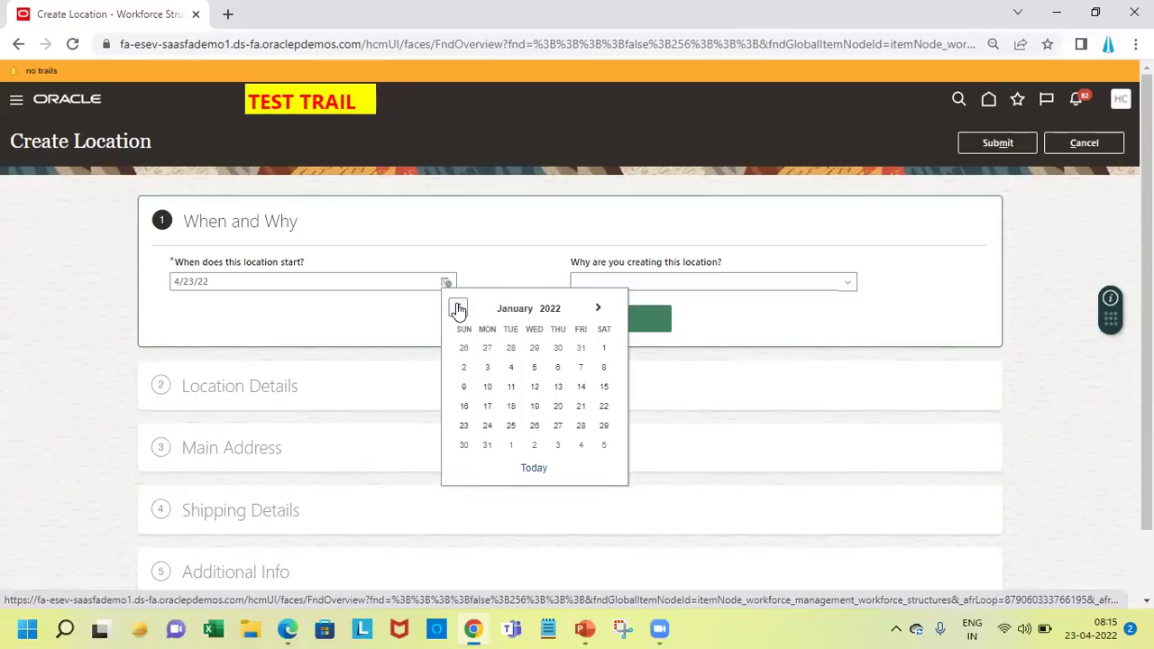
left_click(603, 347)
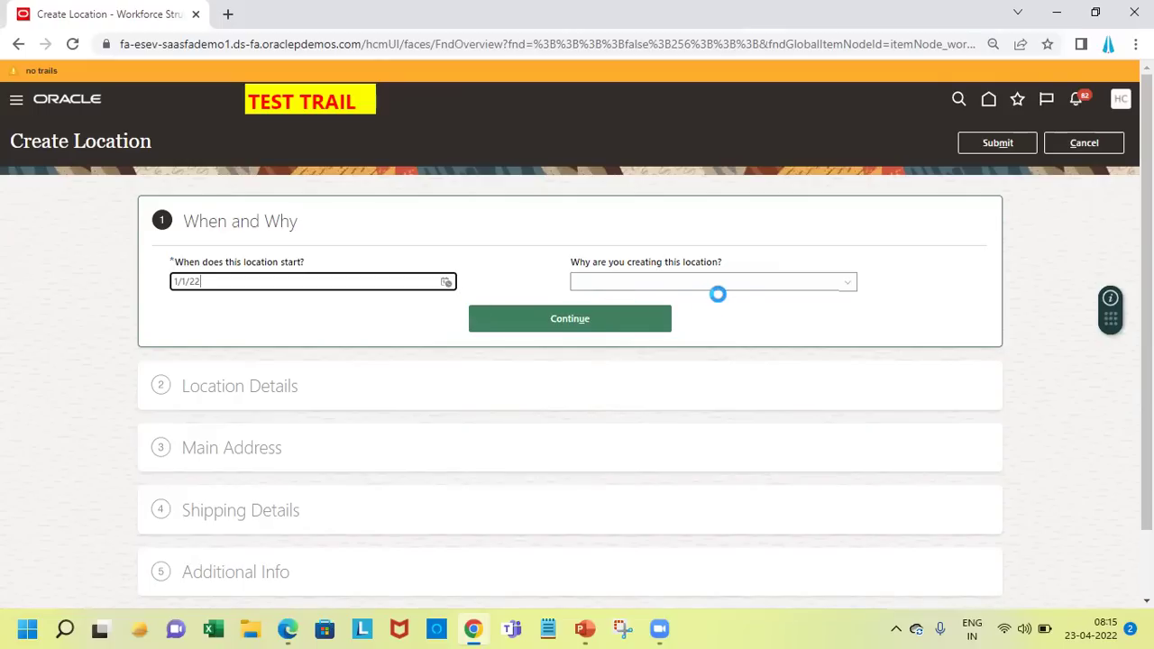
- Check the available reasons for creating the location and continue to the Location Details section
left_click(826, 285)
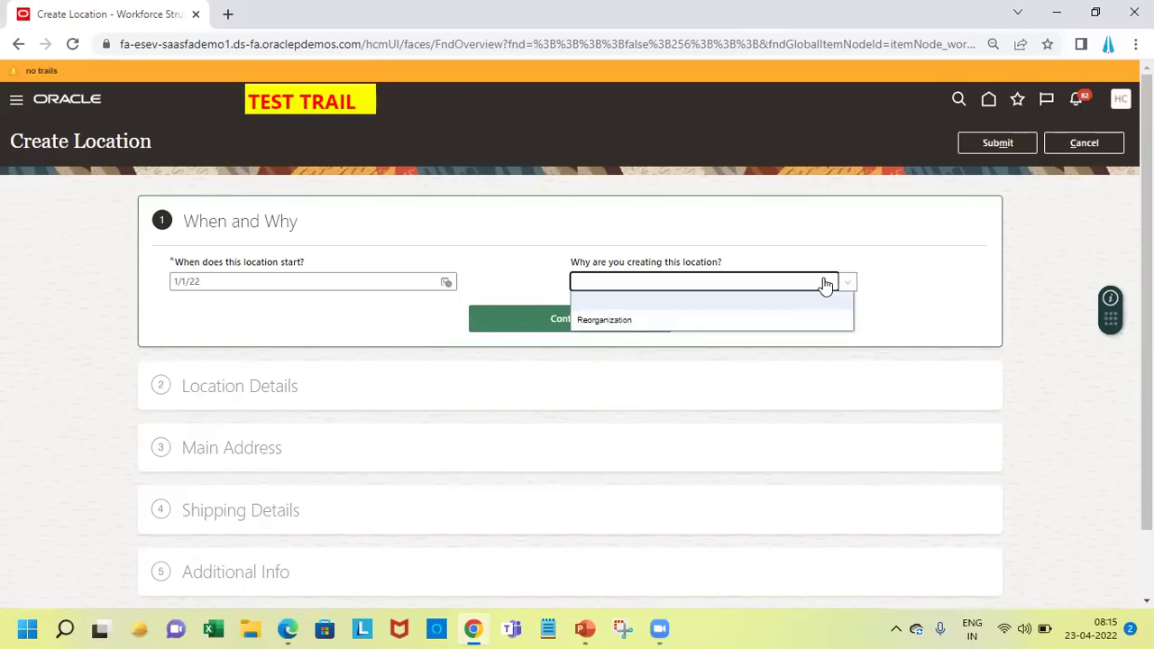
left_click(693, 289)
left_click(620, 320)
left_click(621, 320)
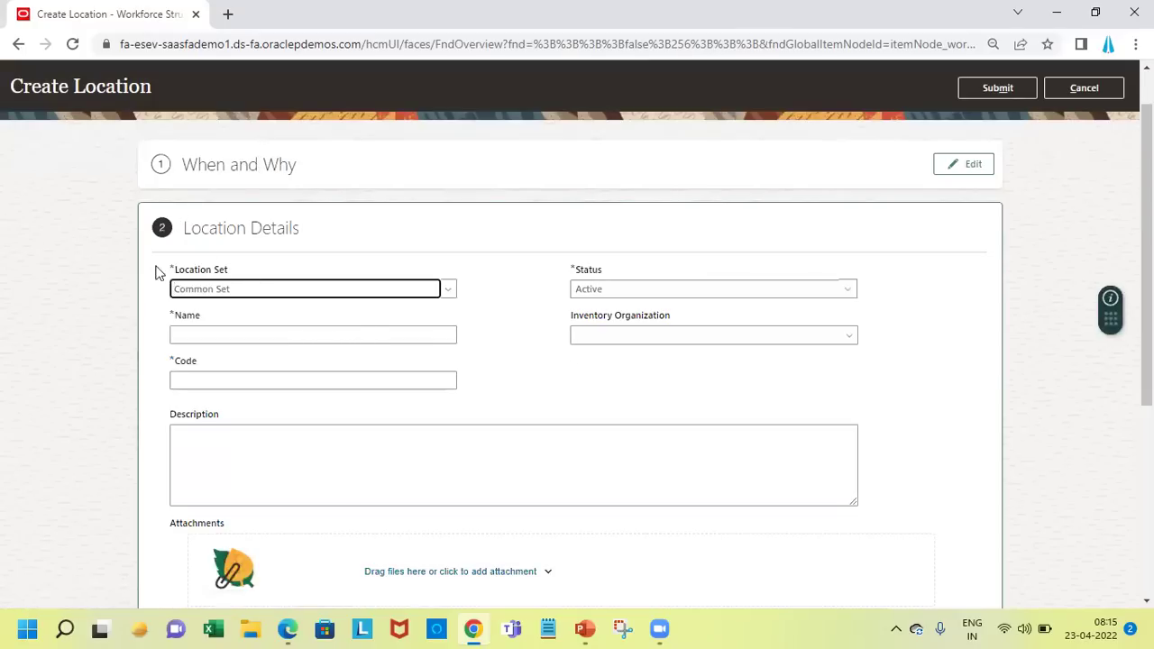
- Check the location set choices, keep Common Set, and name the location SP Dubai
left_click(451, 292)
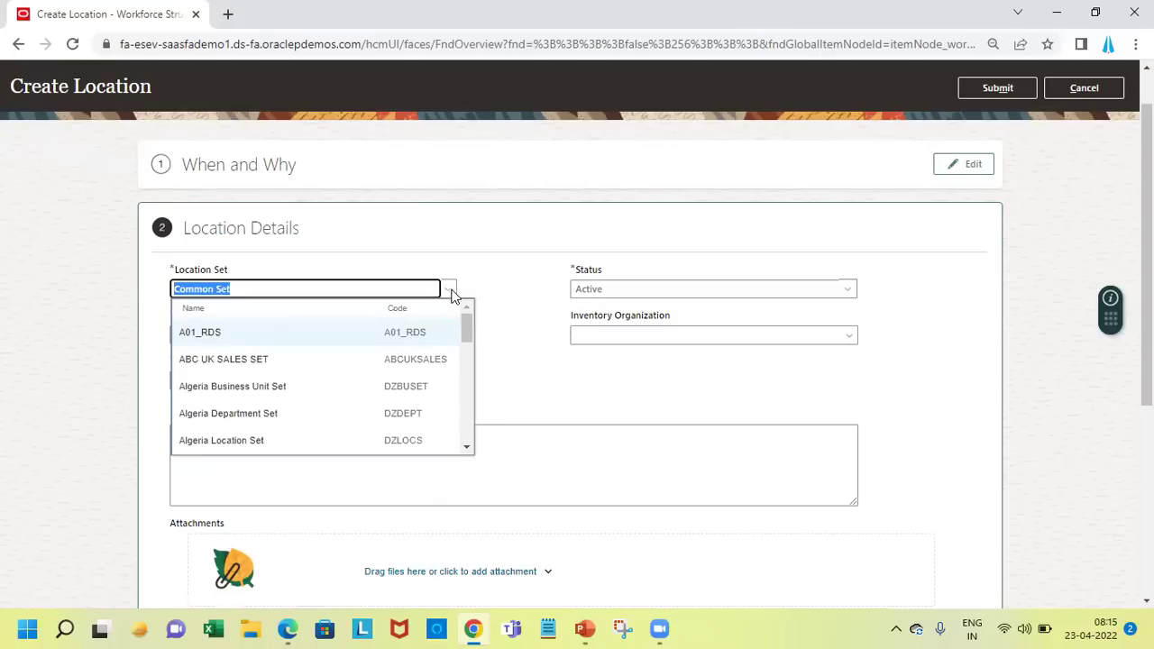
left_click(406, 247)
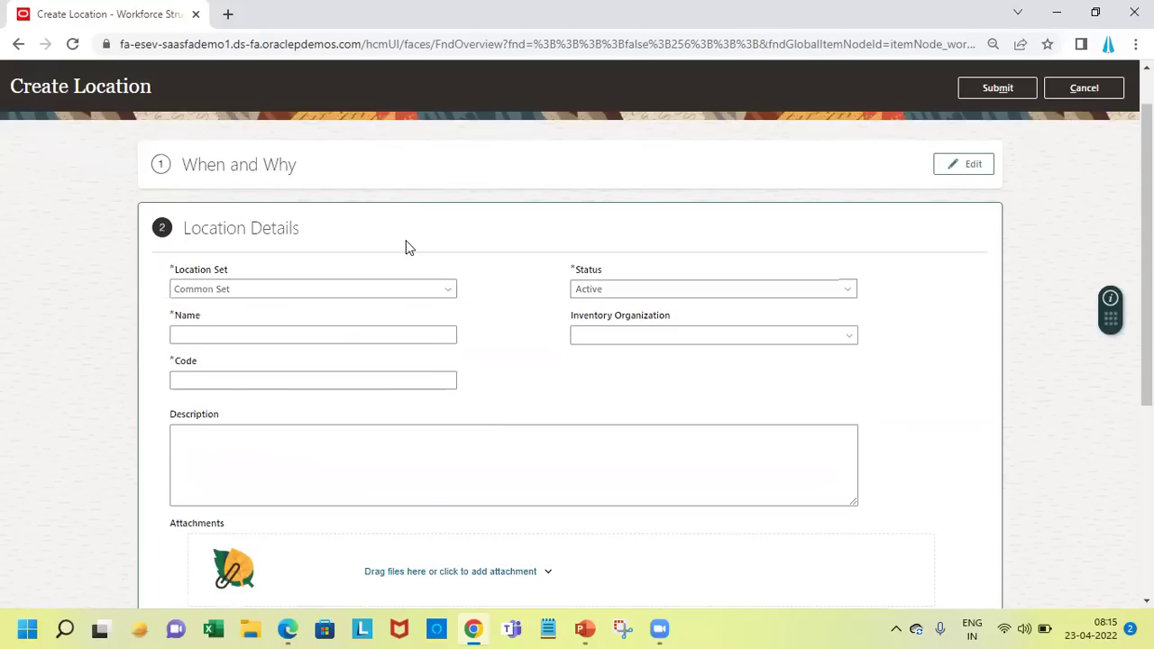
left_click(334, 337)
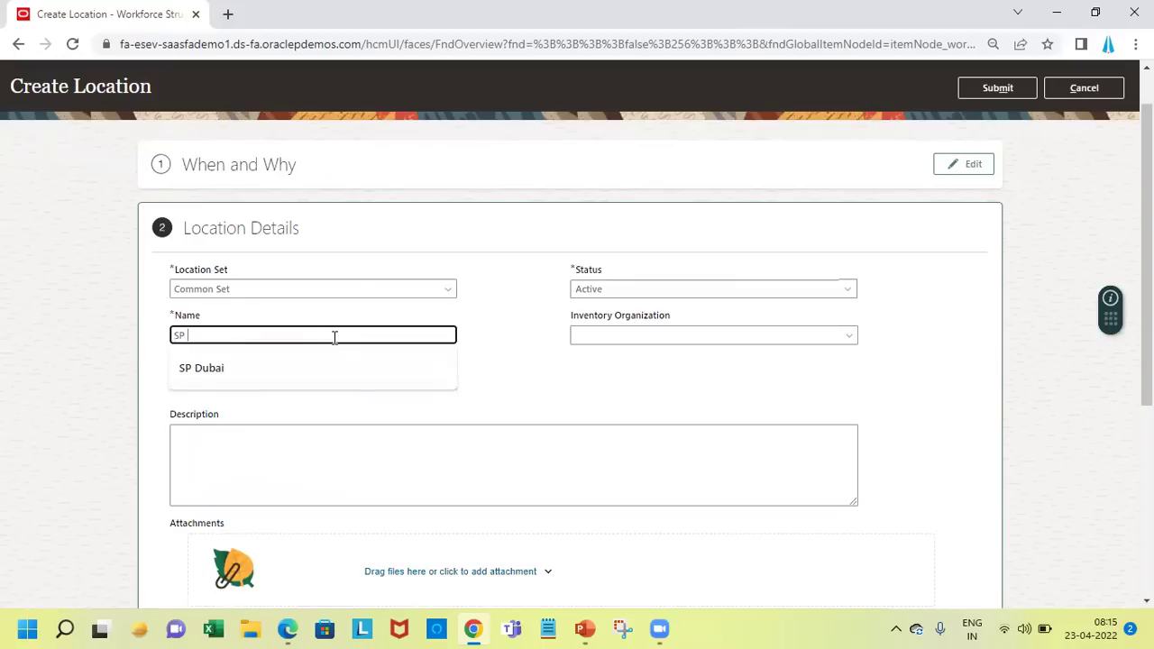
type("SP Dubai")
key("BackSpace")
key("BackSpace")
type("ai")
key("Tab")
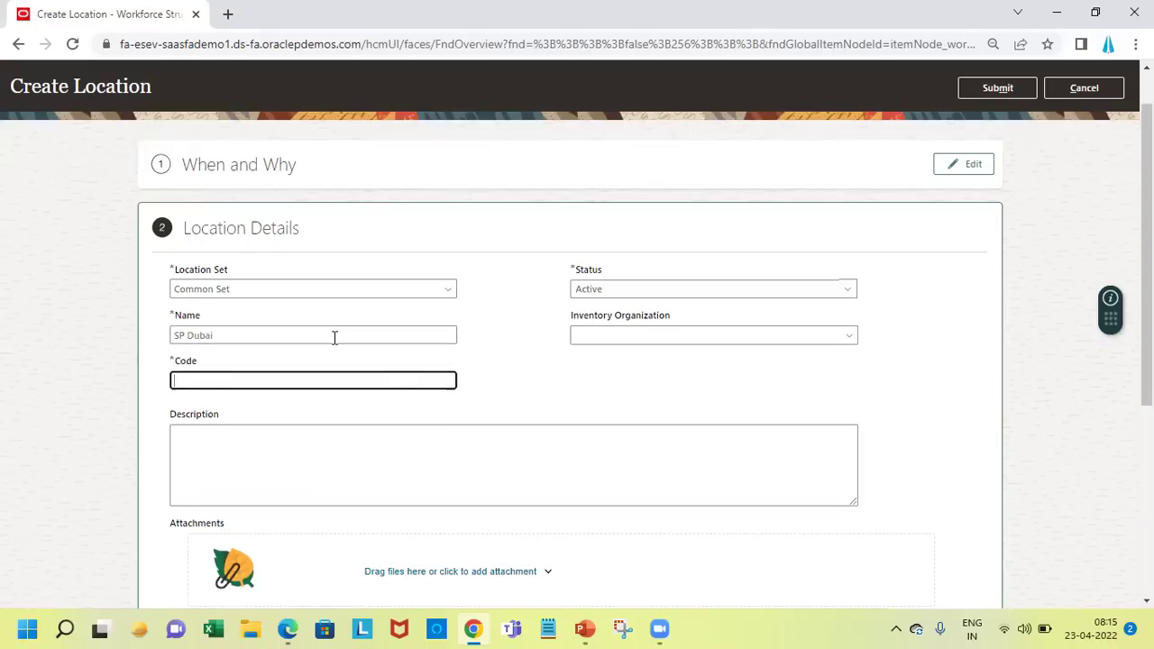
- Enter SP_DUBAI as the location code and continue to the Main Address section
type("SP_DUBAI")
key("Tab")
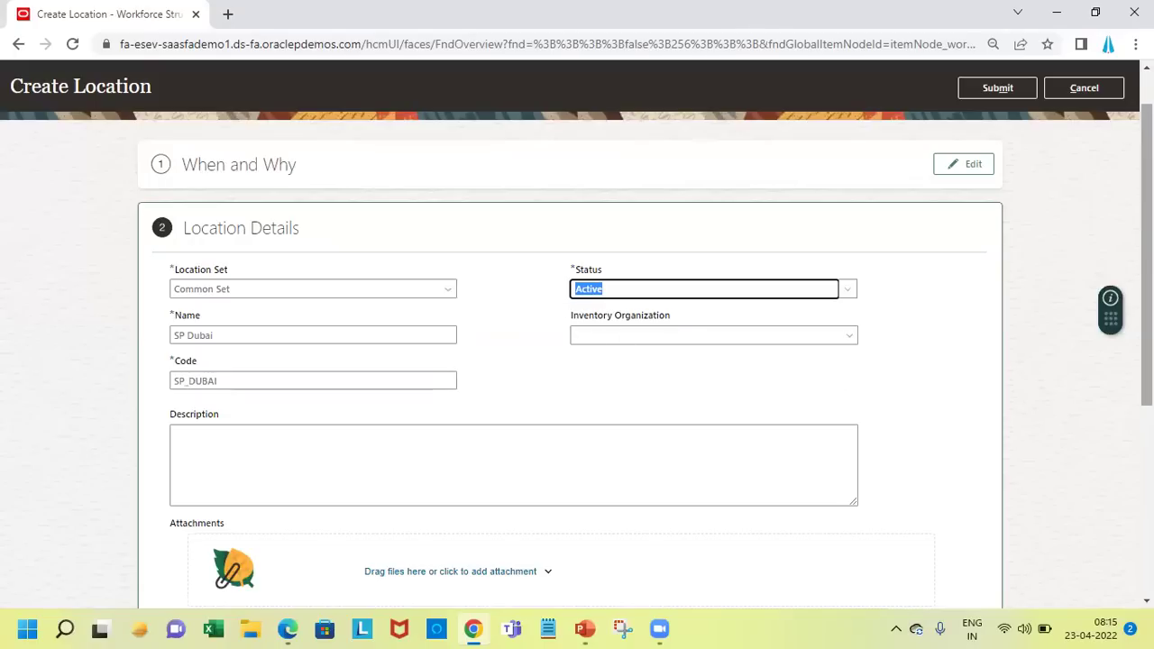
scroll(577, 361, "down", 2)
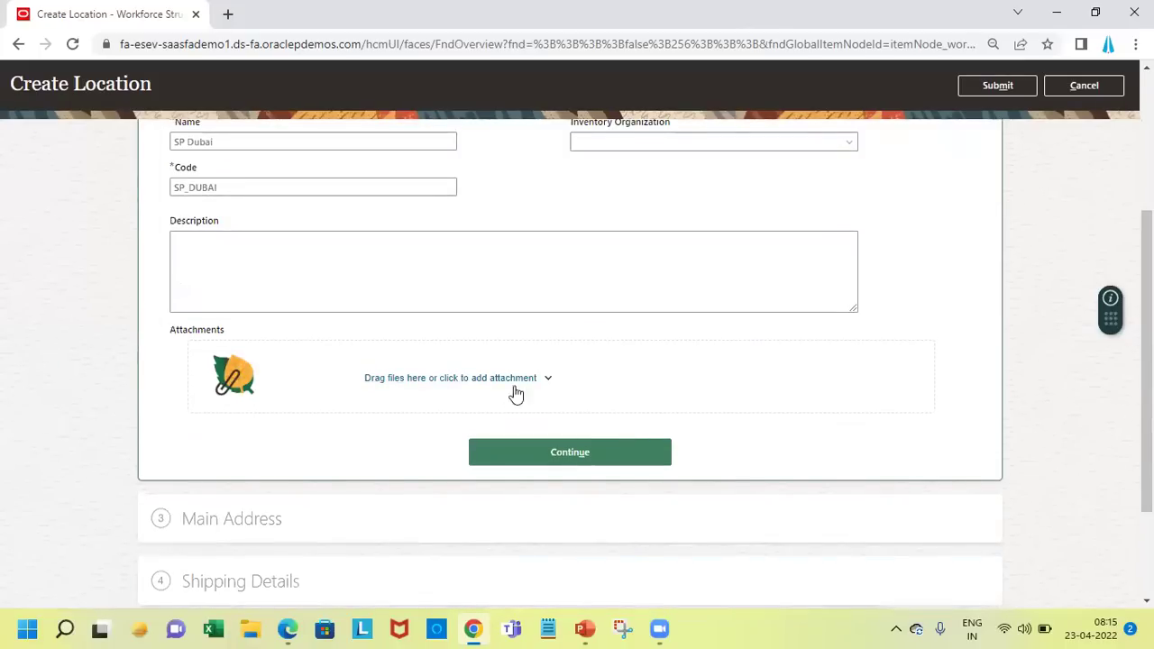
left_click(576, 451)
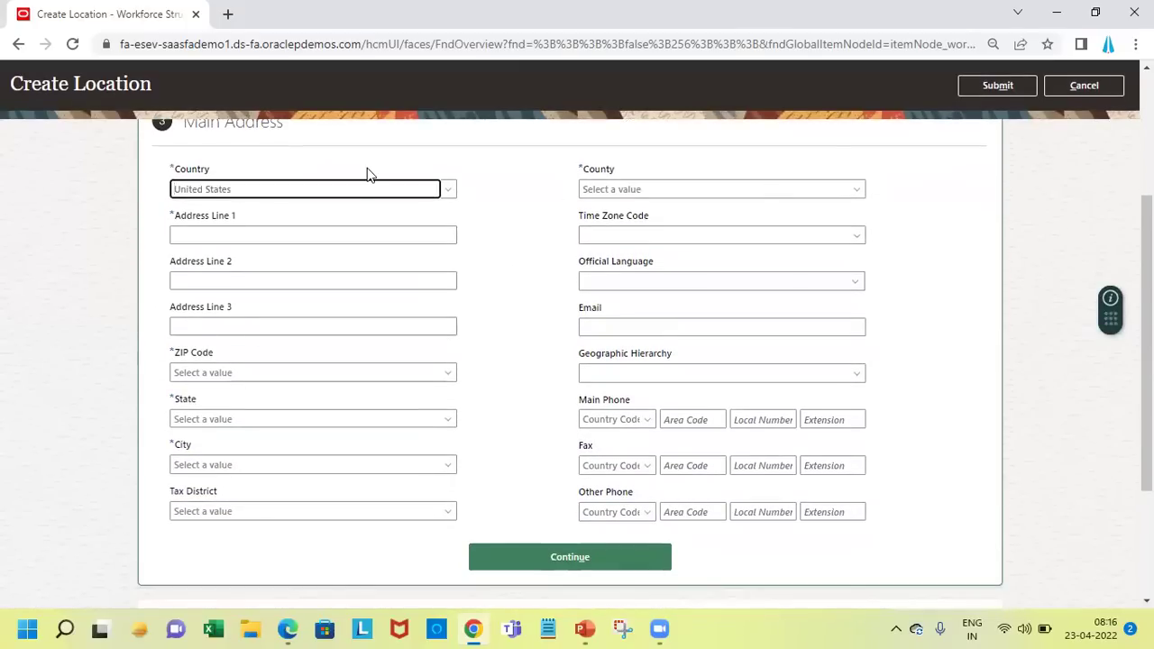
- Change the main address country to United Arab Emirates
left_click(353, 189)
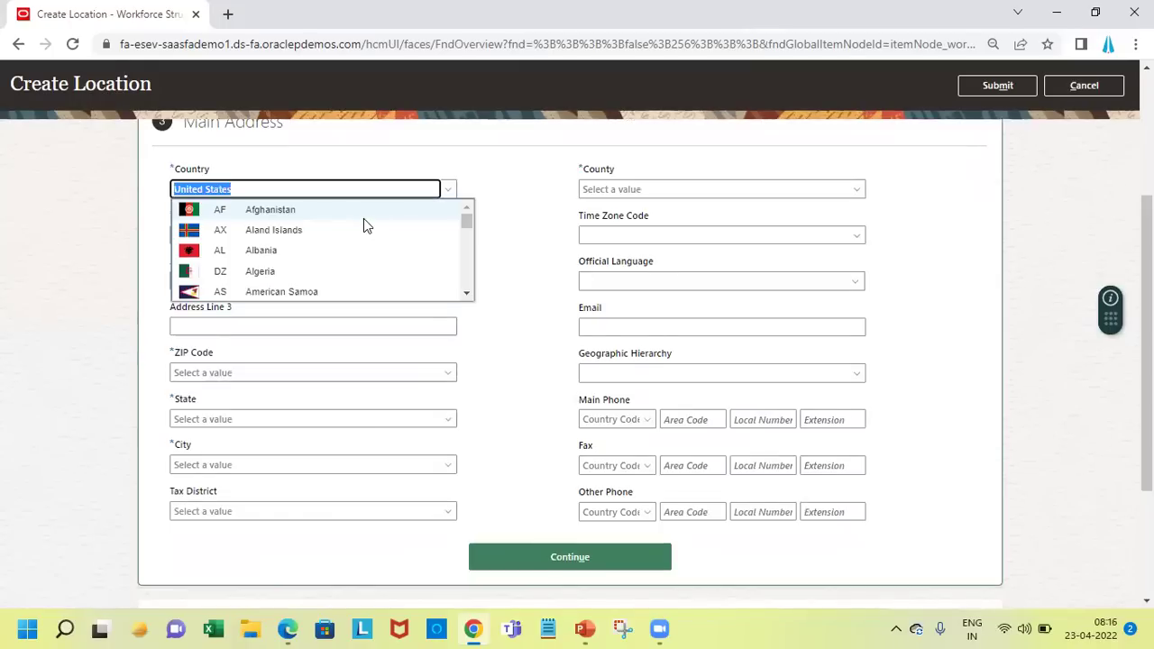
type("United A")
left_click(352, 208)
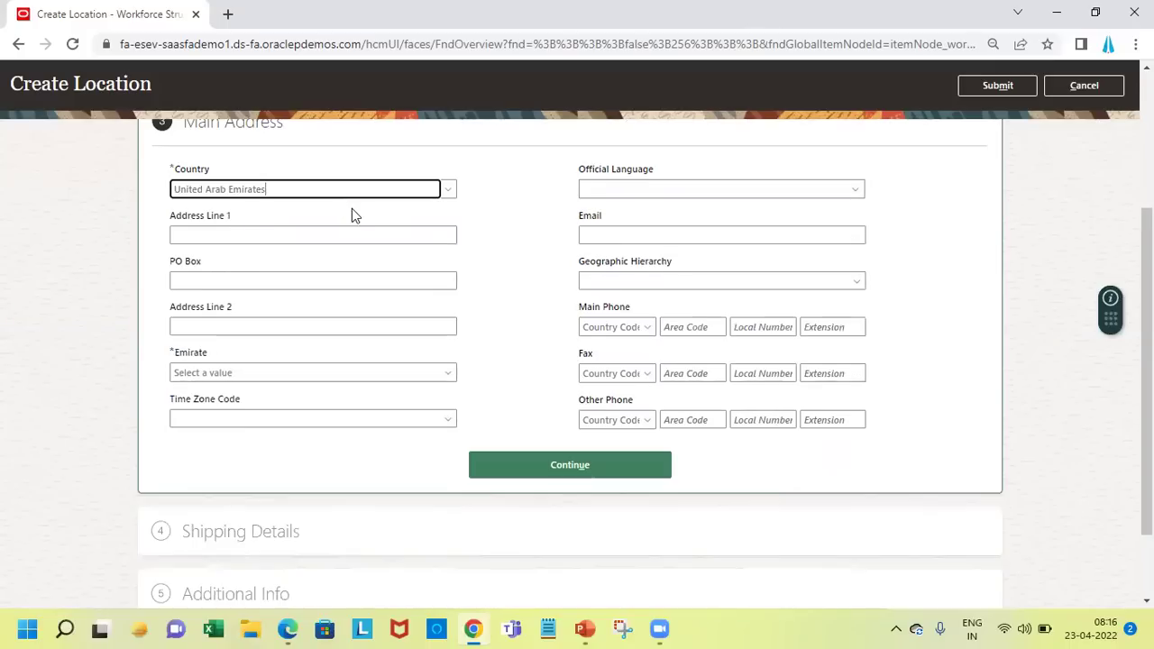
- Fill in Address Line 1 and the PO Box of the main address with the previously used entries
left_click(279, 238)
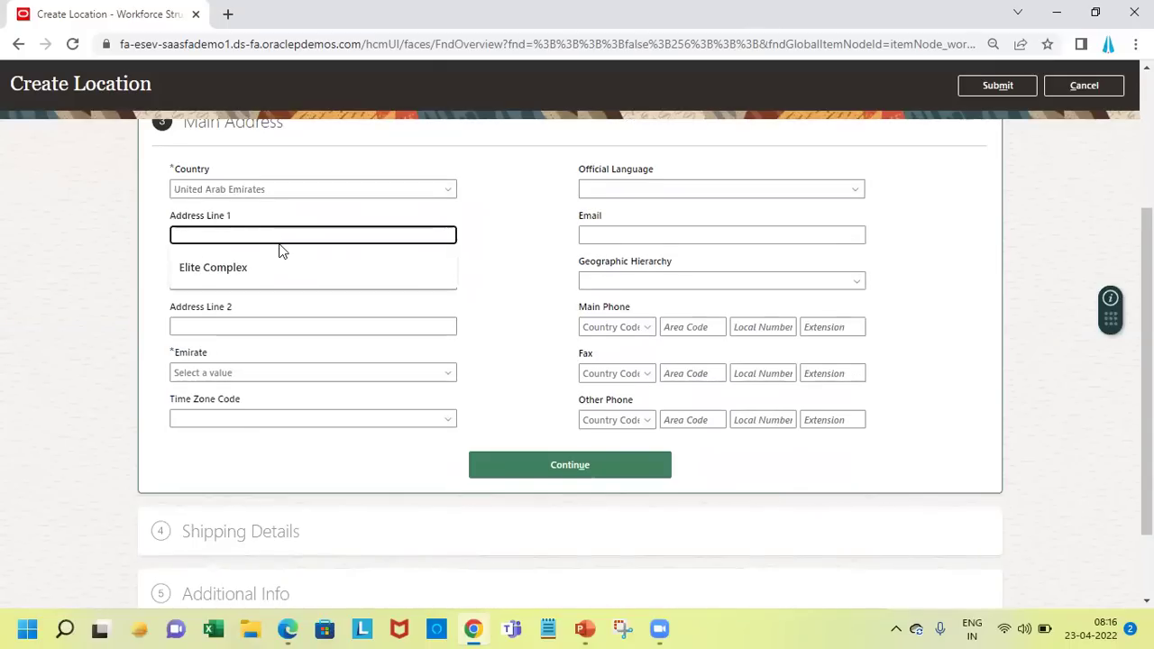
left_click(282, 267)
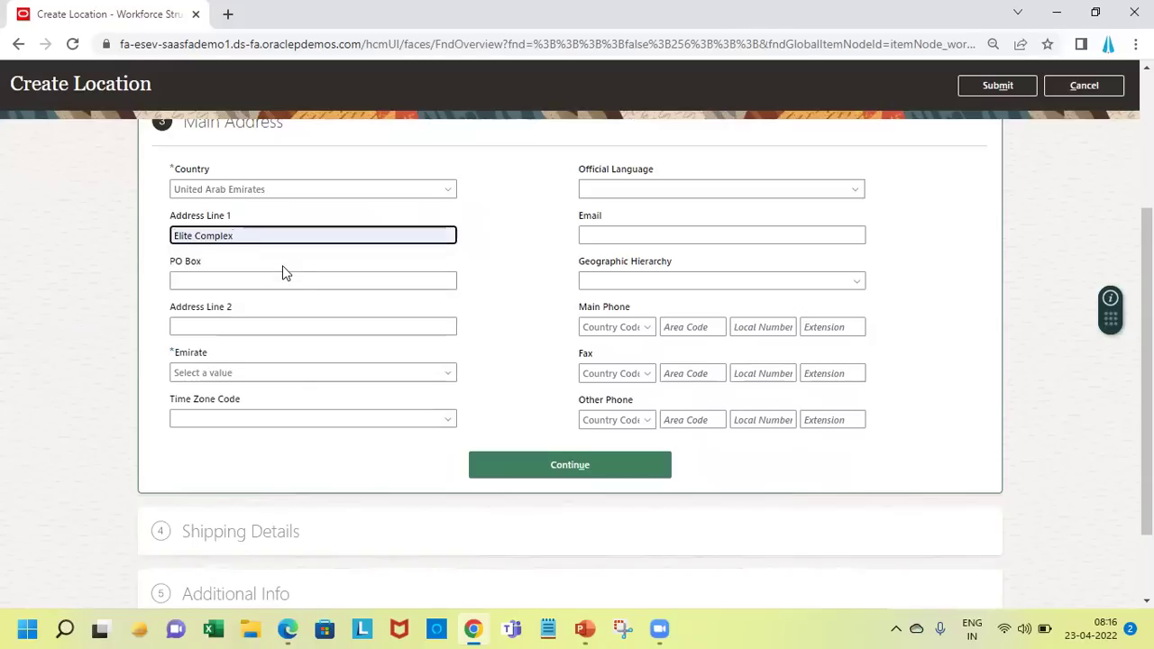
left_click(293, 281)
left_click(294, 301)
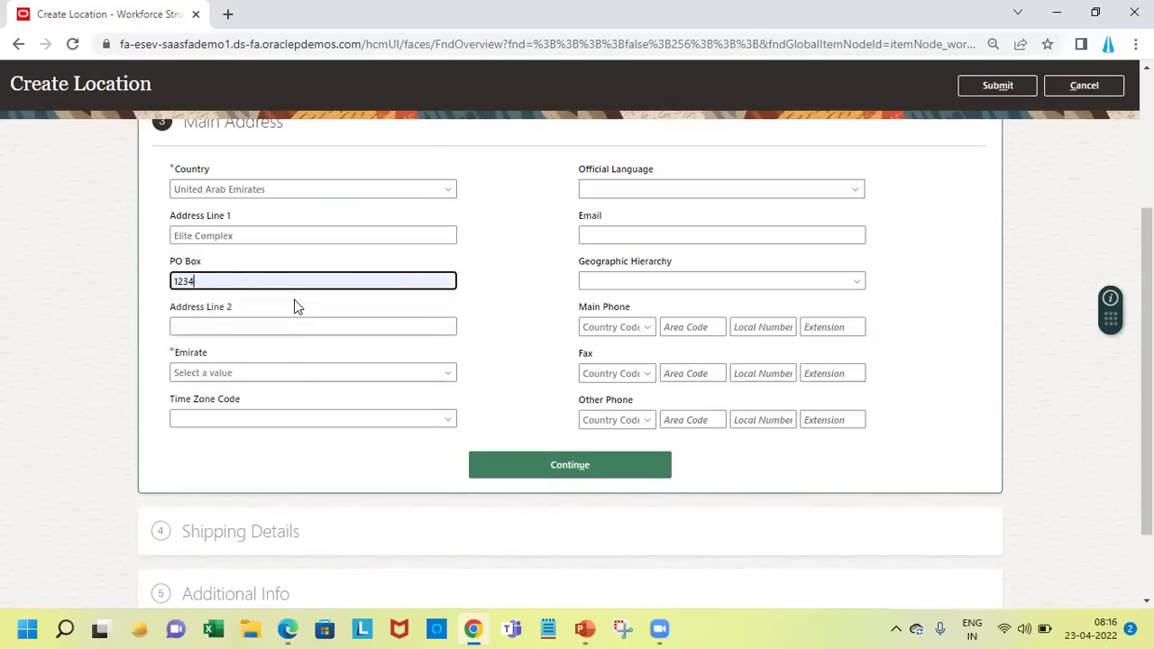
- Choose أبوظبي as the emirate of the main address
left_click(338, 371)
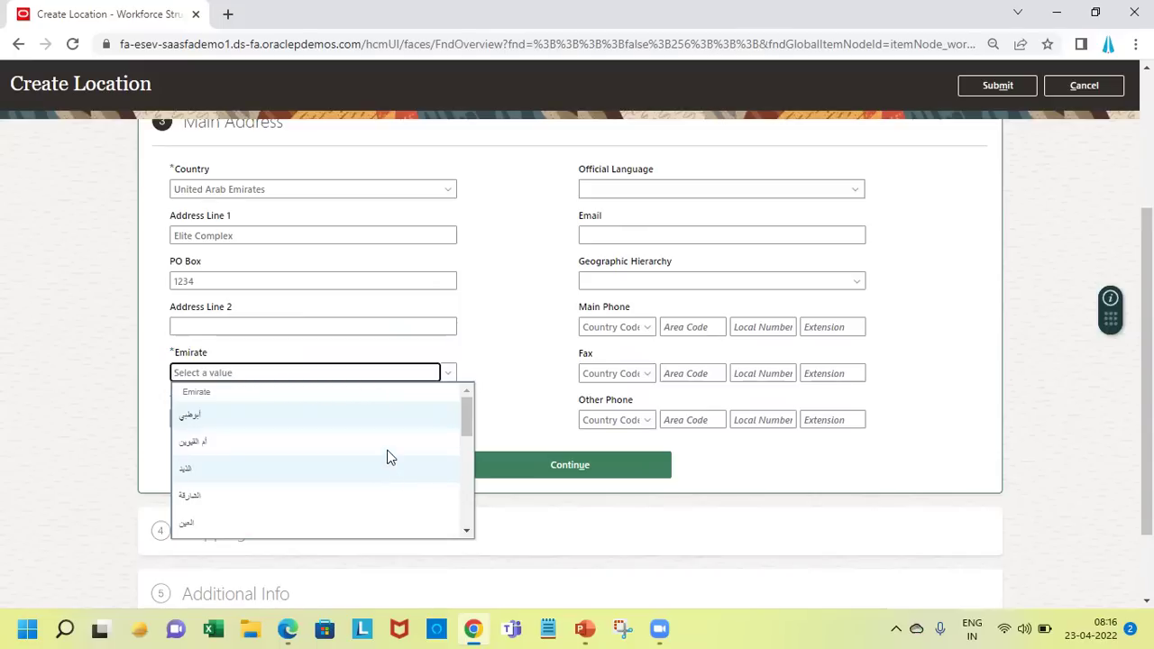
left_click(398, 415)
left_click(400, 415)
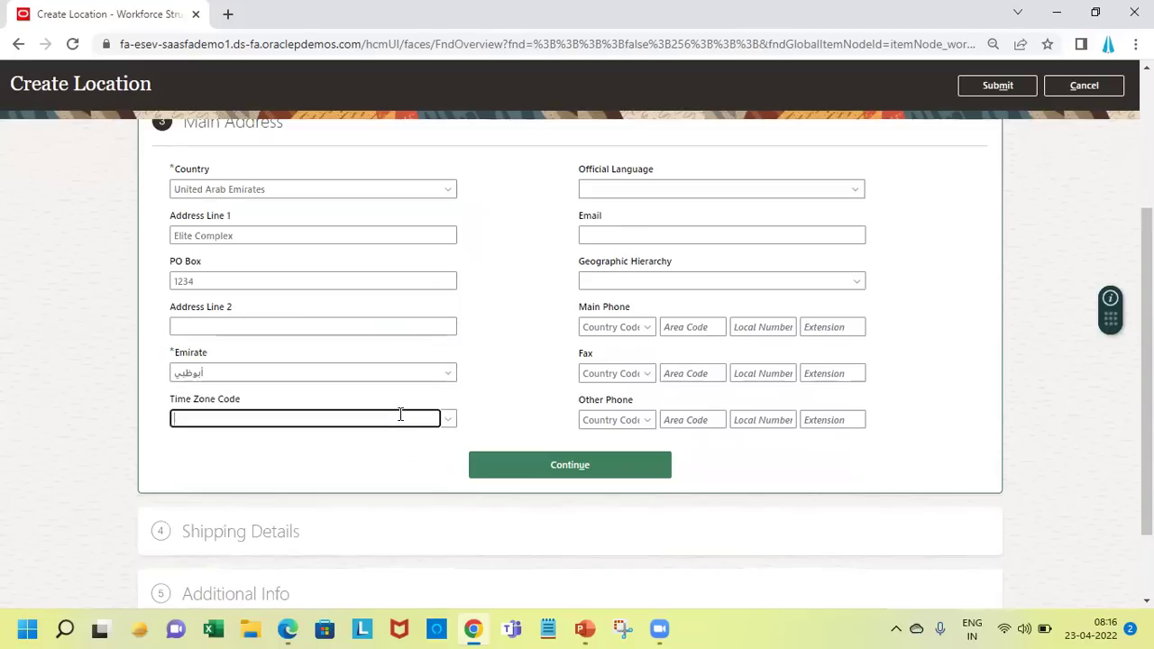
- Set the time zone code to (UTC+04:00) Dubai - Gulf Time (GT) and continue to Shipping Details
left_click(450, 421)
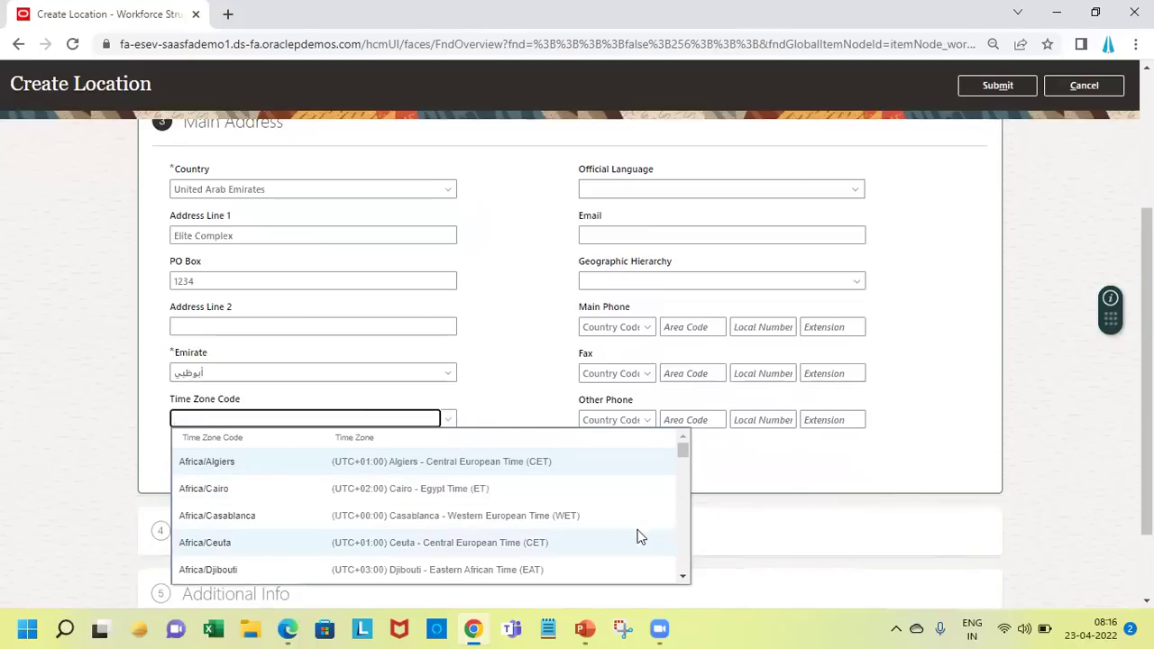
scroll(682, 556, "down", 1)
scroll(683, 556, "down", 20)
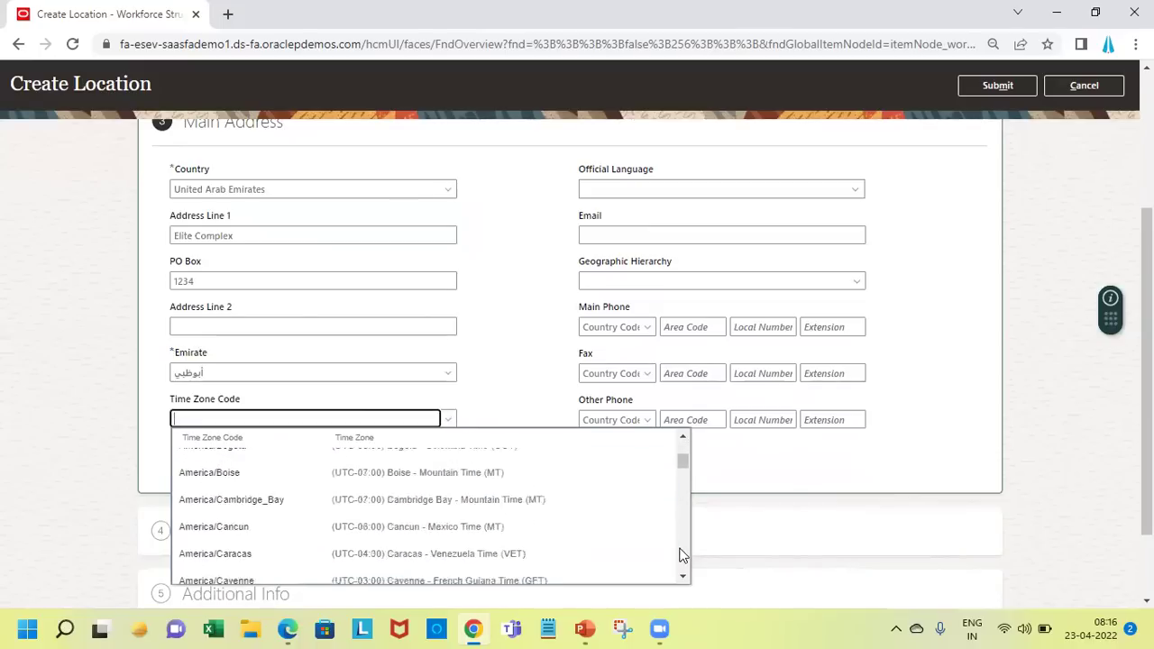
scroll(682, 555, "down", 15)
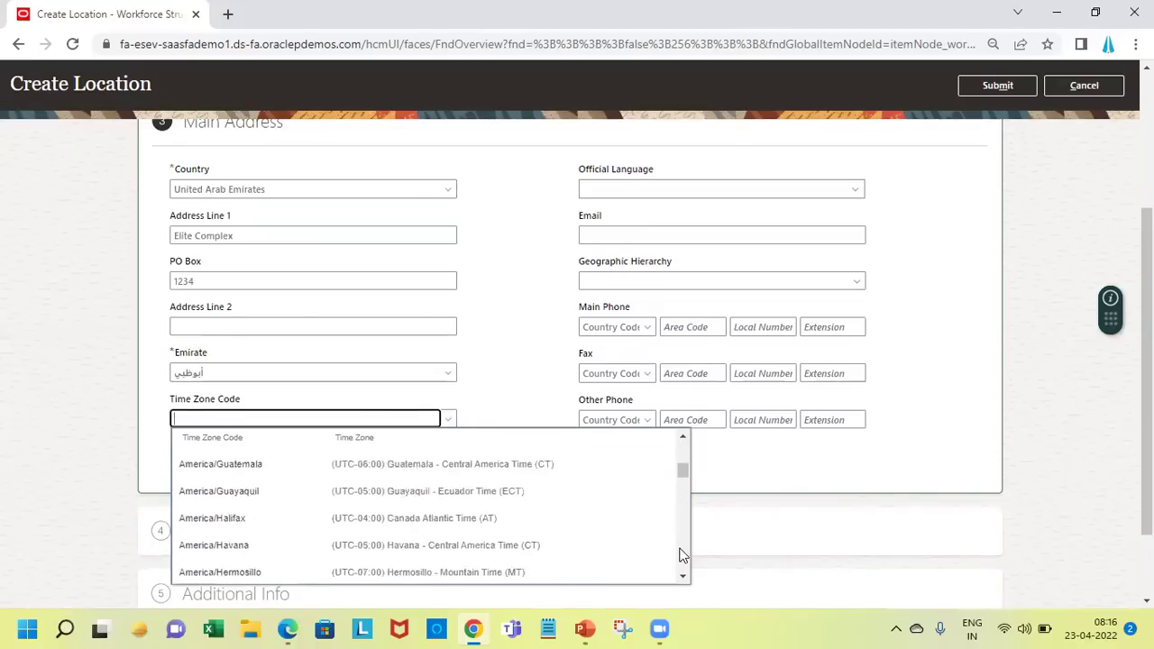
scroll(683, 555, "down", 20)
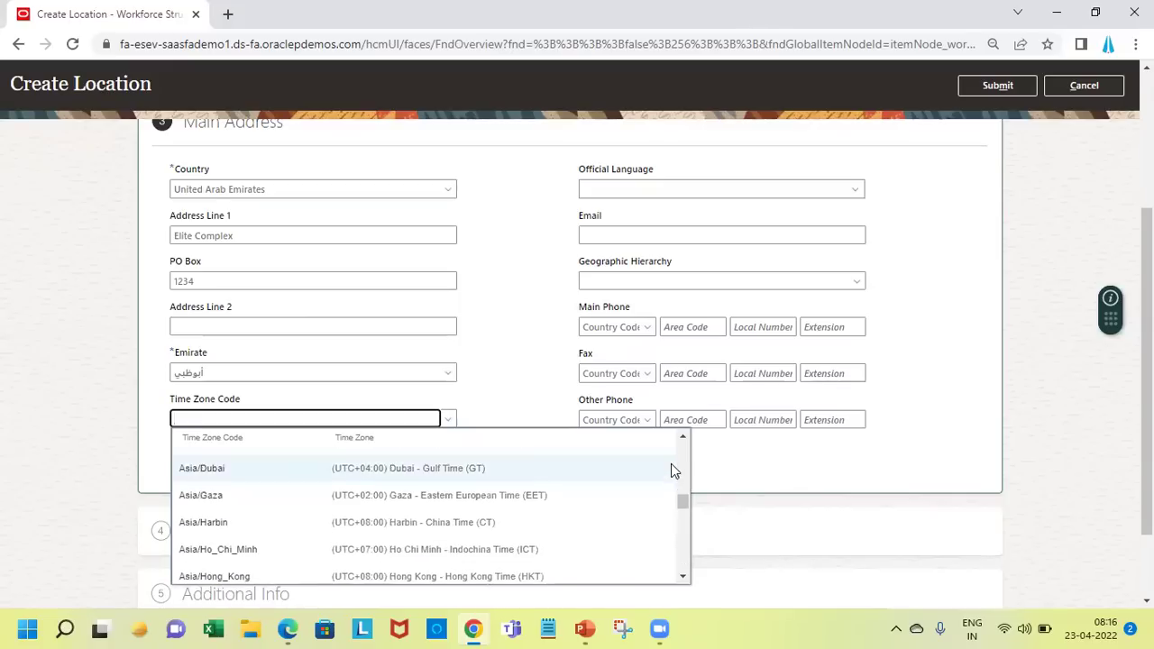
left_click(584, 478)
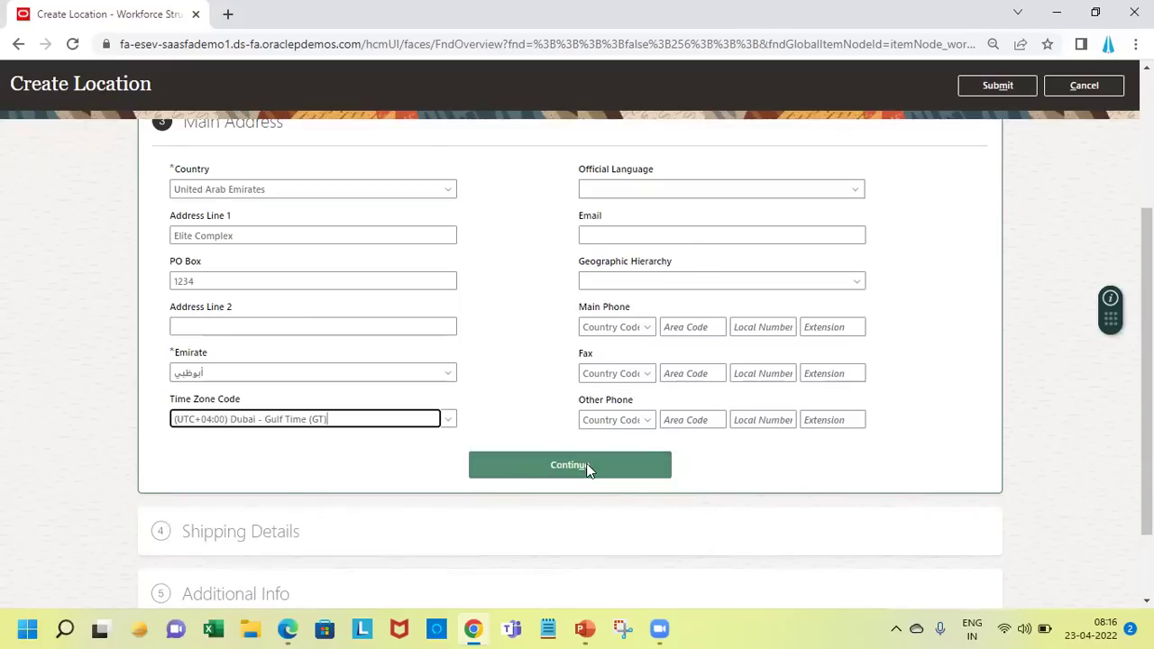
left_click(582, 462)
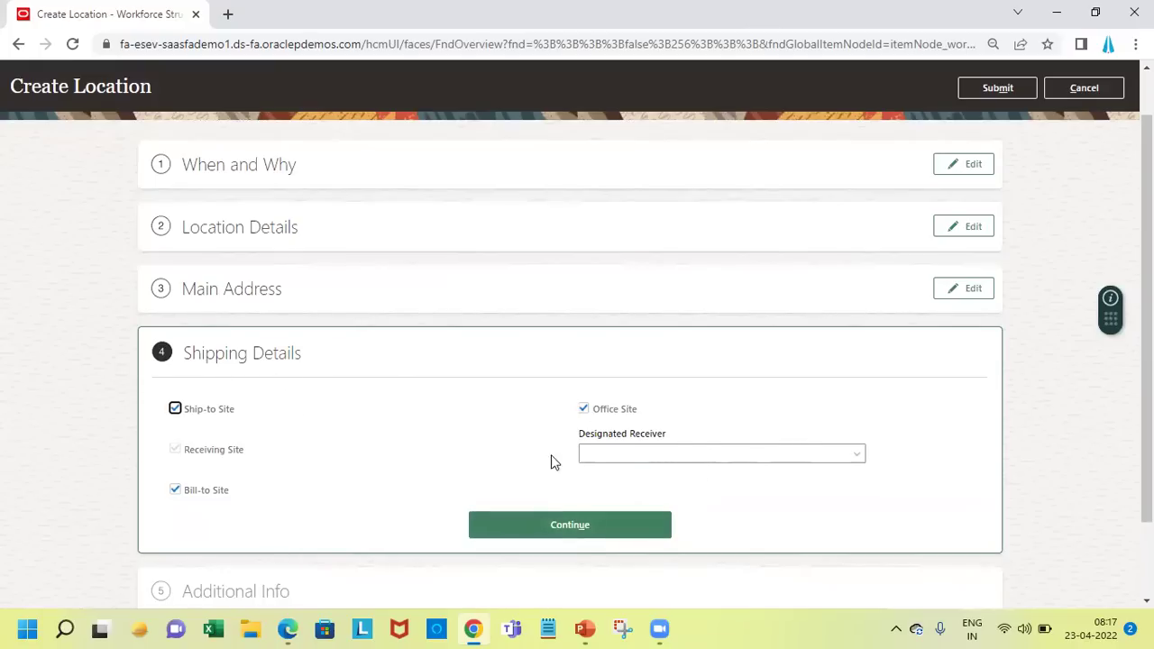
- Keep the default shipping details, look through the Additional Info section, and continue to Legislative Info with its fields left empty
left_click(583, 528)
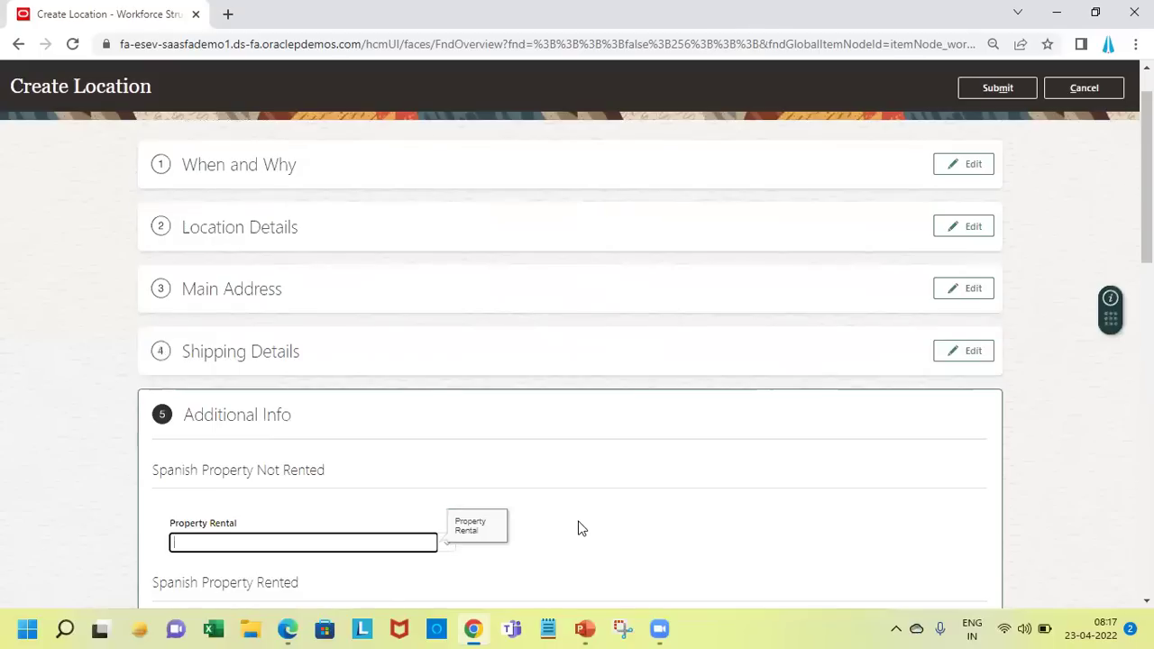
left_click(200, 469)
triple_click(199, 470)
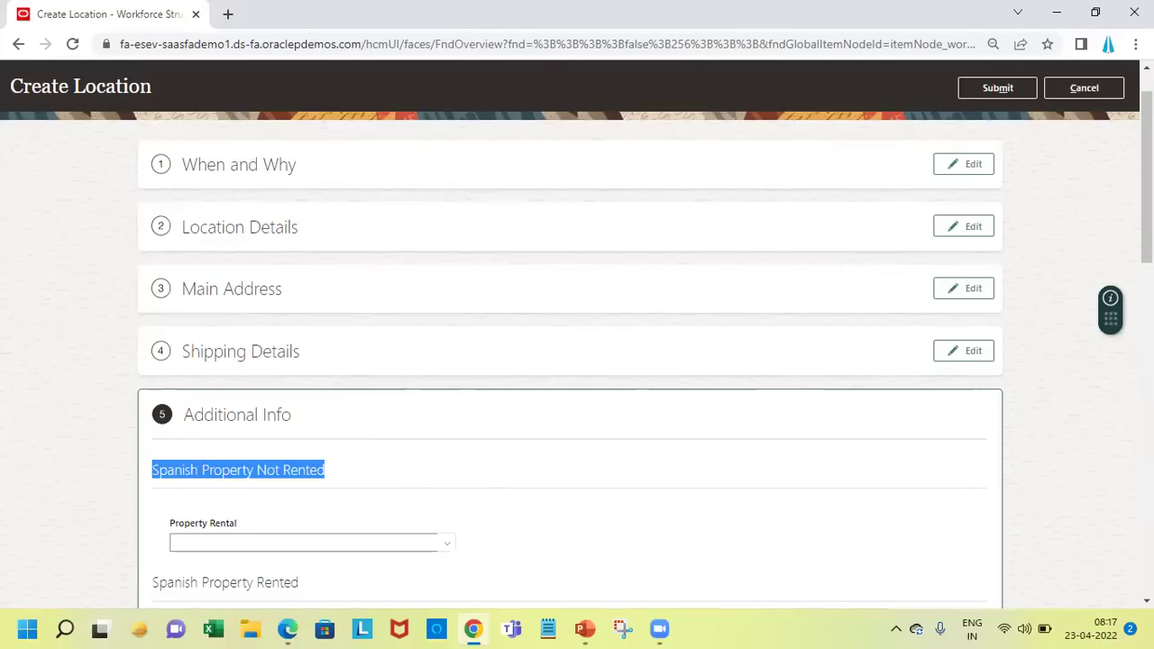
scroll(1106, 451, "down", 4)
scroll(570, 361, "down", 5)
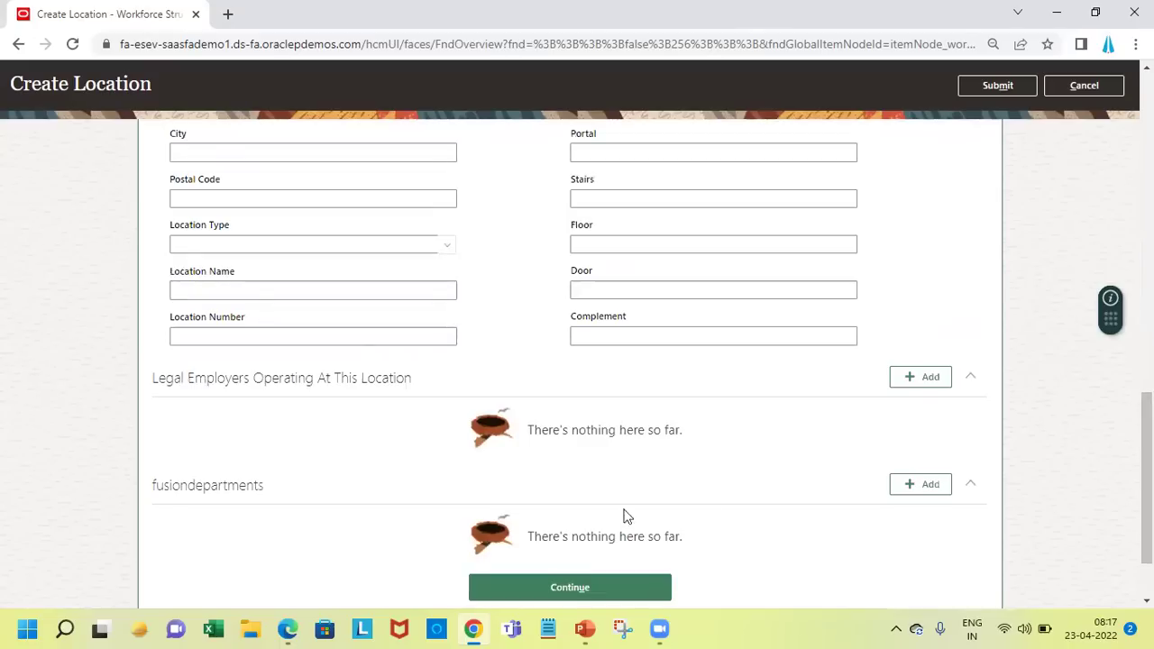
left_click(599, 595)
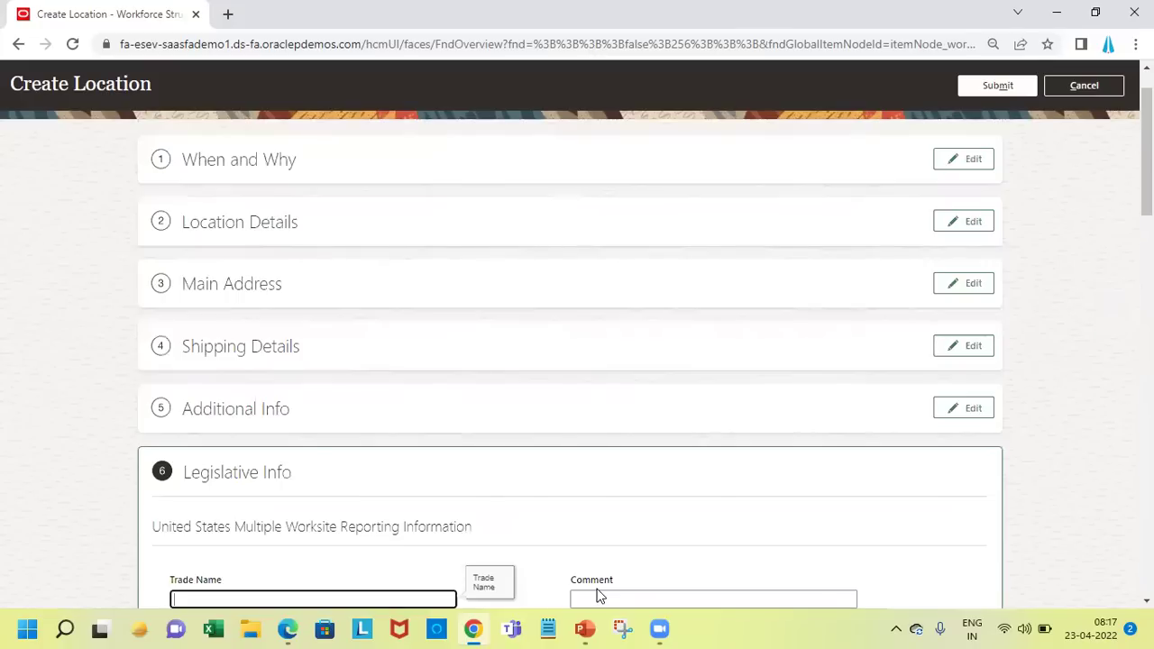
- Look through the Legislative Info reporting fields without filling them in and submit the new location
key("Page_Down")
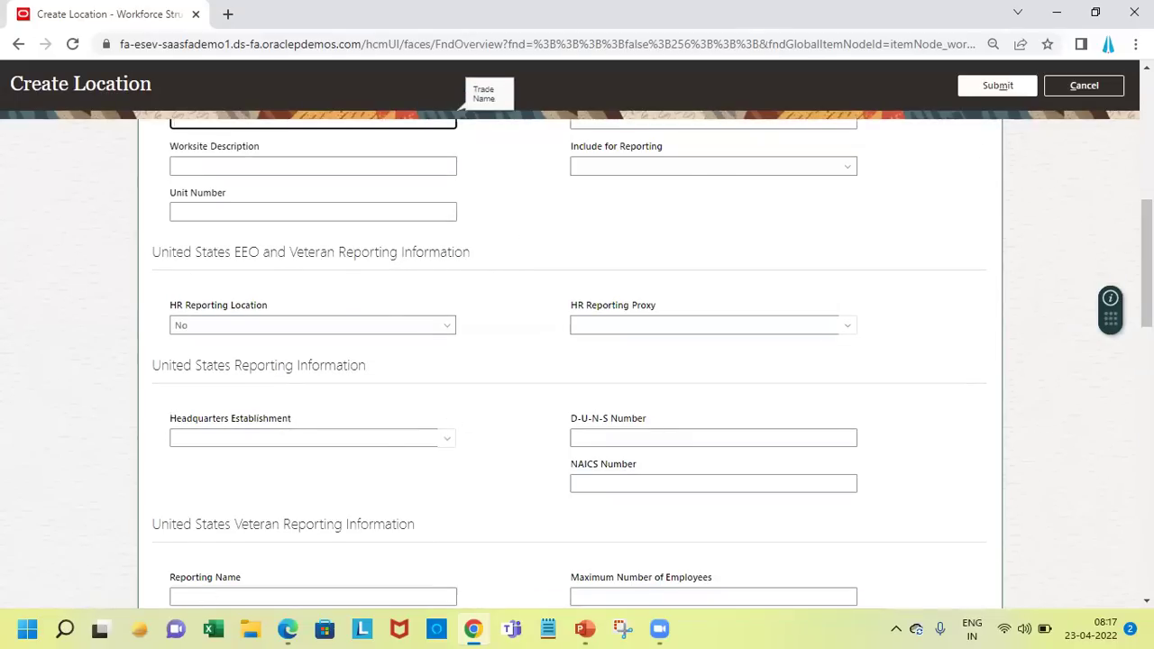
key("Page_Down")
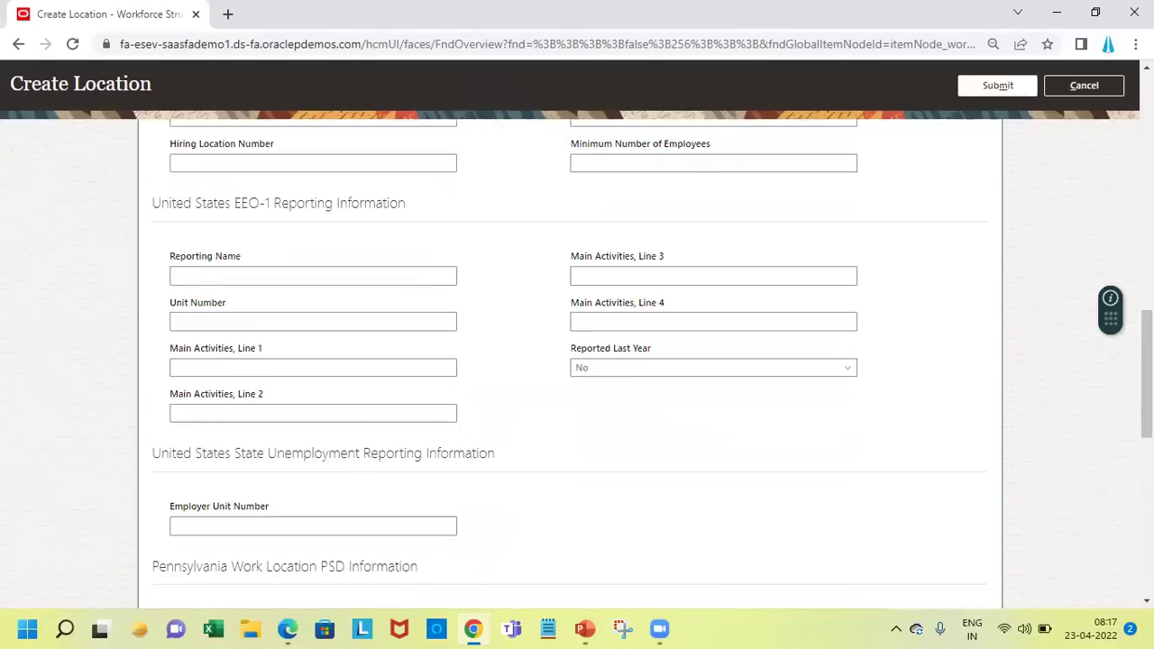
key("Page_Up")
key("Page_Up")
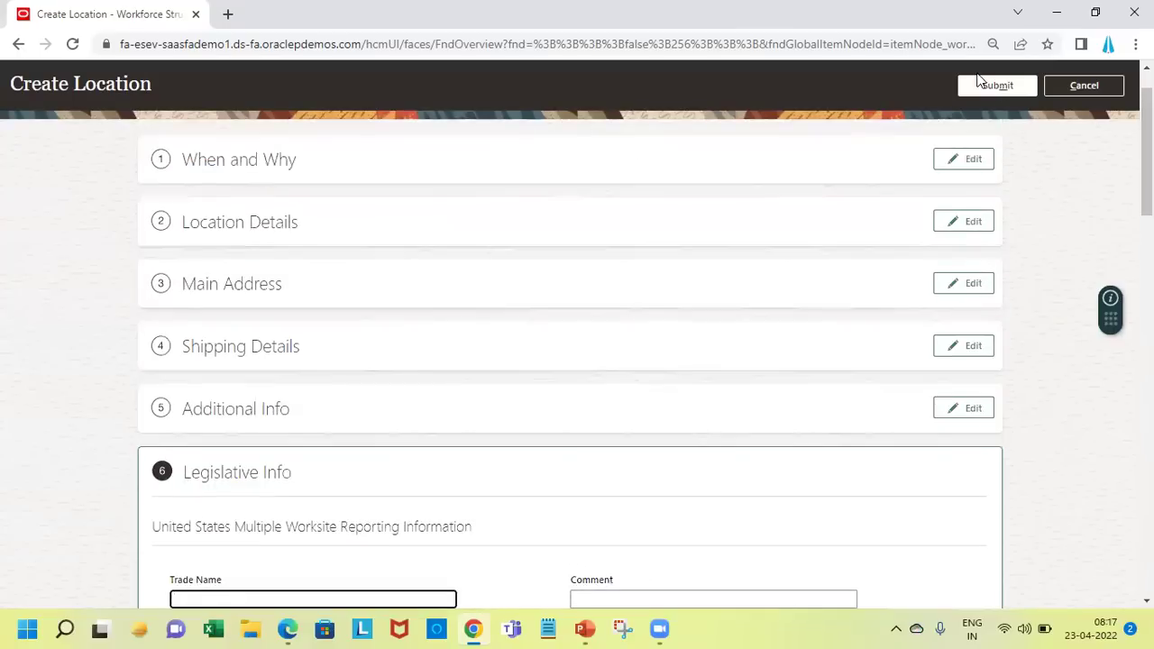
left_click(992, 85)
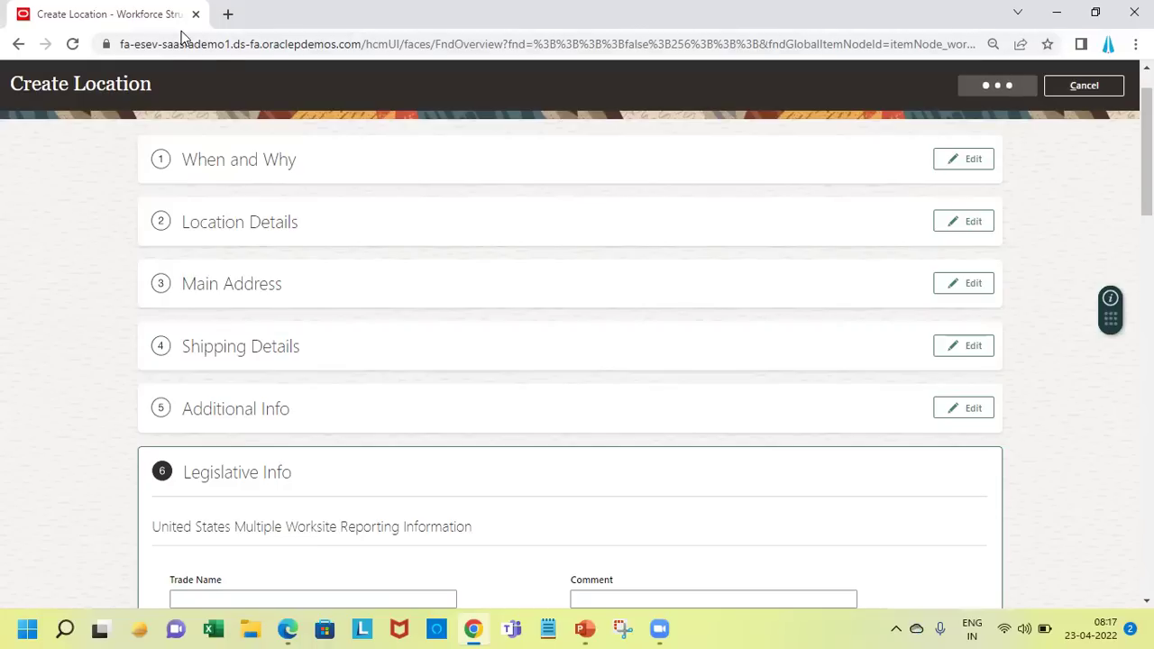
- Duplicate the current browser tab and return to the original one
right_click(153, 13)
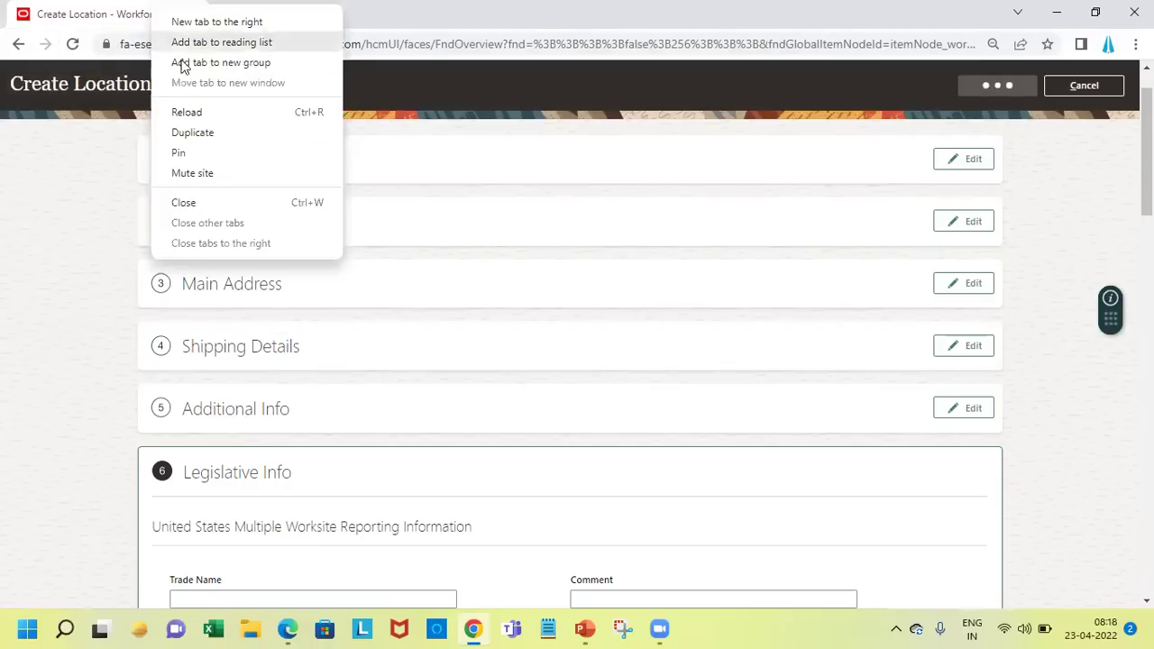
left_click(218, 134)
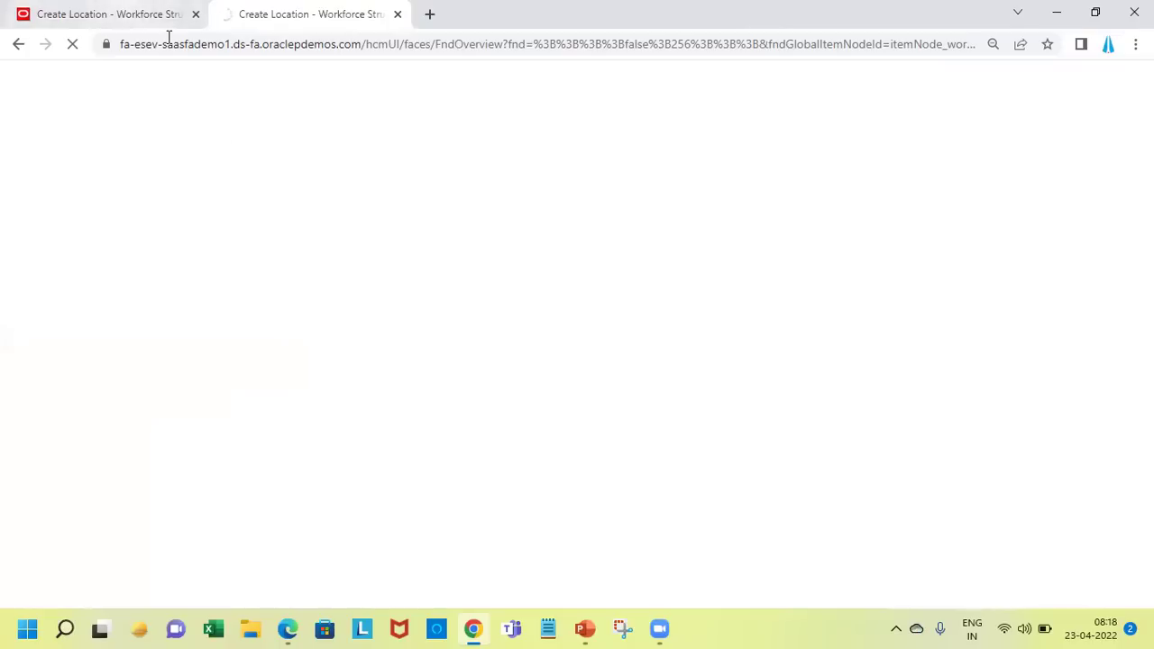
left_click(168, 17)
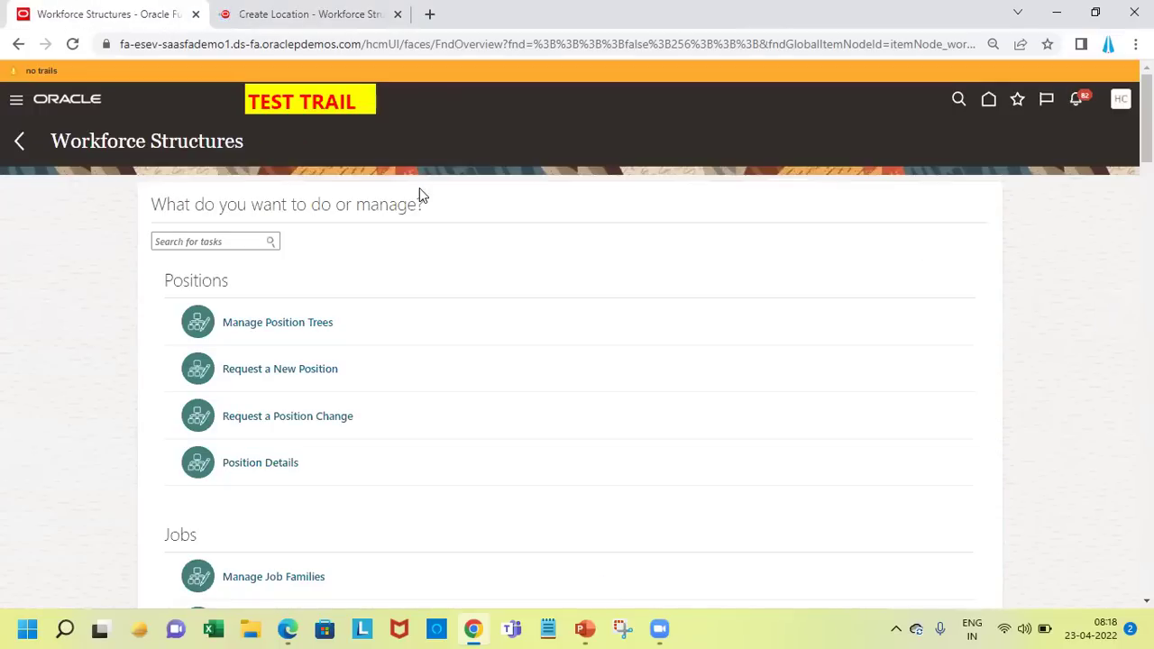
- Find and open the Location Details task under Locations, then return to Workforce Structures
scroll(1100, 371, "down", 10)
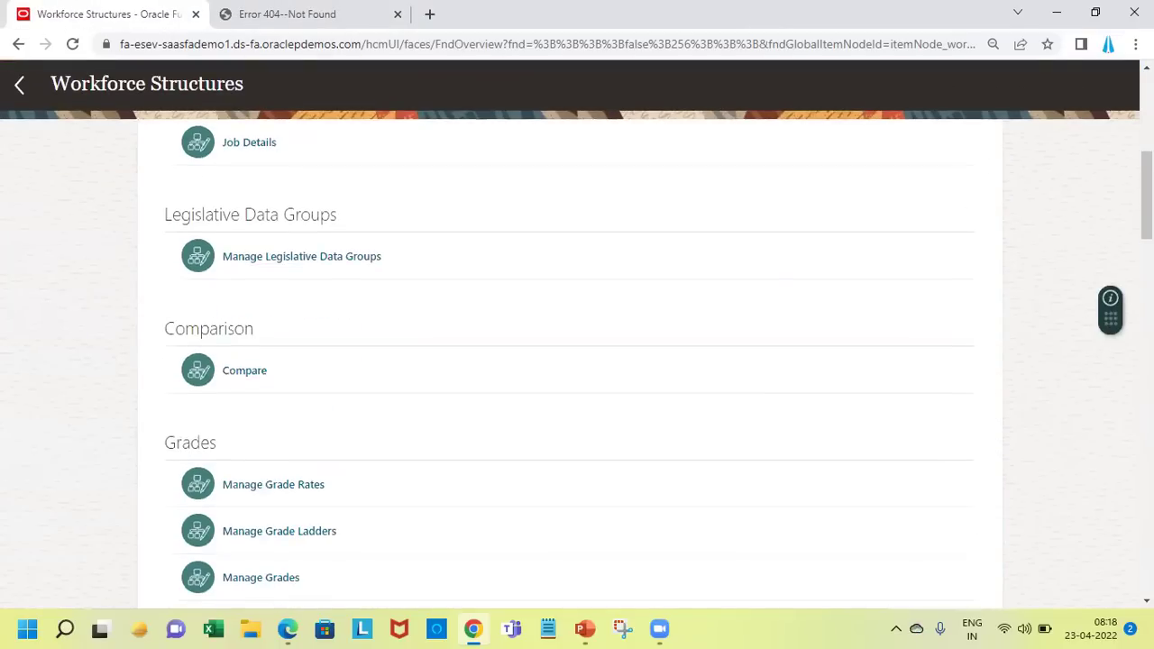
scroll(577, 361, "down", 5)
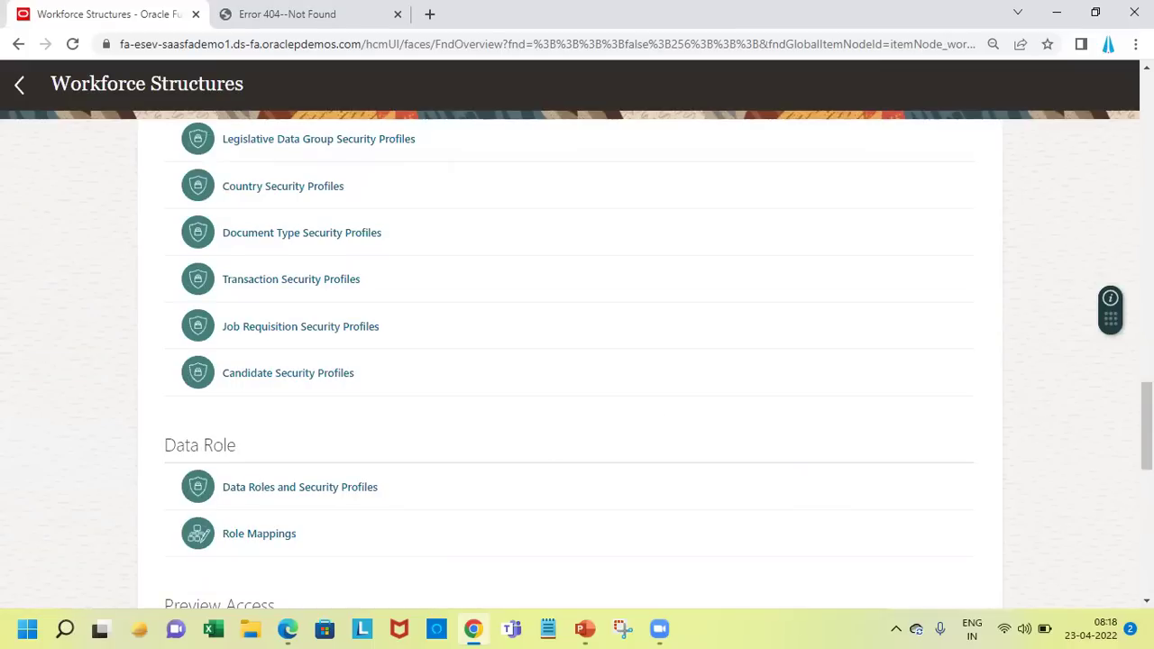
scroll(577, 361, "down", 8)
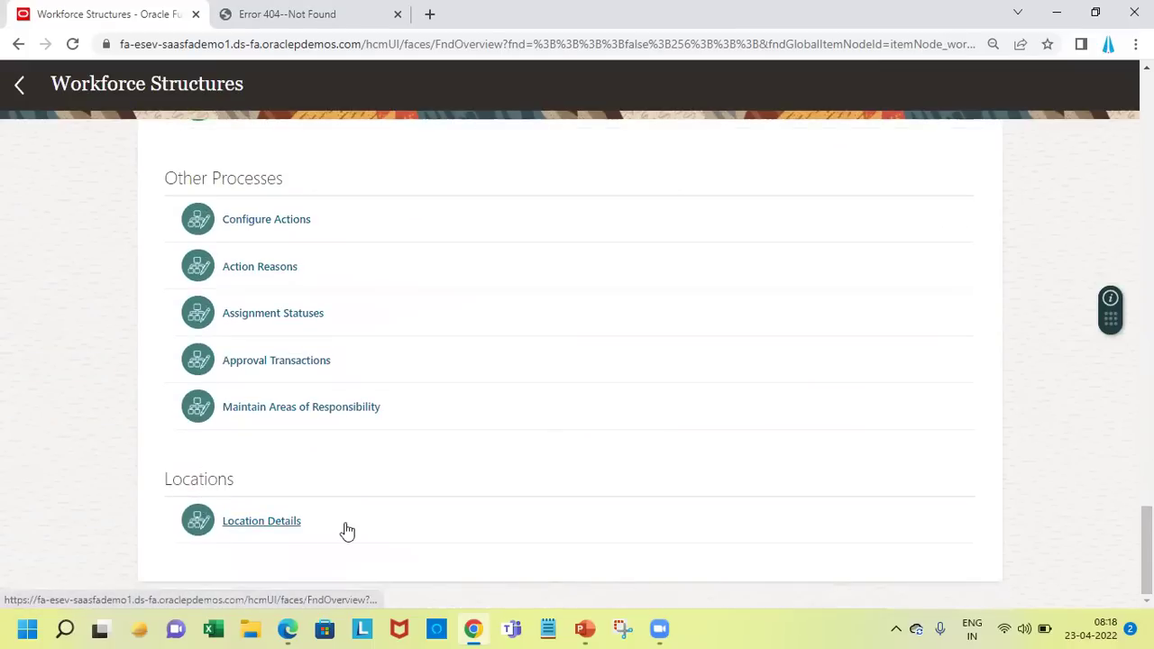
left_click(271, 522)
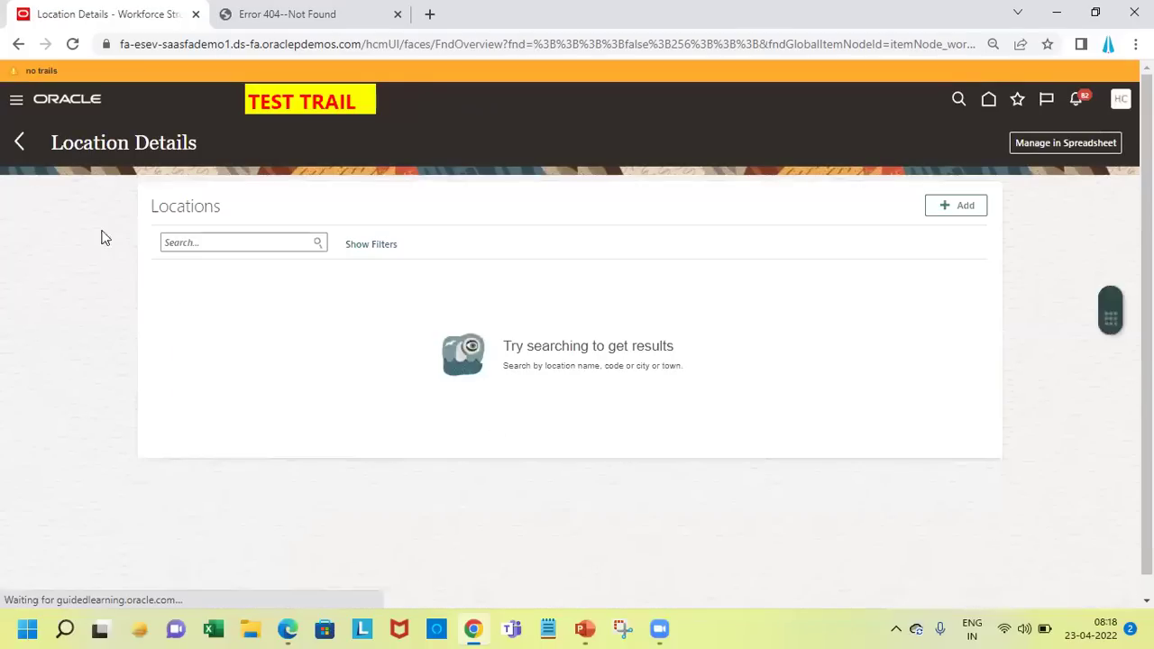
left_click(20, 144)
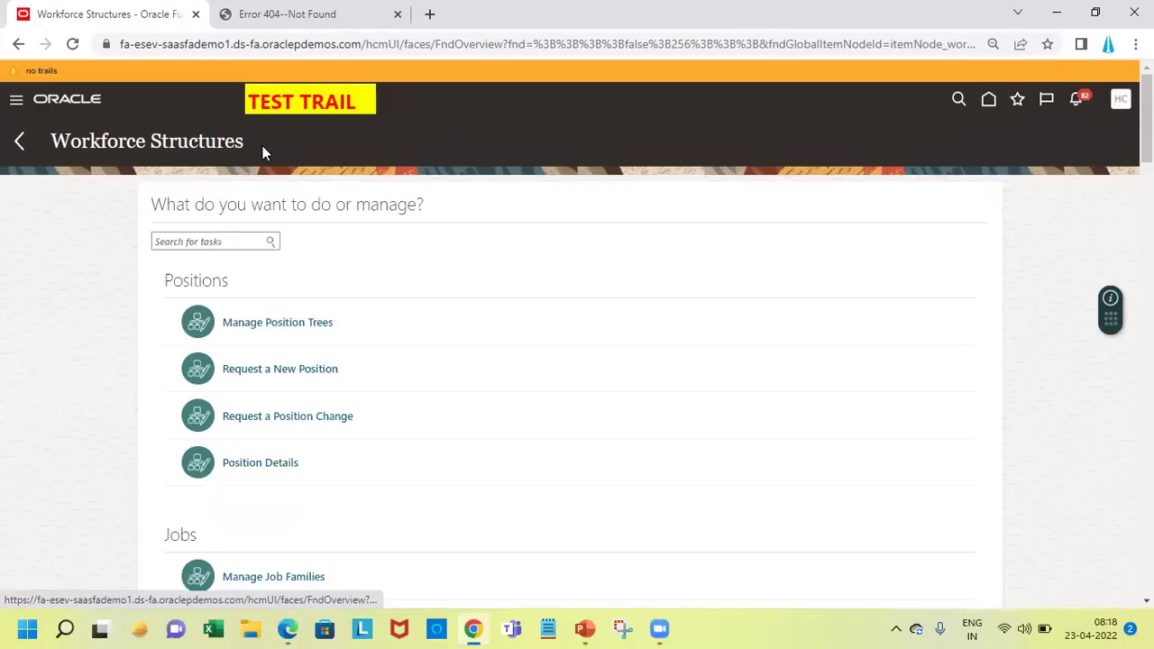
- In the duplicated tab, strip the hcmUI path and redirect parameter from the web address and load the Oracle Fusion home page
left_click(287, 13)
left_click(388, 43)
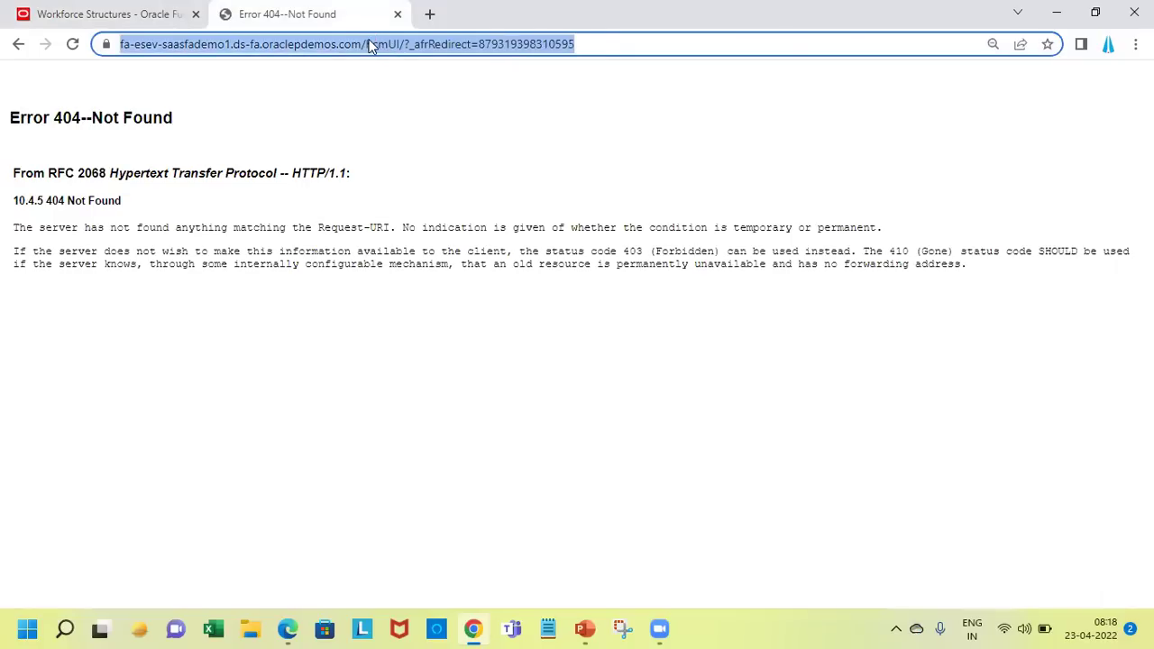
left_click(369, 44)
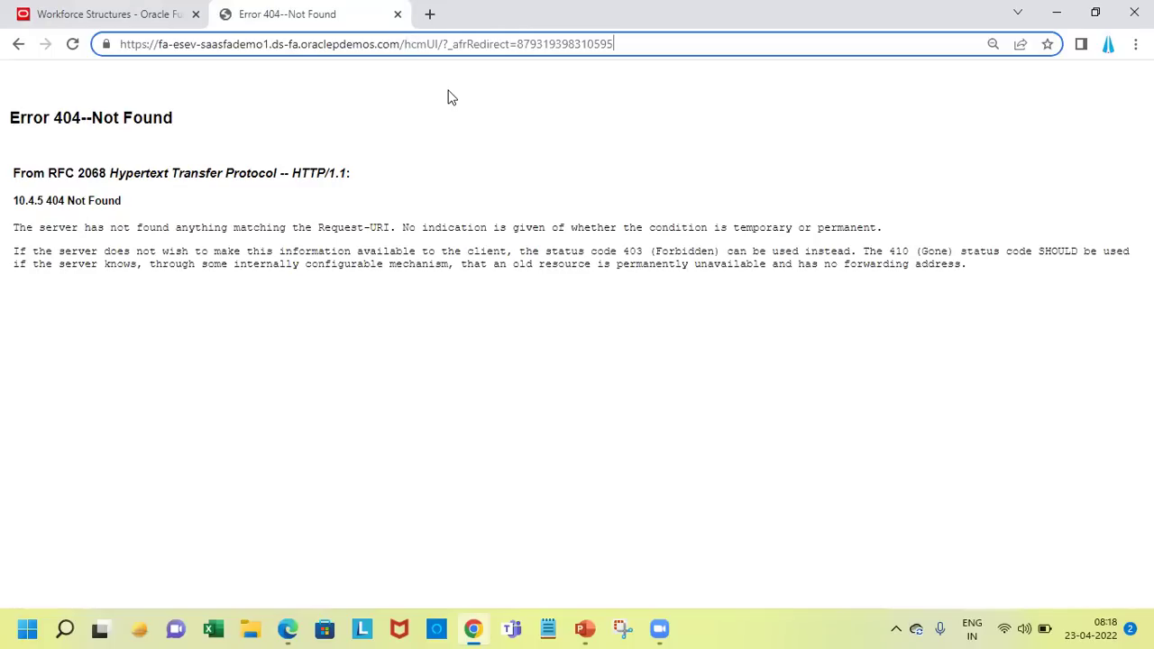
key("BackSpace")
key("BackSpace")
key("BackSpace")
key("BackSpace")
key("BackSpace")
key("BackSpace")
key("BackSpace")
key("BackSpace")
key("BackSpace")
key("BackSpace")
key("BackSpace")
key("BackSpace")
key("BackSpace")
key("BackSpace")
key("BackSpace")
key("BackSpace")
key("BackSpace")
key("BackSpace")
key("BackSpace")
key("BackSpace")
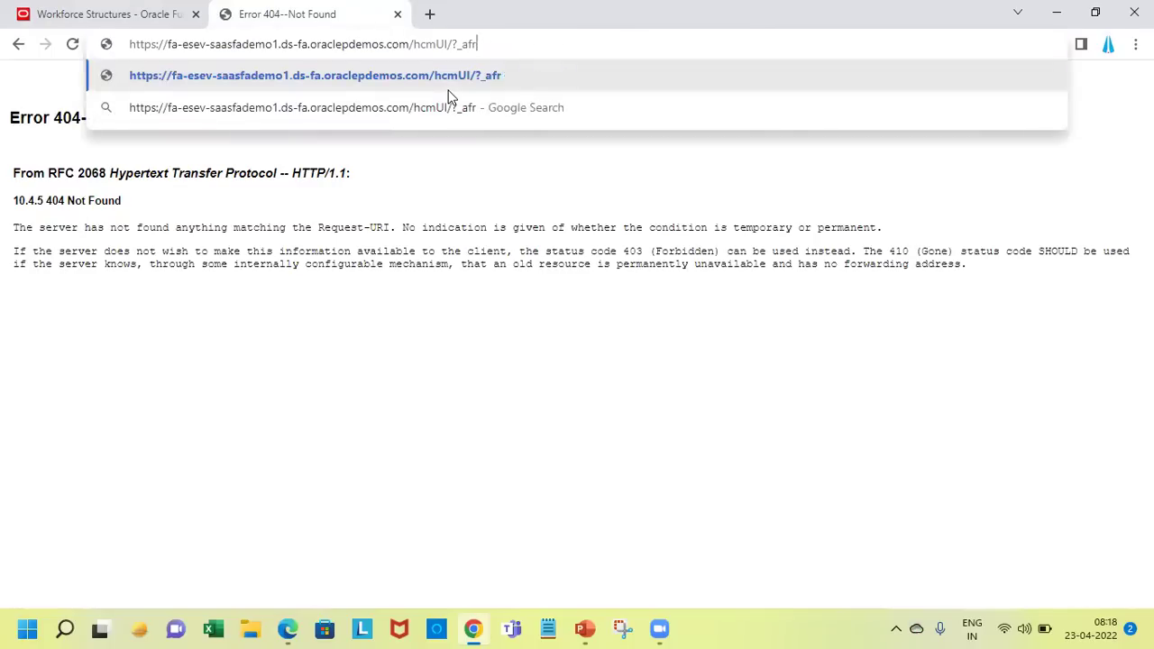
key("BackSpace")
key("BackSpace")
key("BackSpace")
key("BackSpace")
key("BackSpace")
key("BackSpace")
key("BackSpace")
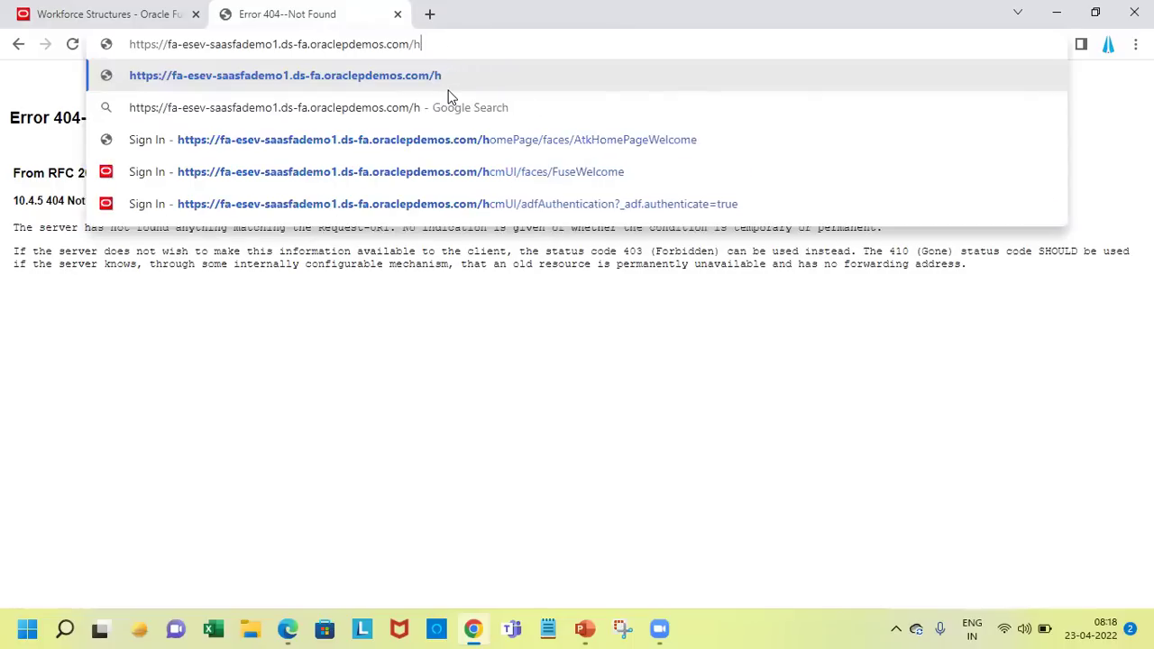
key("Return")
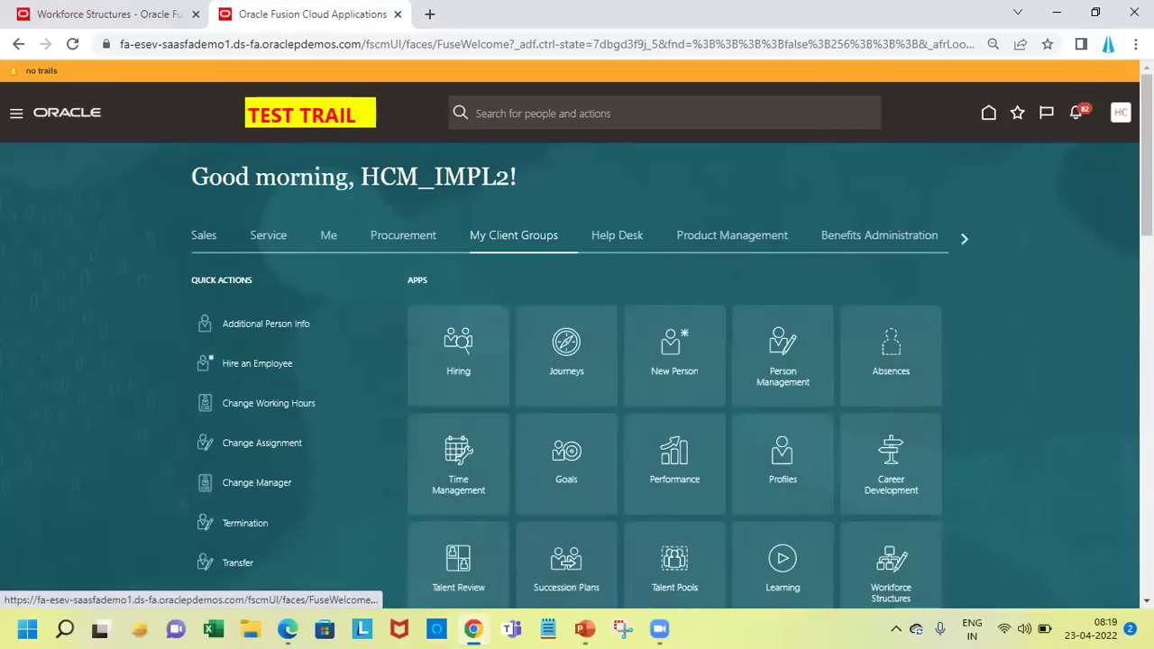
- Go to Setup and Maintenance, search the tasks for "location", and choose Manage Locations from the results
left_click(1121, 111)
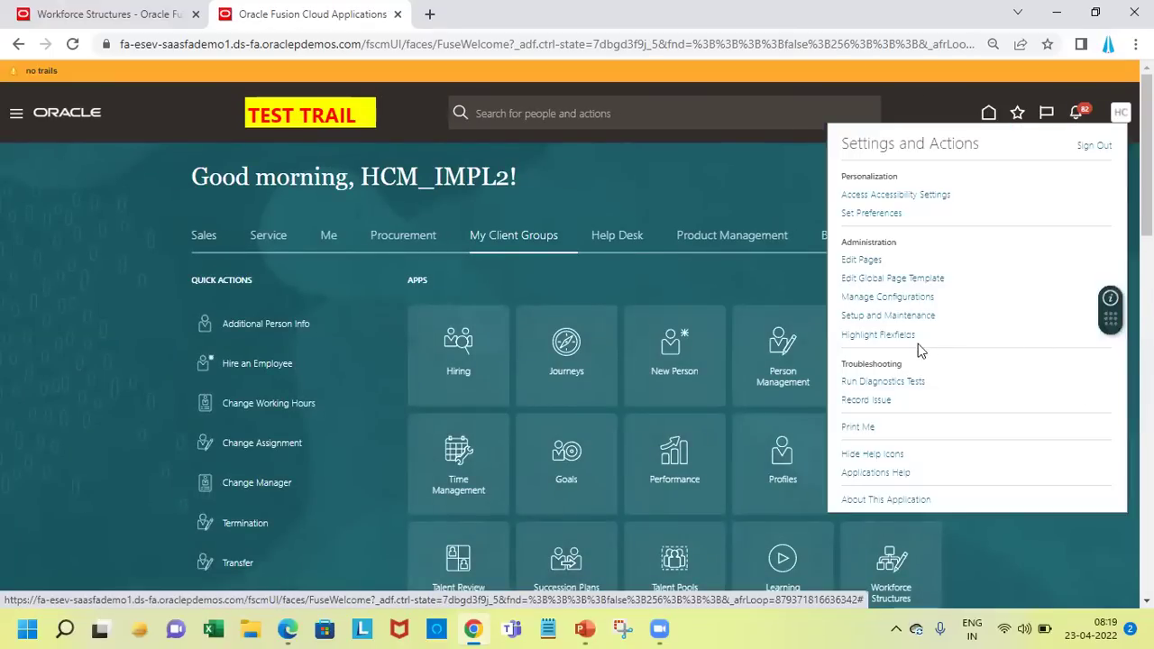
left_click(902, 318)
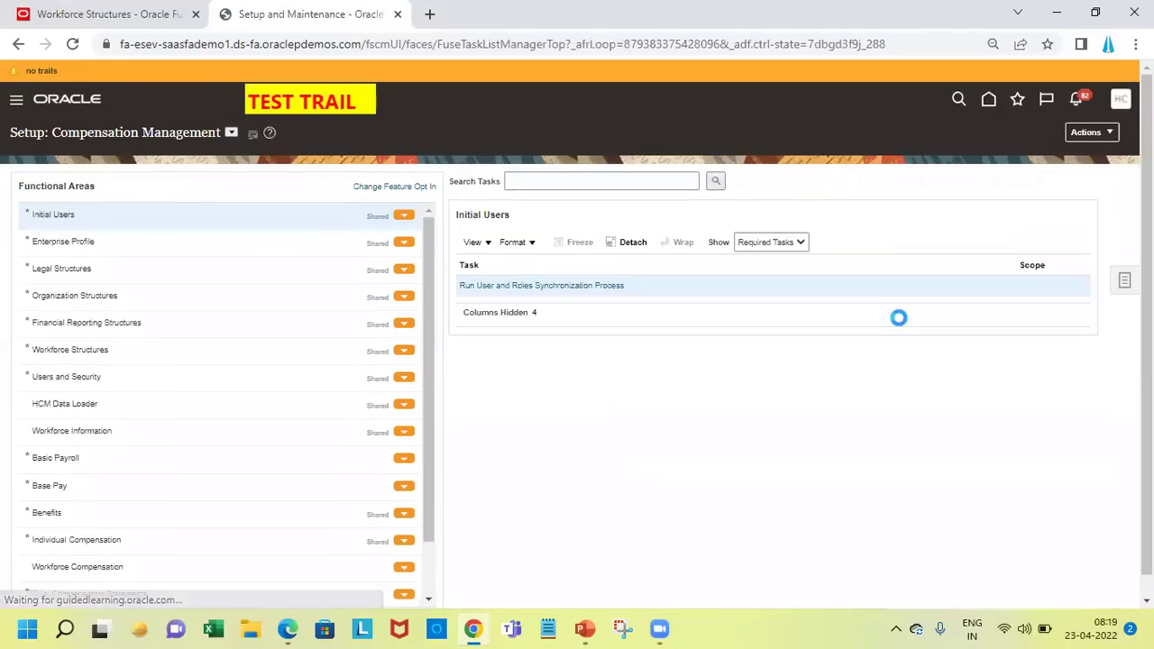
left_click(621, 181)
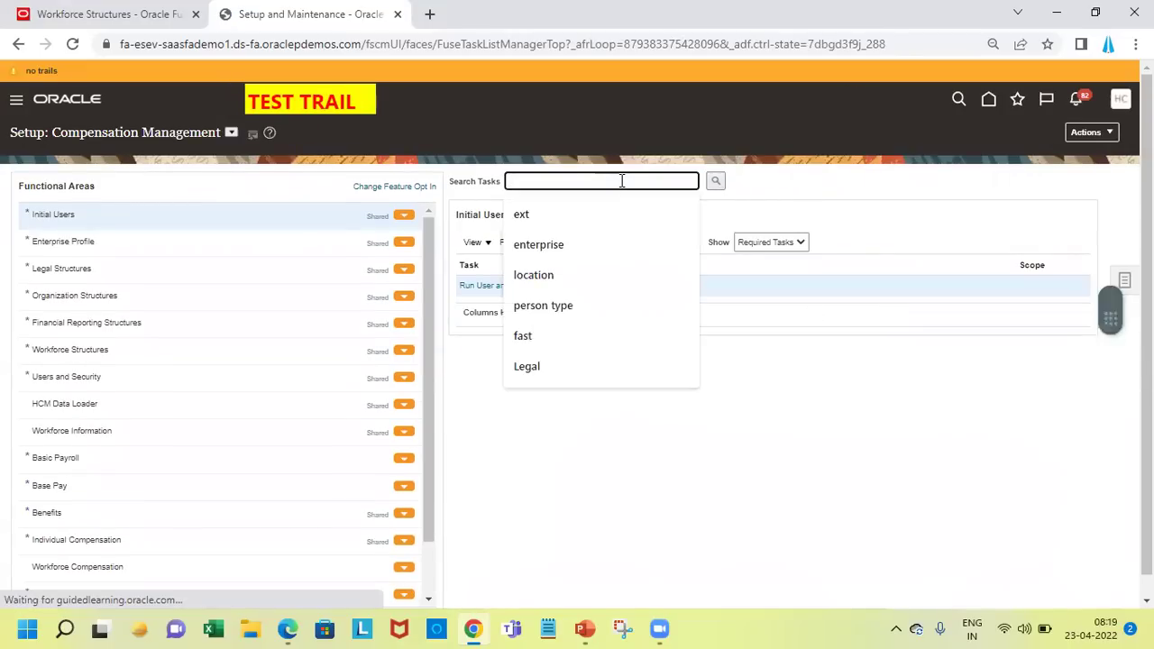
type("location")
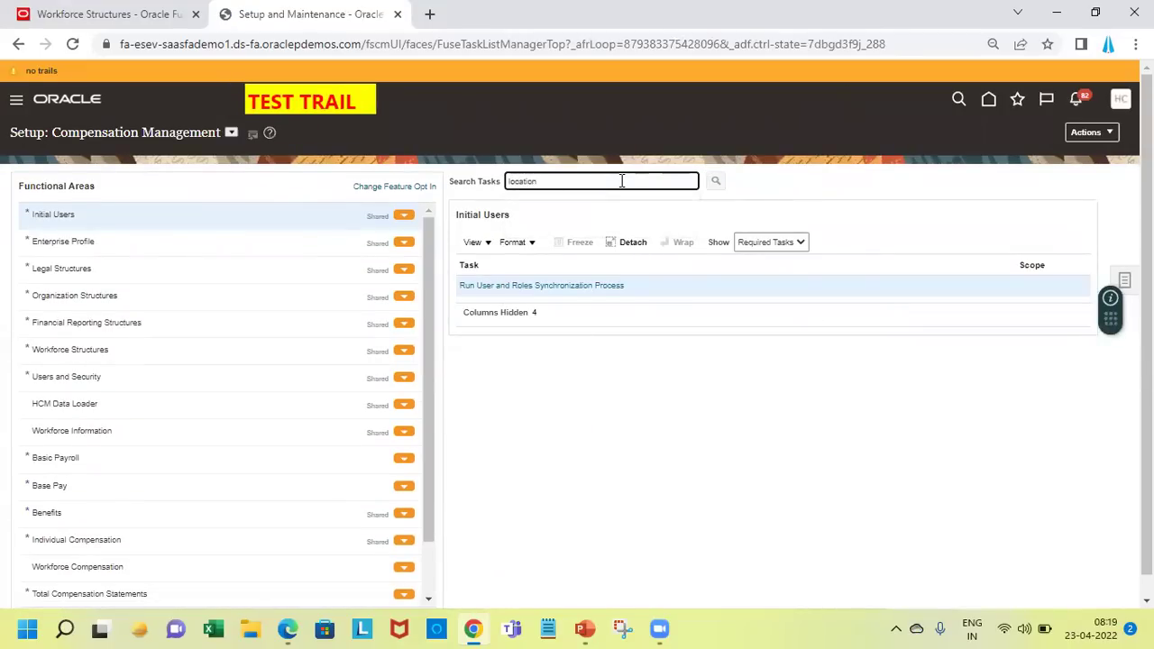
key("Return")
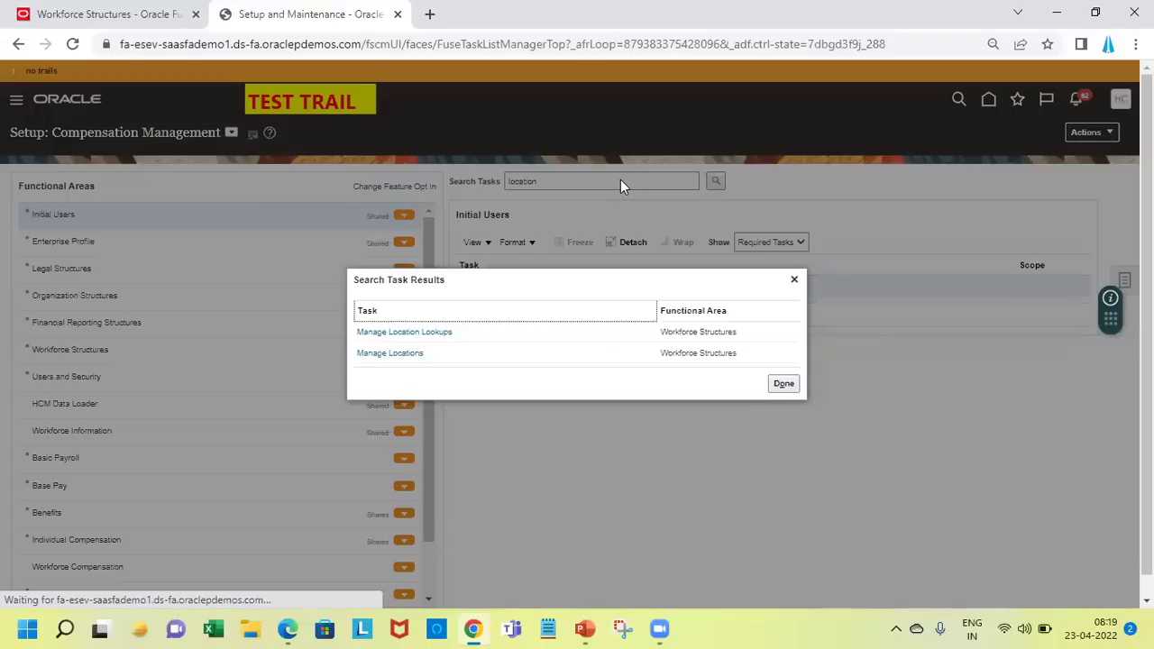
left_click(384, 353)
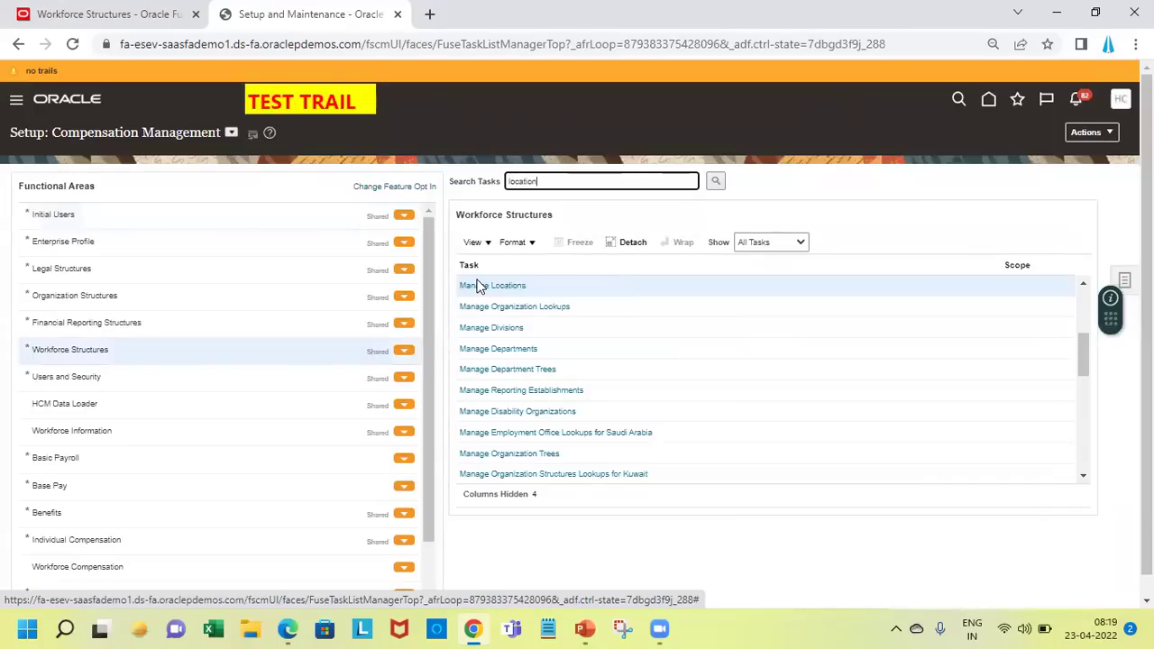
- Open Manage Locations and search for locations with the name SP
left_click(478, 285)
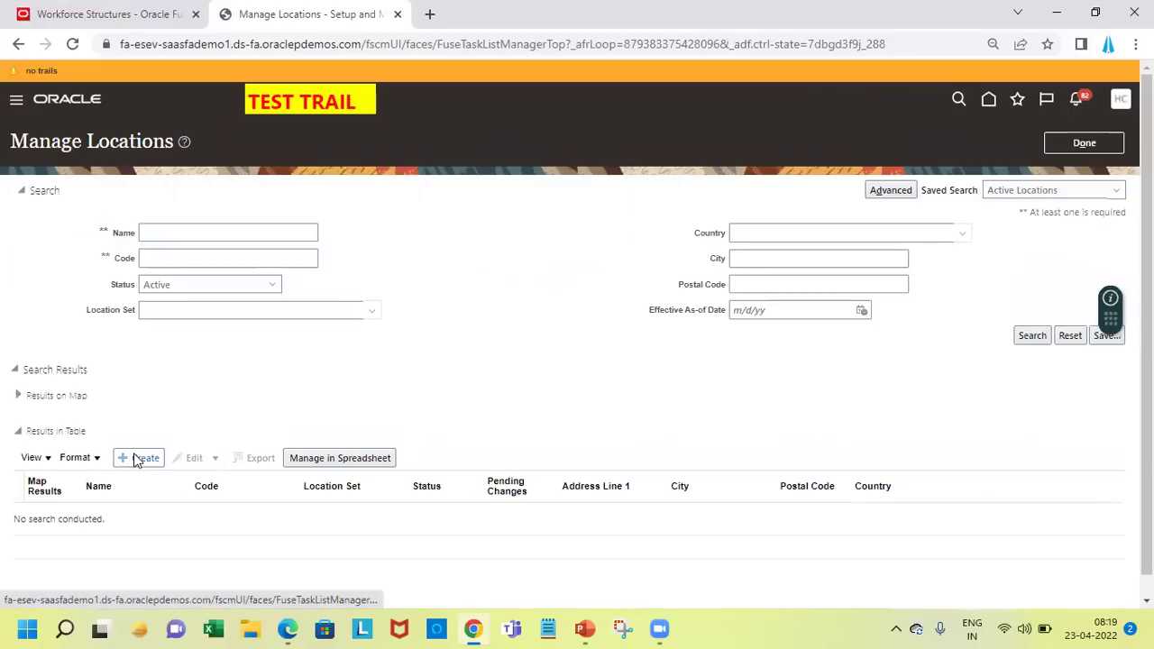
left_click(198, 234)
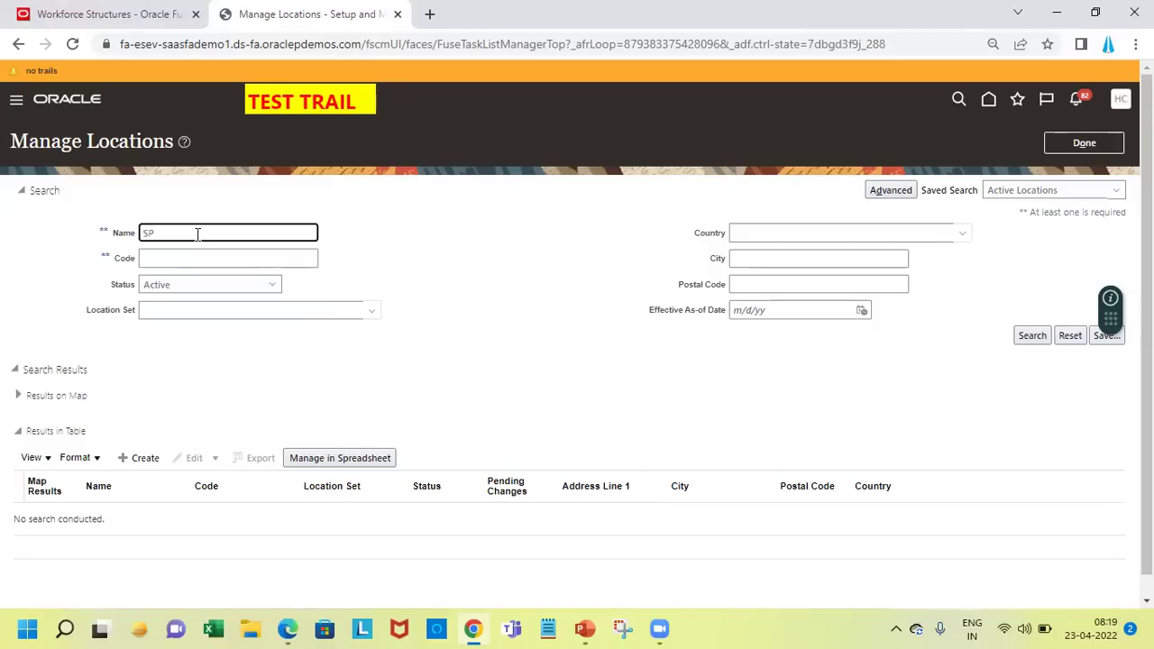
key("Return")
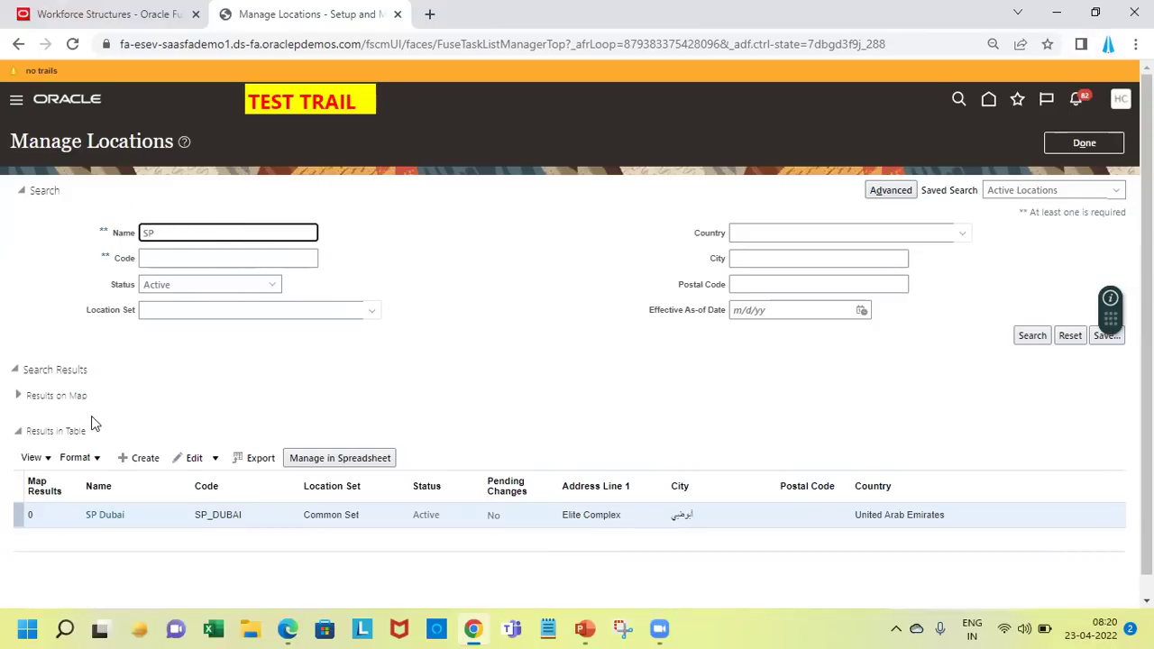
- Start creating a new location and set its action reason to Reorganization
left_click(139, 459)
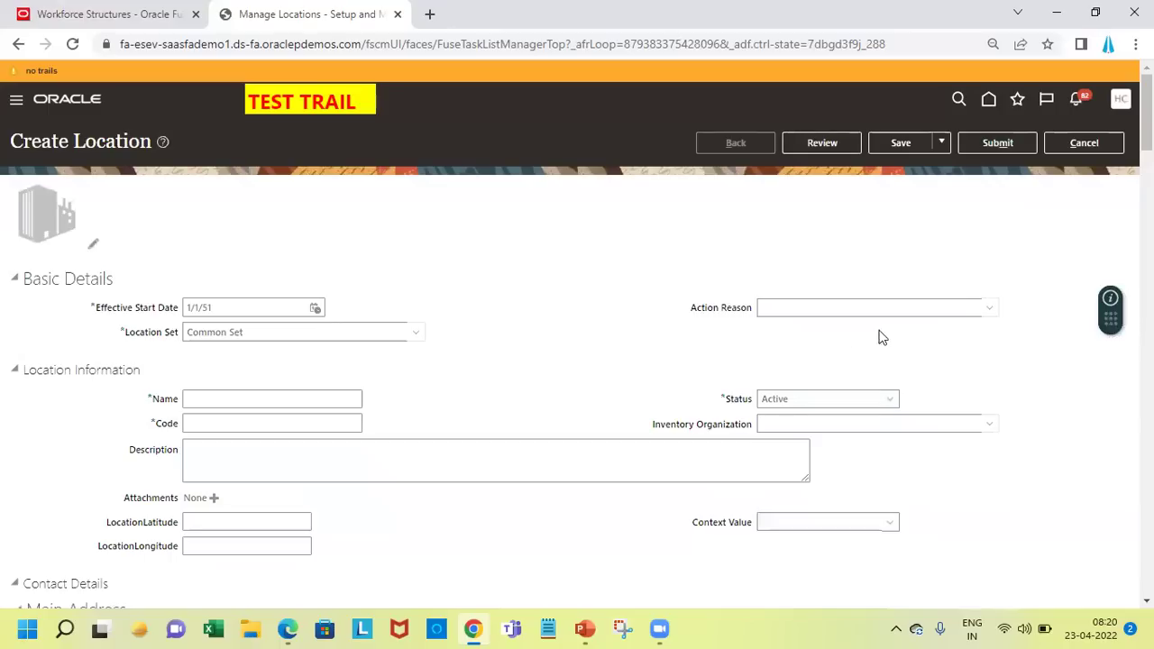
left_click(986, 310)
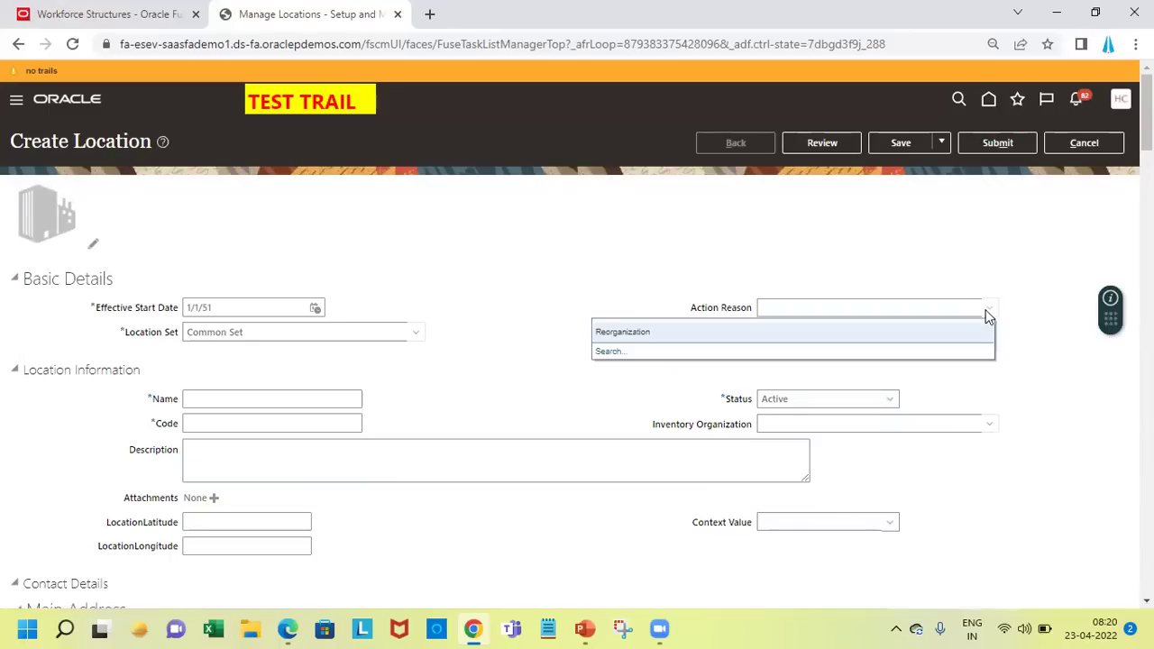
left_click(739, 325)
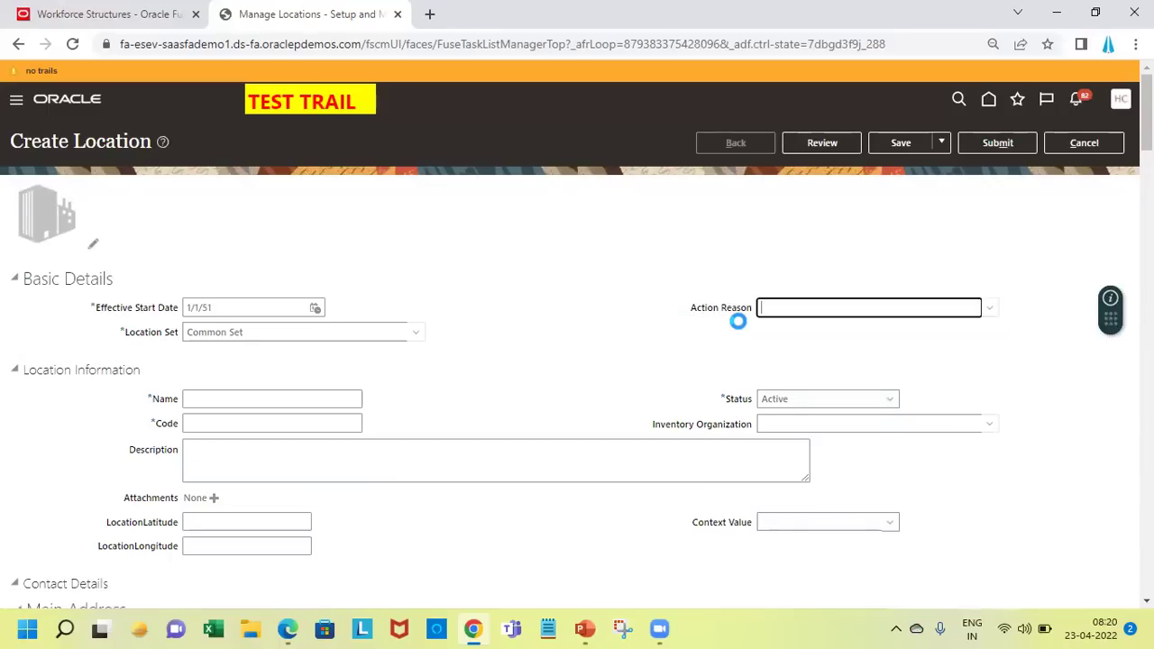
- Name the new location SP London and give it the code SP_LONDON
left_click(312, 403)
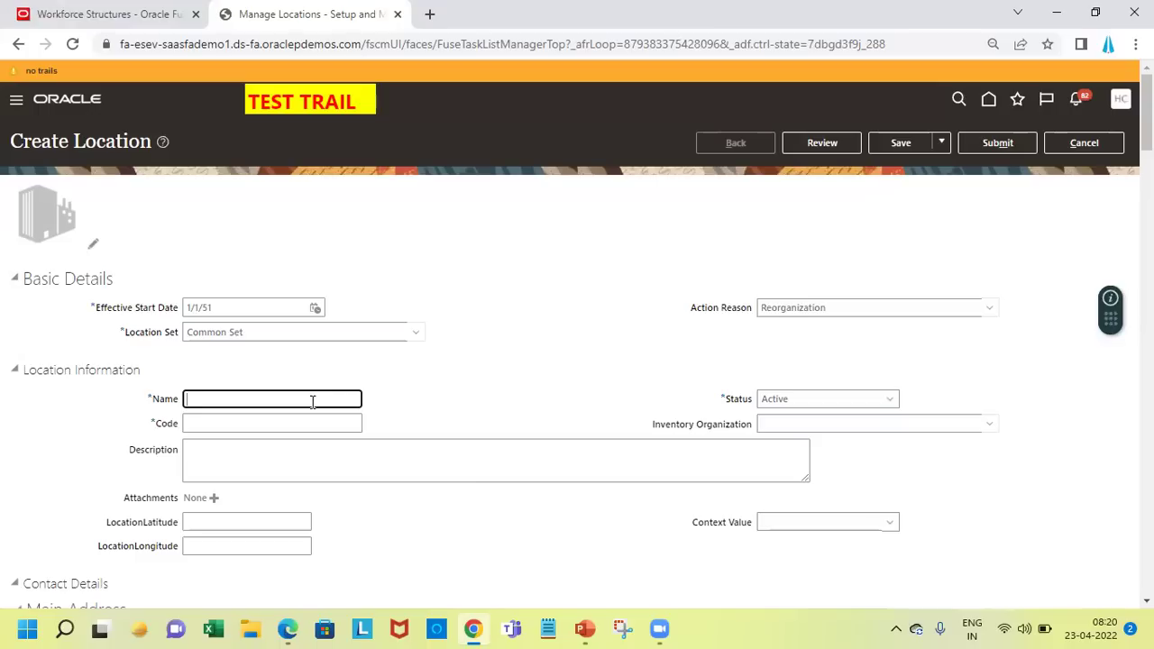
type("SP London")
key("Tab")
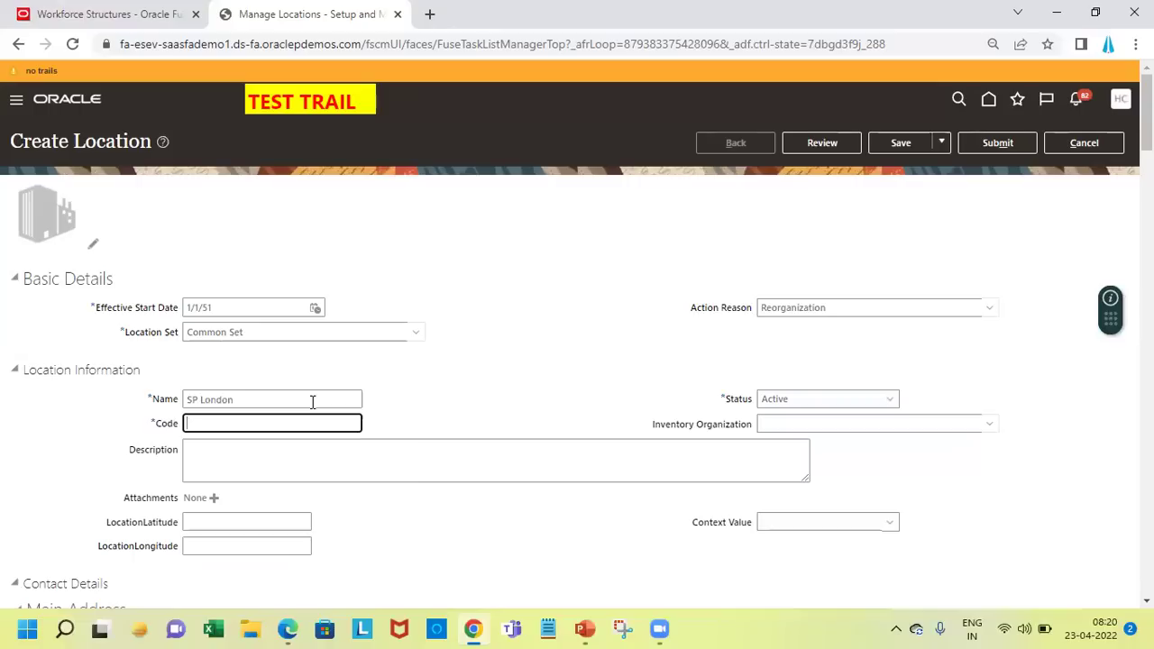
type("SP_LOND")
key("Tab")
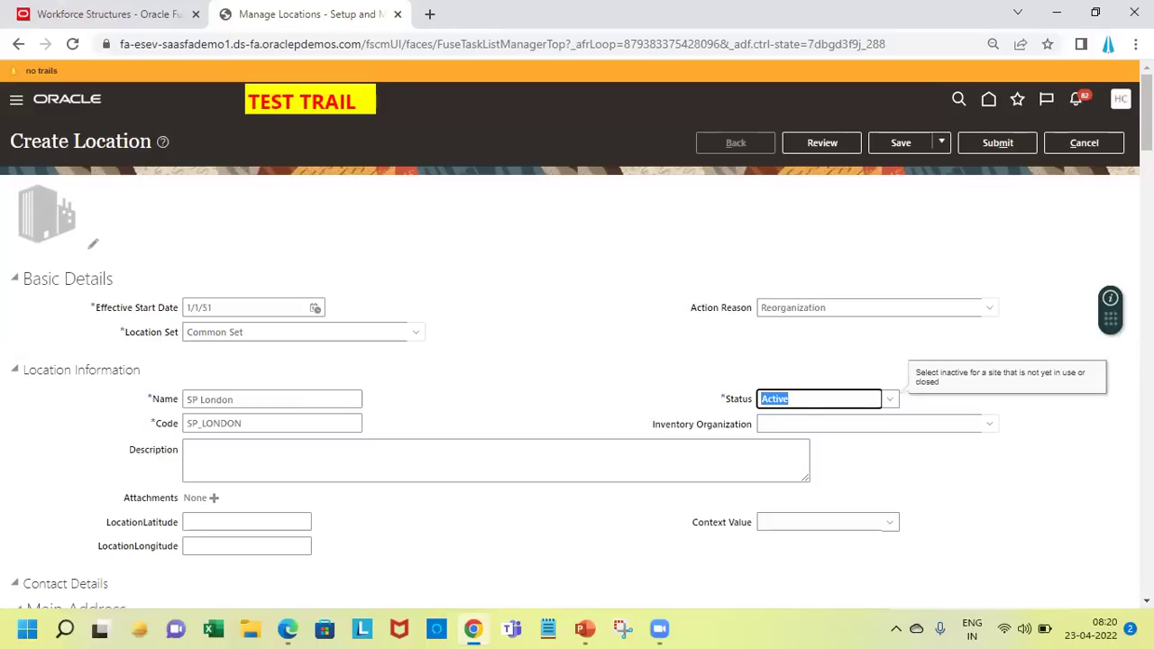
left_click(976, 476)
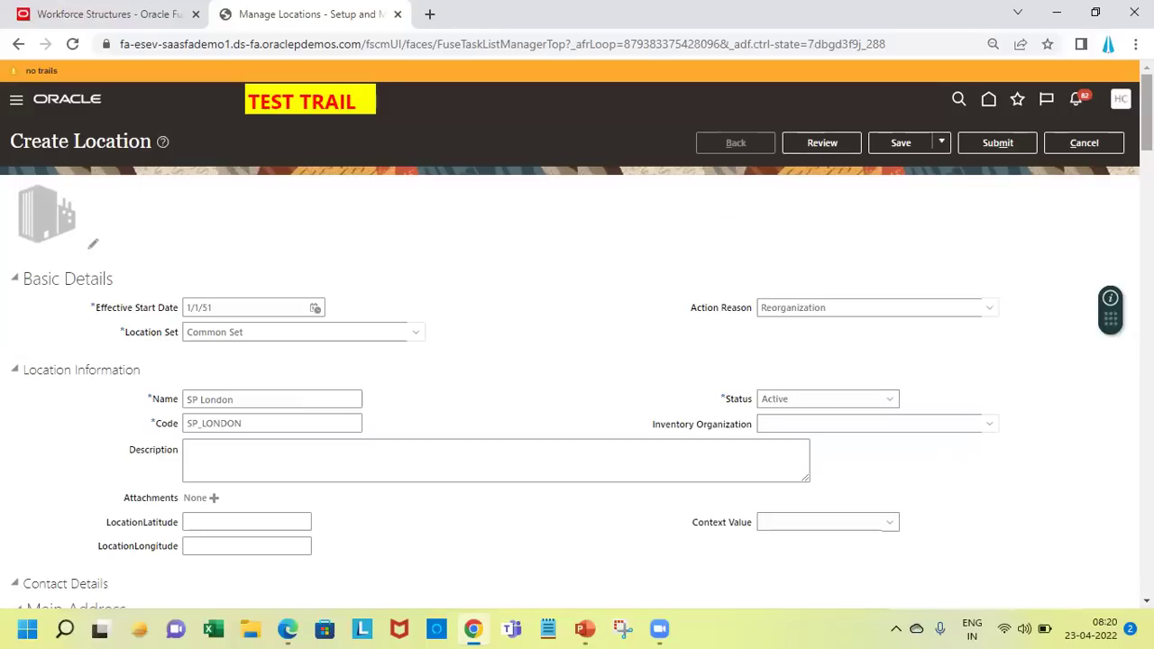
- Set the country of the location's main address to United Kingdom
scroll(577, 361, "down", 3)
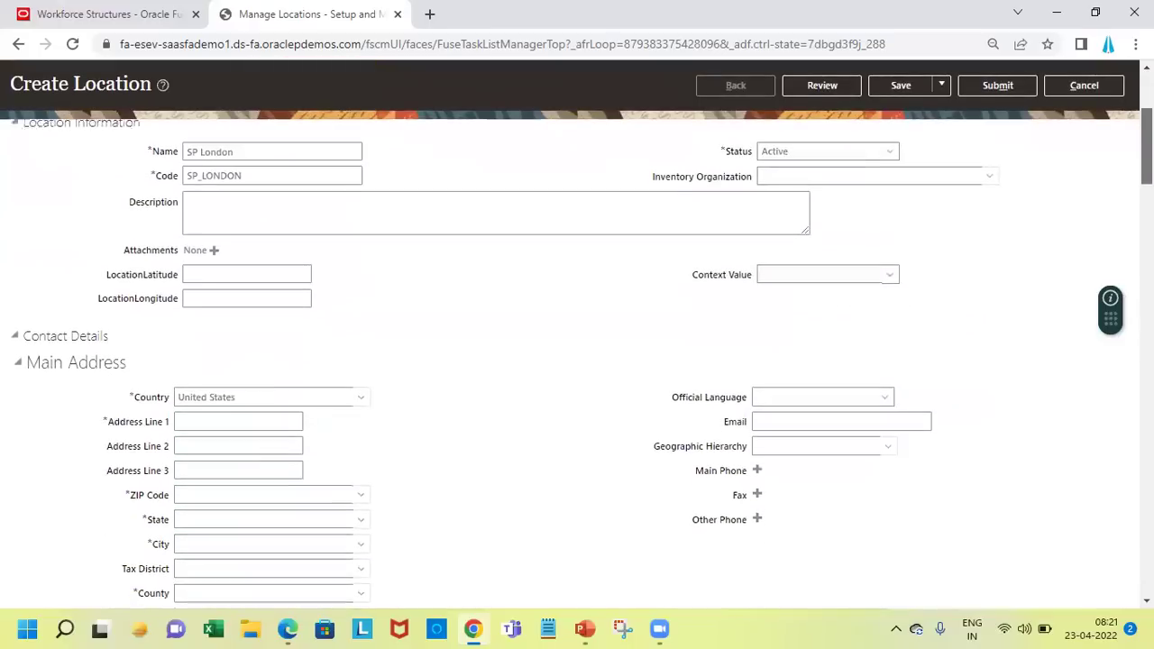
left_click(254, 268)
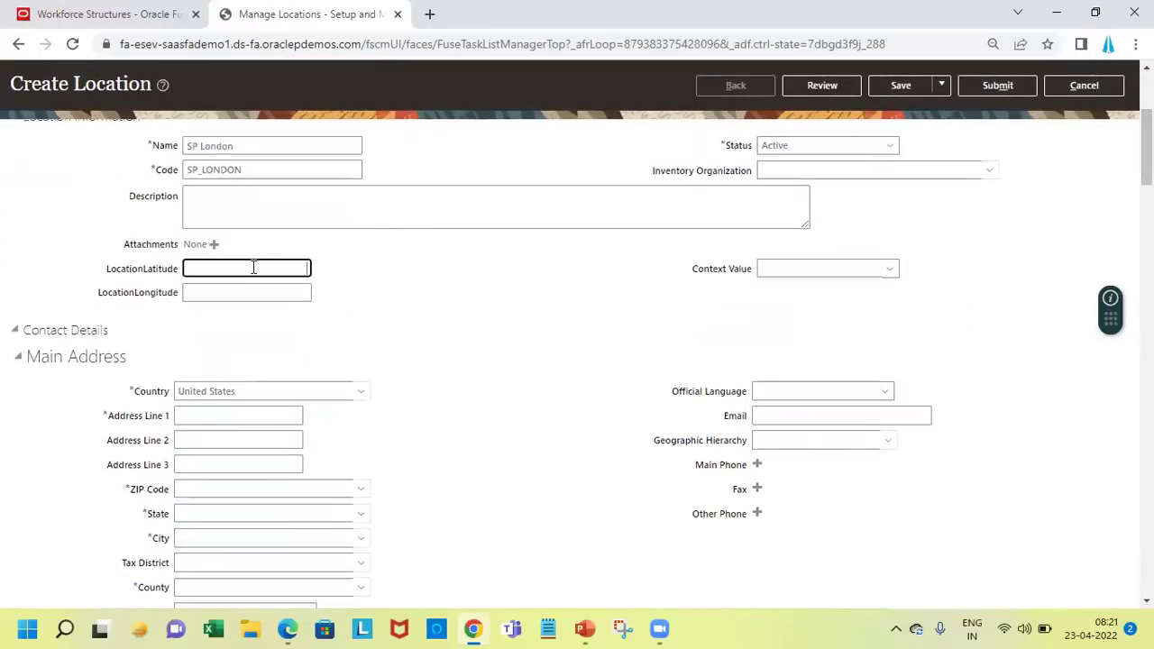
left_click(246, 392)
key("BackSpace")
key("BackSpace")
key("BackSpace")
key("BackSpace")
key("BackSpace")
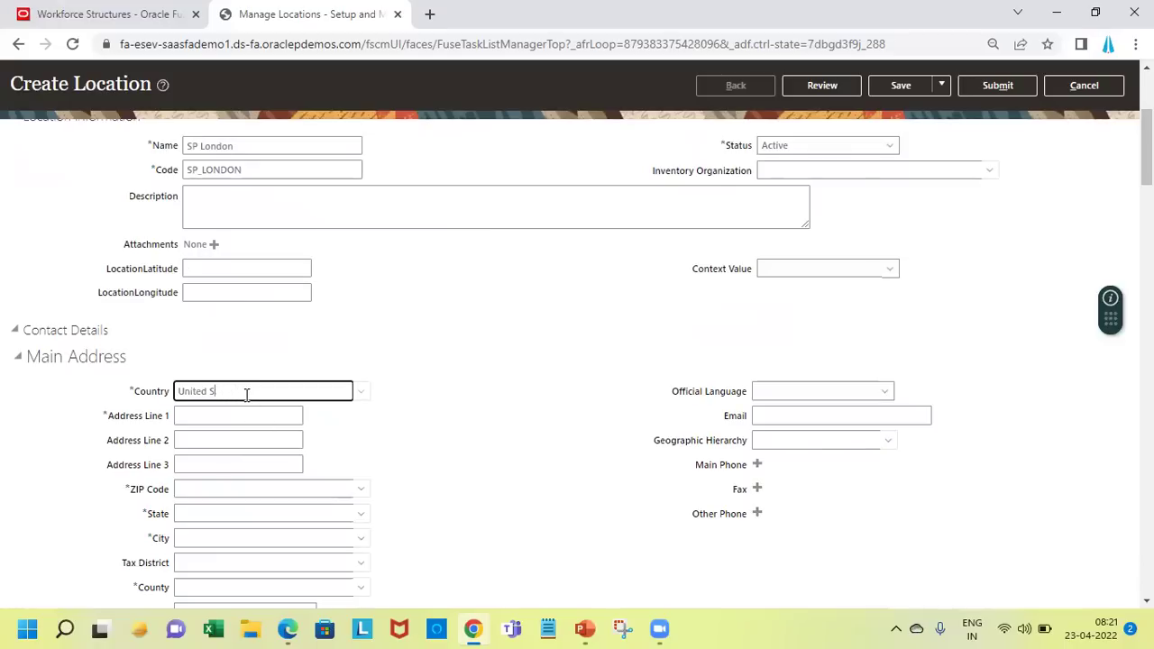
type("Kingdom")
key("Tab")
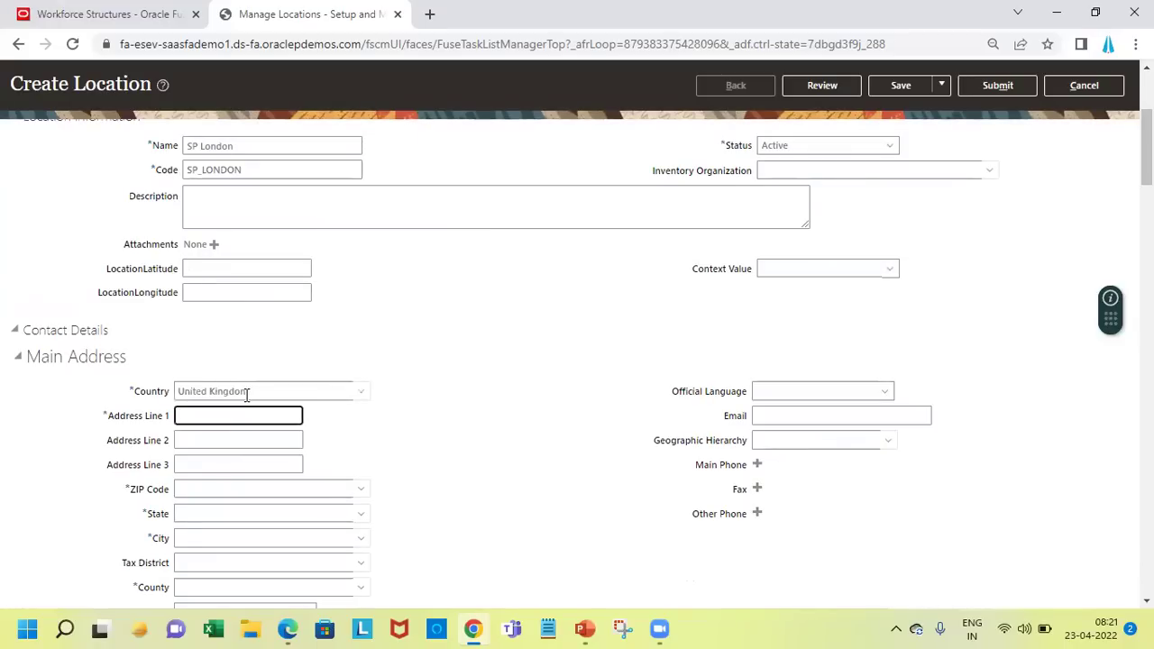
- Enter the street address in Address Line 1 and Londonberry as the ZIP Code
type("Main Street")
key("Tab")
key("Tab")
key("Tab")
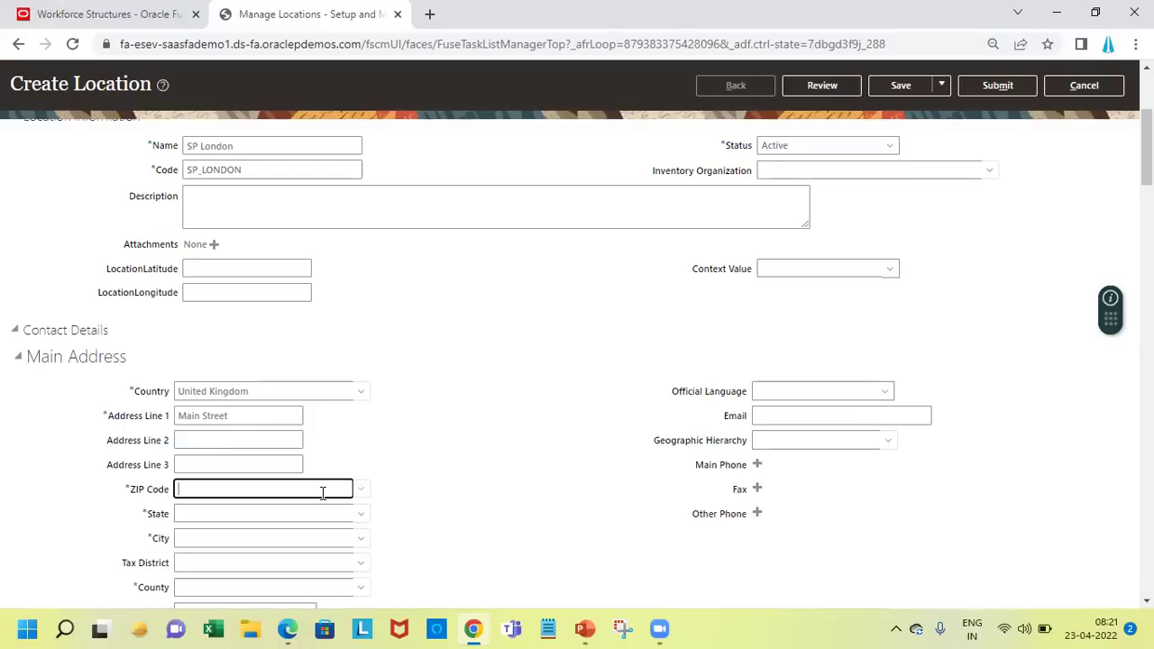
type("Londonderry")
key("Tab")
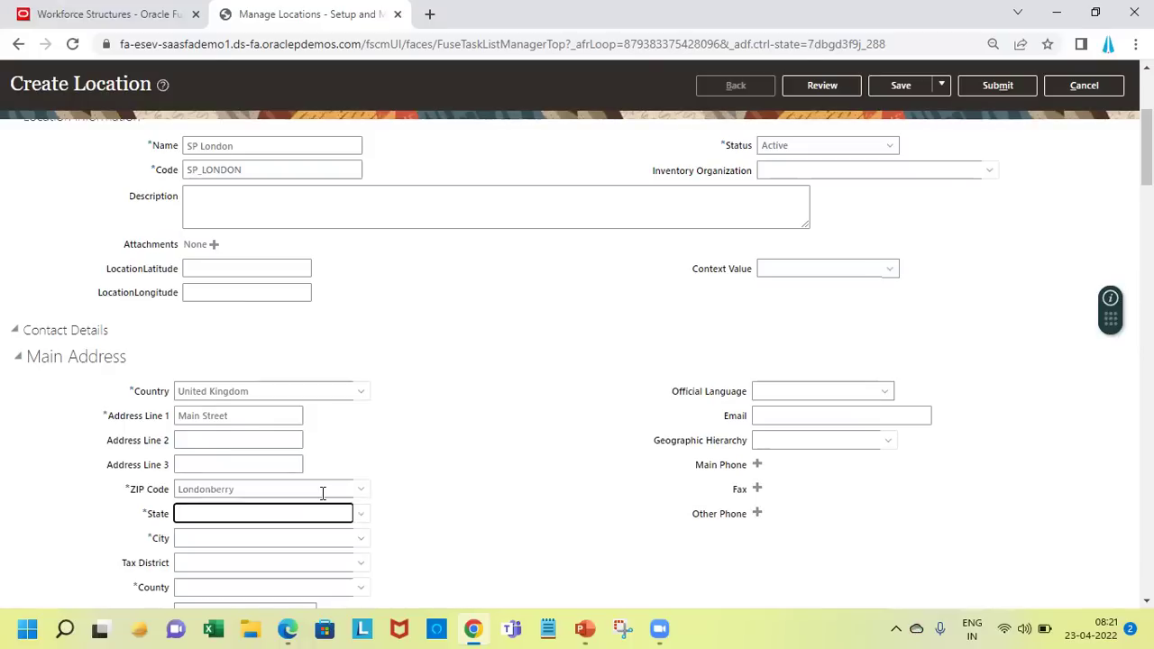
- Enter Londonberry as the city or town and try to list the available cities and counties
left_click(322, 493)
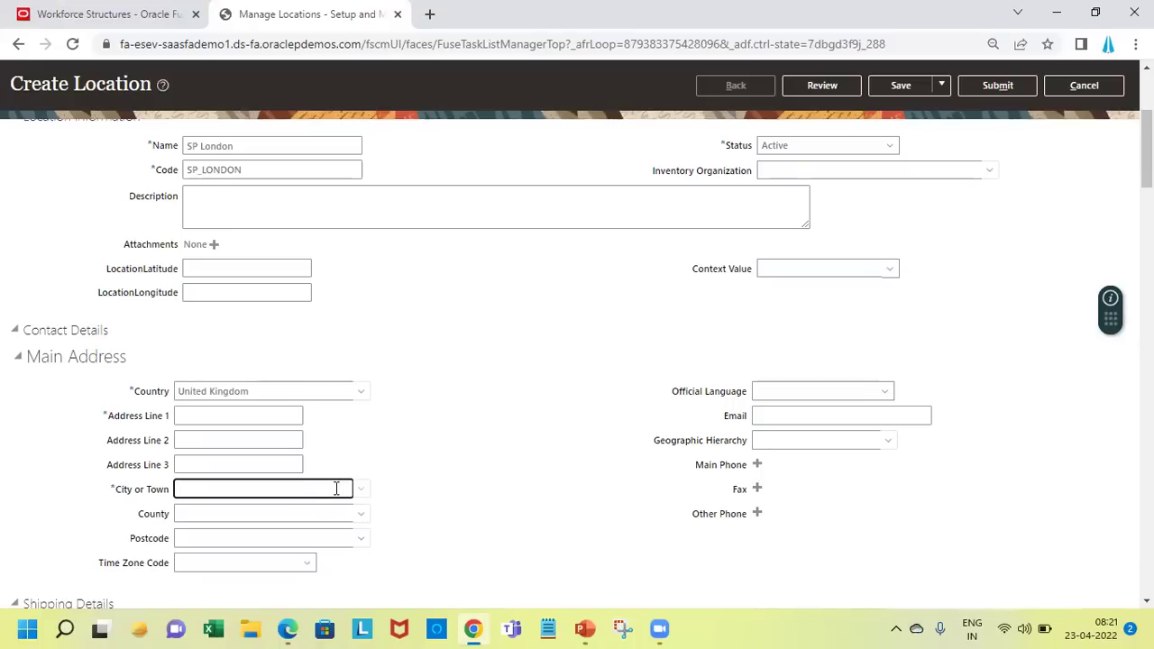
type("Londonberry")
key("Tab")
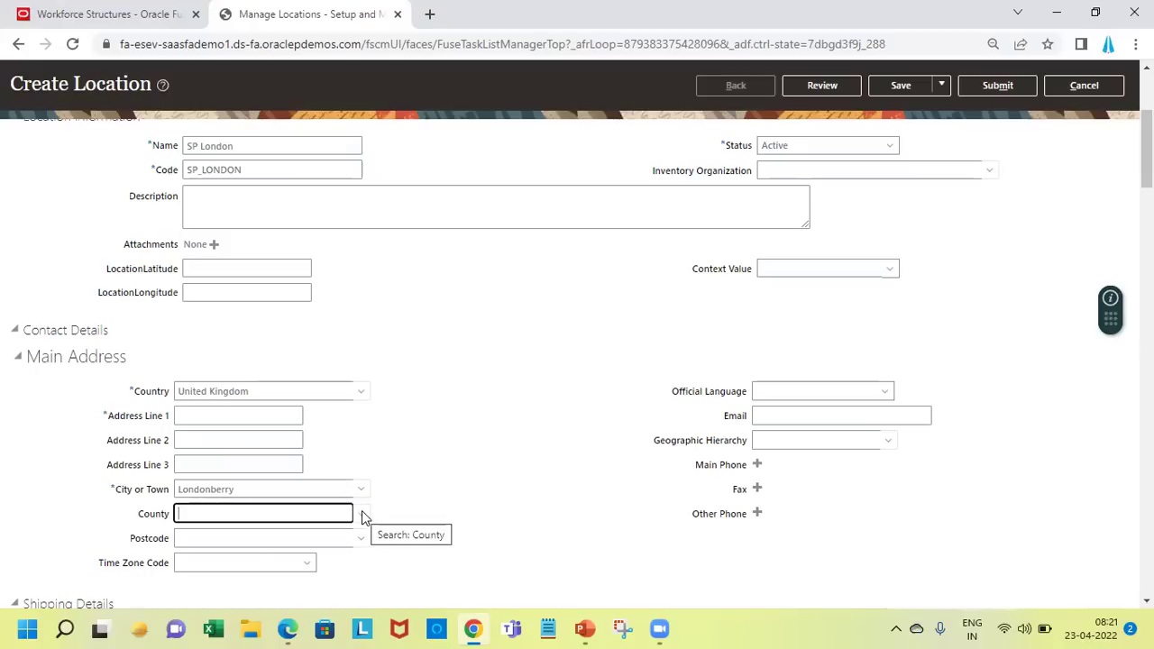
left_click(358, 495)
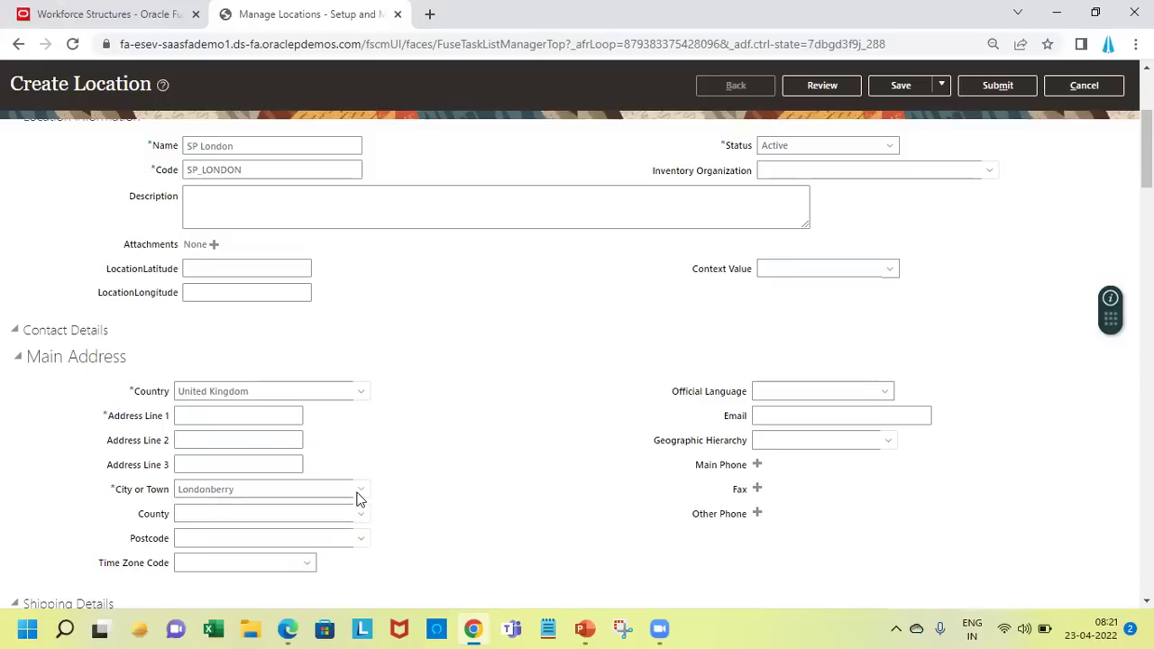
left_click(319, 489)
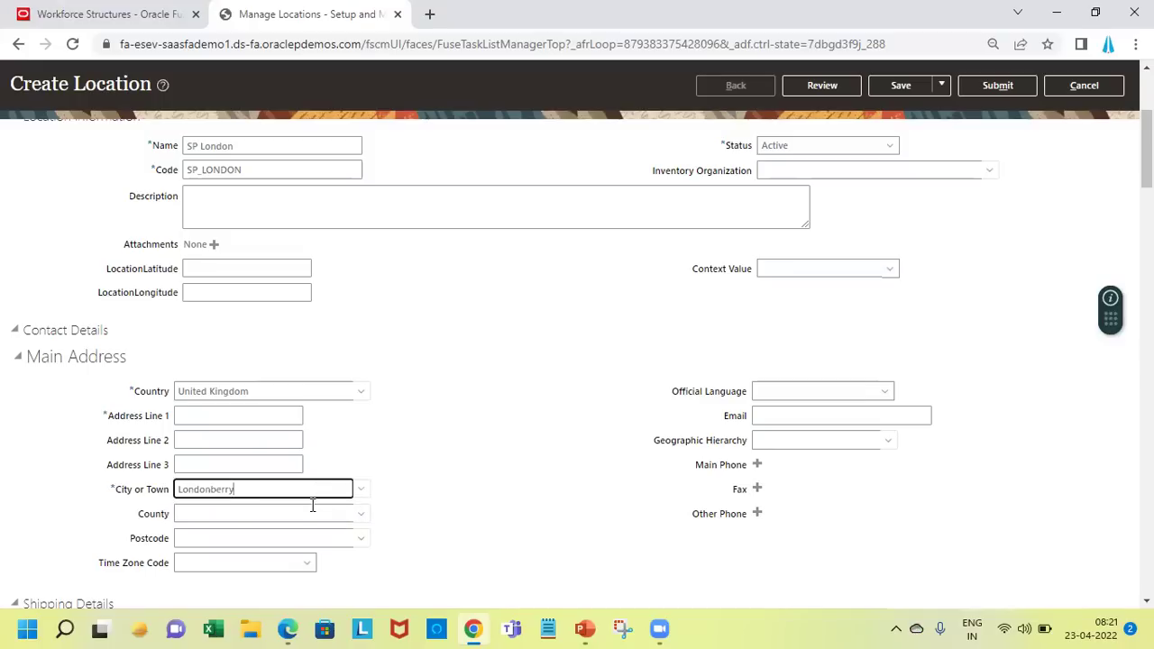
left_click(312, 506)
left_click(366, 513)
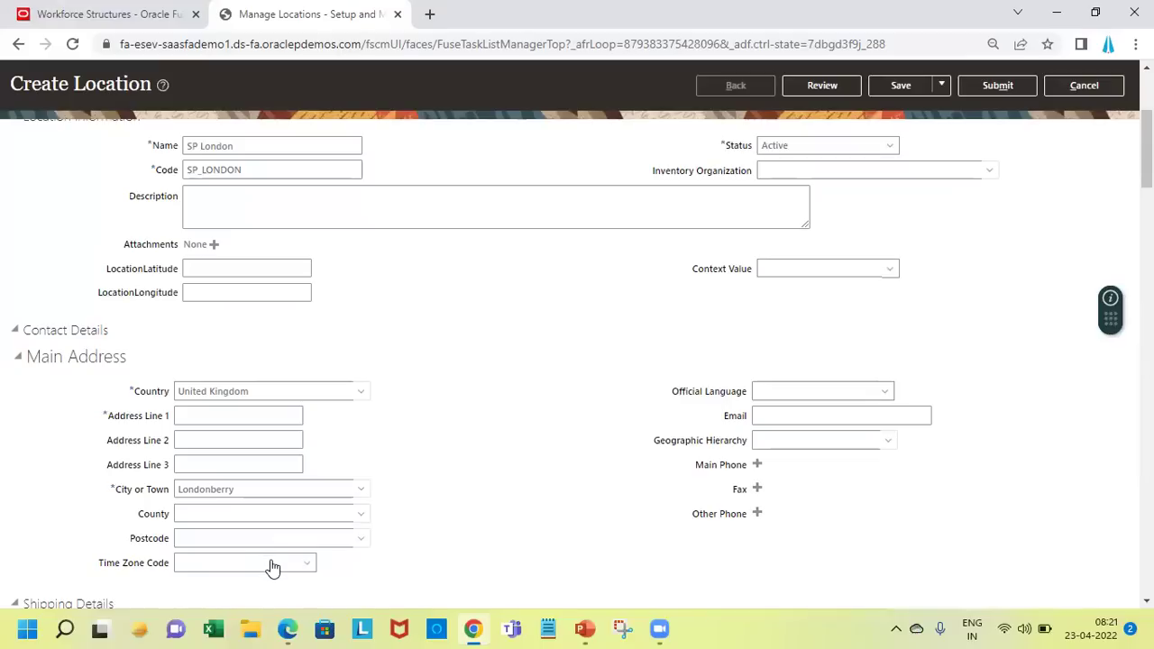
- Clear Londonberry from City or Town and try to list the available cities
left_click(265, 492)
key("BackSpace")
key("BackSpace")
key("BackSpace")
key("BackSpace")
key("BackSpace")
key("BackSpace")
key("BackSpace")
key("BackSpace")
key("BackSpace")
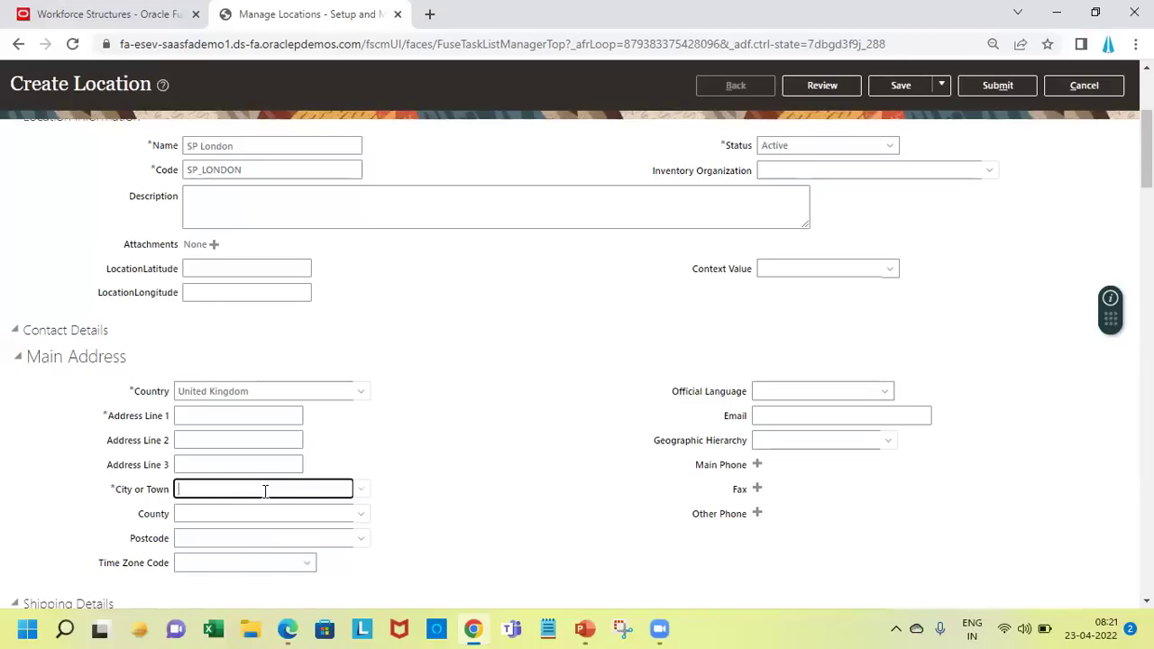
key("Tab")
left_click(273, 489)
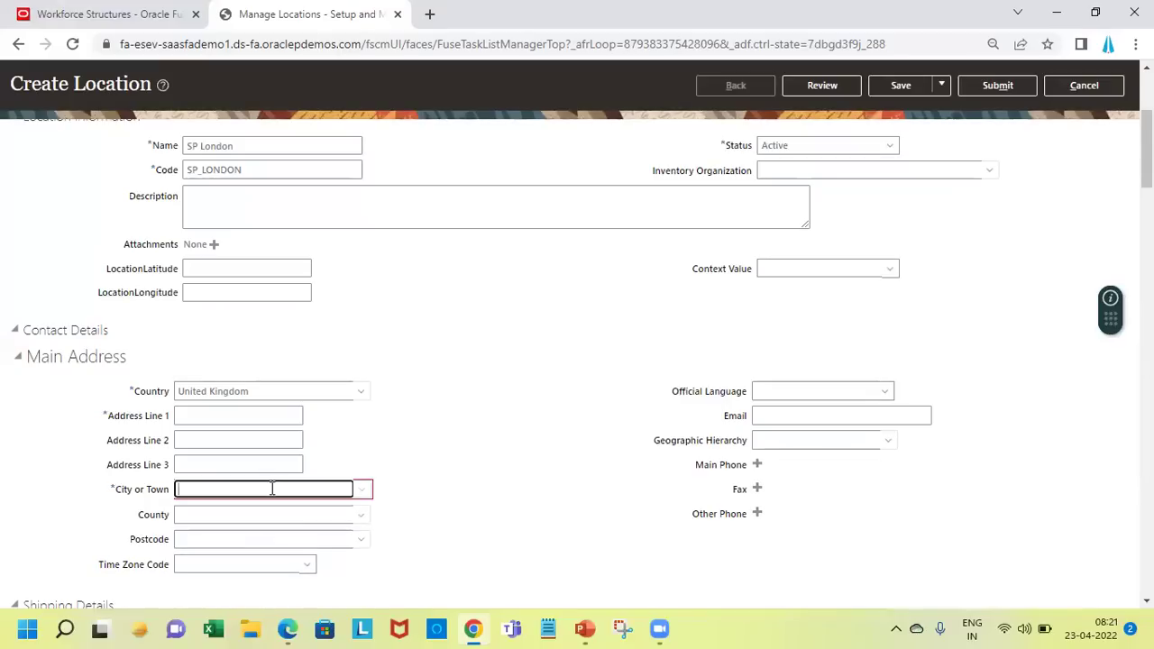
left_click(362, 493)
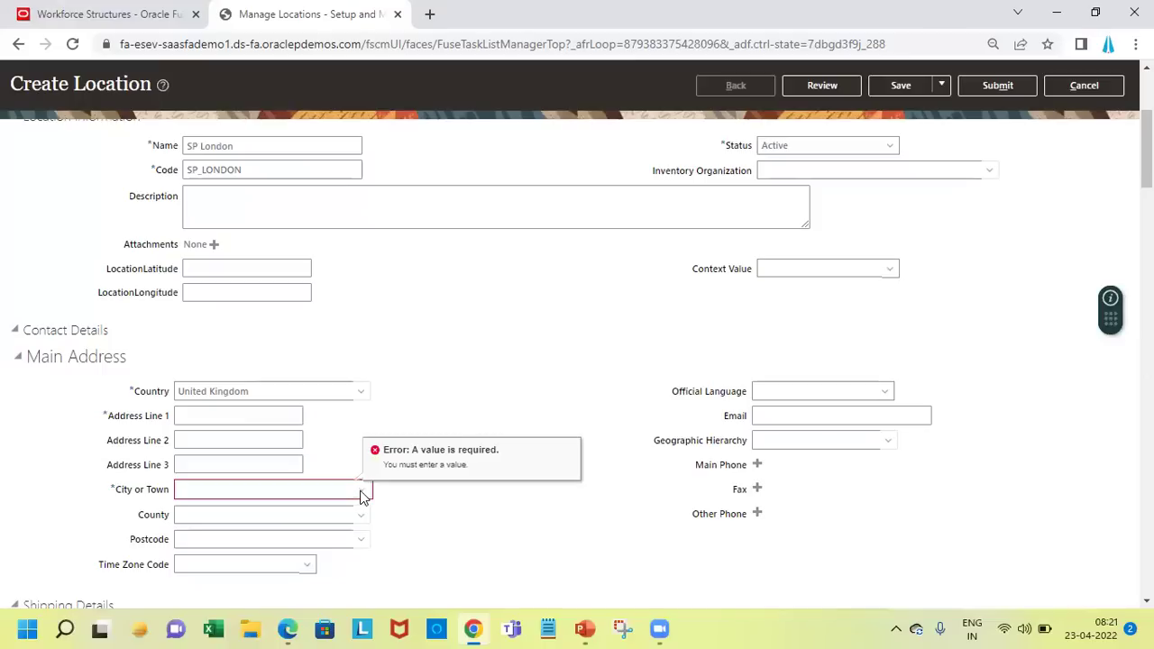
- Enter the street address again in Address Line 1 of the main address
left_click(257, 416)
type("Min")
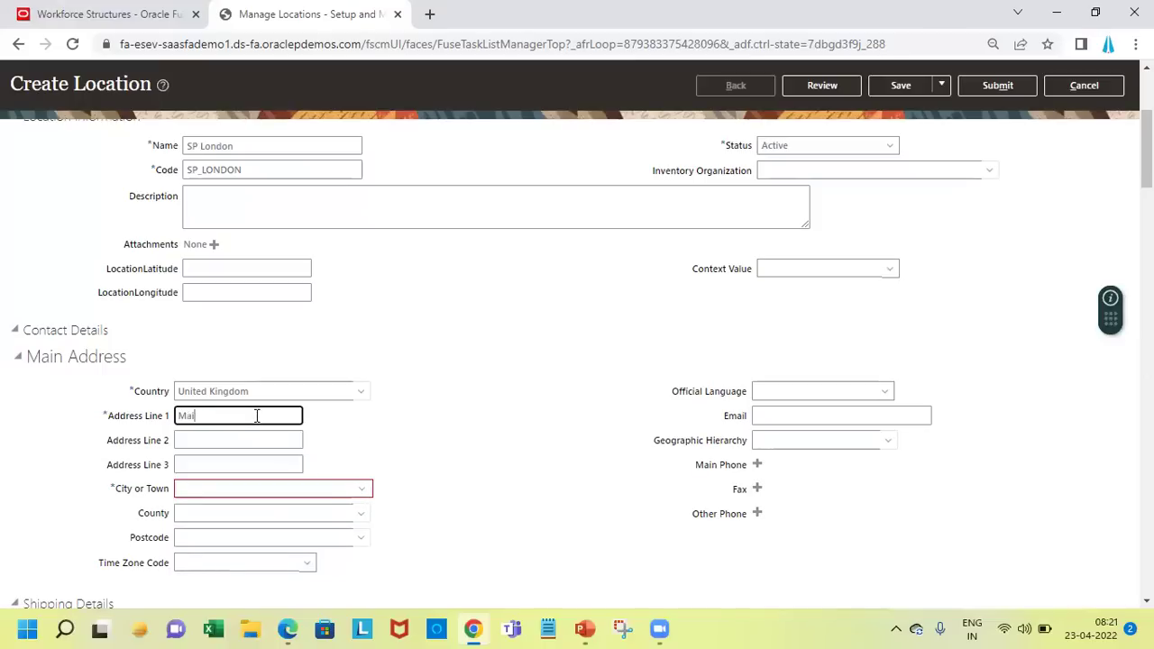
type("n Street")
key("Tab")
key("Tab")
key("Tab")
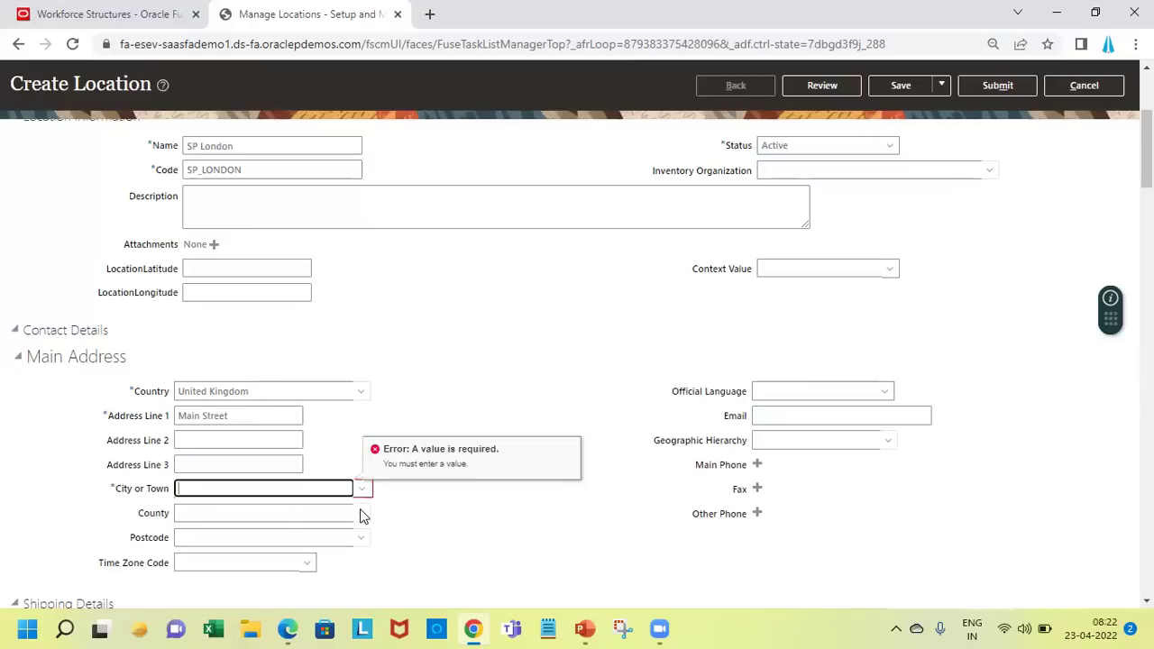
- Try to list the available cities, and enter London as the city or town
left_click(361, 494)
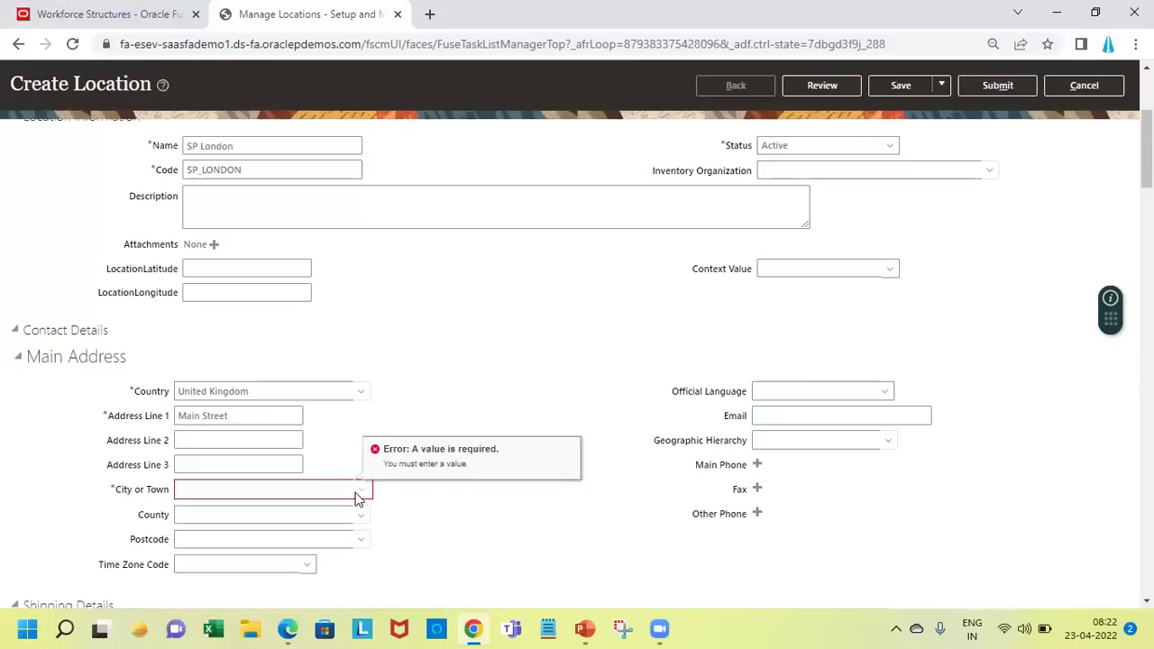
left_click(343, 489)
left_click(367, 492)
left_click(285, 489)
type("London")
key("Tab")
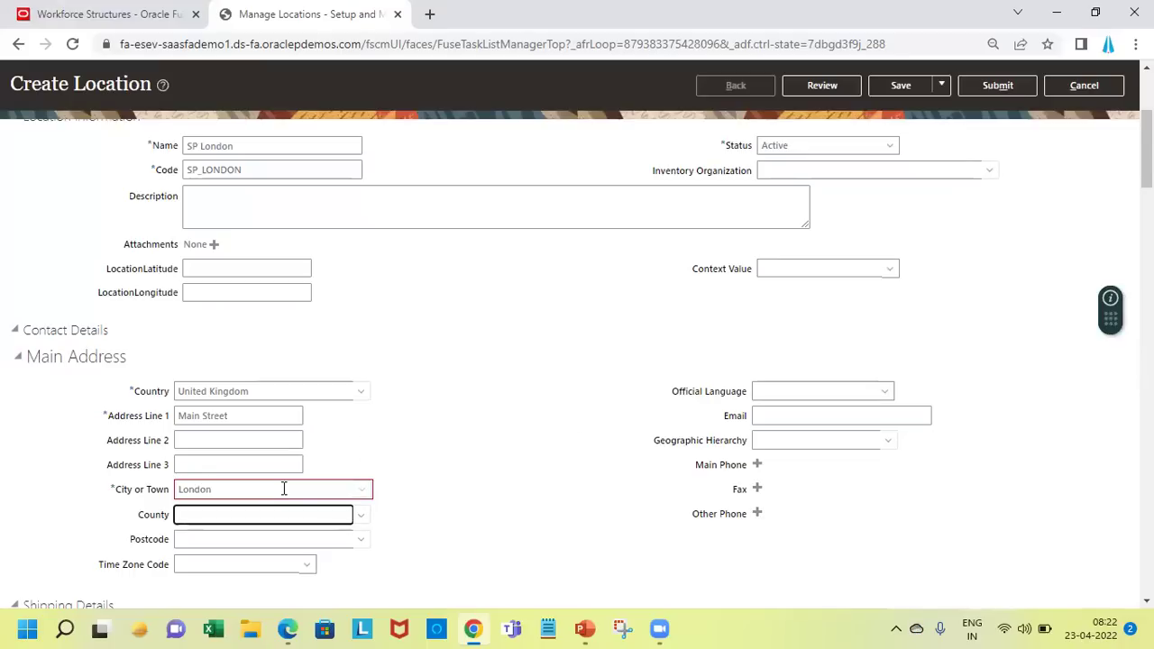
- Fill in the postcode of the main address
type("L")
key("Tab")
type("P1s")
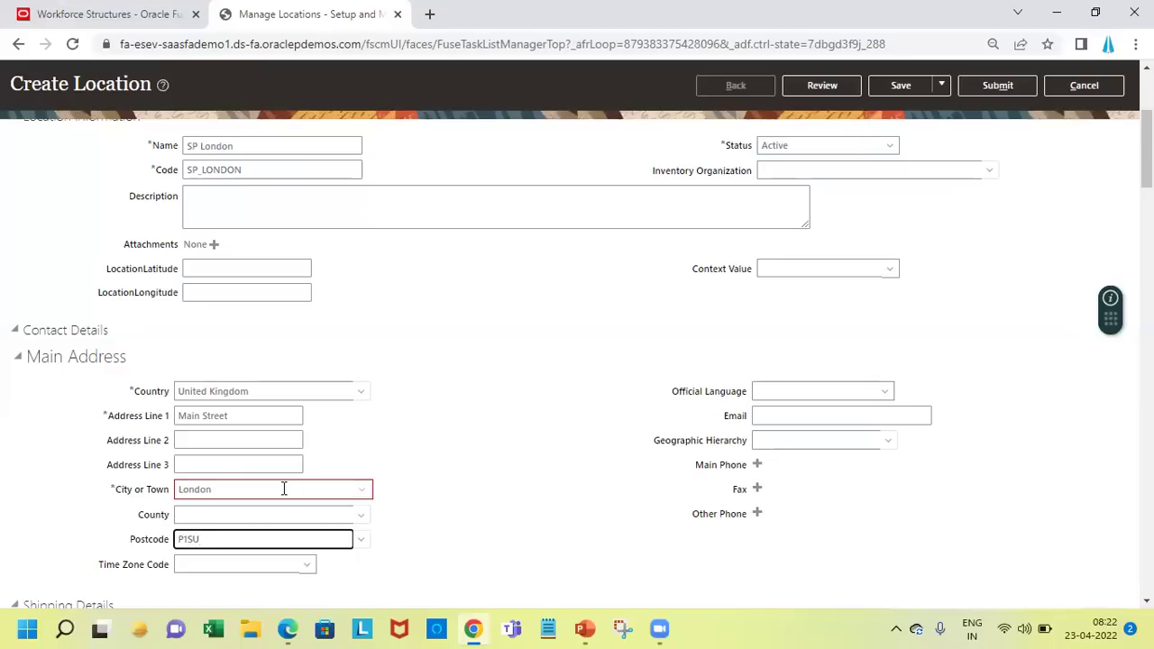
key("Tab")
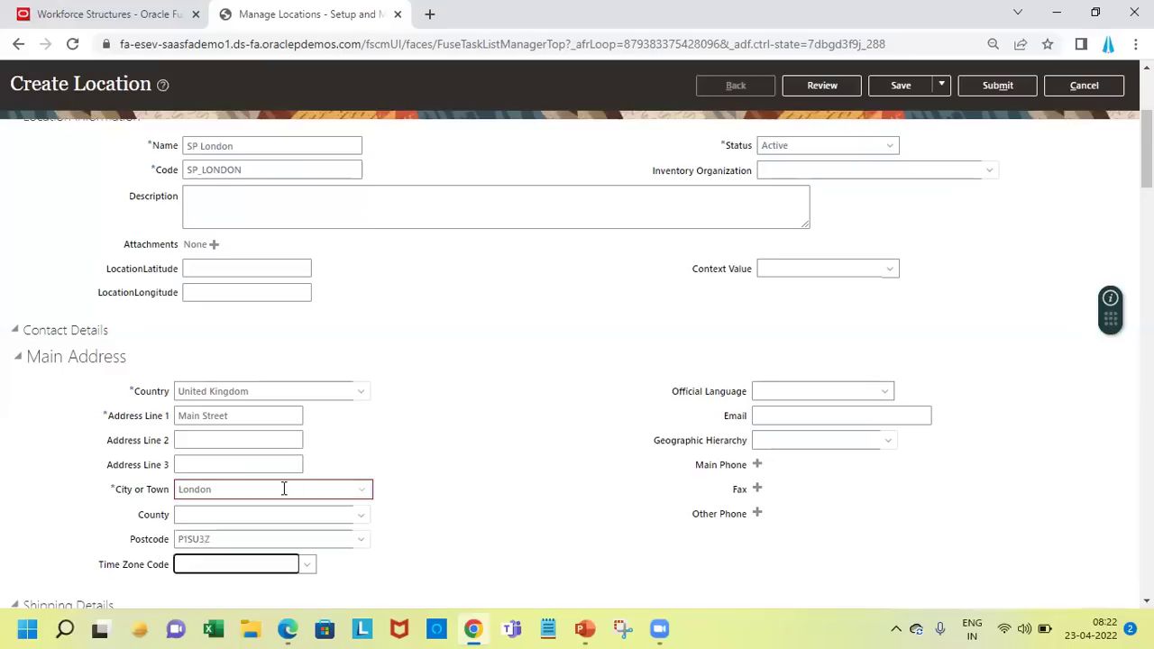
- Change the main address country to United States
left_click(284, 489)
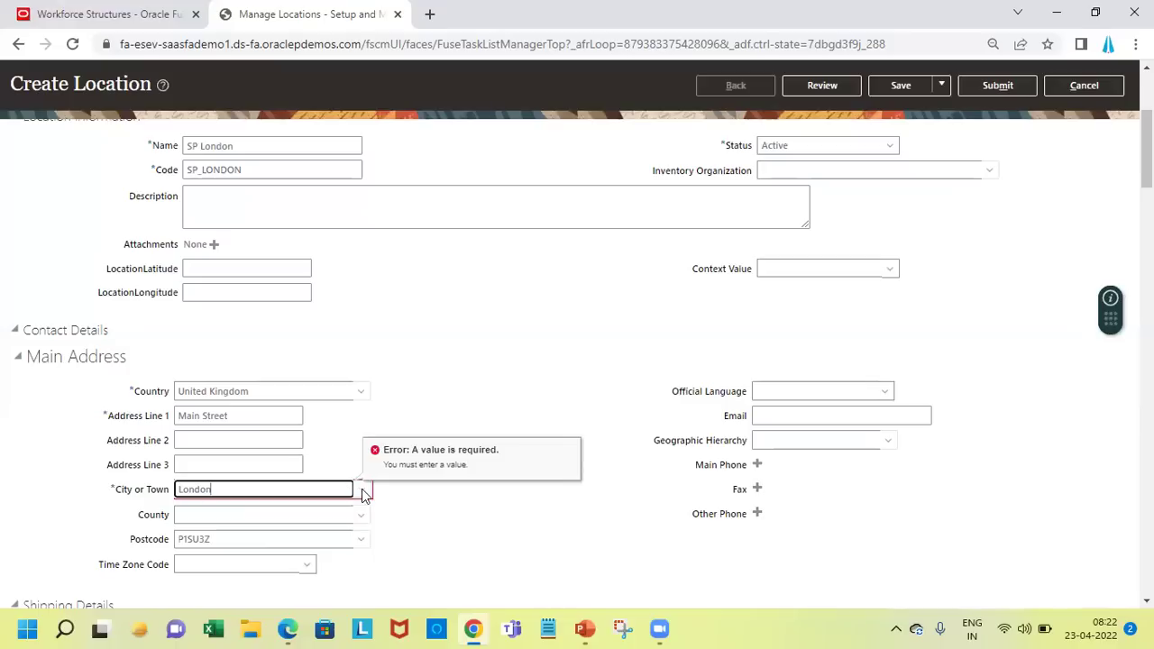
left_click(273, 386)
key("BackSpace")
key("BackSpace")
key("BackSpace")
key("BackSpace")
type("States")
key("Tab")
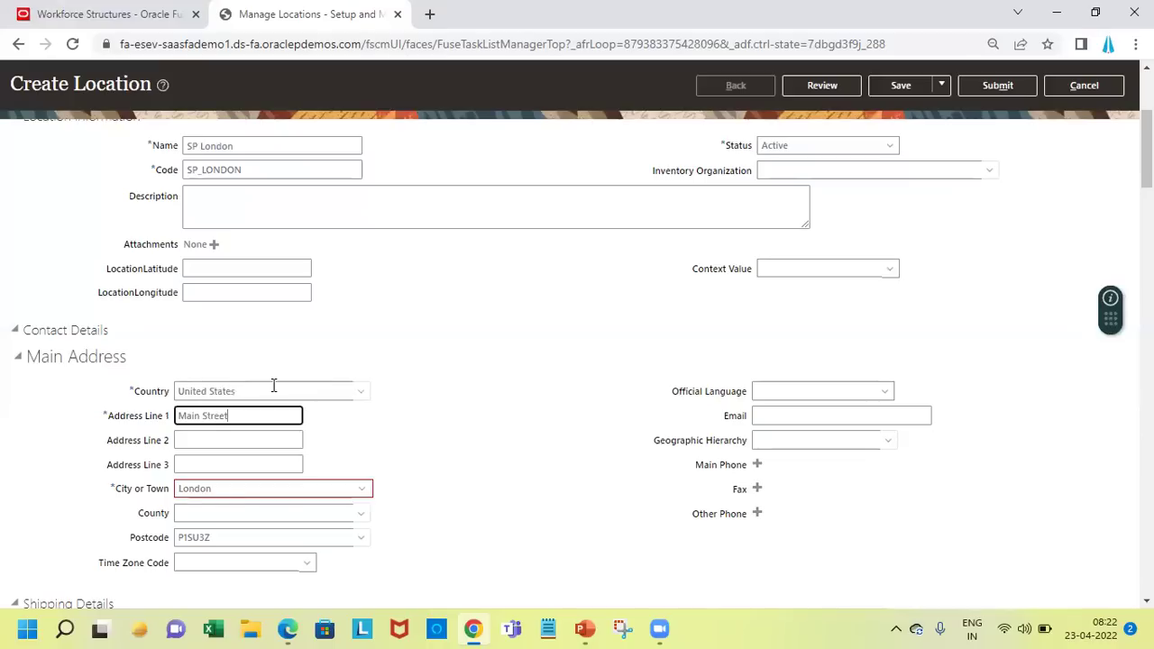
- Clear London from City or Town and try to open the list of cities again
key("Tab")
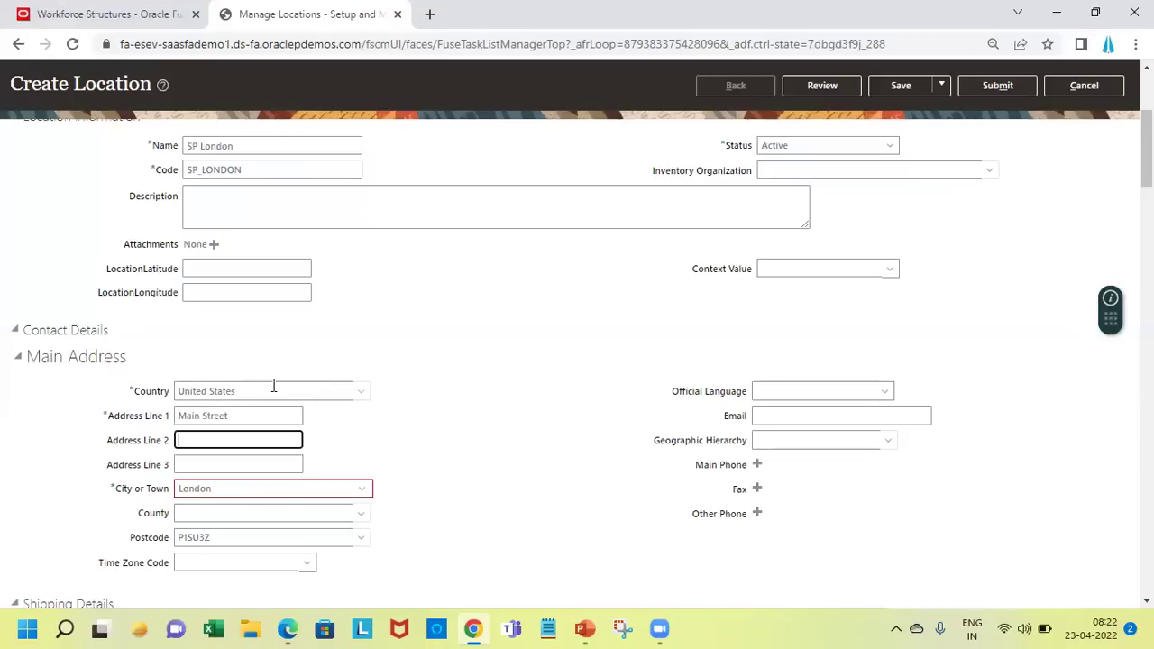
key("Tab")
key("Tab")
key("BackSpace")
key("Tab")
left_click(283, 442)
left_click(367, 492)
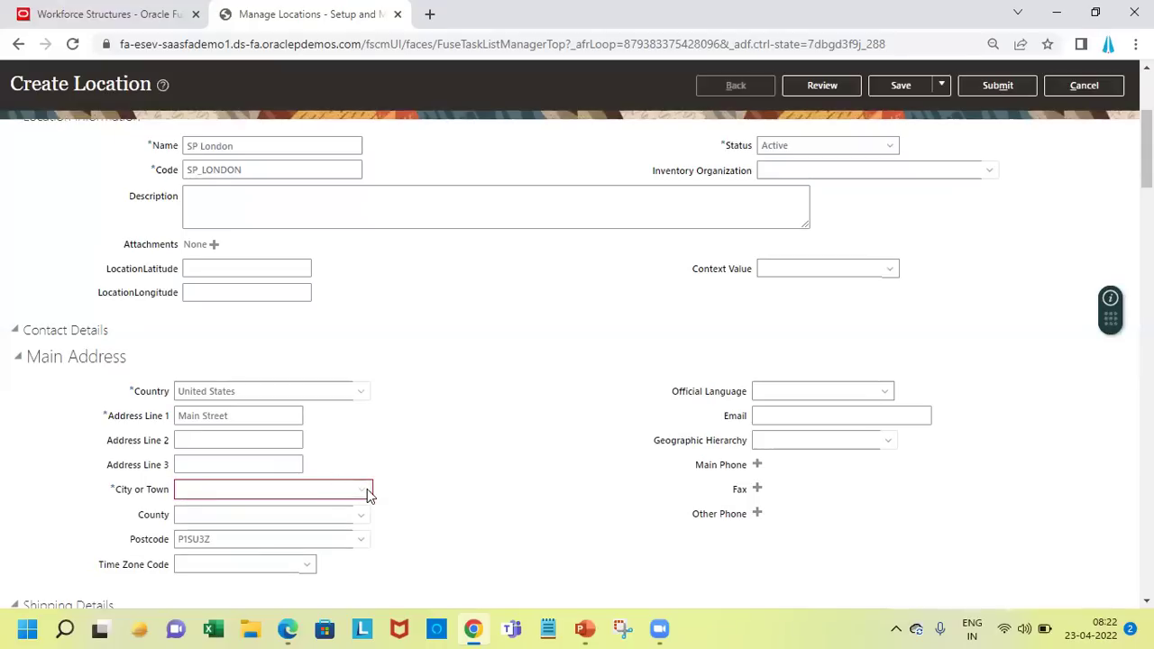
left_click(252, 438)
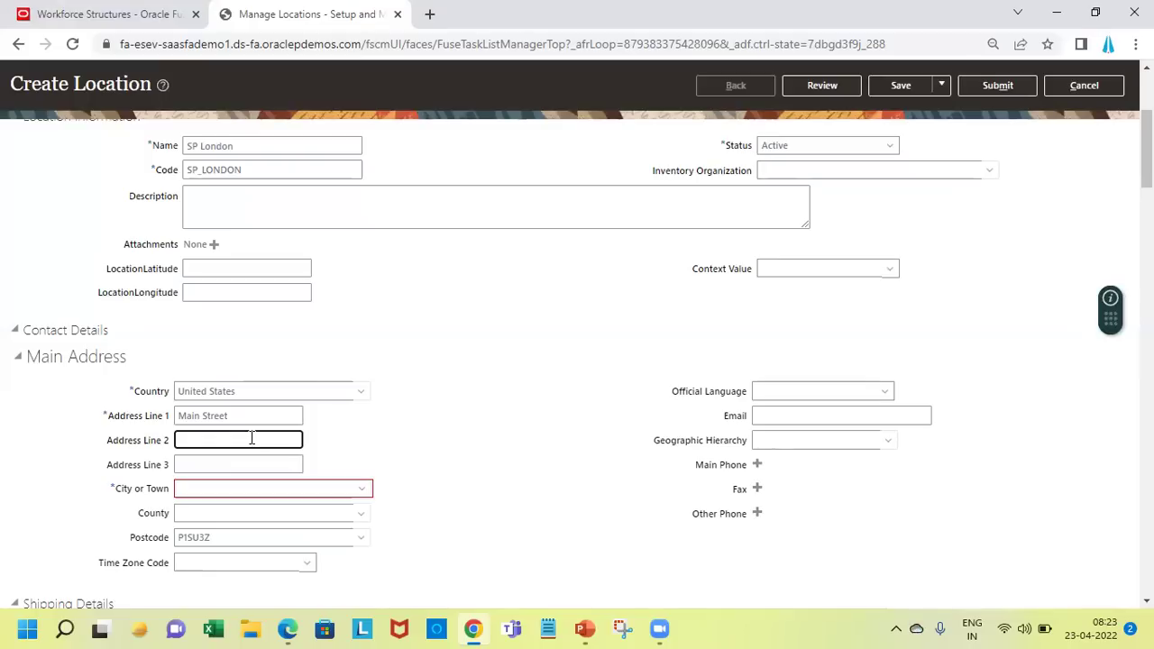
- Try once more to list the available cities, and replace the postcode of the main address with a five-digit one
left_click(363, 493)
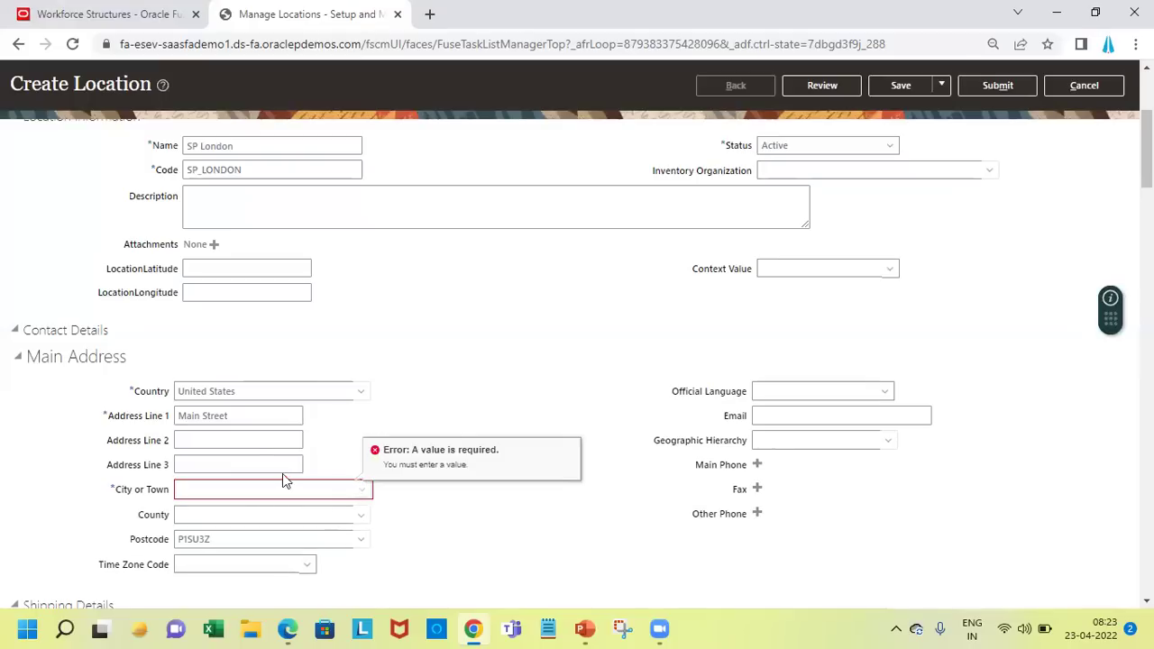
left_click(248, 442)
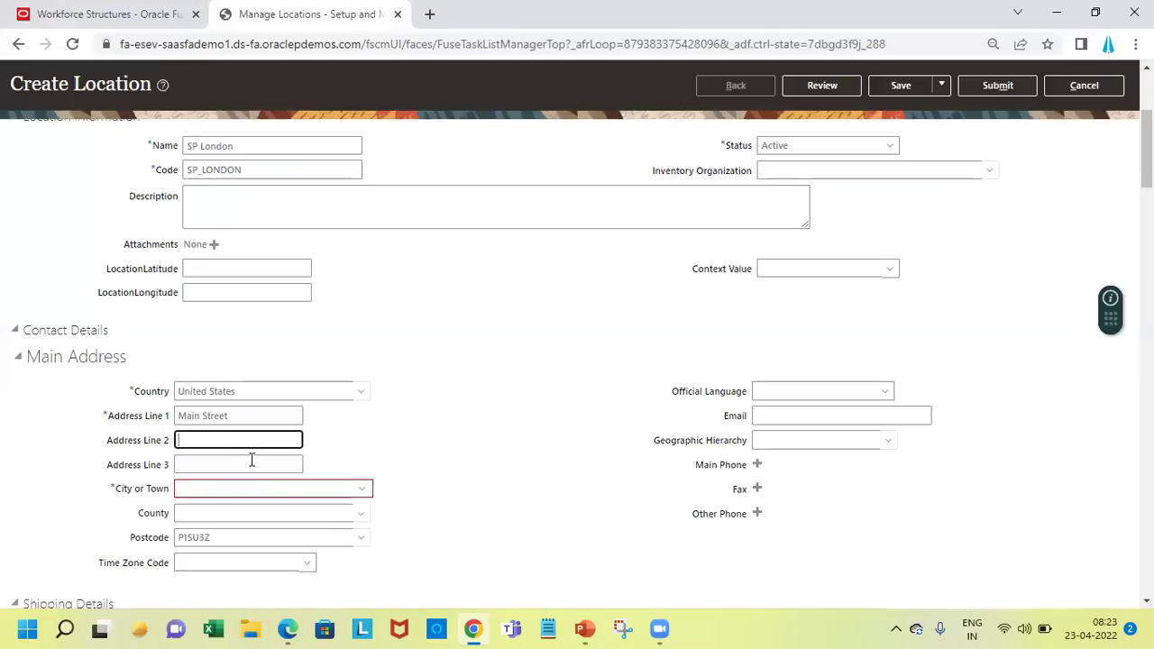
left_click(250, 462)
left_click(248, 537)
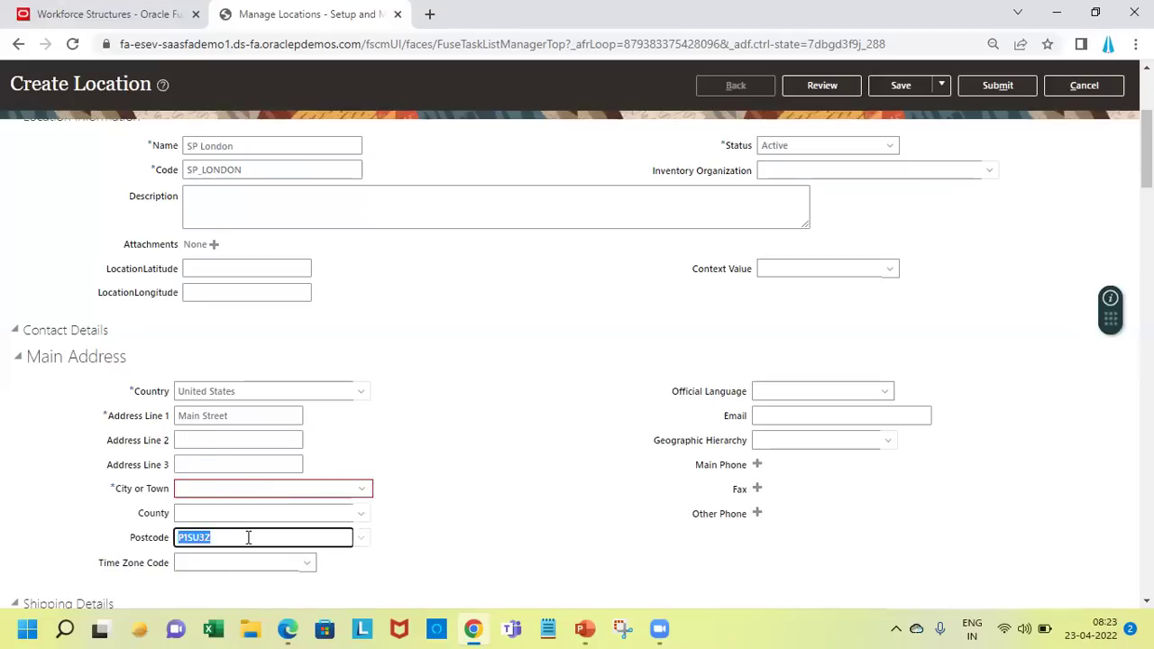
key("BackSpace")
left_click(275, 509)
left_click(291, 488)
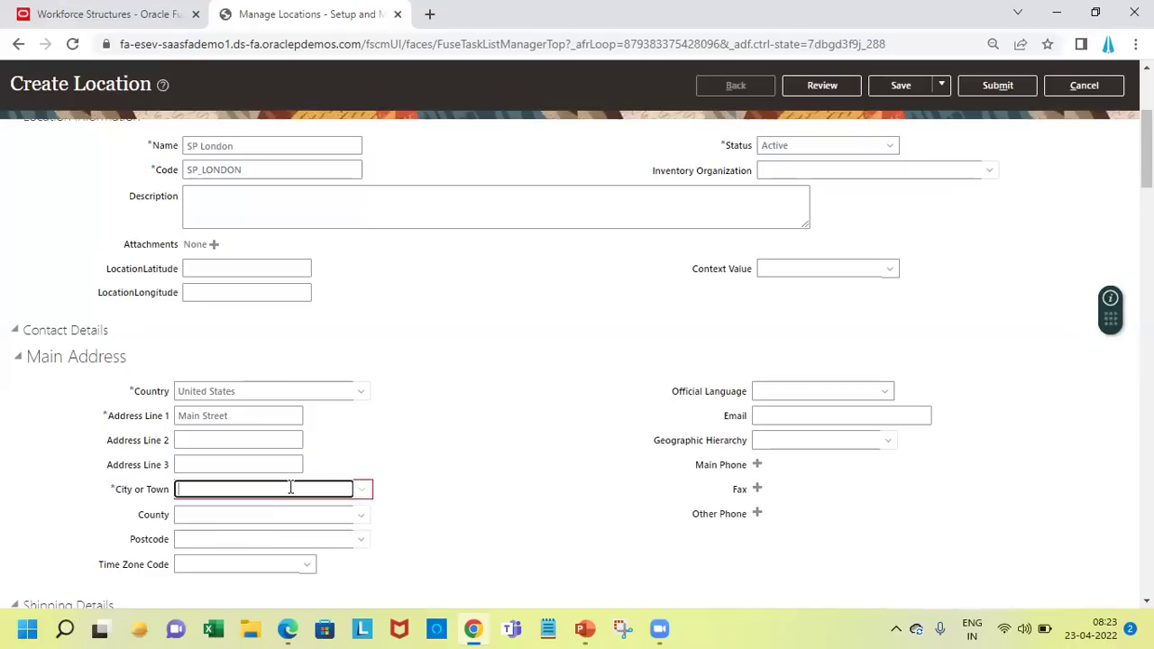
left_click(269, 533)
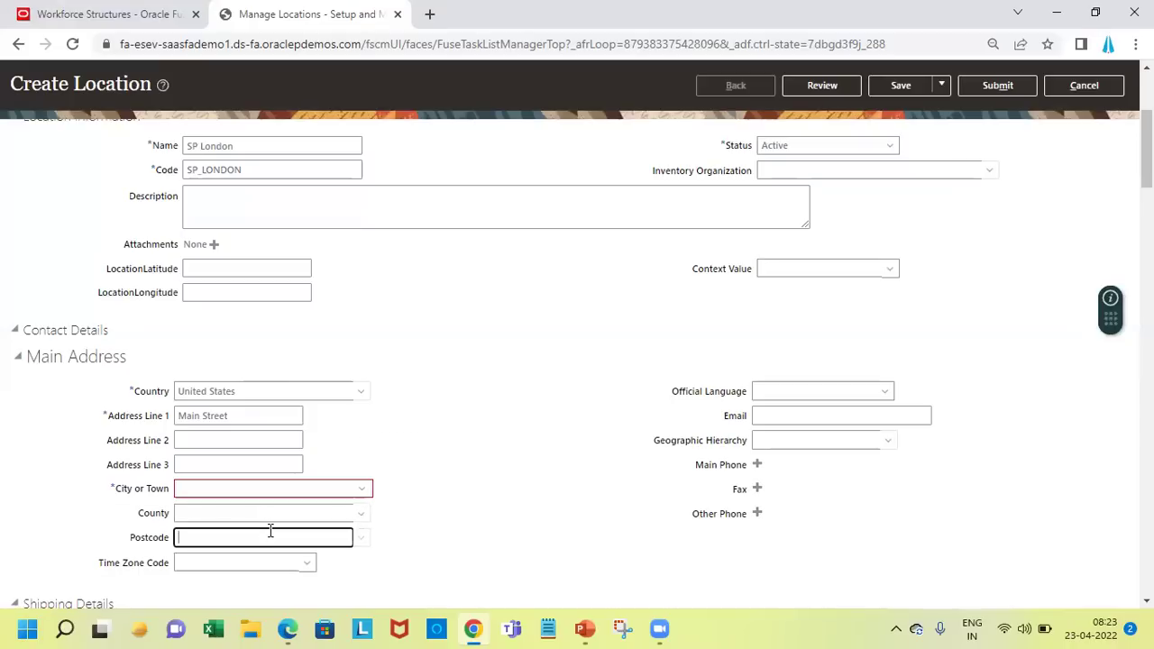
type("12084")
key("Tab")
left_click(270, 532)
- Cancel the unfinished location and go back to the application's home page
left_click(1088, 85)
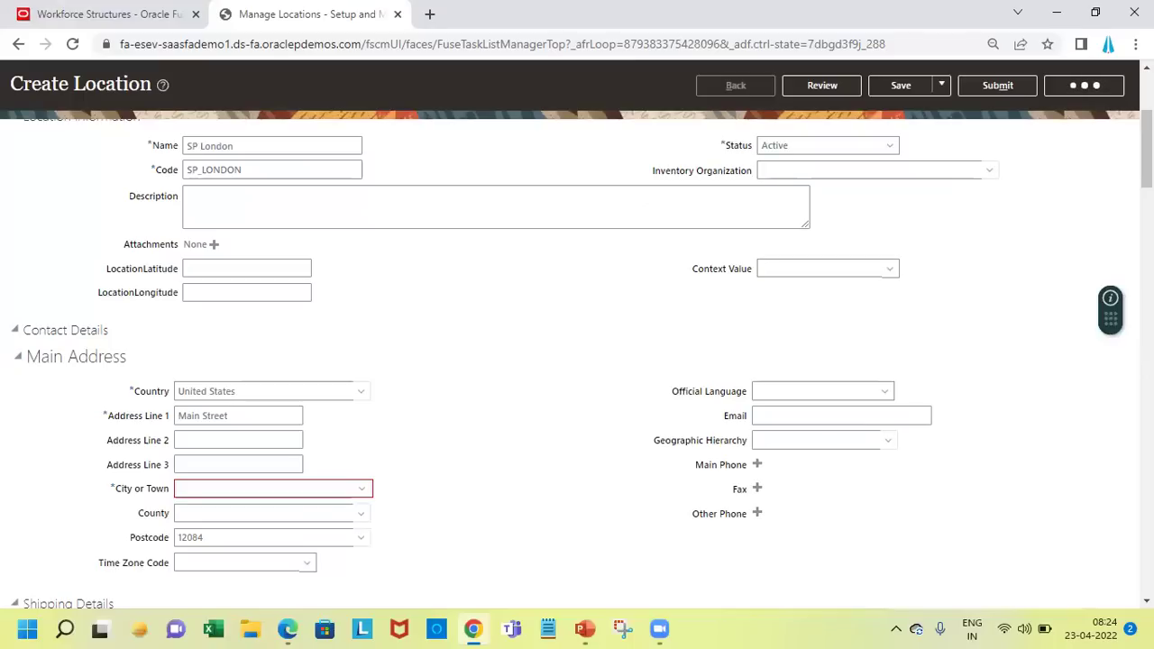
scroll(570, 361, "up", 2)
scroll(577, 361, "up", 2)
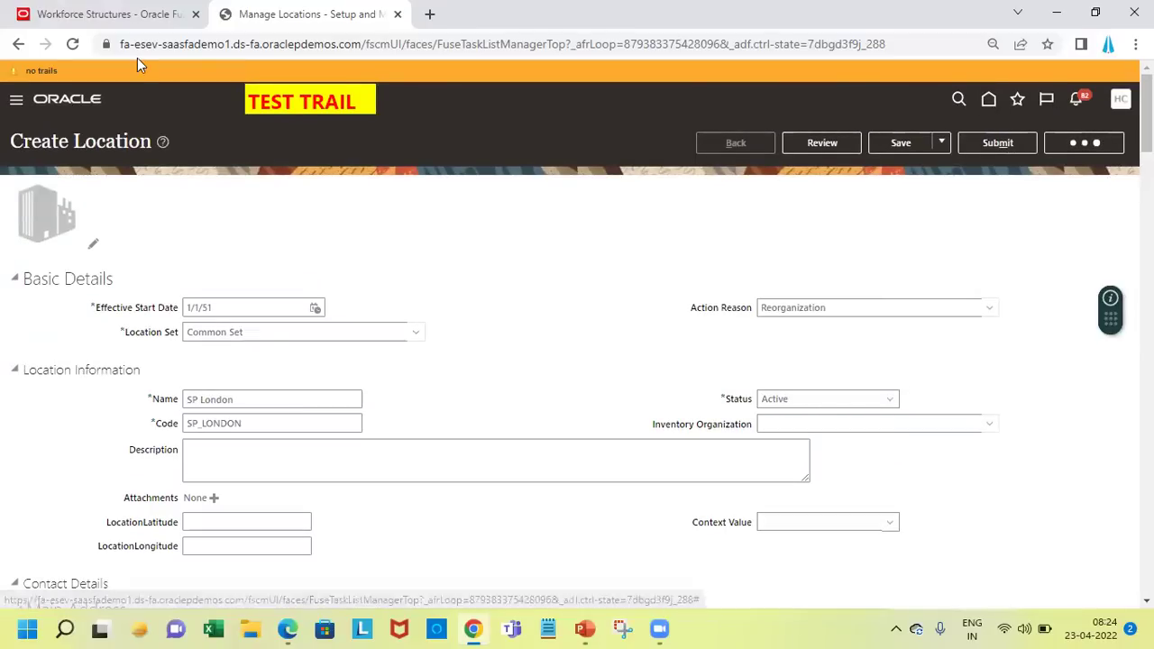
left_click(16, 45)
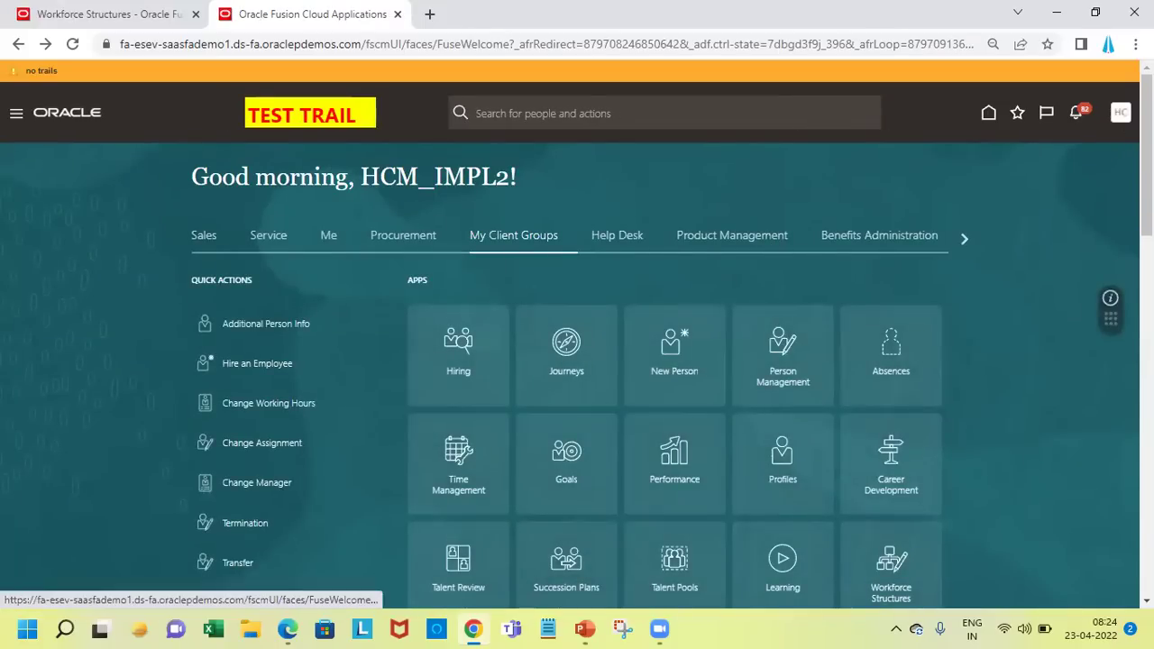
- Open Setup and Maintenance and fill in location as the task search term
left_click(1121, 115)
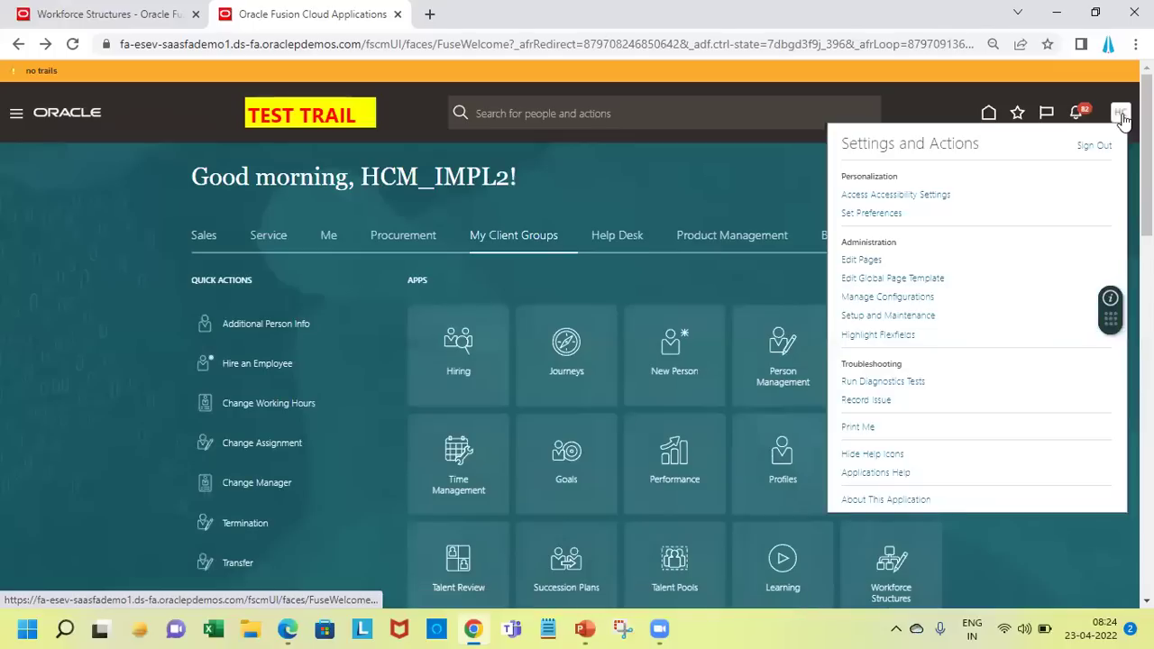
left_click(890, 317)
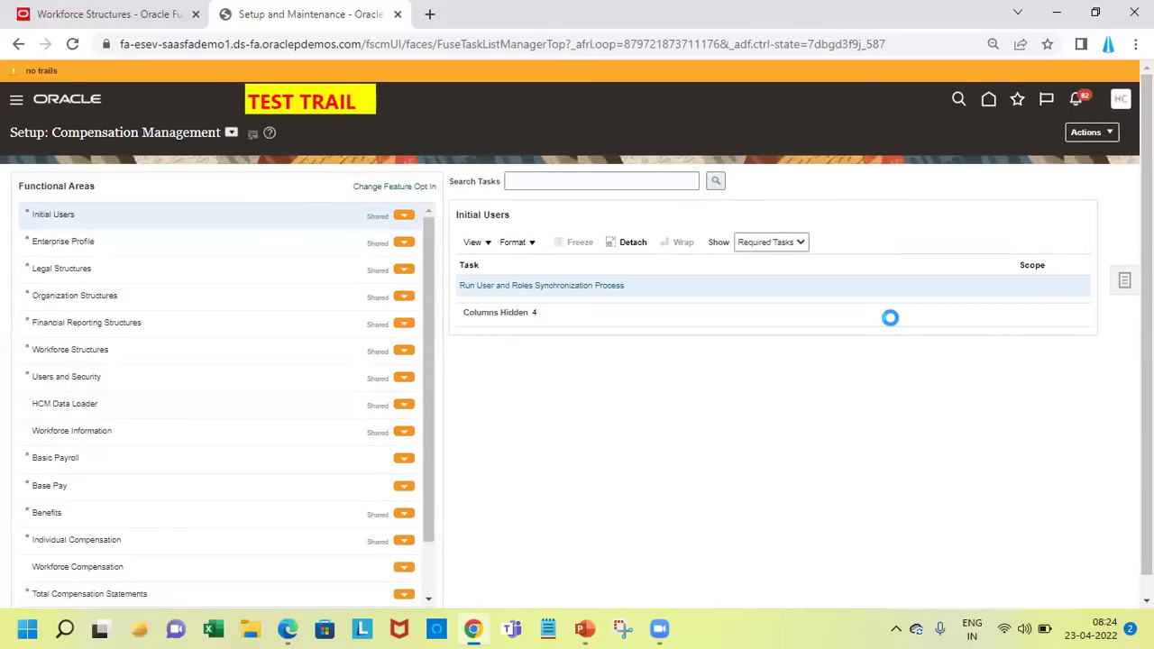
scroll(641, 244, "down", 1)
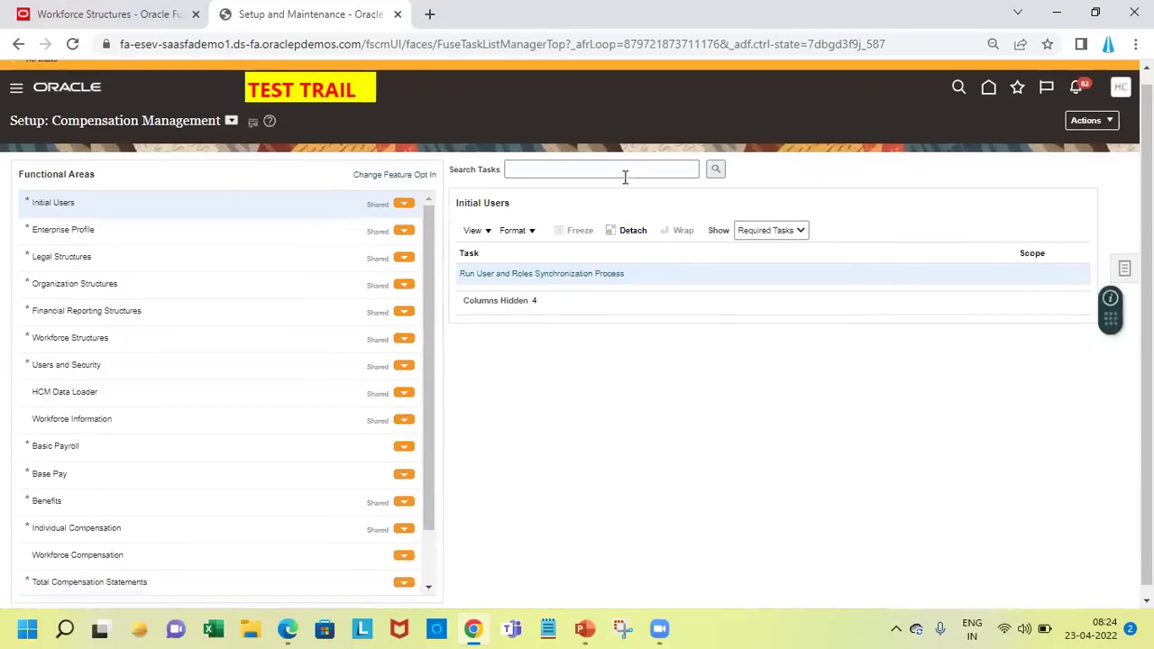
left_click(623, 169)
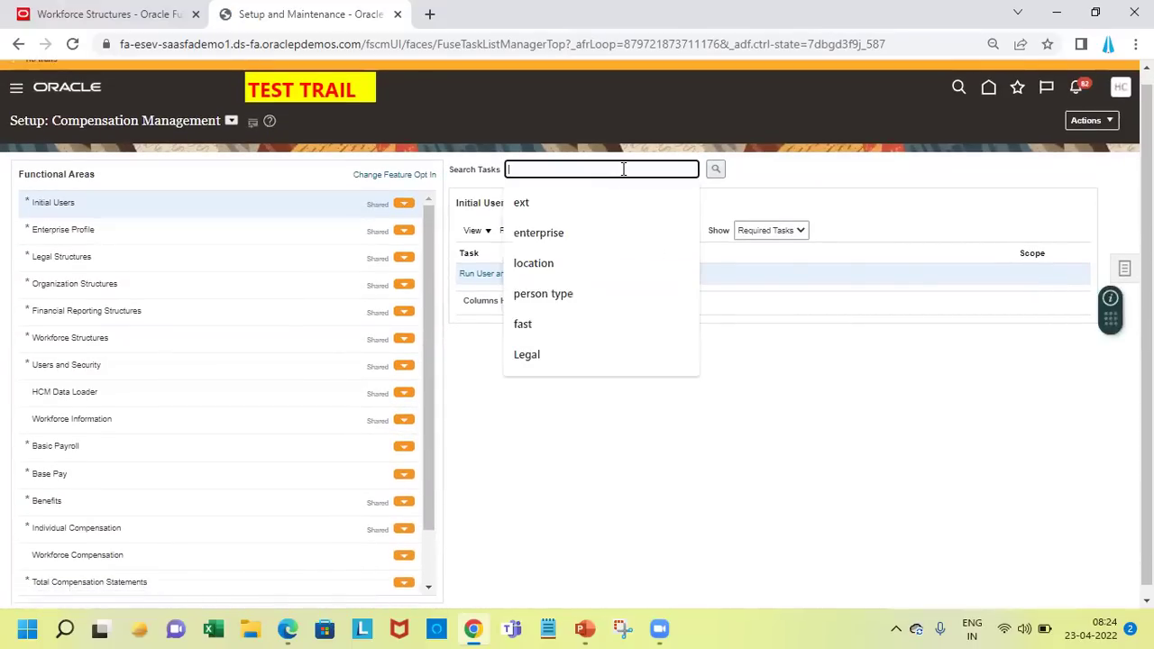
left_click(565, 260)
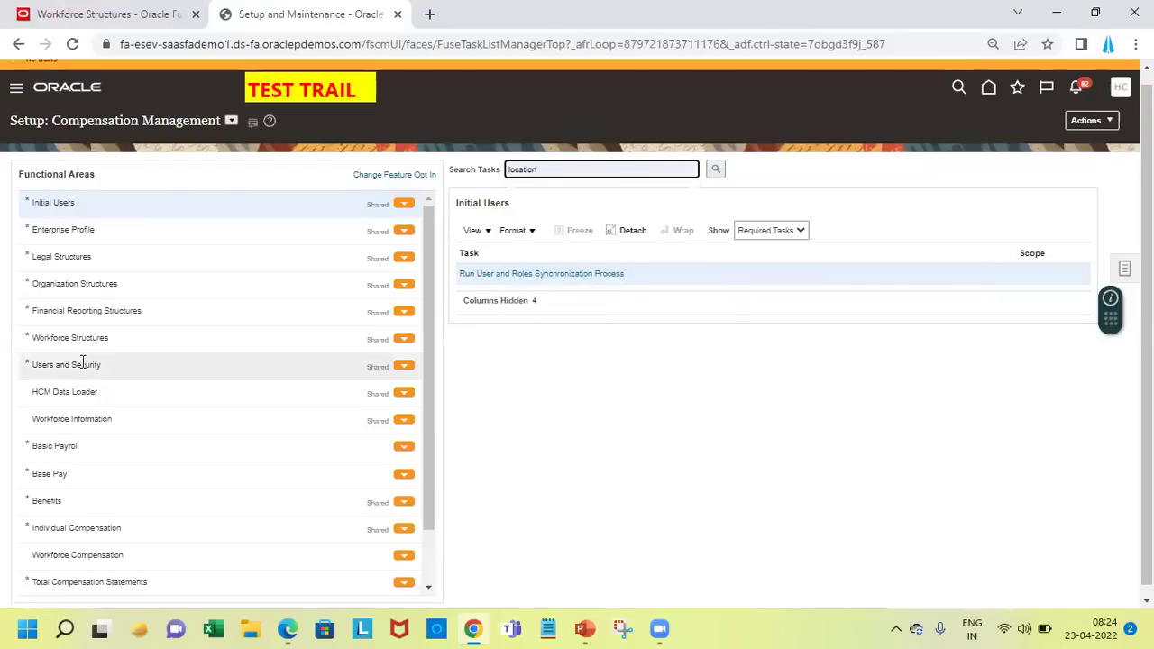
- Show all tasks of the Workforce Structures functional area and open Manage Locations
left_click(61, 342)
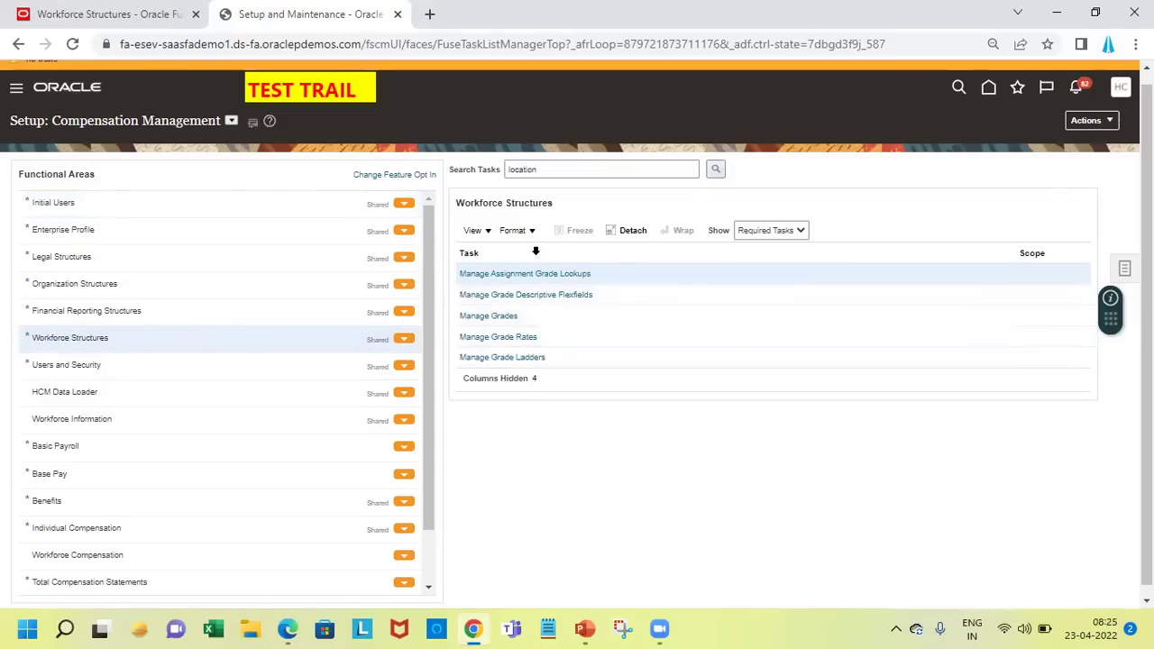
left_click(798, 231)
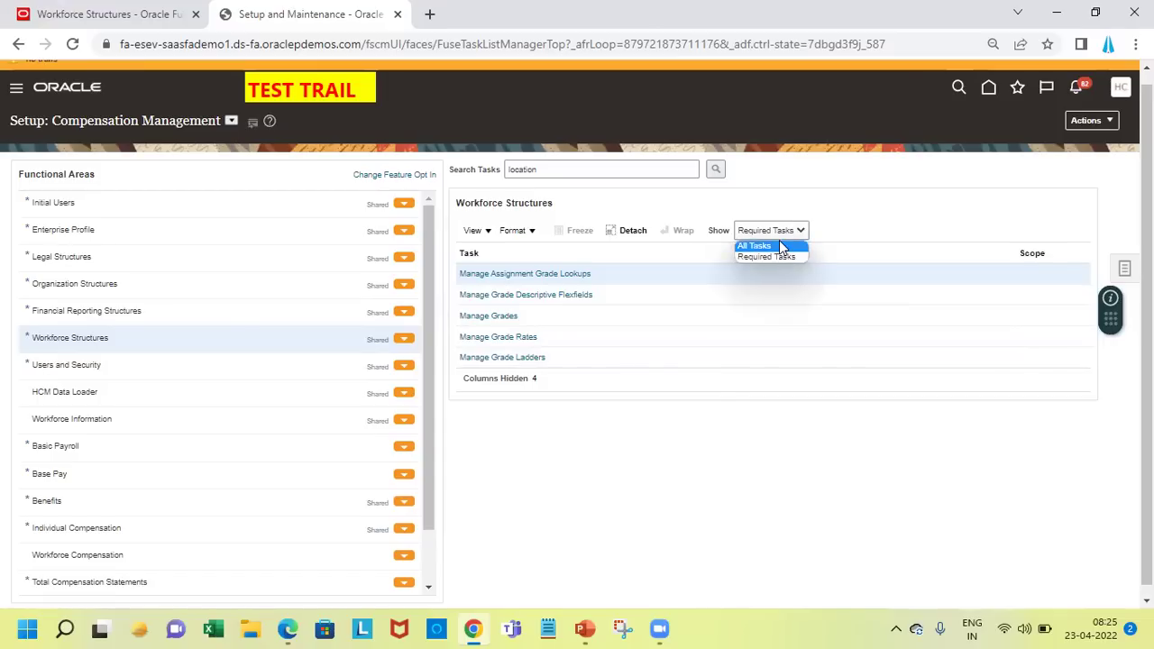
left_click(781, 246)
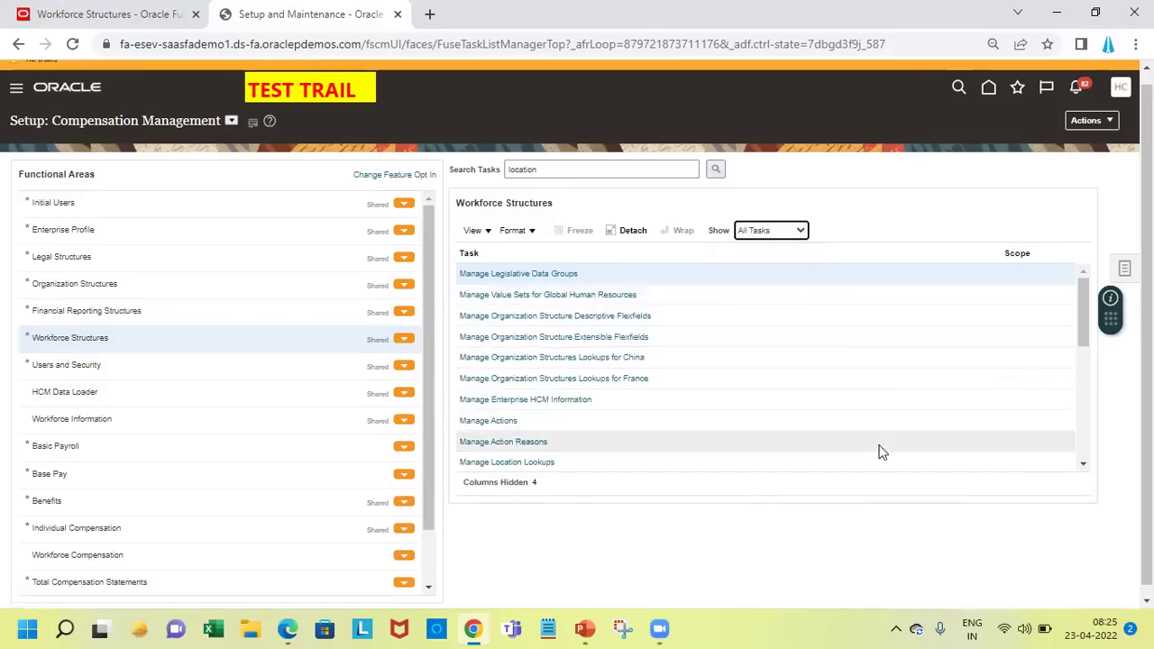
scroll(1082, 456, "down", 2)
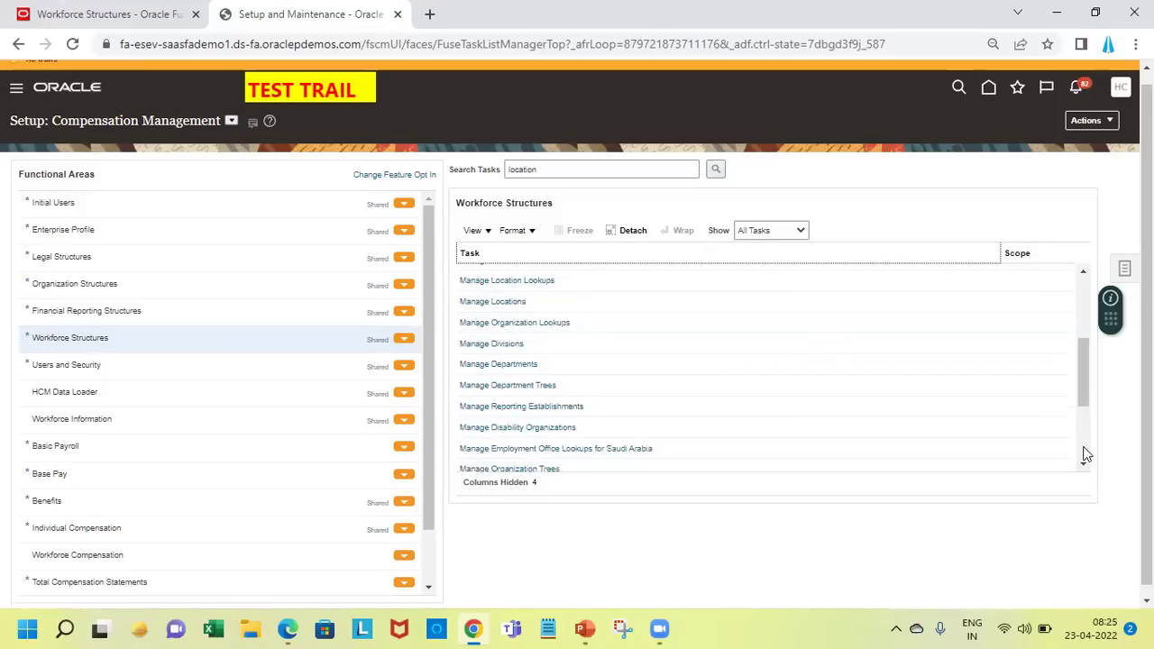
left_click(507, 302)
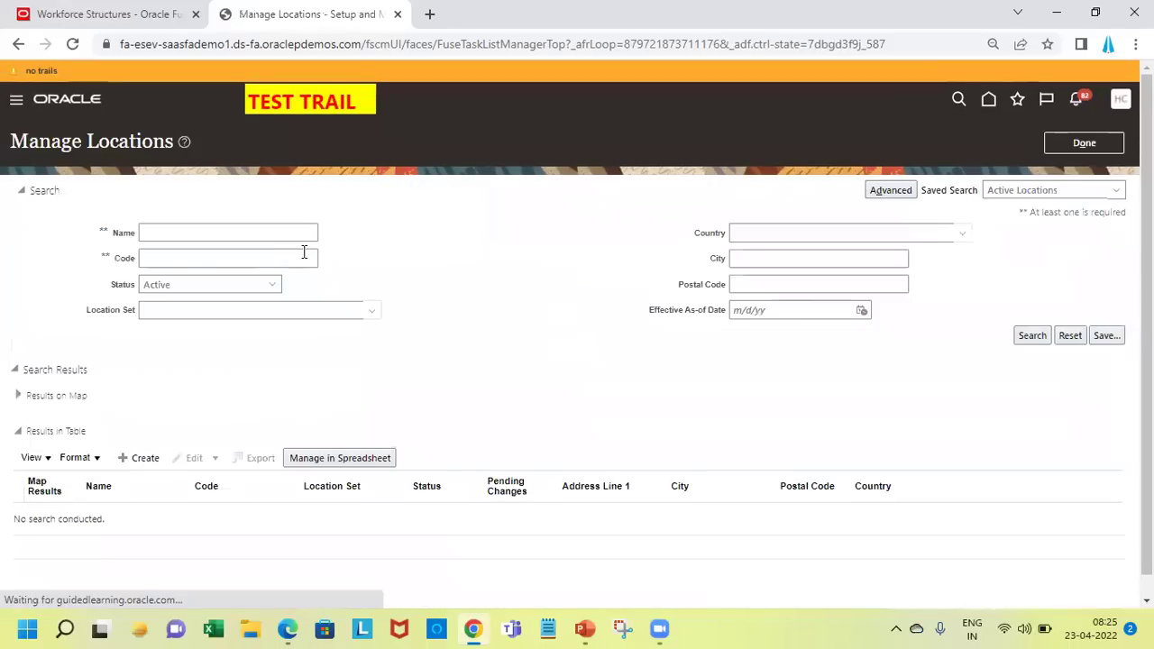
- Start a new location with the name SP London and the code SP_LONDON
left_click(137, 458)
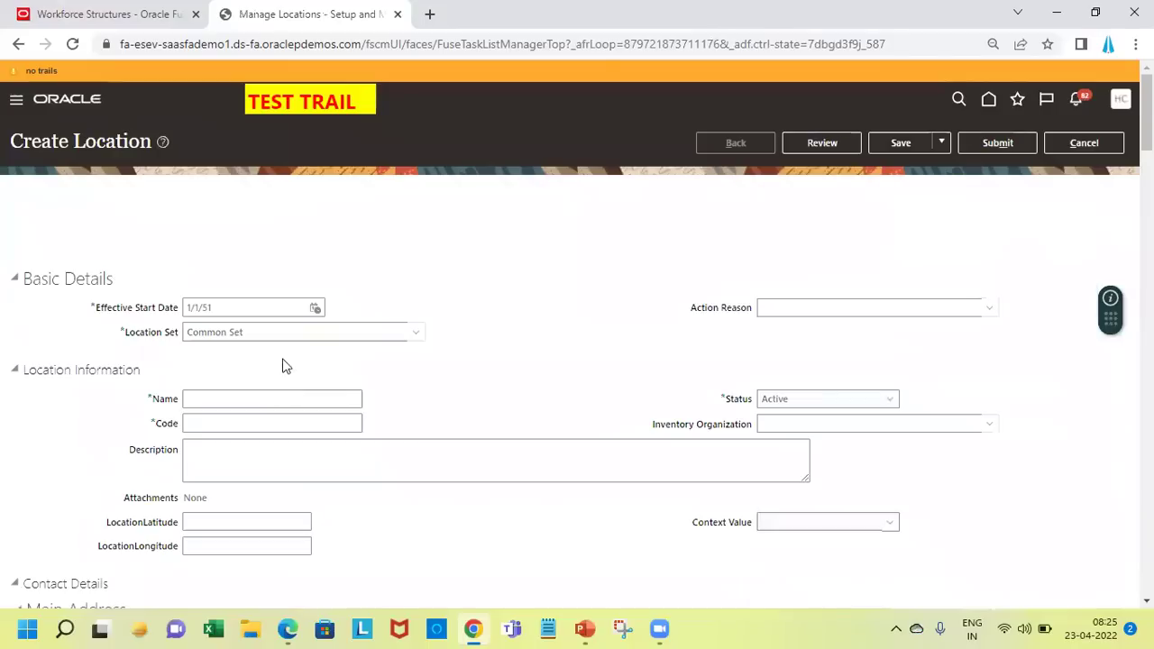
left_click(275, 400)
type("S")
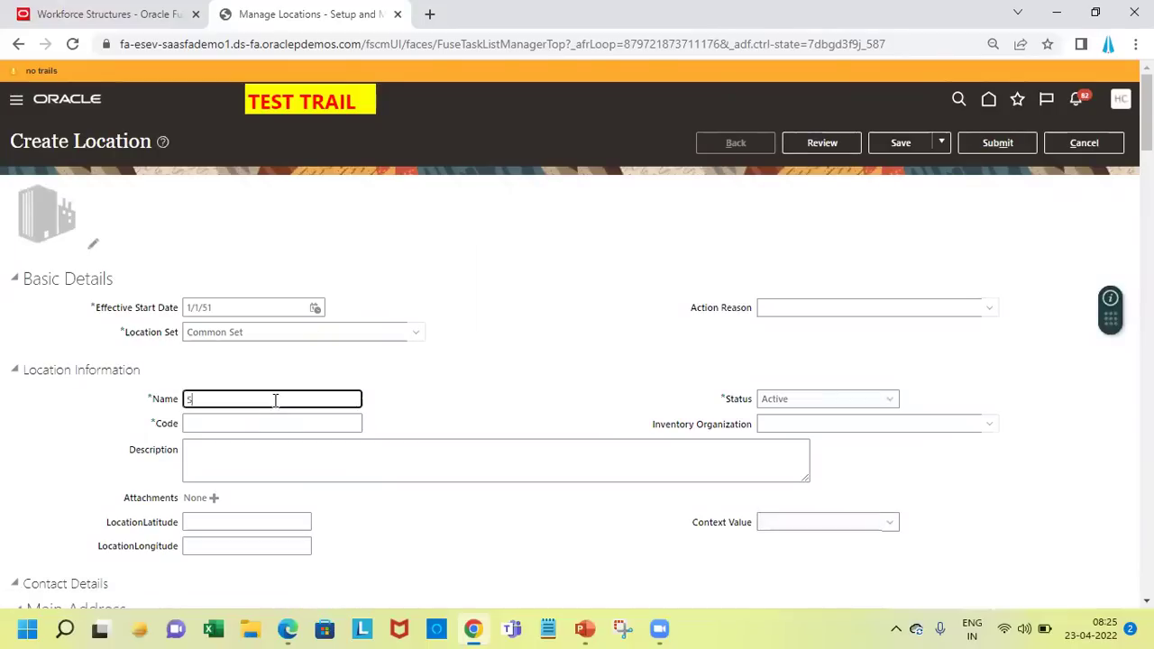
type("P London")
key("Tab")
type("SP_")
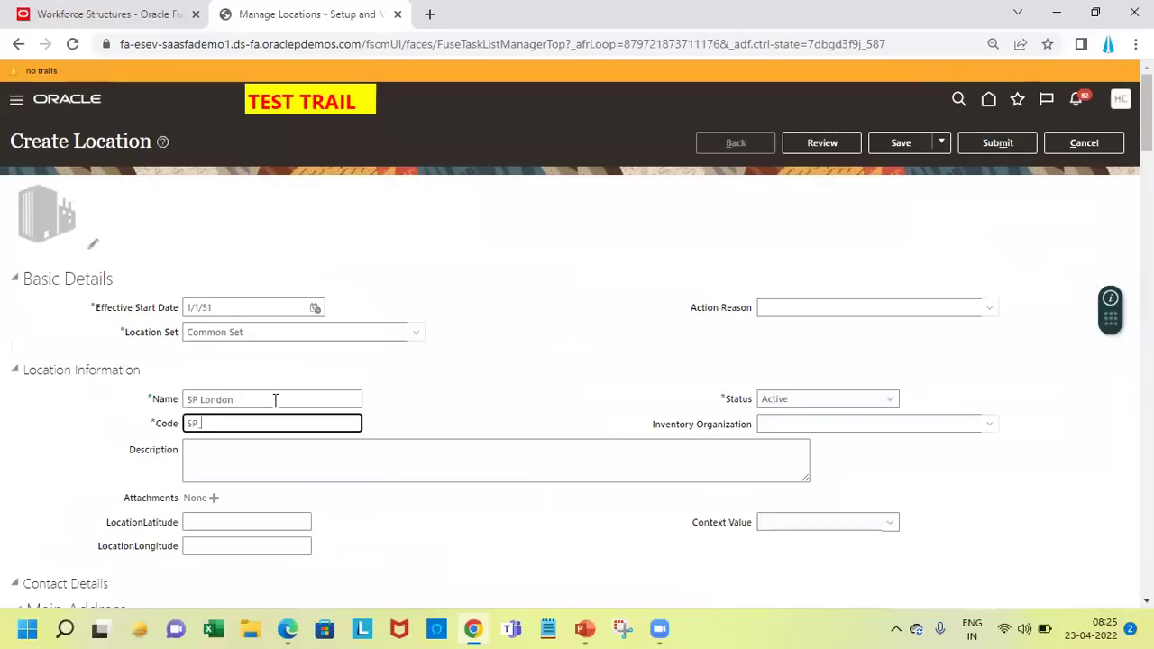
type("LONDIN")
key("Tab")
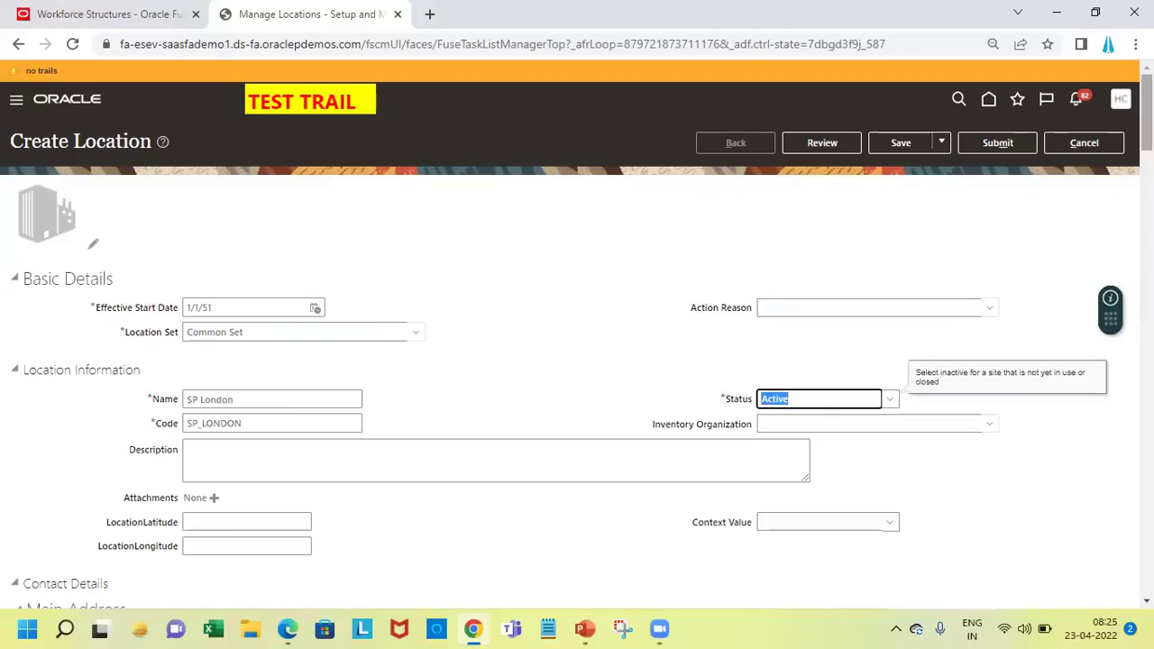
- Set the main address country to United Kingdom
scroll(577, 361, "down", 3)
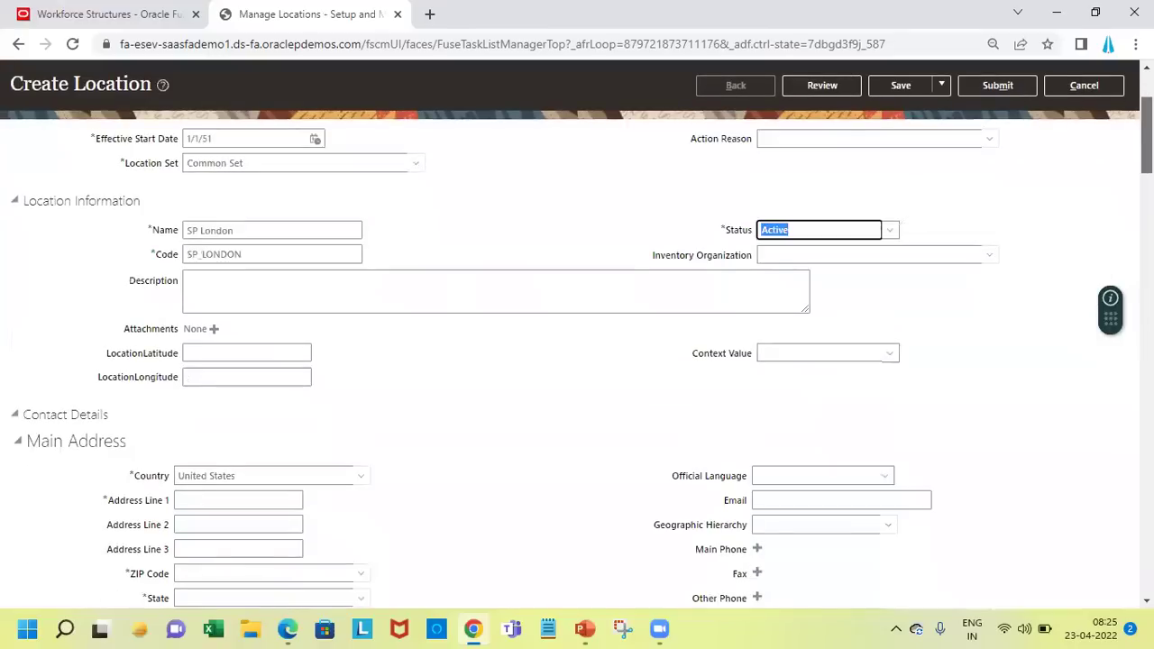
scroll(578, 361, "down", 2)
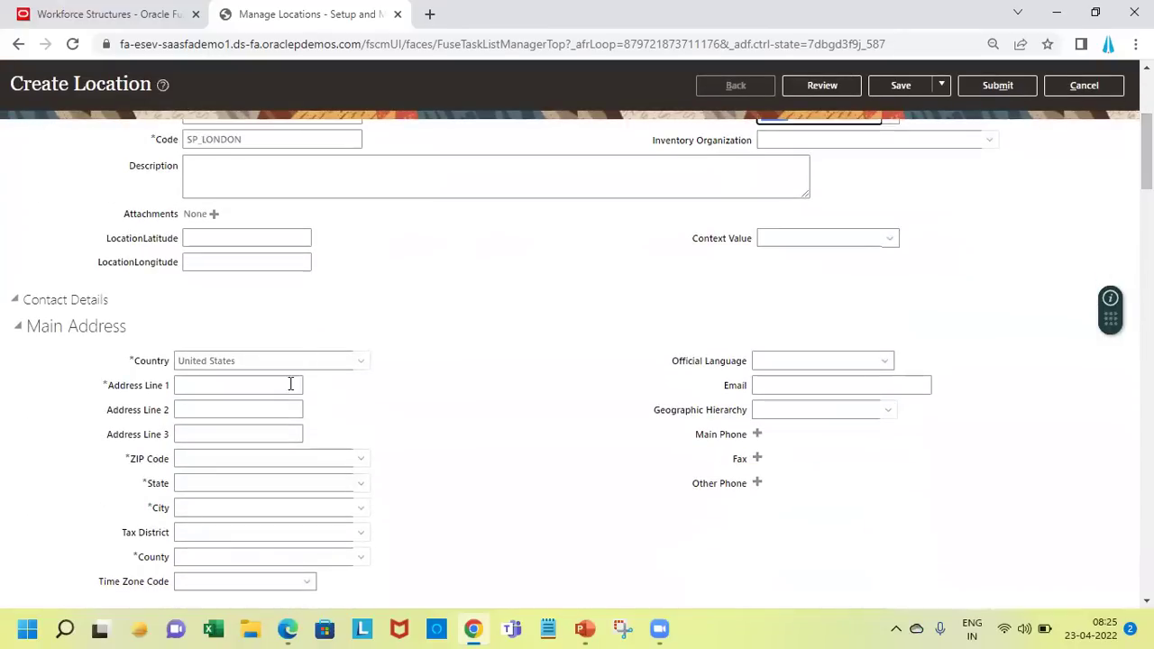
left_click(275, 360)
key("BackSpace")
key("BackSpace")
key("BackSpace")
key("BackSpace")
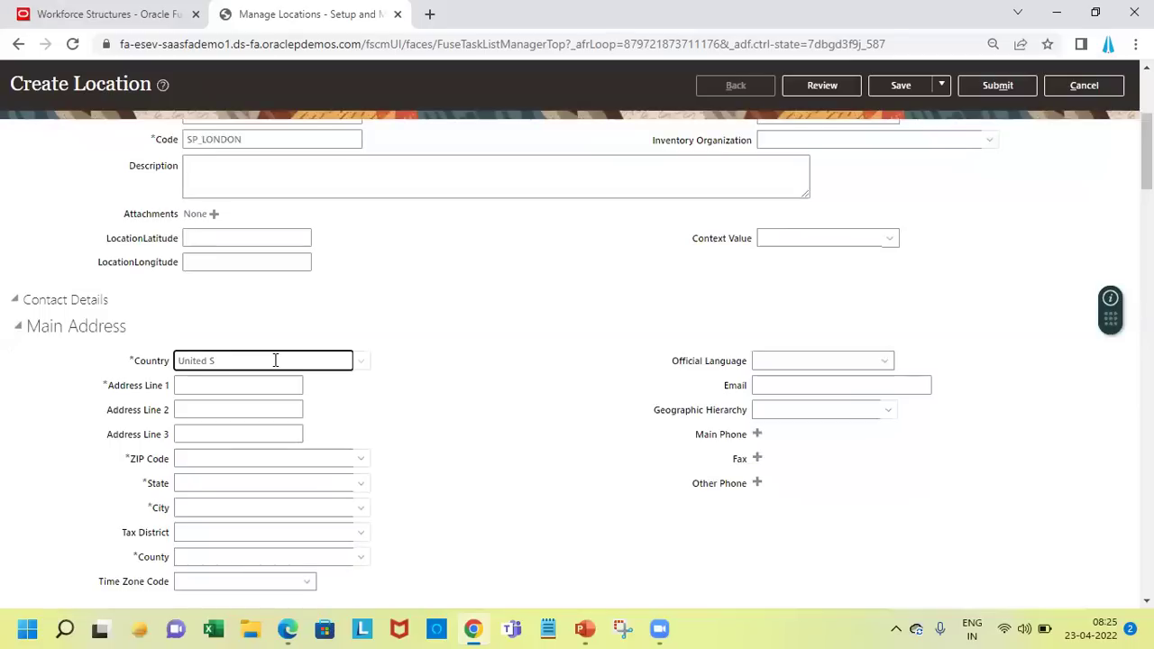
type("Kingdom")
key("Tab")
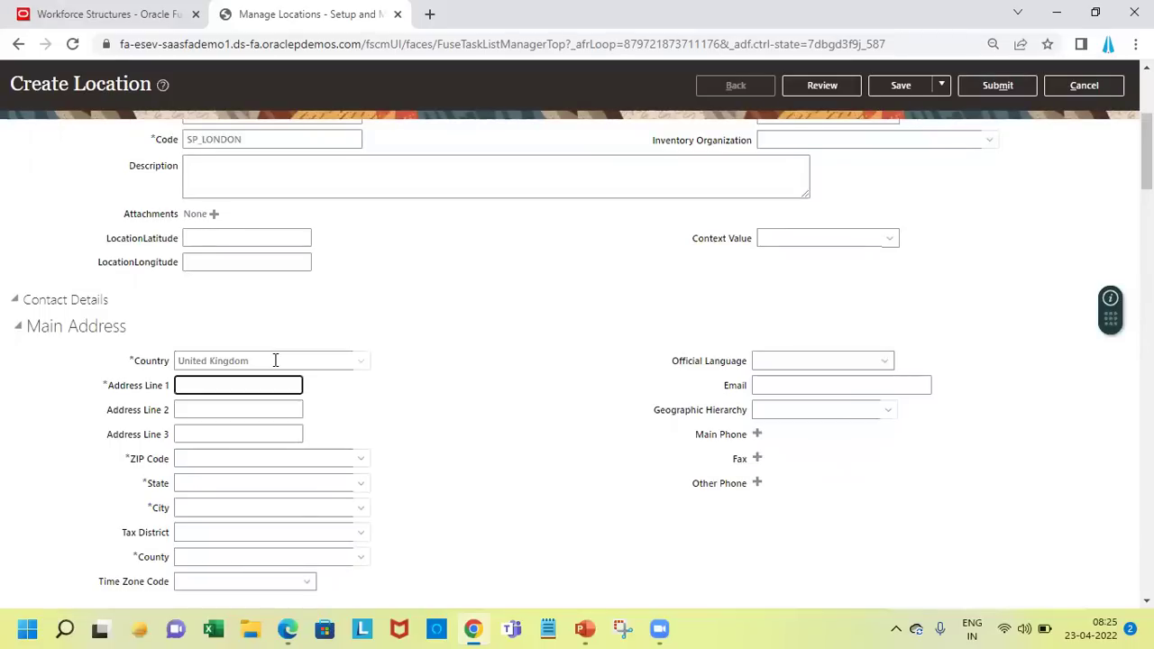
- Fill in Address Line 1 of the main address with the street name
type("Main Street")
key("Tab")
key("Tab")
key("Tab")
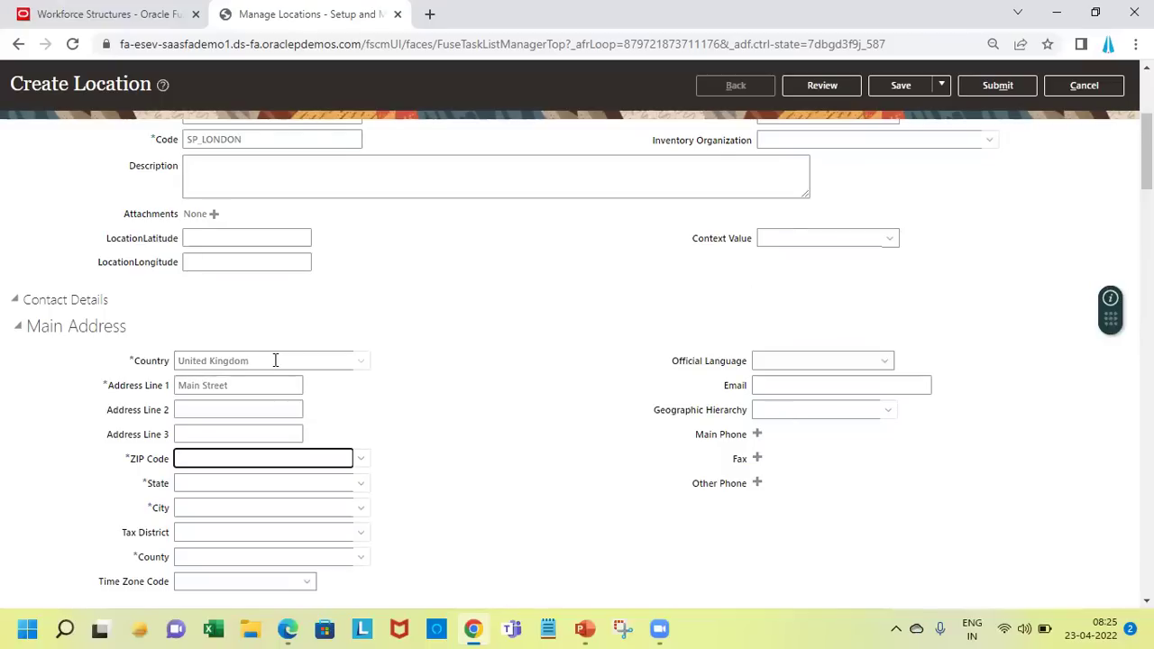
left_click(275, 360)
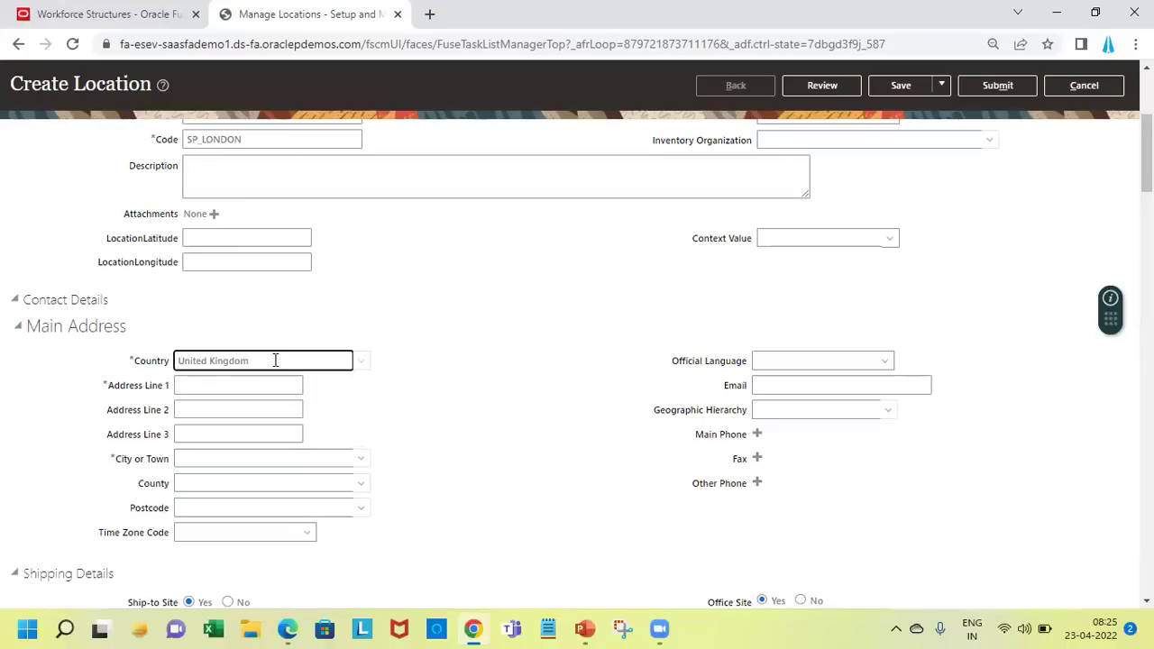
left_click(258, 470)
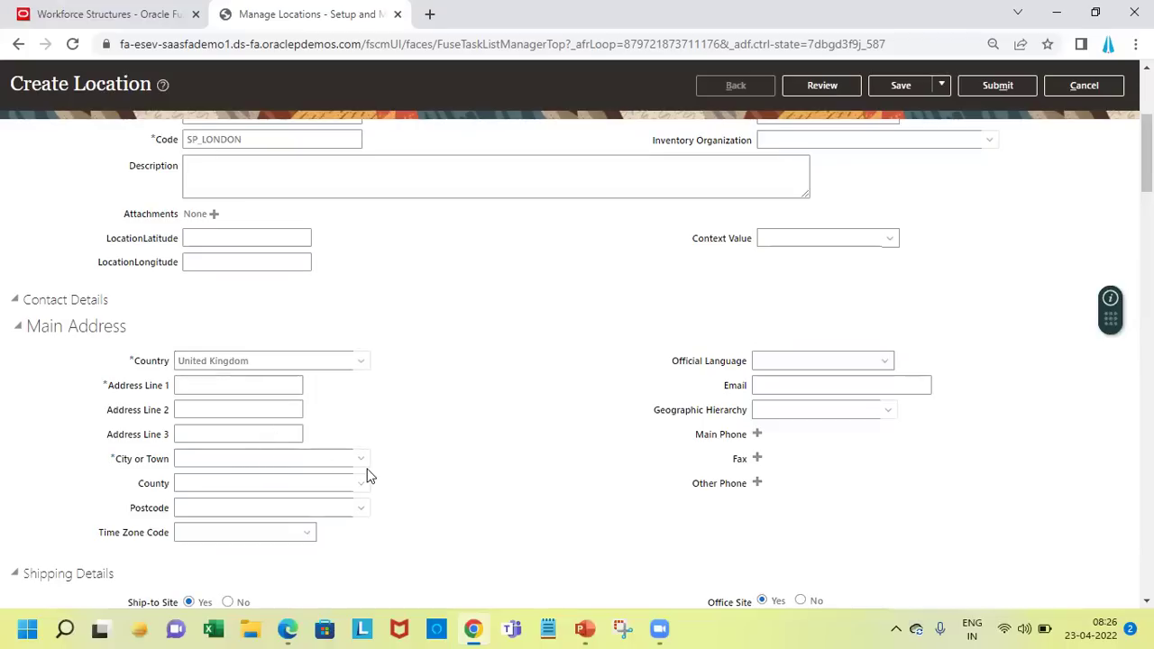
- Fill in the street name again in Address Line 1 of the United Kingdom address format
left_click(246, 390)
type("Main Street")
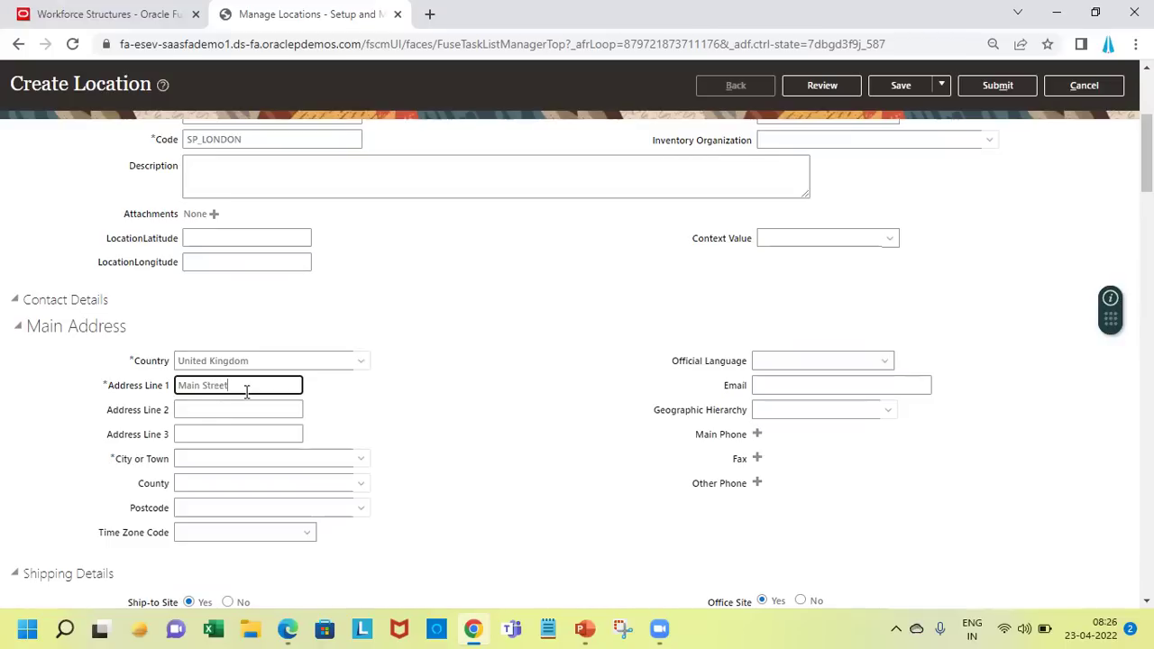
key("Tab")
- Search the cities for London and pick Londonderry in Derry, Northern Ireland as the main address city
left_click(267, 508)
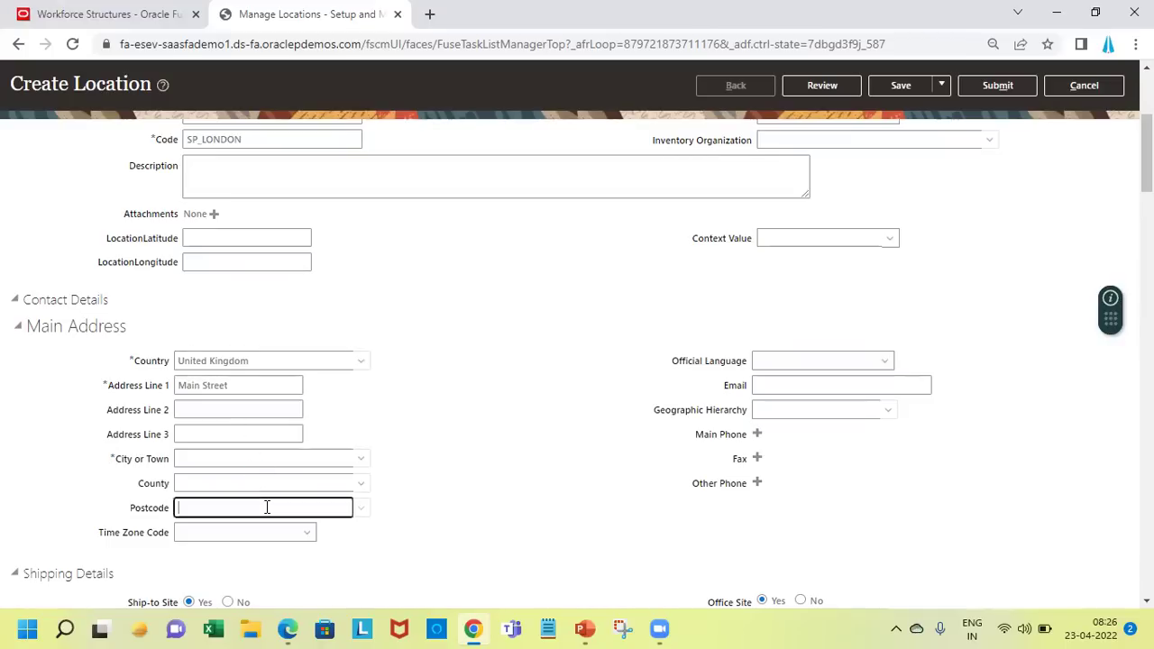
left_click(364, 510)
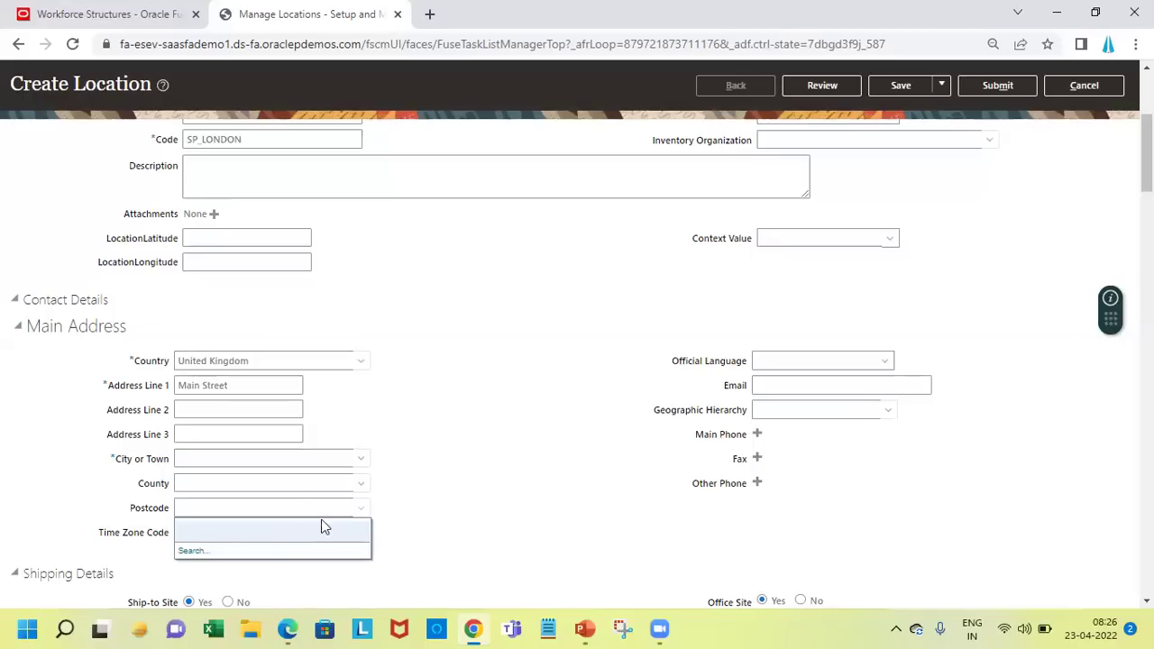
left_click(363, 458)
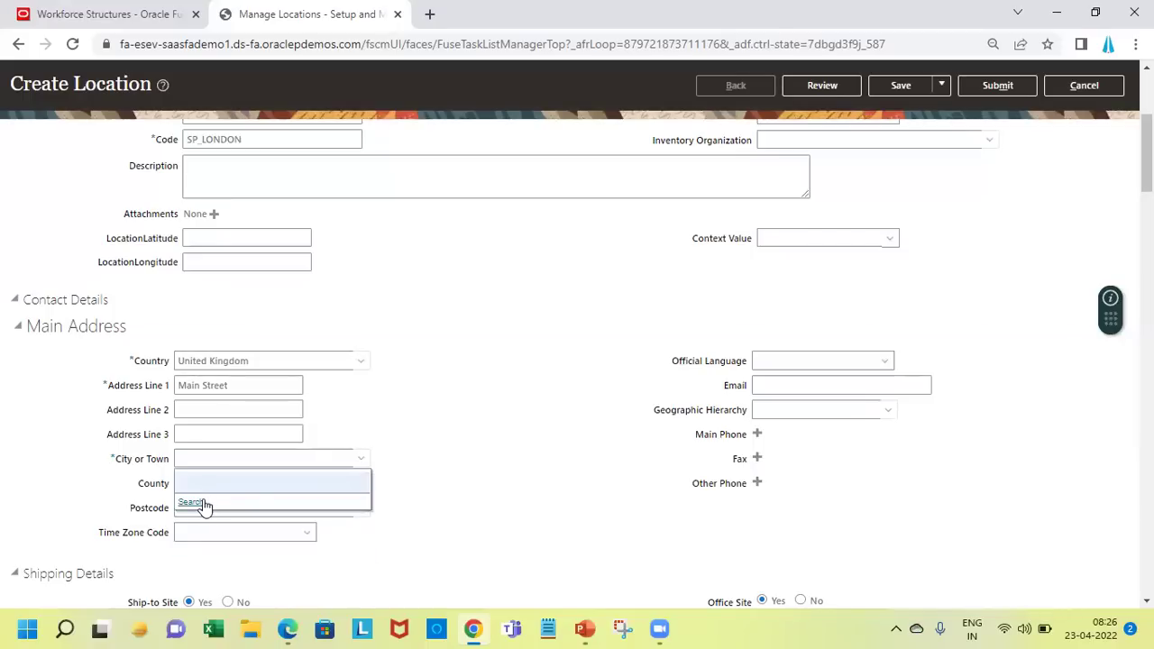
left_click(205, 504)
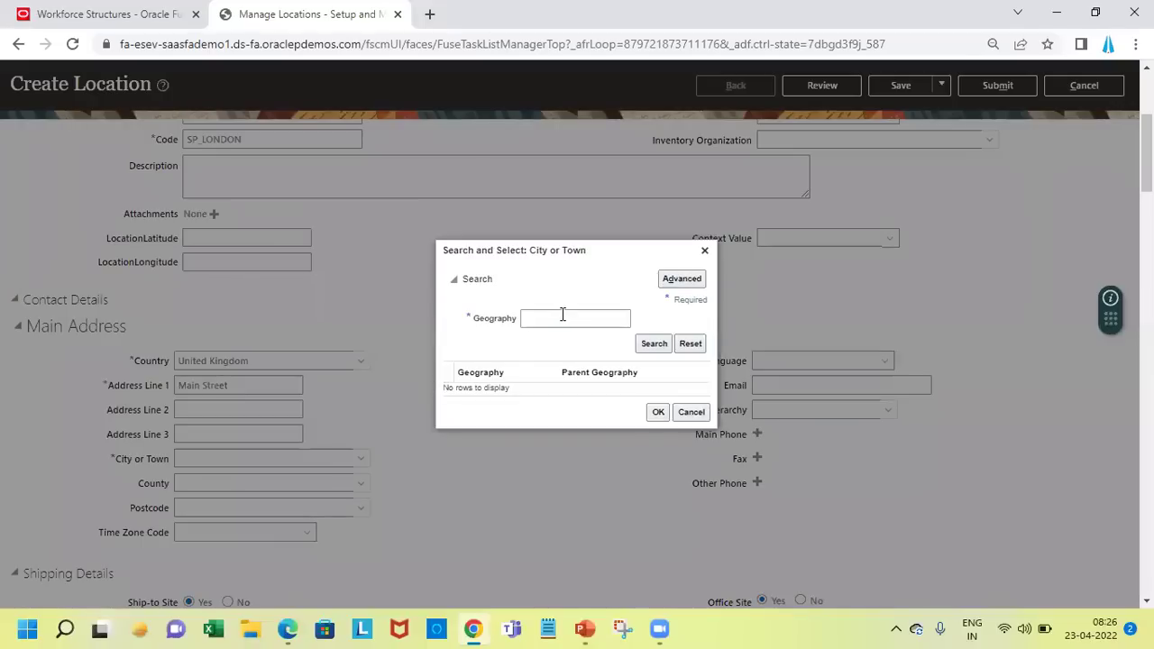
left_click(563, 318)
type("London")
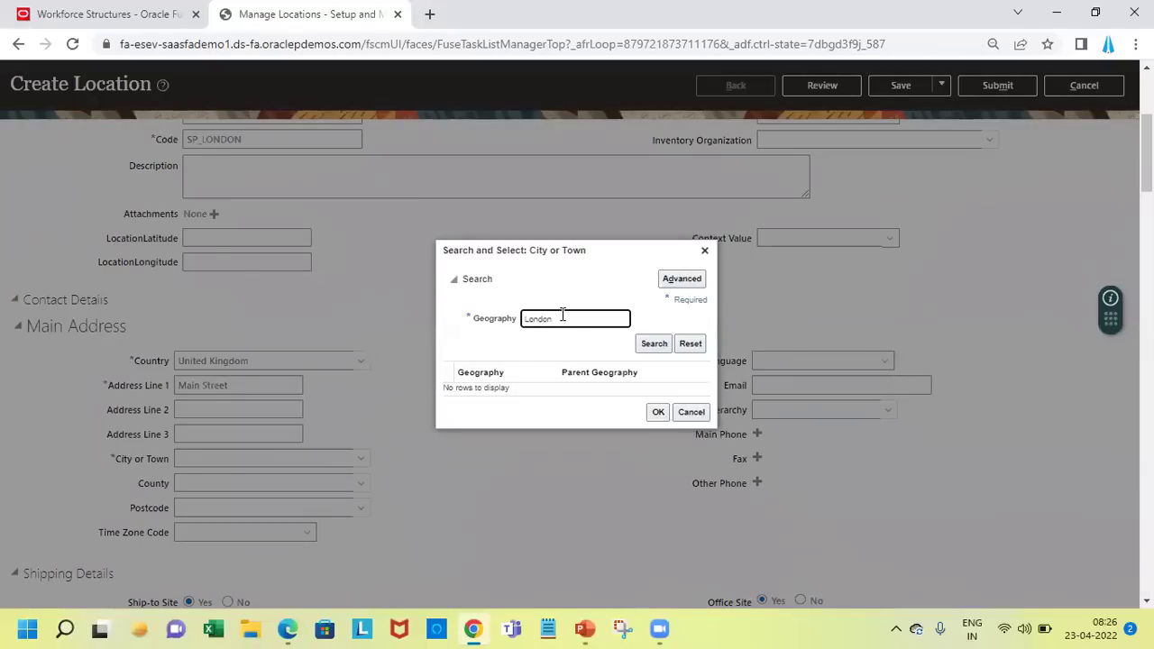
key("Return")
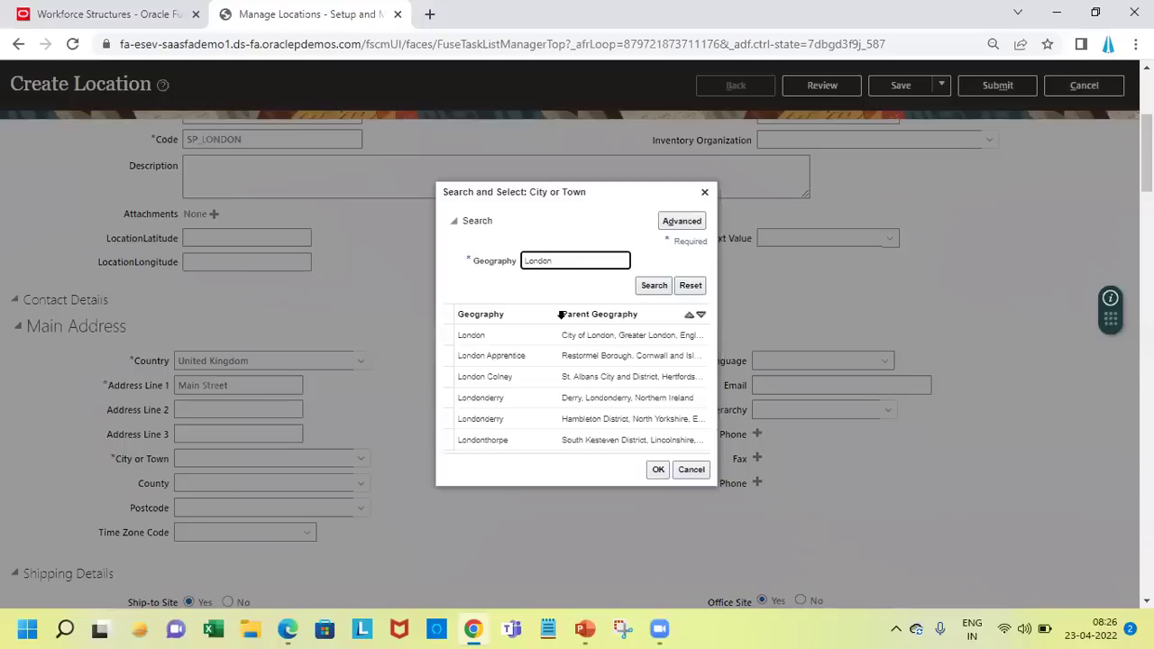
left_click(588, 397)
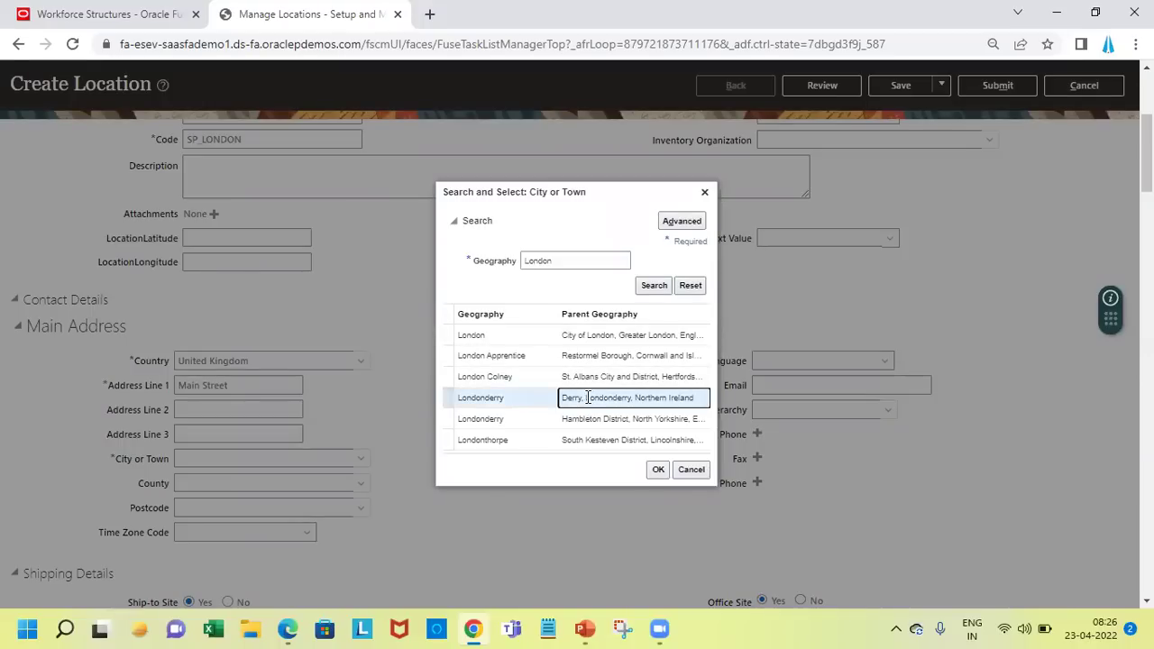
left_click(656, 475)
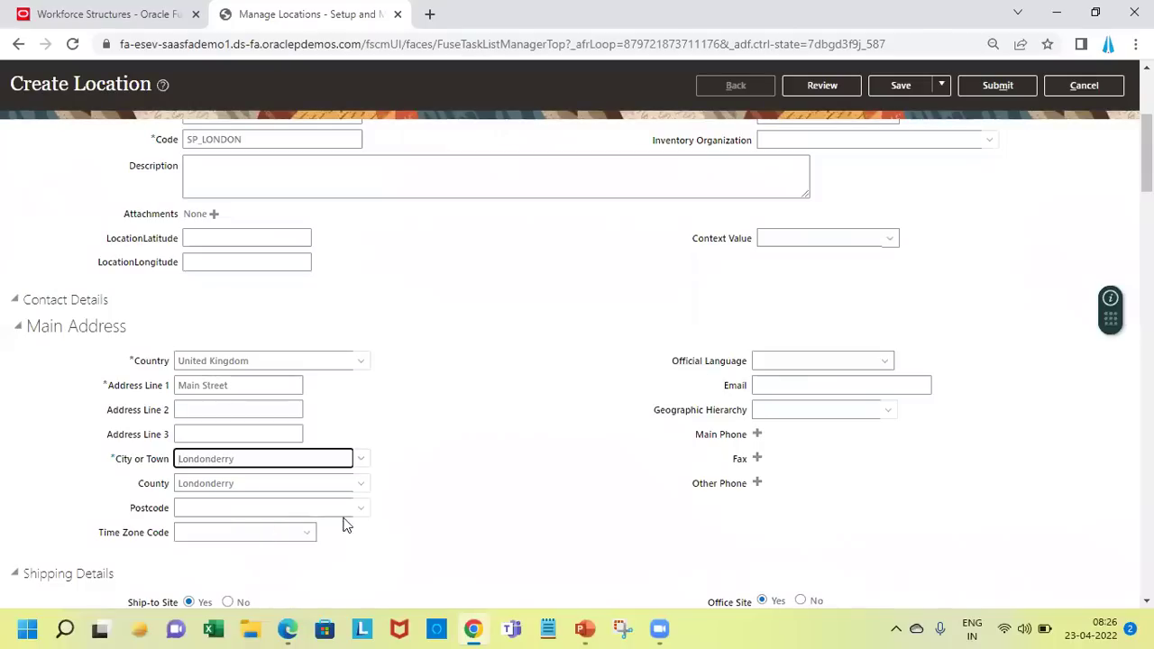
left_click(331, 508)
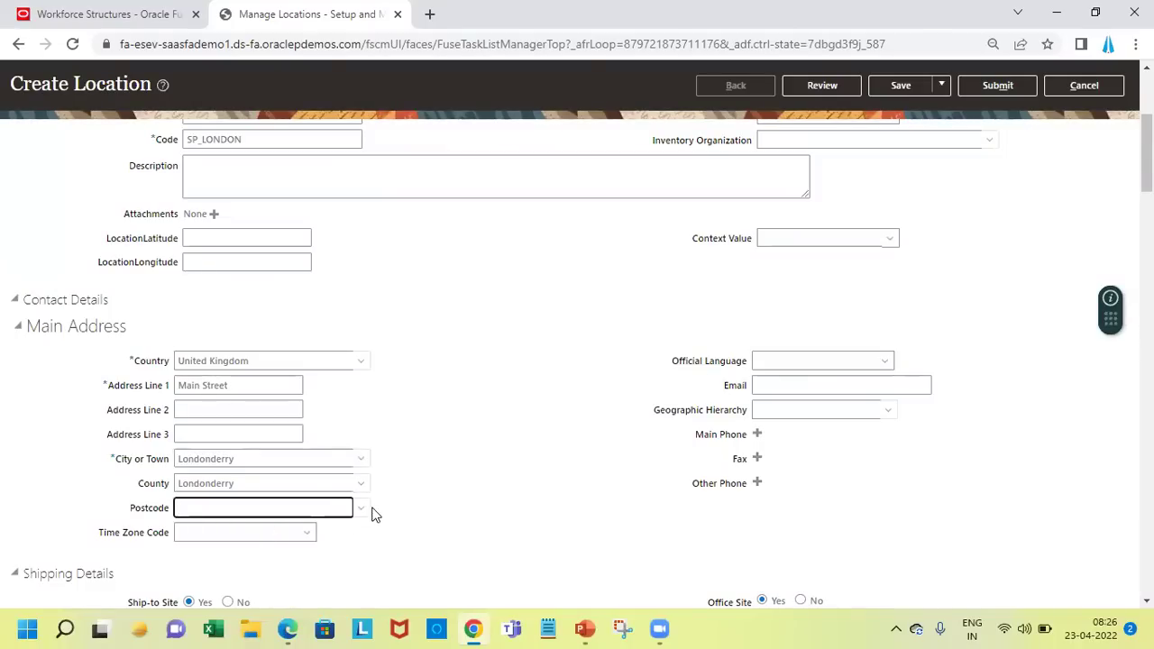
left_click(361, 508)
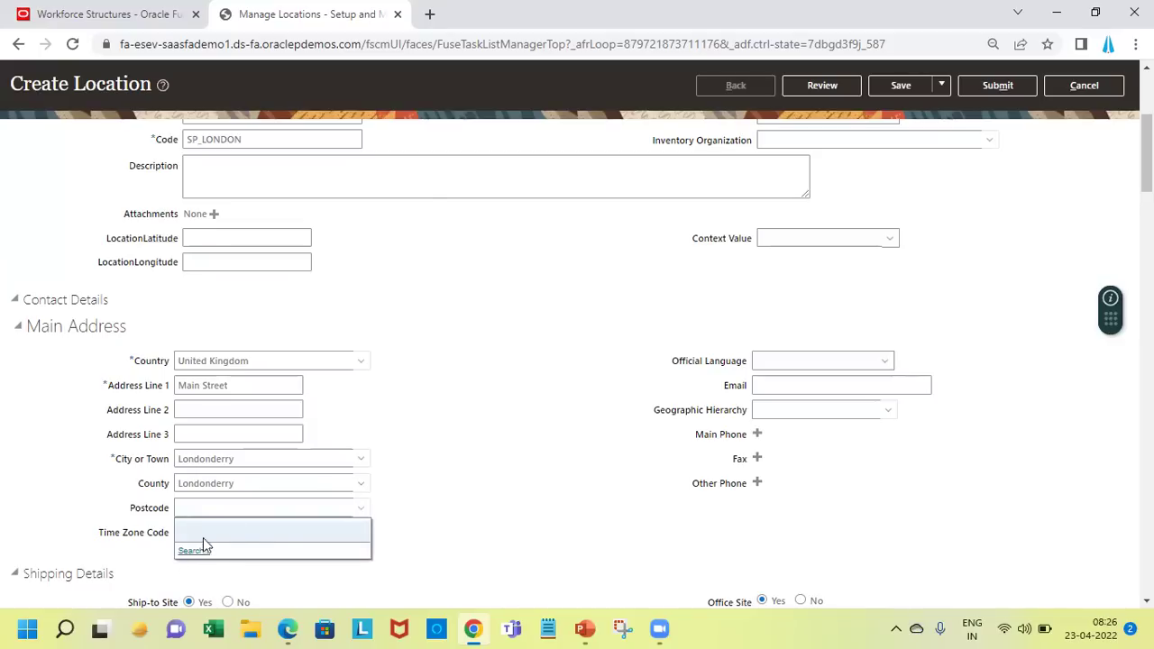
left_click(201, 552)
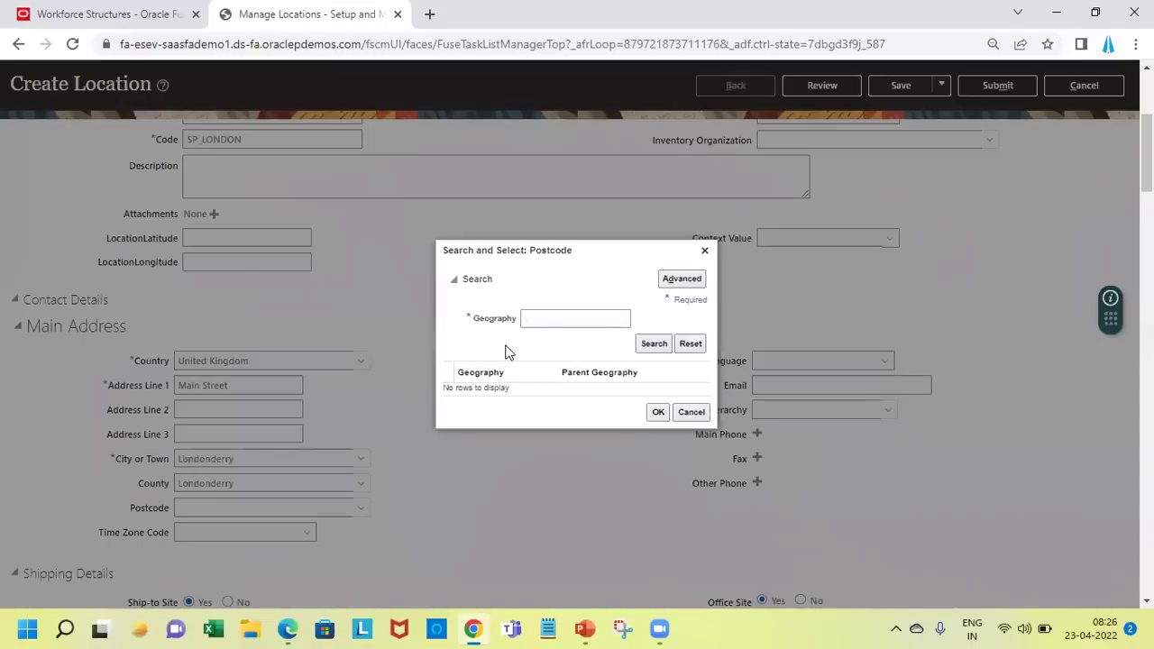
left_click(552, 322)
type("ndon")
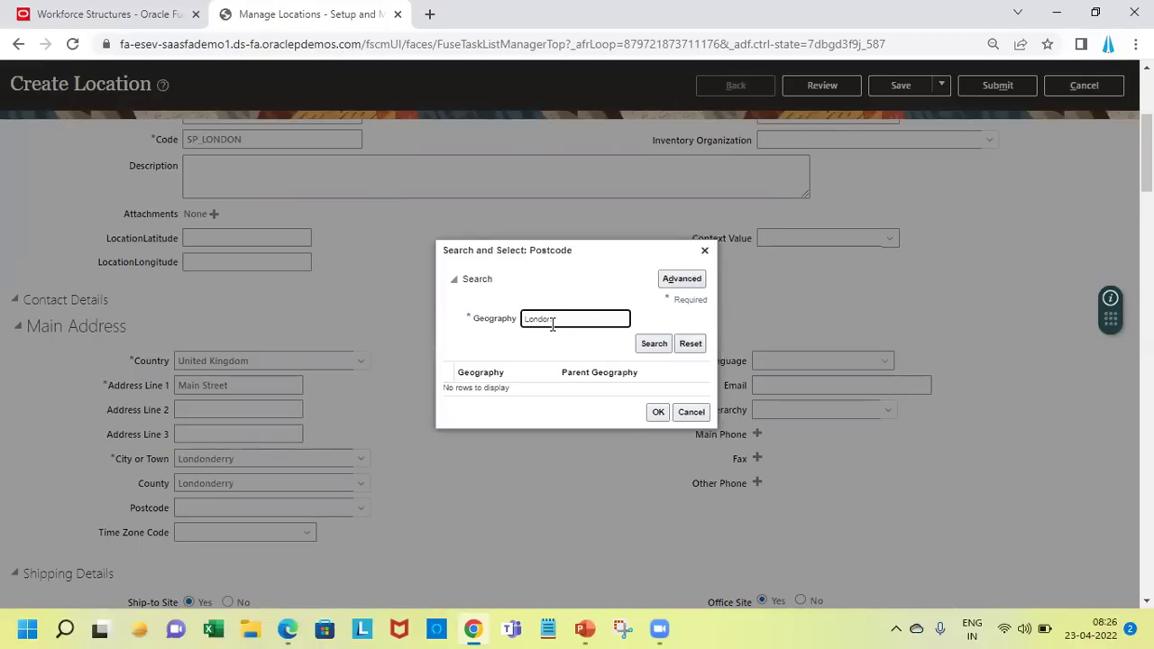
left_click(706, 250)
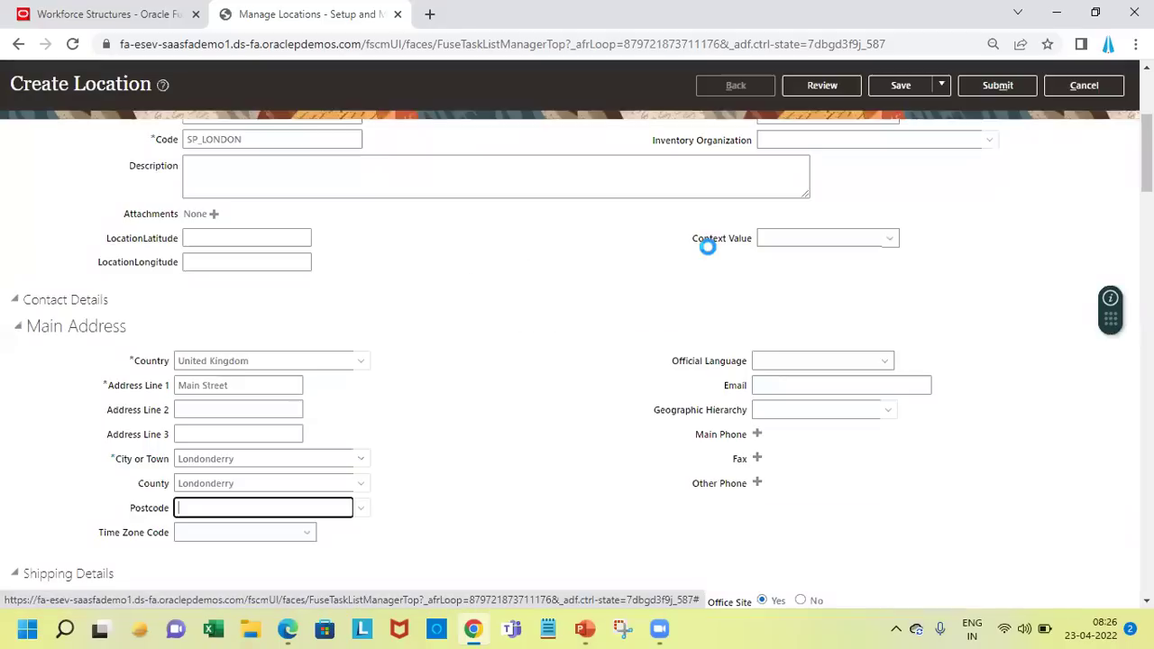
left_click(362, 509)
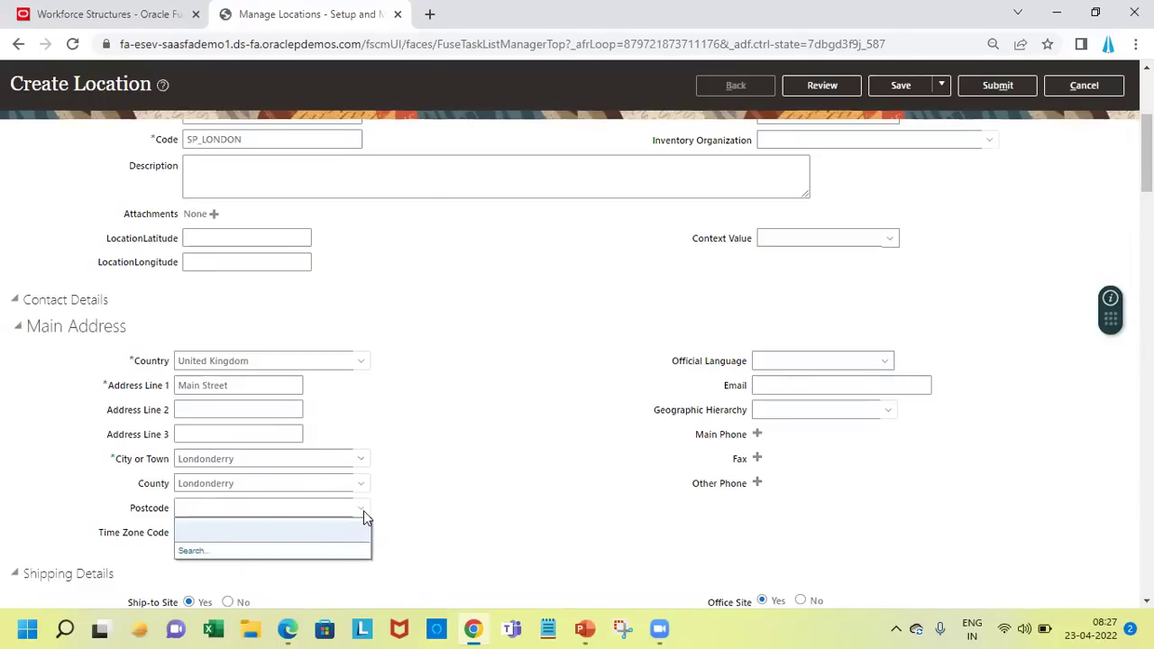
- Search the cities for Londonderry and set the main address city to Londonderry in Hambleton District, North Yorkshire
left_click(321, 454)
left_click(361, 464)
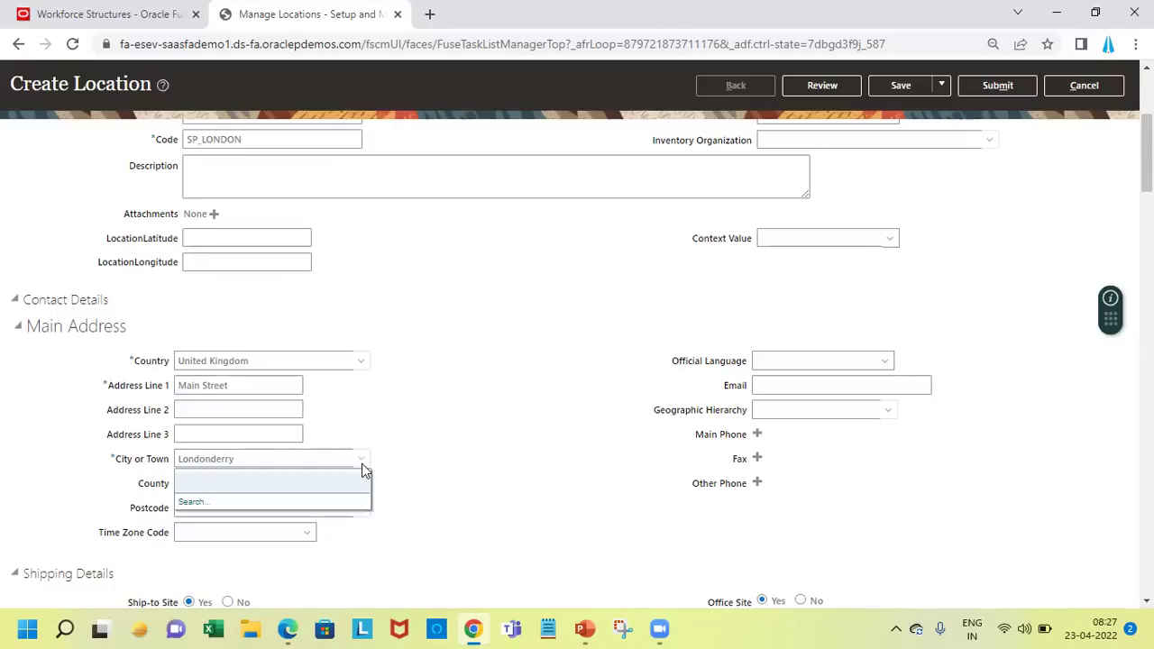
left_click(193, 503)
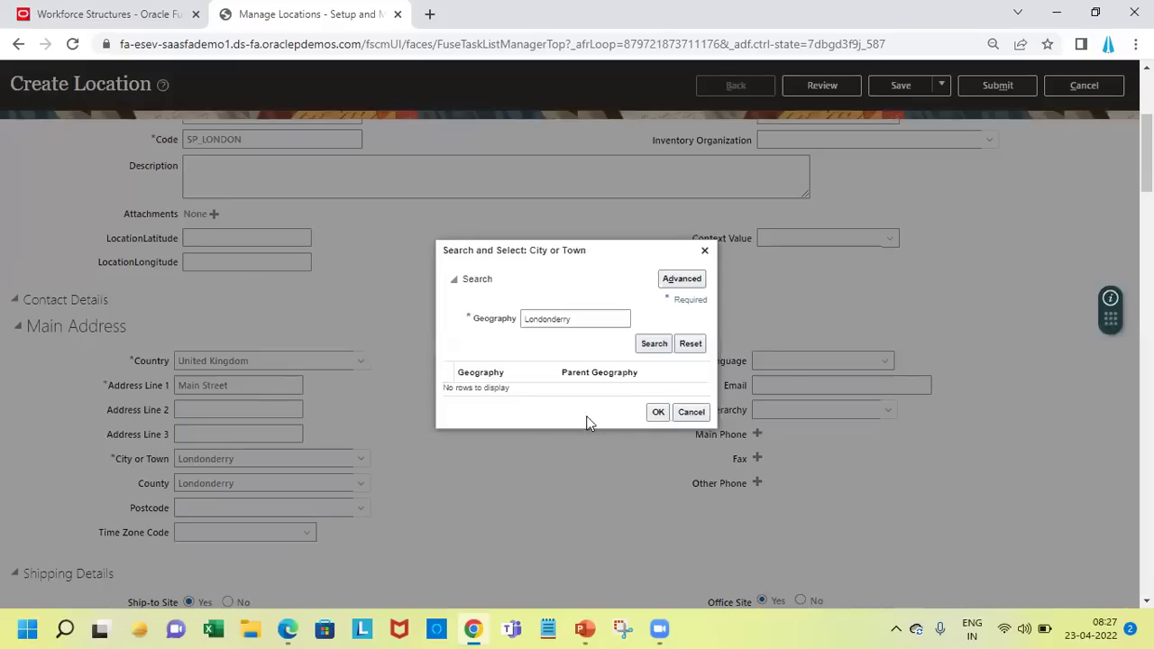
left_click(661, 343)
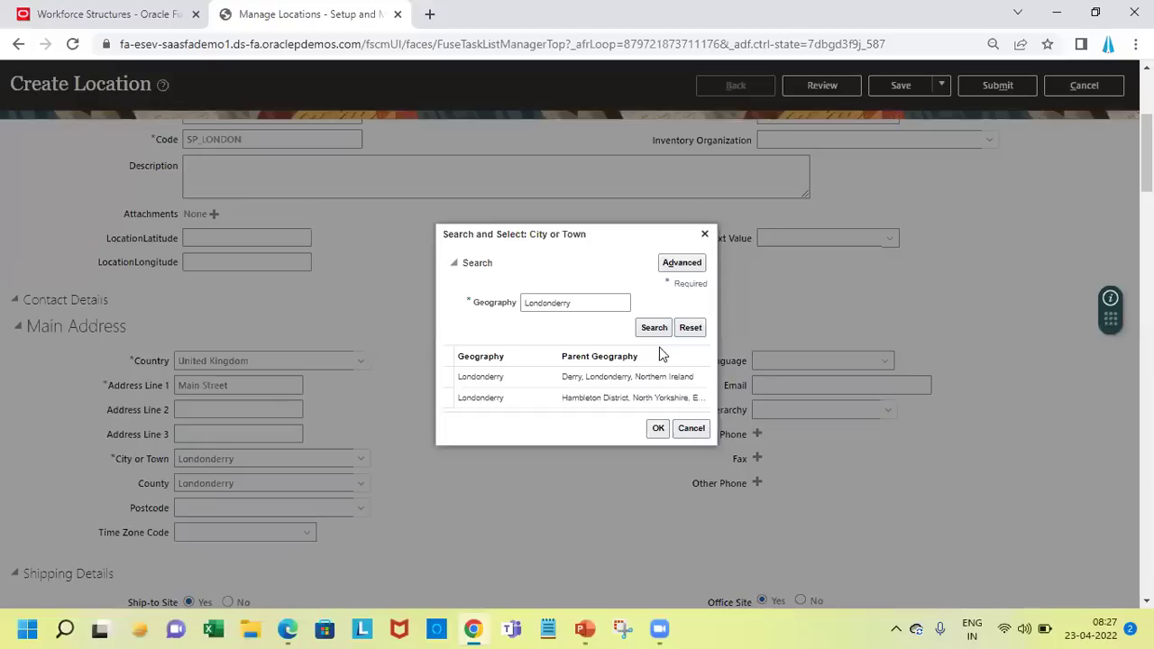
left_click(646, 397)
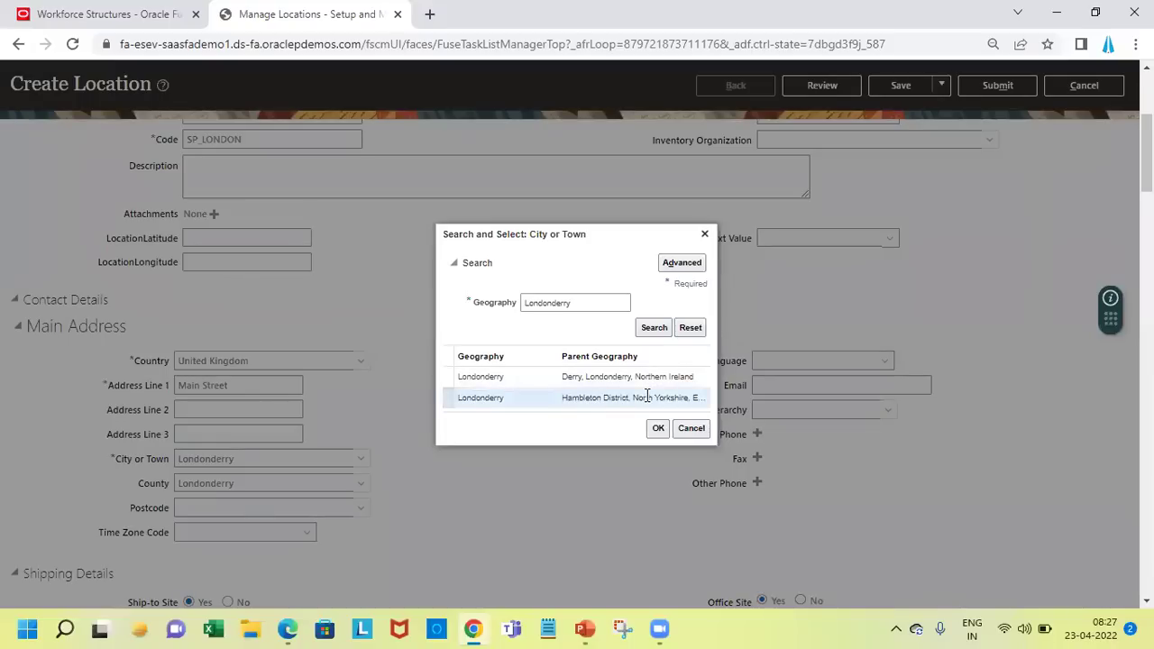
left_click(658, 430)
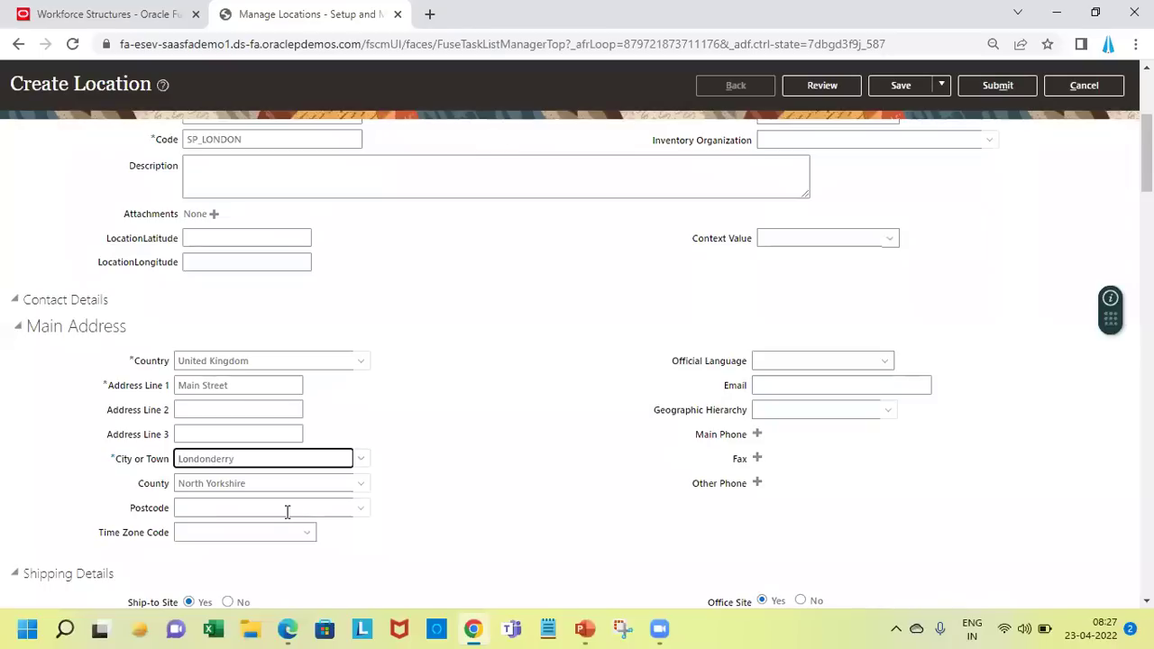
left_click(285, 509)
left_click(362, 509)
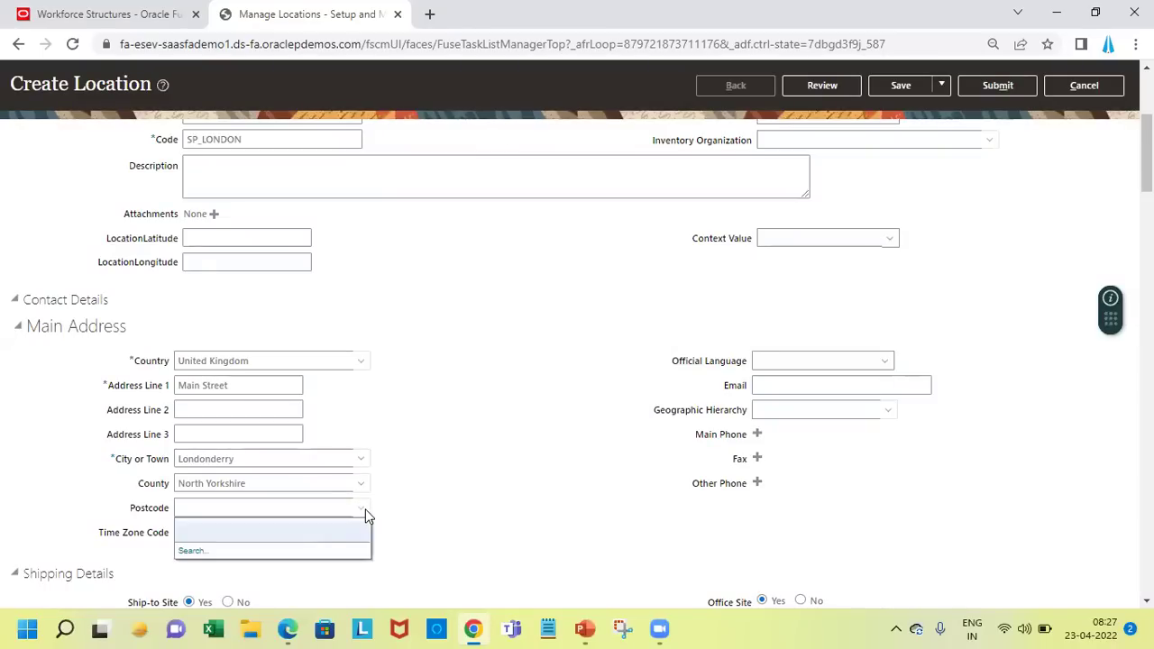
left_click(366, 515)
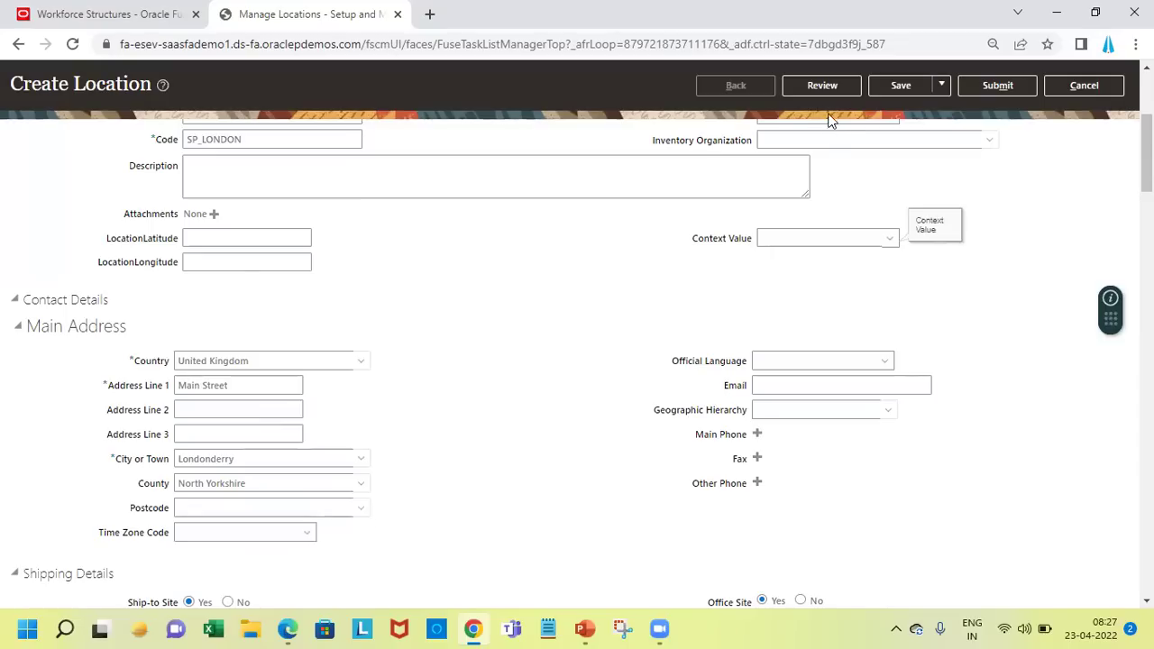
- Review the SP London location, submit it and confirm the submission
left_click(821, 85)
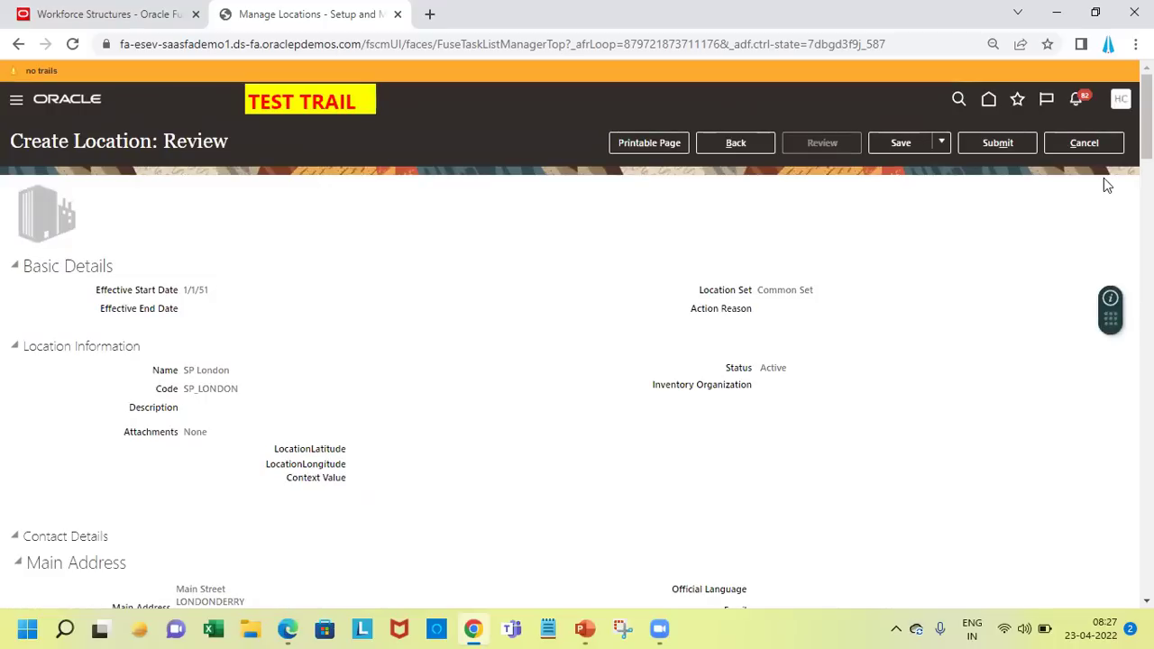
left_click(977, 143)
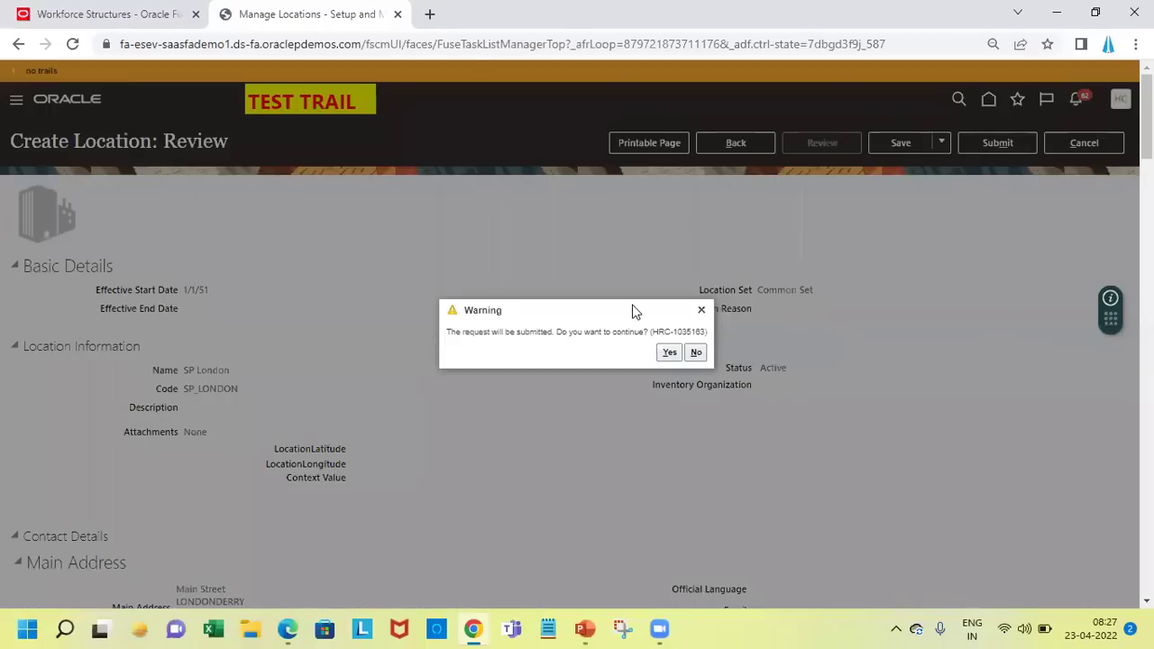
left_click(672, 356)
left_click(669, 353)
left_click(615, 351)
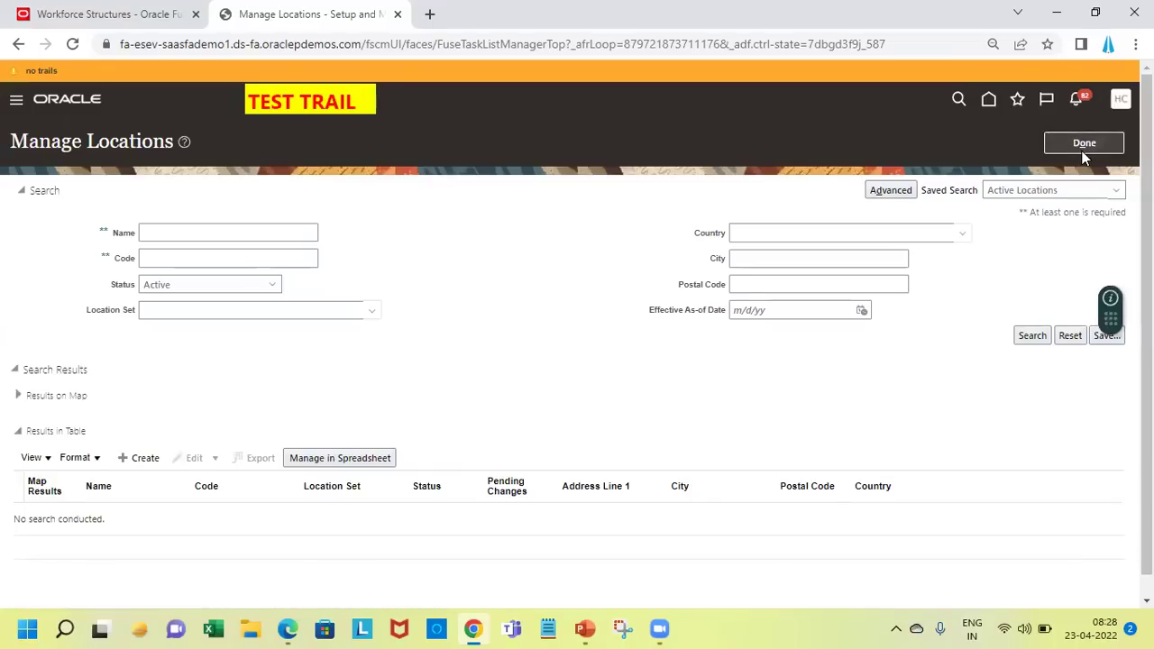
- Finish managing locations and start creating a department through the Manage Departments task
left_click(1085, 151)
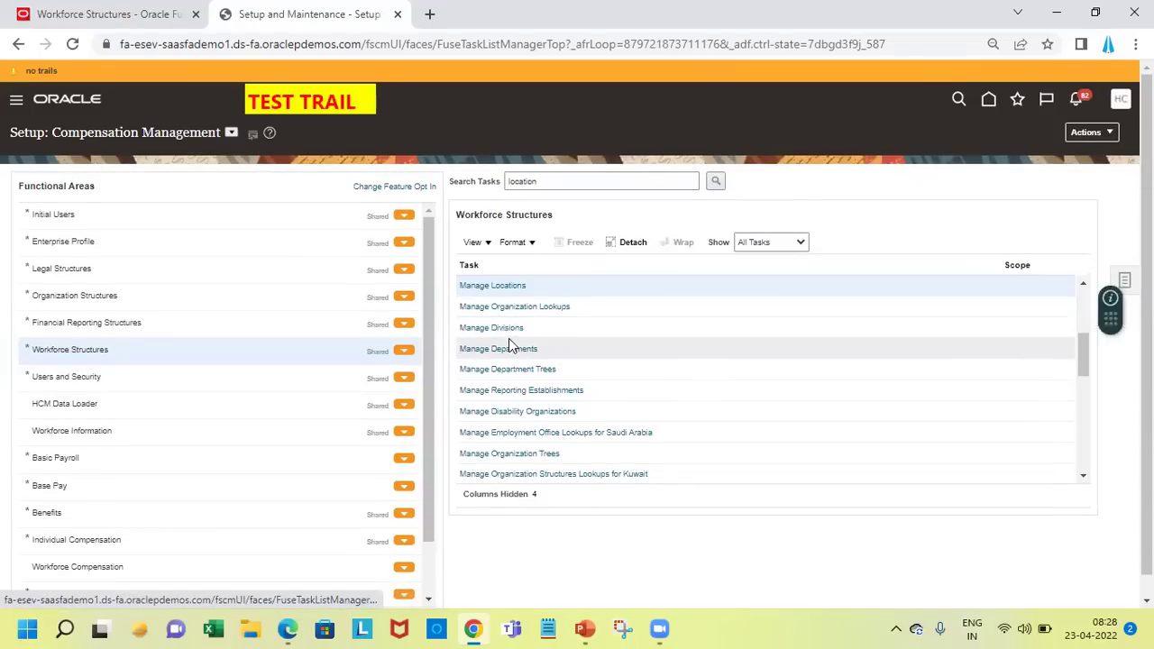
left_click(510, 351)
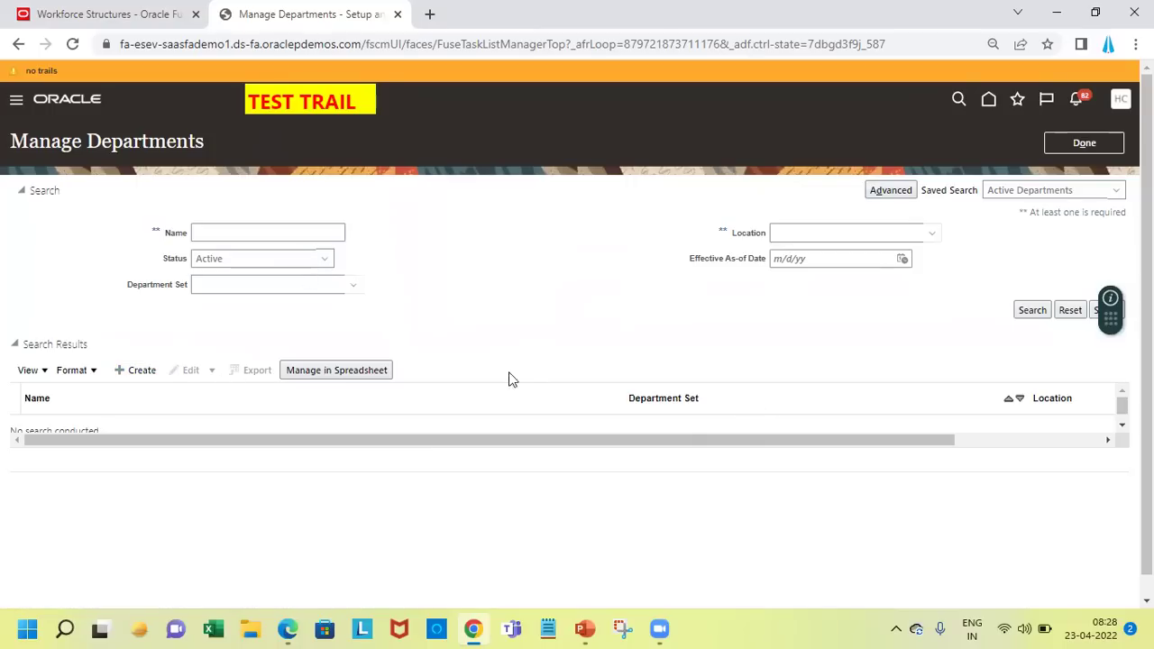
left_click(143, 371)
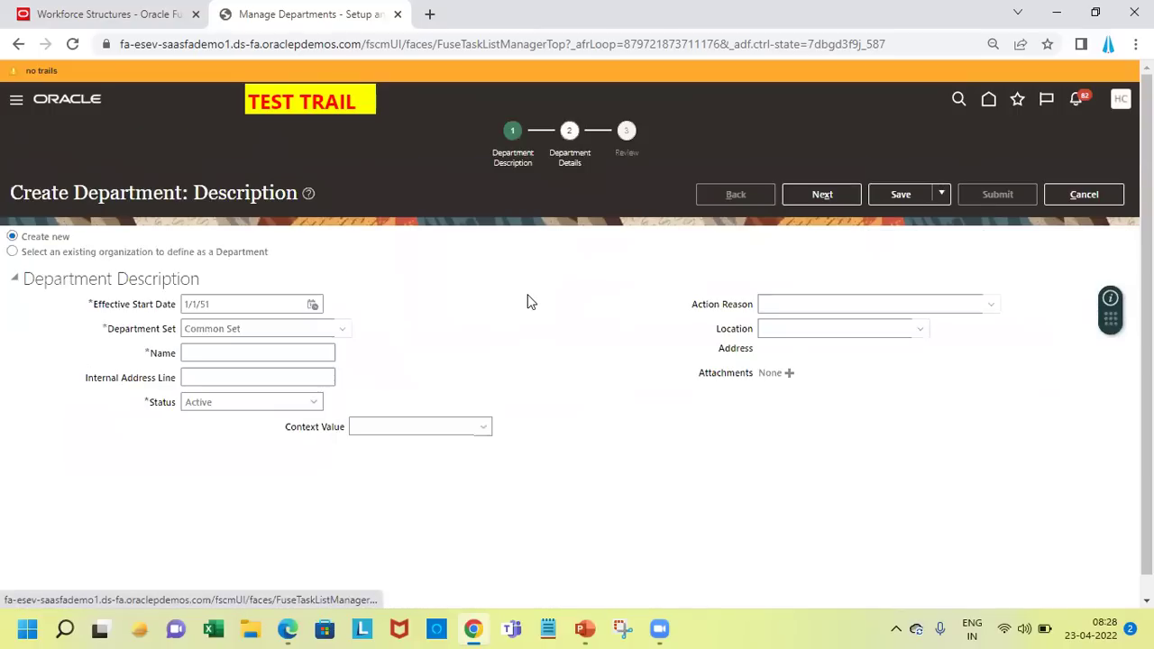
- Name the new department SP Human Resources
left_click(230, 355)
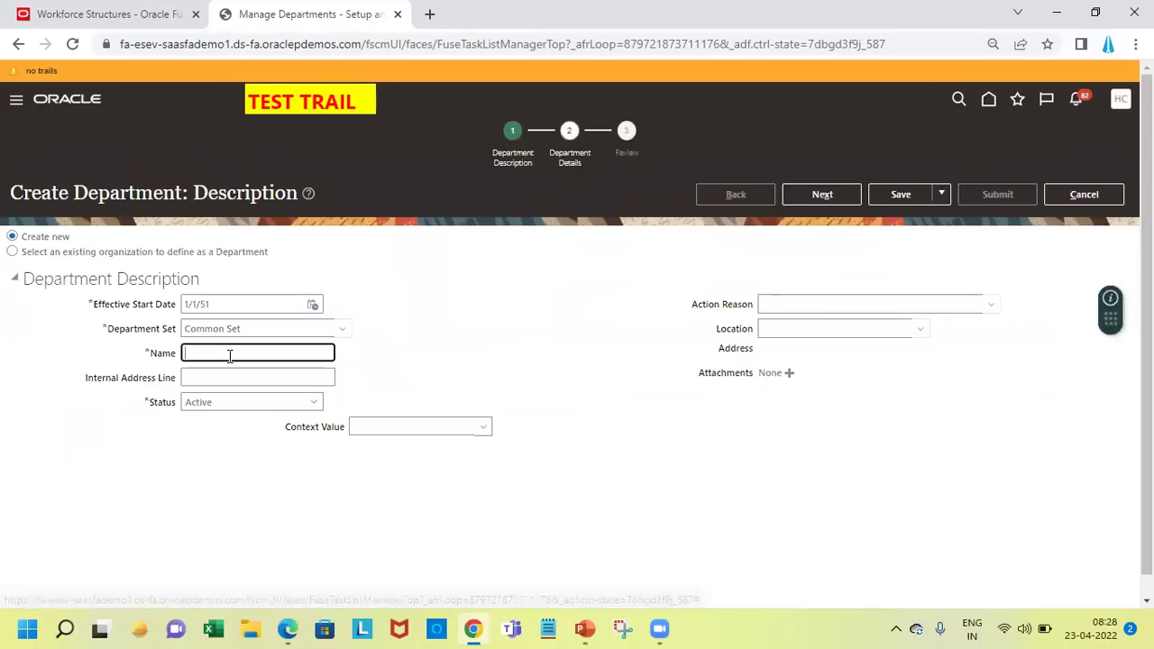
type("S")
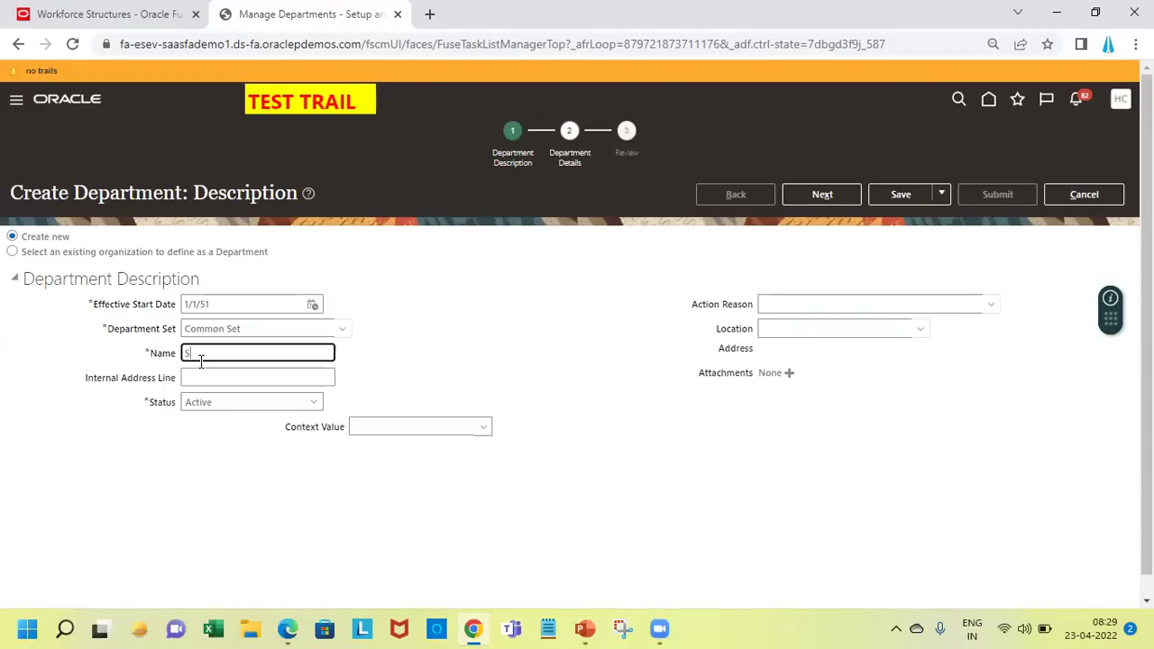
type("P")
type(" Hums")
type("n")
key("BackSpace")
key("BackSpace")
type("an S")
key("BackSpace")
type("REs")
key("BackSpace")
key("BackSpace")
type("esources")
key("Tab")
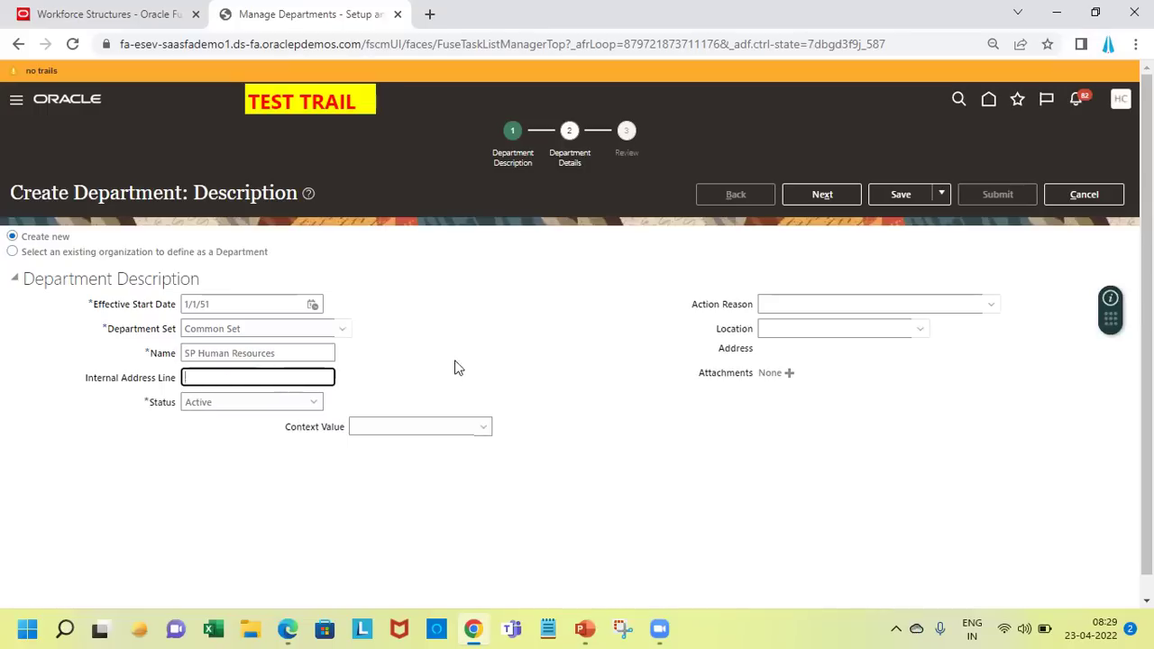
- Set the department's location to SP London and continue to the Department Details stage
left_click(789, 327)
type("SP")
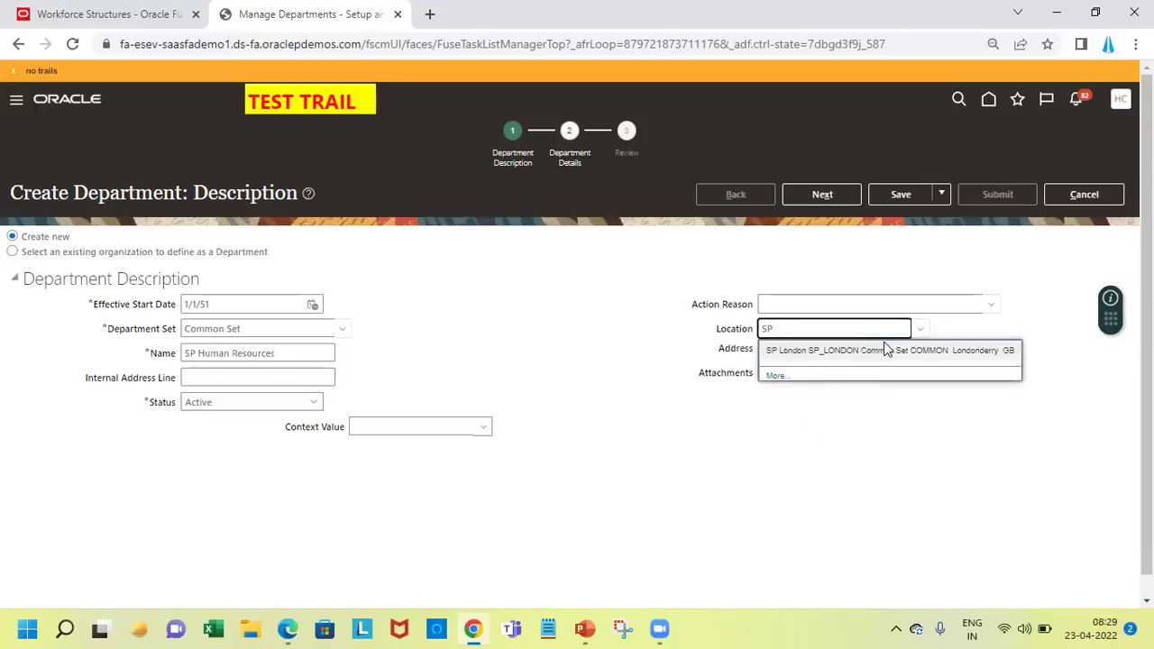
left_click(886, 351)
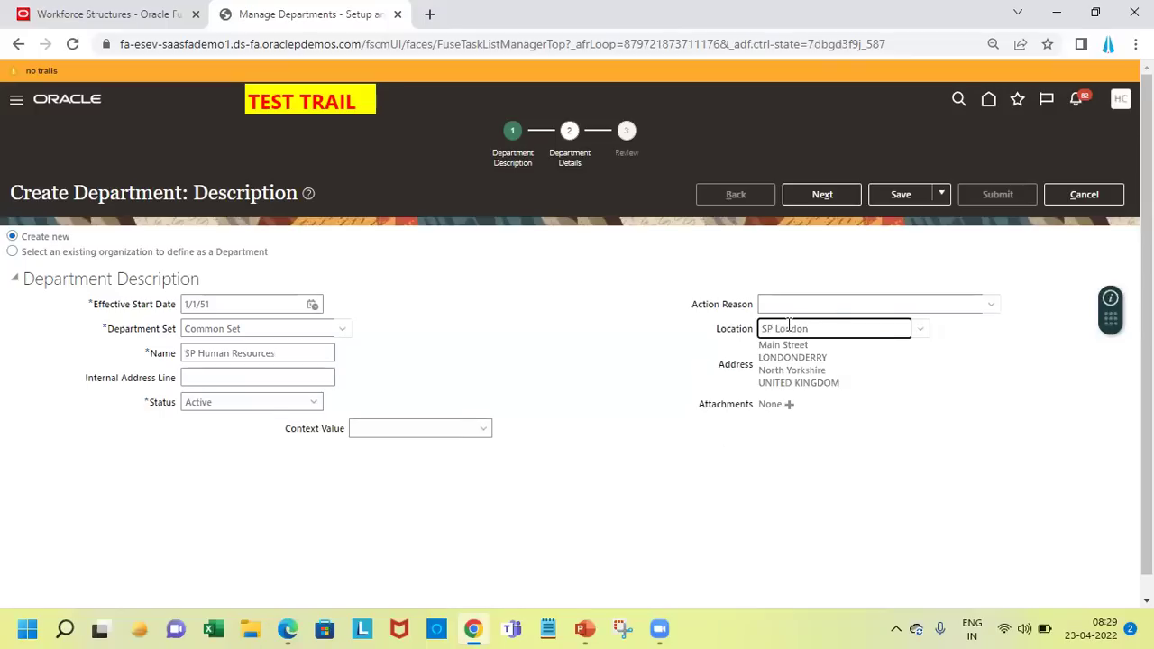
left_click(815, 199)
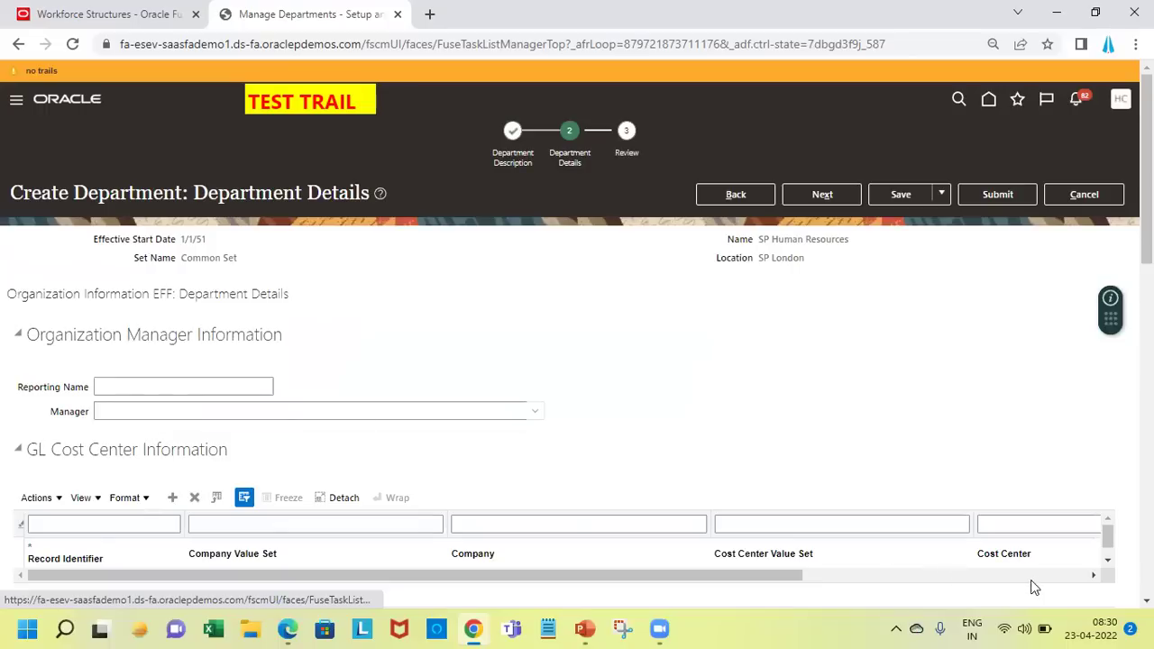
- Examine the GL Cost Center Information section of the department details
scroll(543, 595, "down", 2)
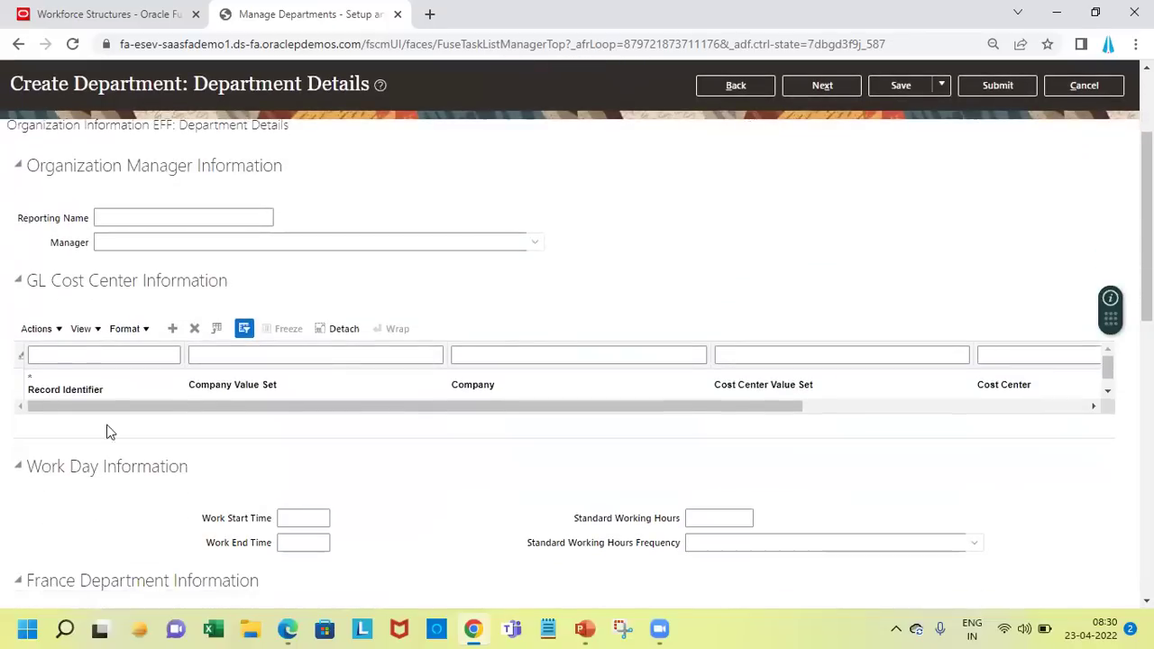
double_click(126, 278)
triple_click(125, 277)
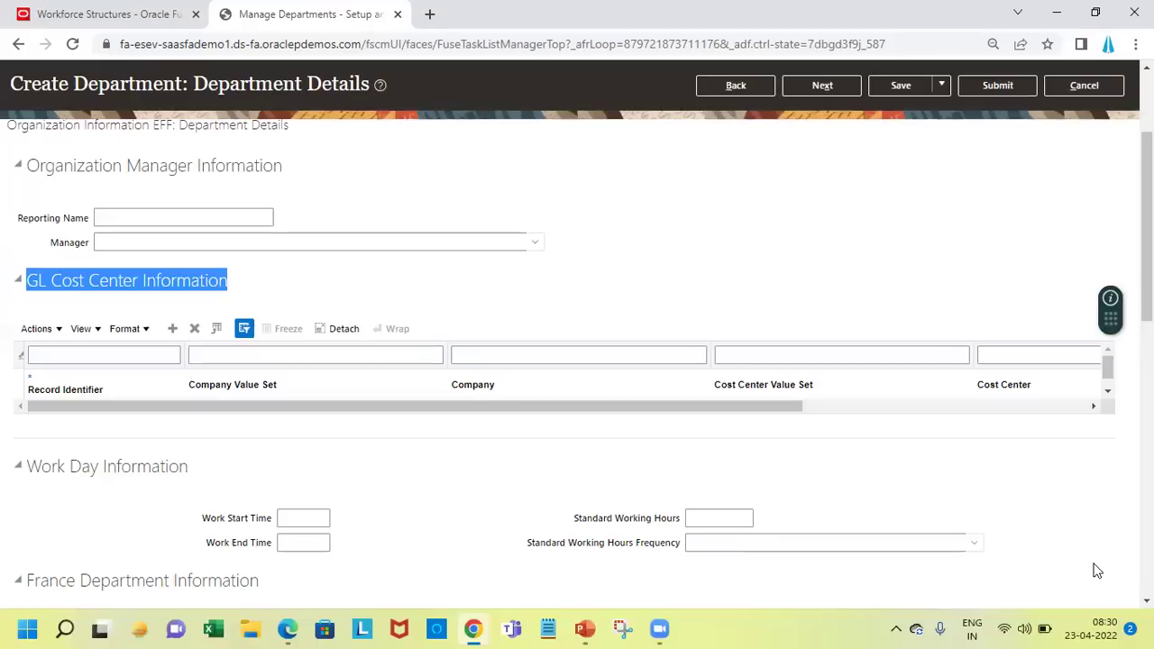
- Look through the remaining Department Details sections down to US Healthcare Information and continue to the Review stage
scroll(1097, 570, "down", 1)
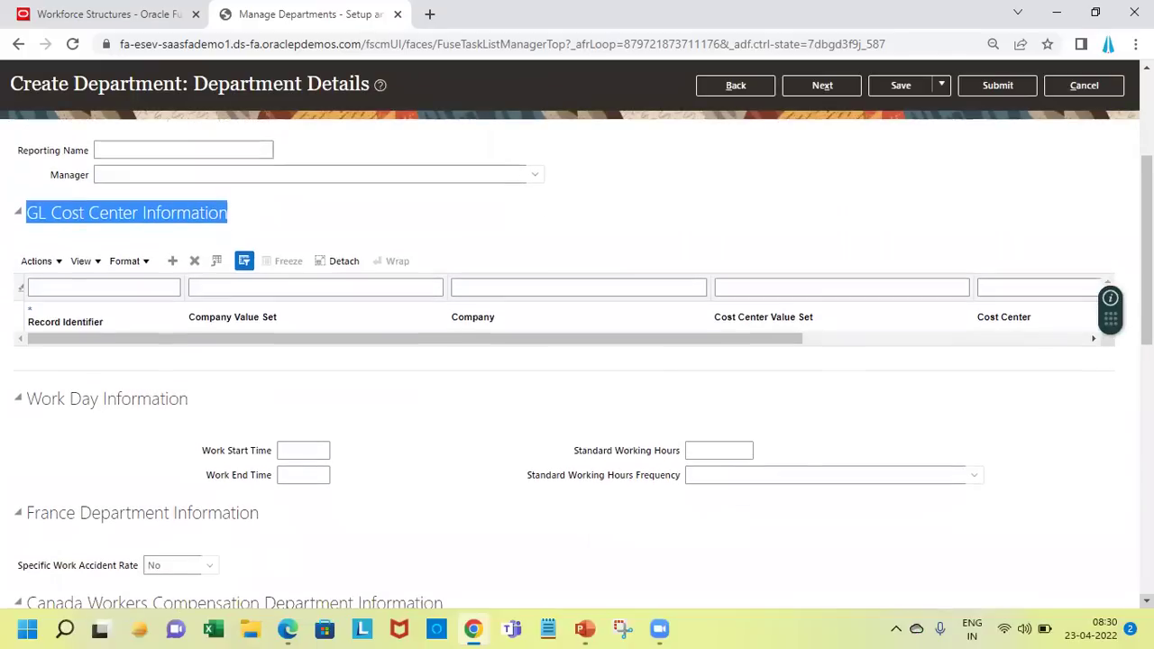
scroll(577, 379, "down", 1)
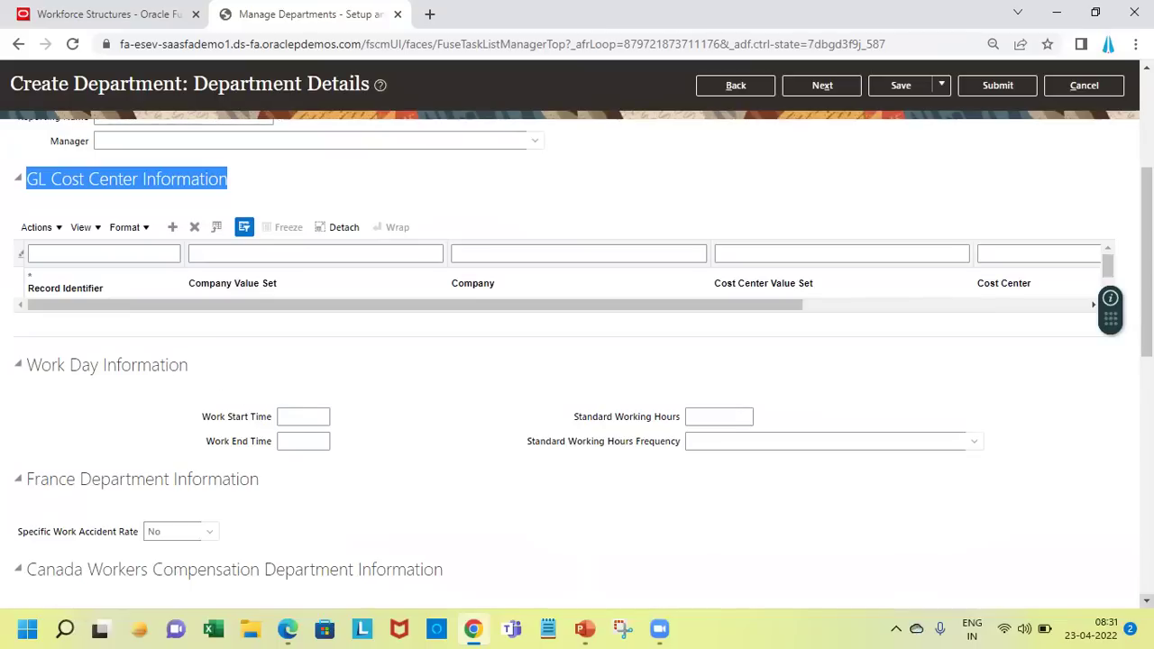
scroll(842, 492, "down", 2)
scroll(577, 361, "down", 4)
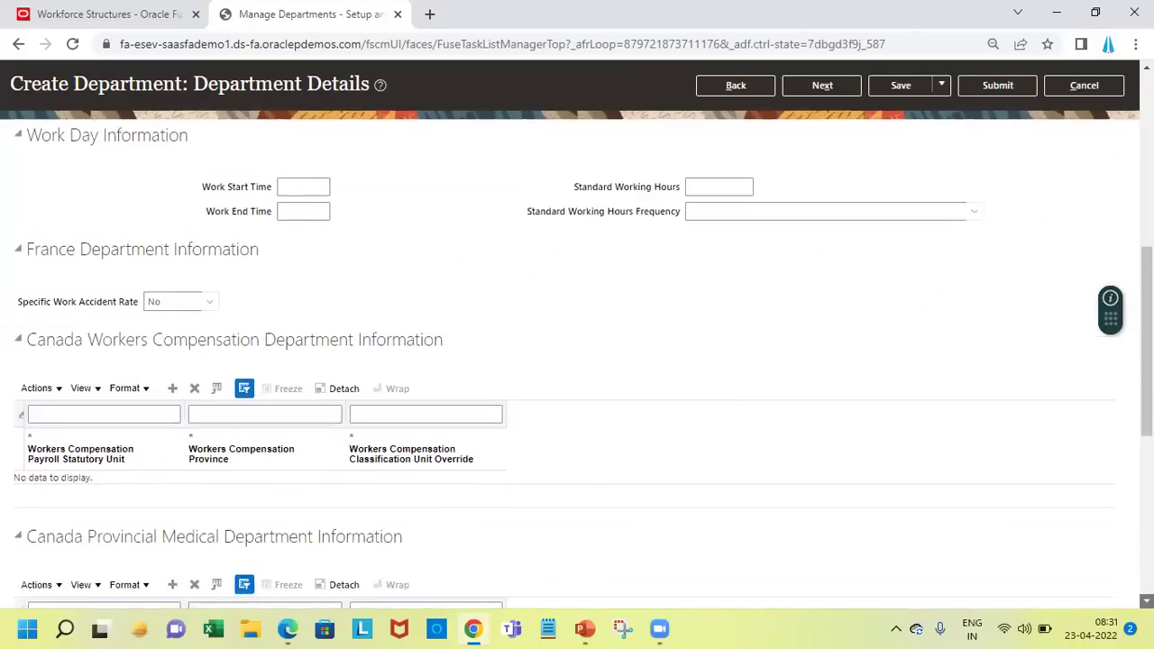
scroll(577, 361, "down", 3)
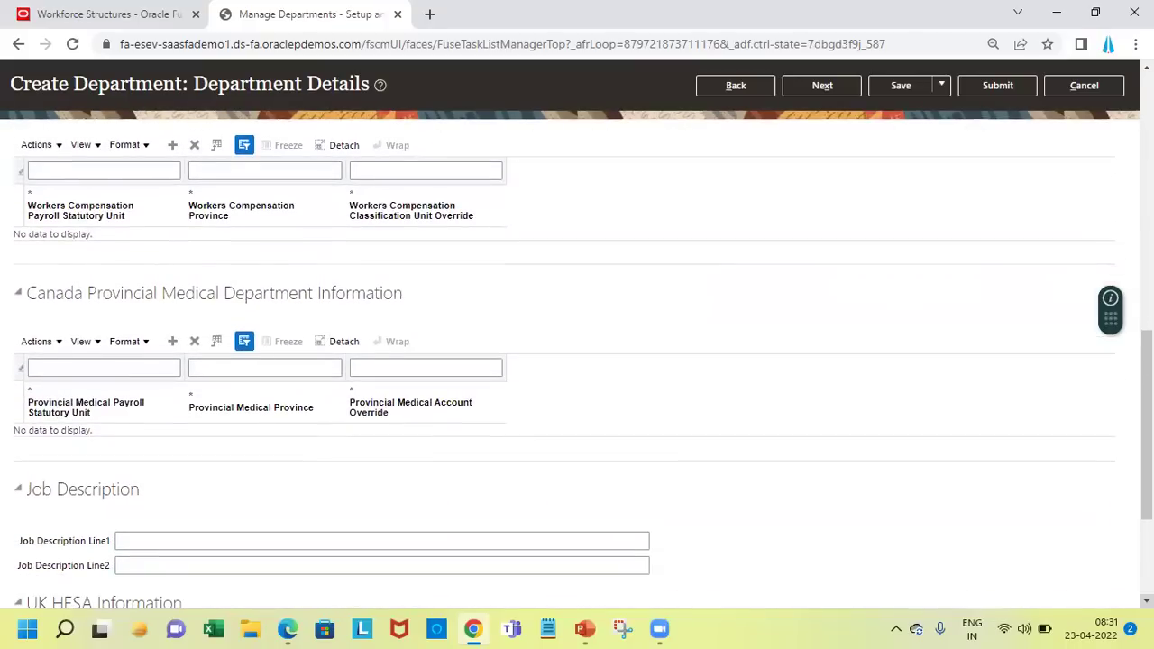
scroll(577, 361, "down", 1)
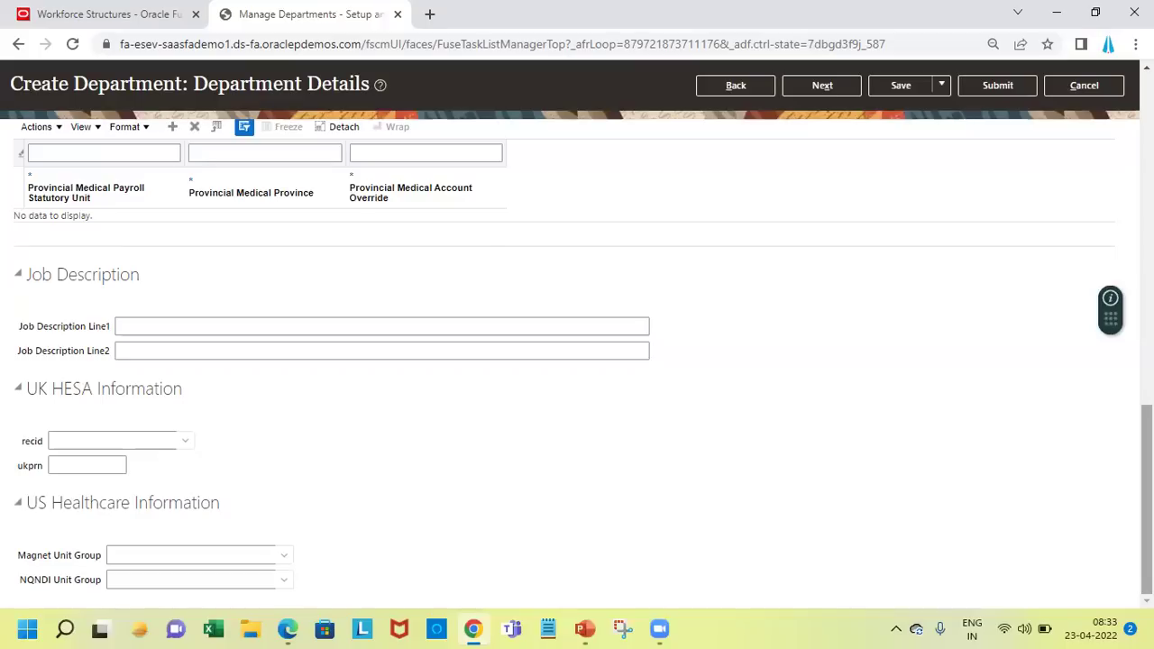
left_click_drag(1147, 500, 1147, 169)
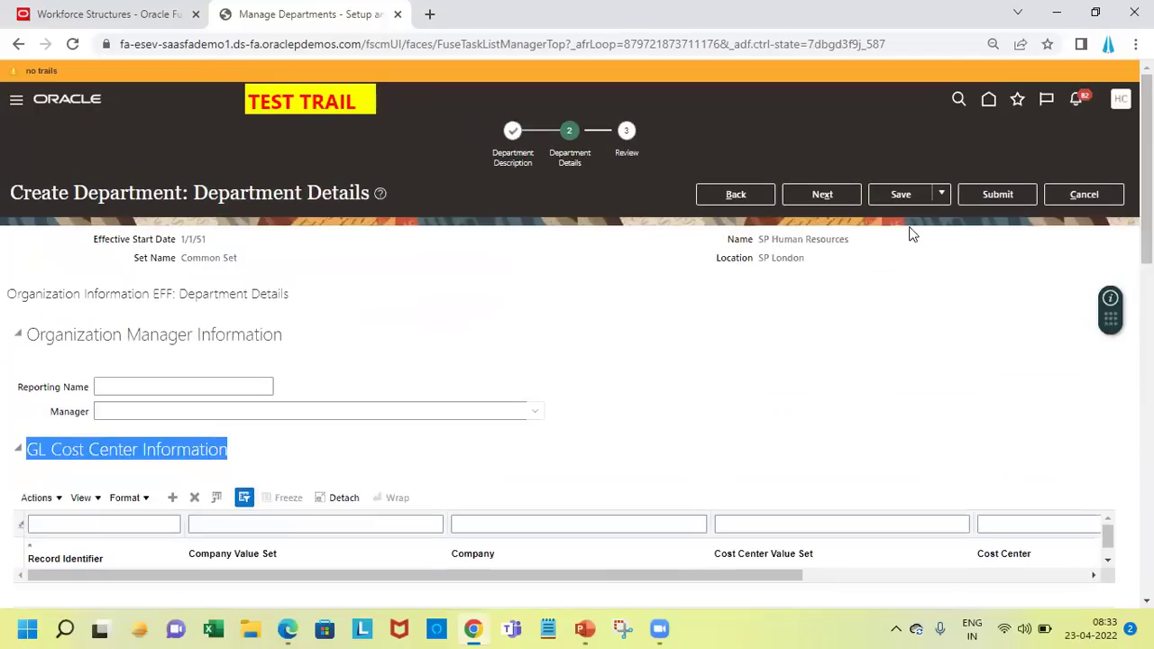
left_click(830, 197)
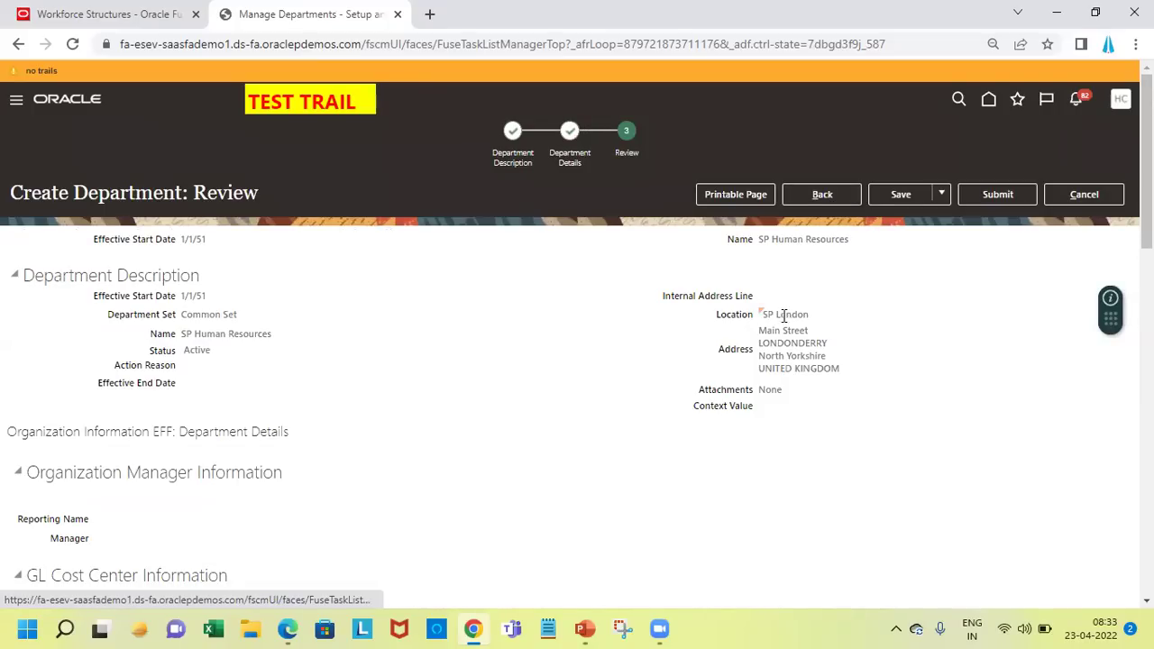
- View the SP London location on the map, including the larger map, and return to the department review
mouse_move(763, 318)
left_click(766, 318)
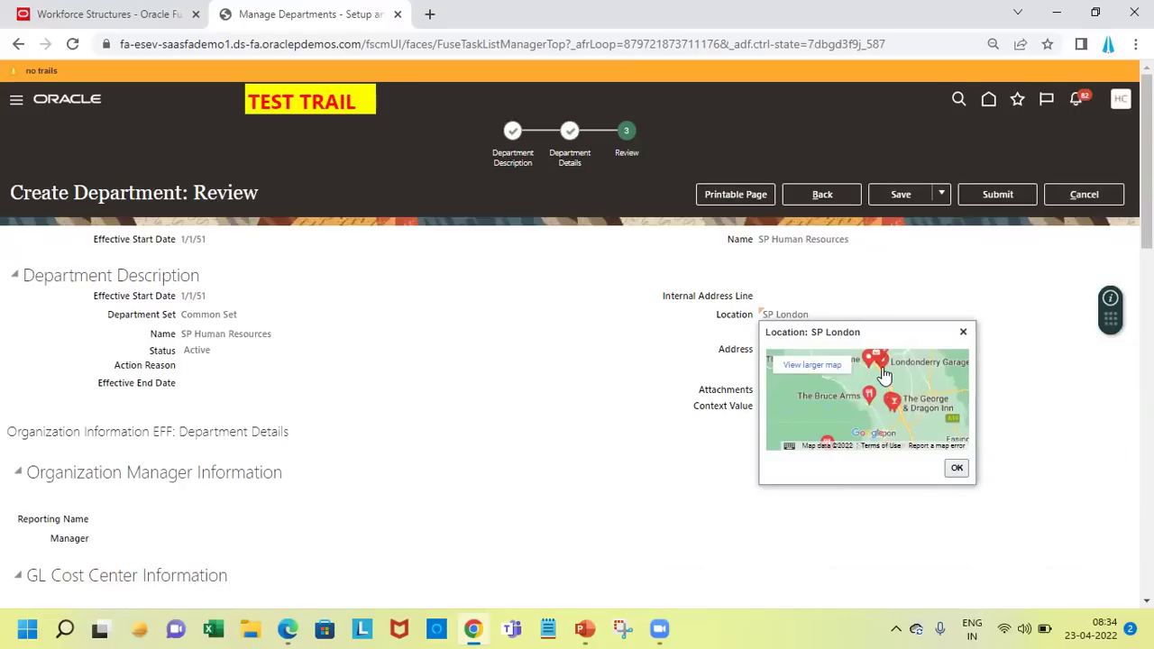
left_click(833, 370)
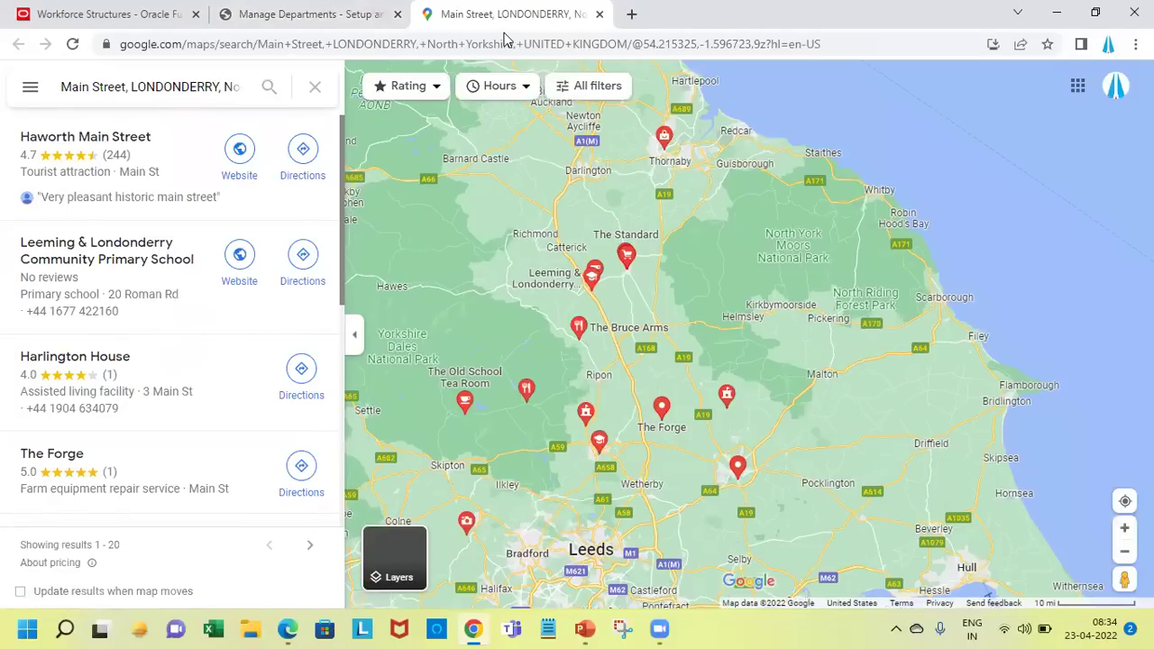
left_click(305, 14)
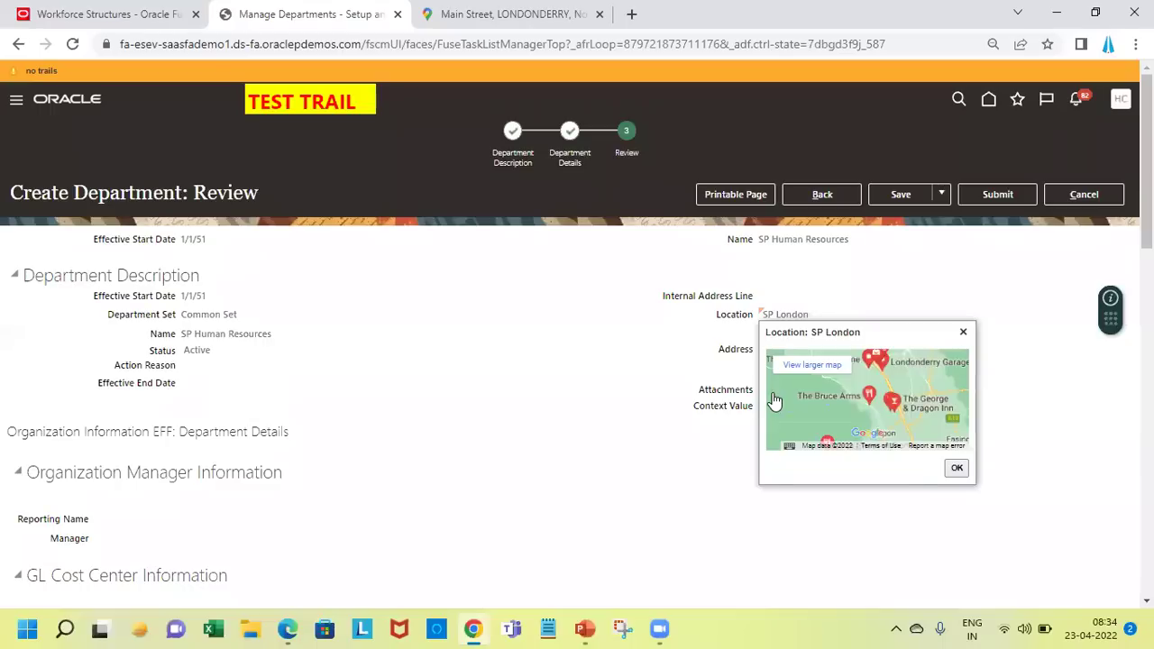
left_click(964, 332)
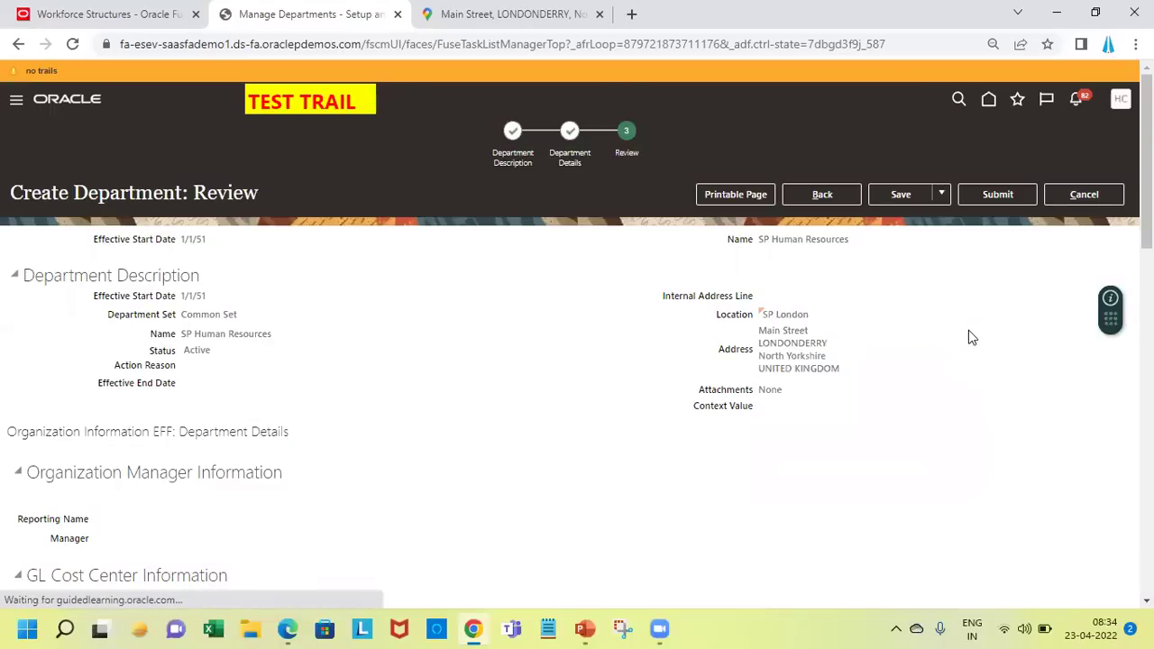
- Submit the SP Human Resources department and confirm the request
left_click(1000, 195)
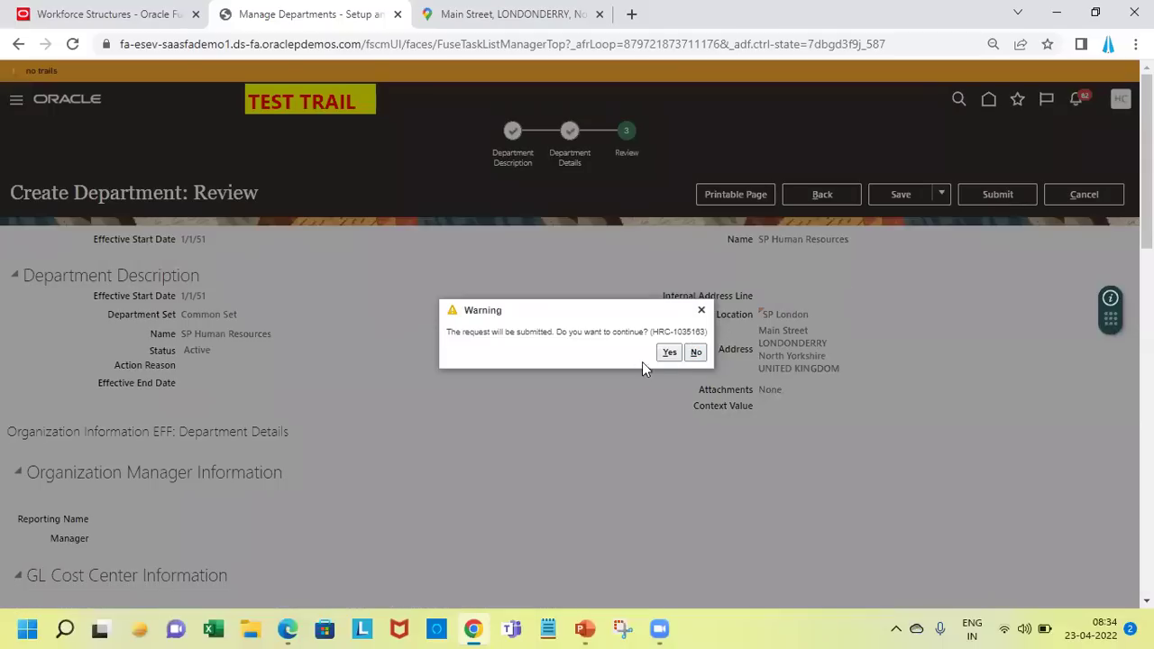
left_click(669, 353)
left_click(669, 354)
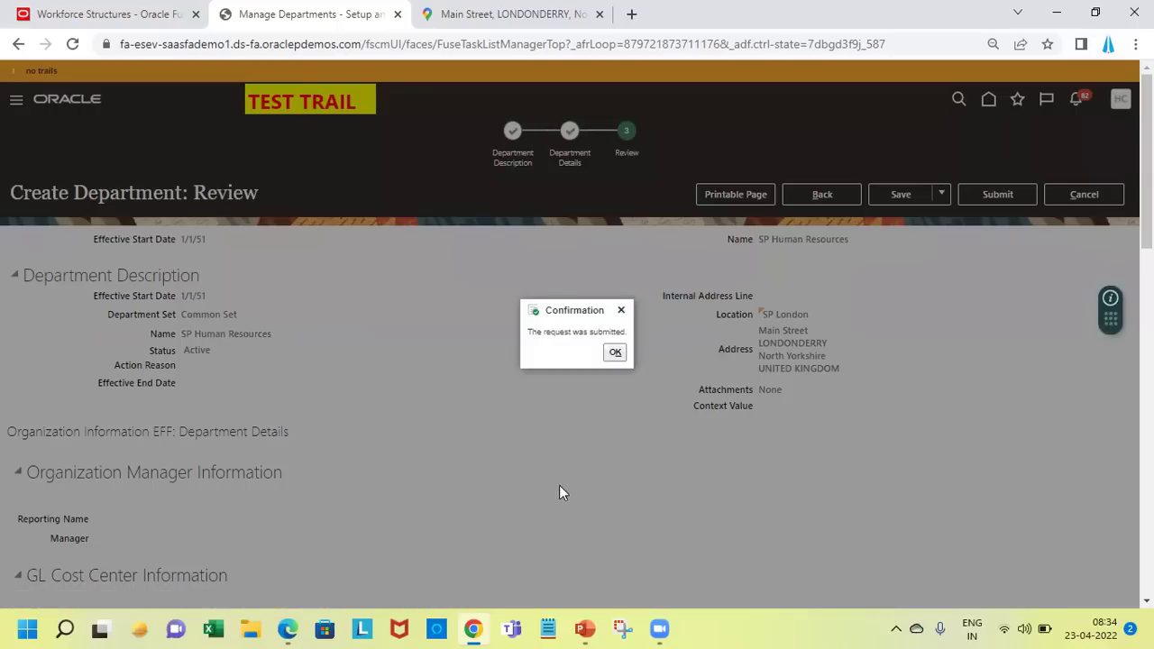
left_click(617, 352)
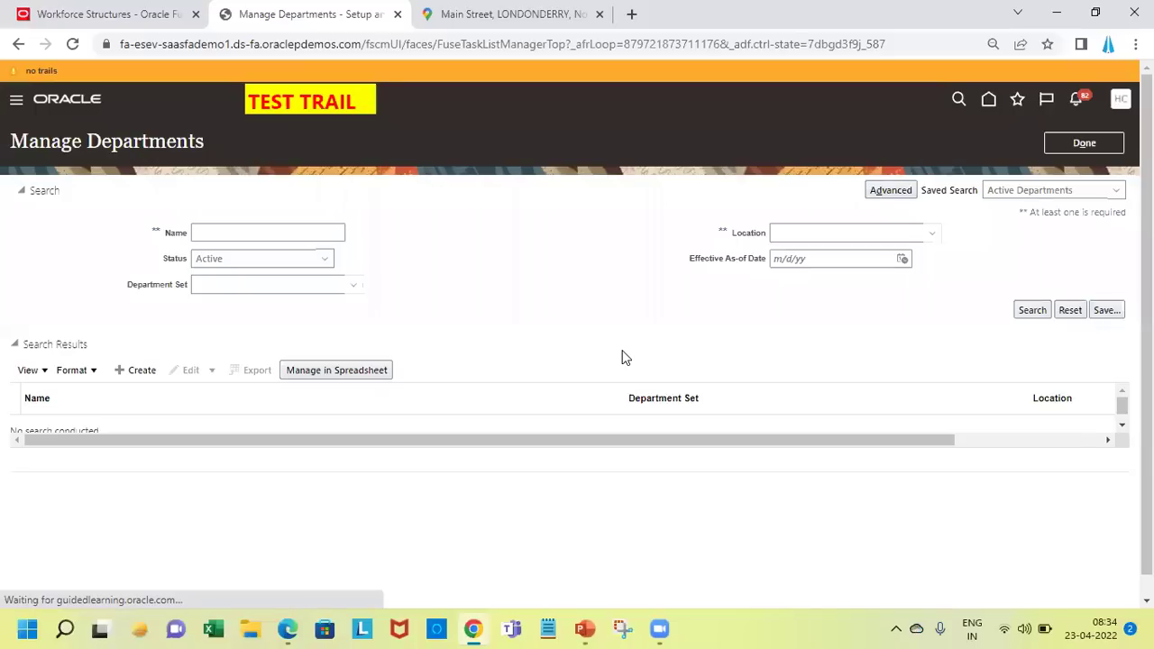
- Finish managing departments and start creating a grade through the Manage Grades task
left_click(1068, 151)
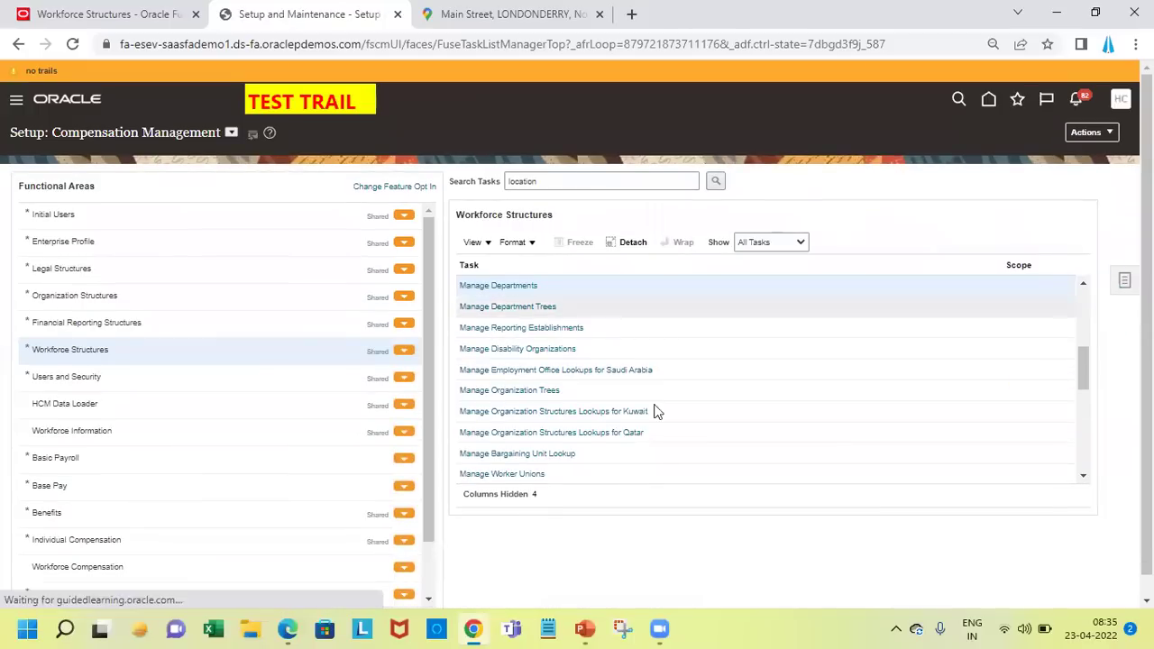
left_click(1081, 473)
left_click(1081, 474)
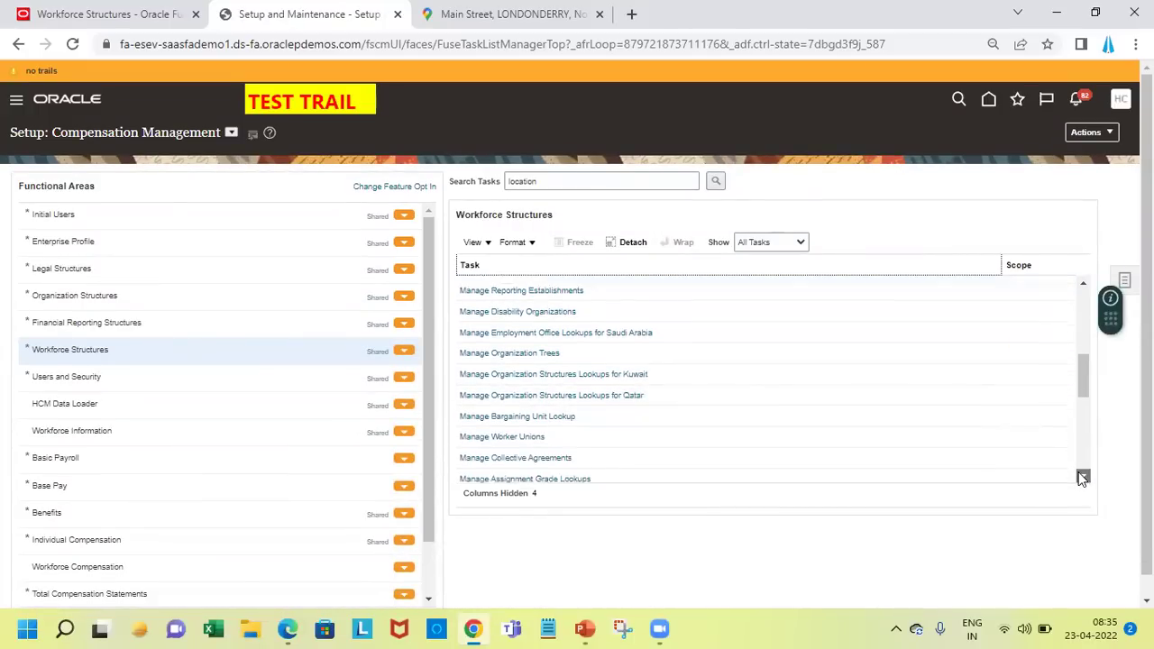
left_click(1081, 476)
left_click(1081, 474)
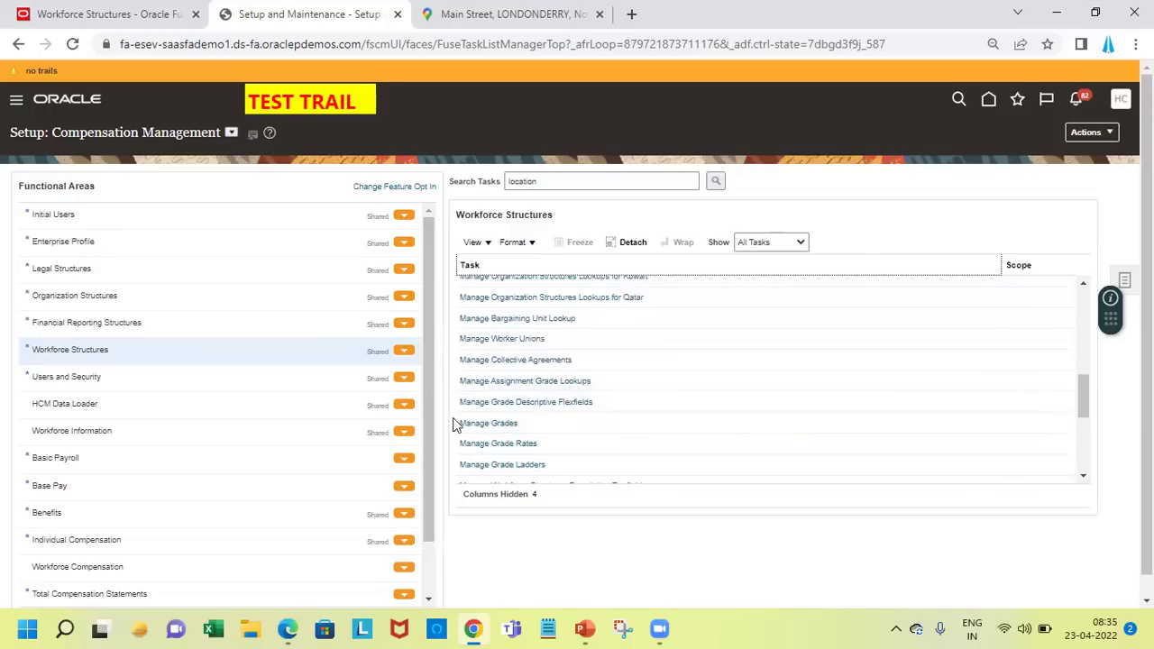
left_click(1083, 477)
left_click(1083, 476)
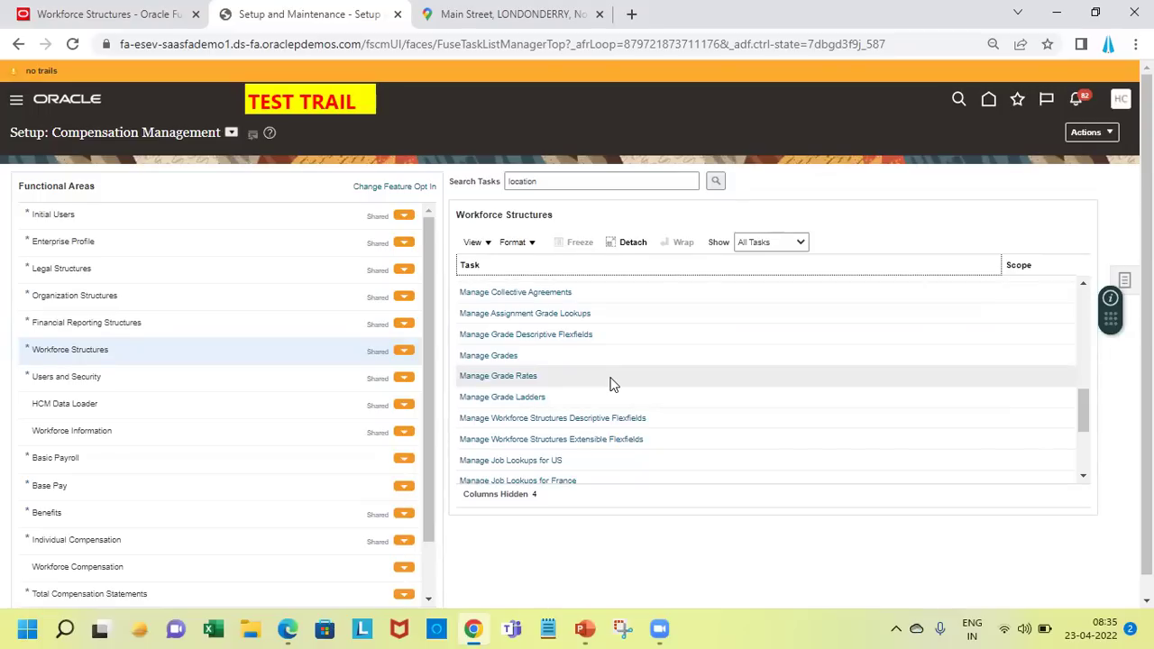
left_click(494, 357)
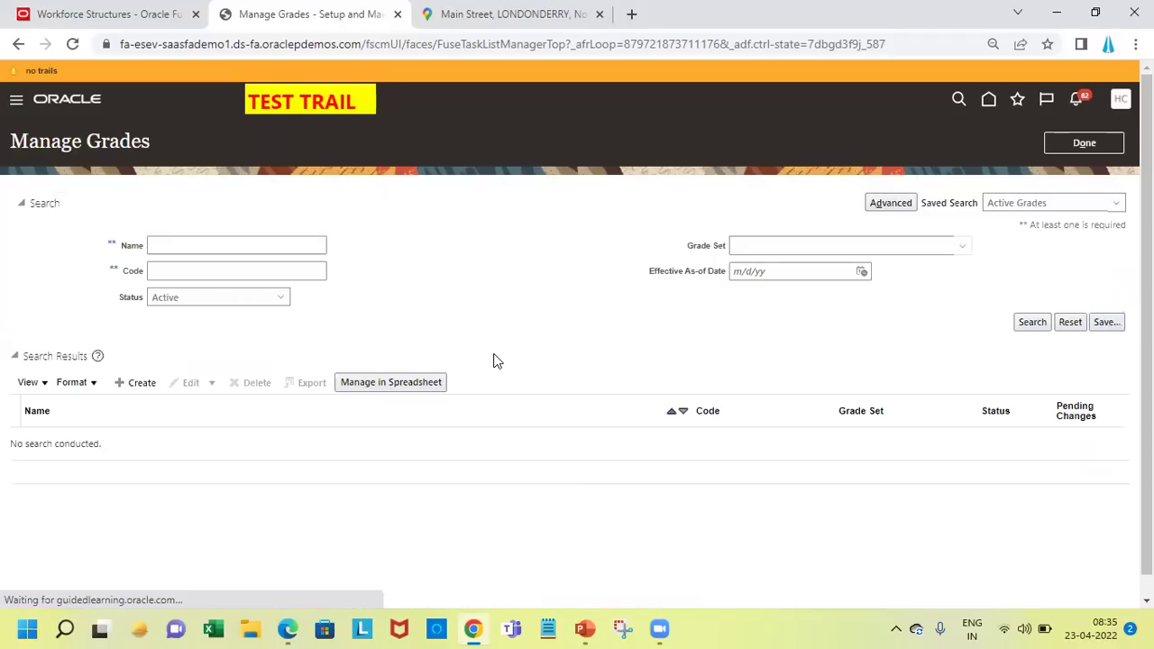
left_click(133, 386)
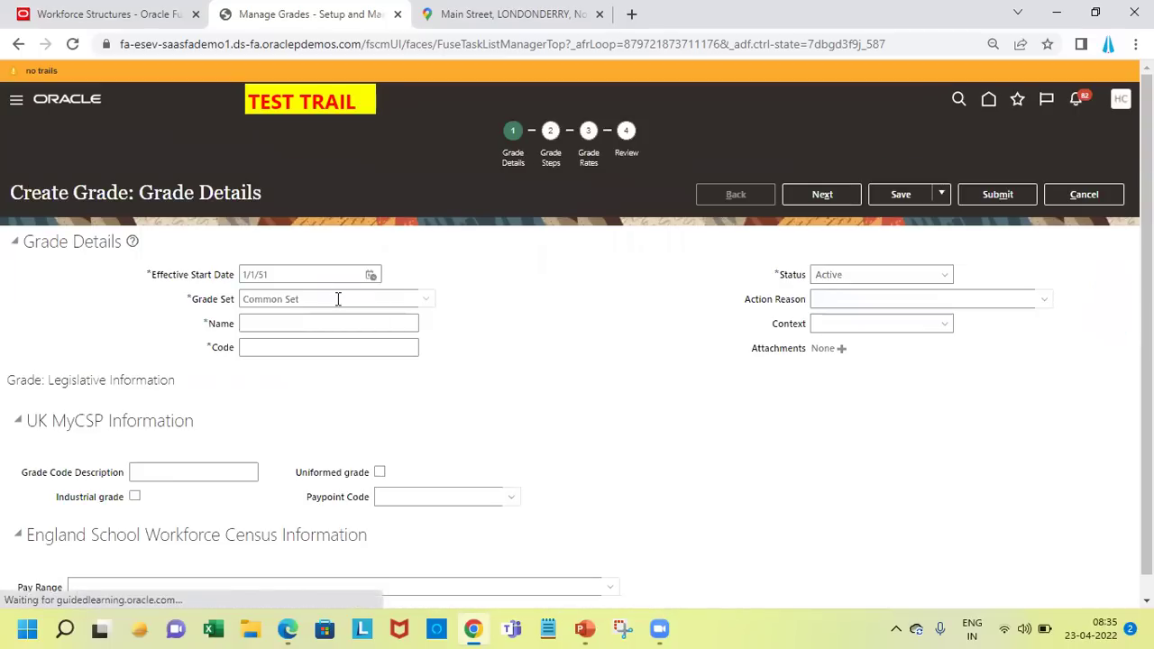
- Name the new grade SP Grade1 and give it the code SP_GRADE1
left_click(328, 323)
type("SP Grade1")
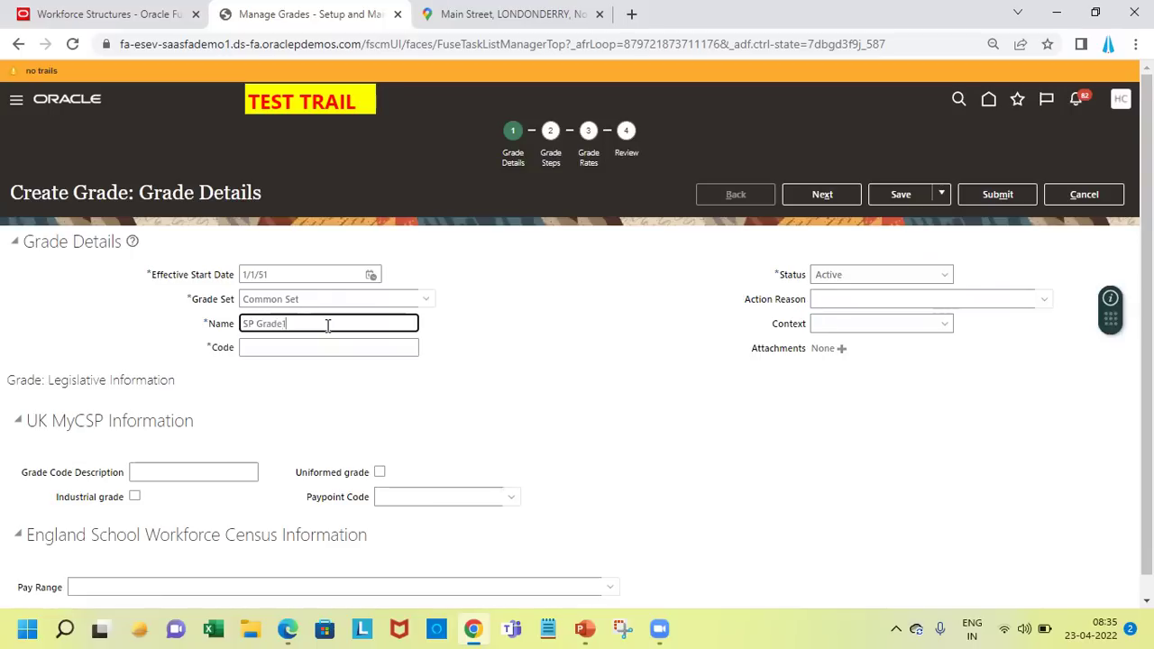
key("Tab")
type("SP ")
type("GRA")
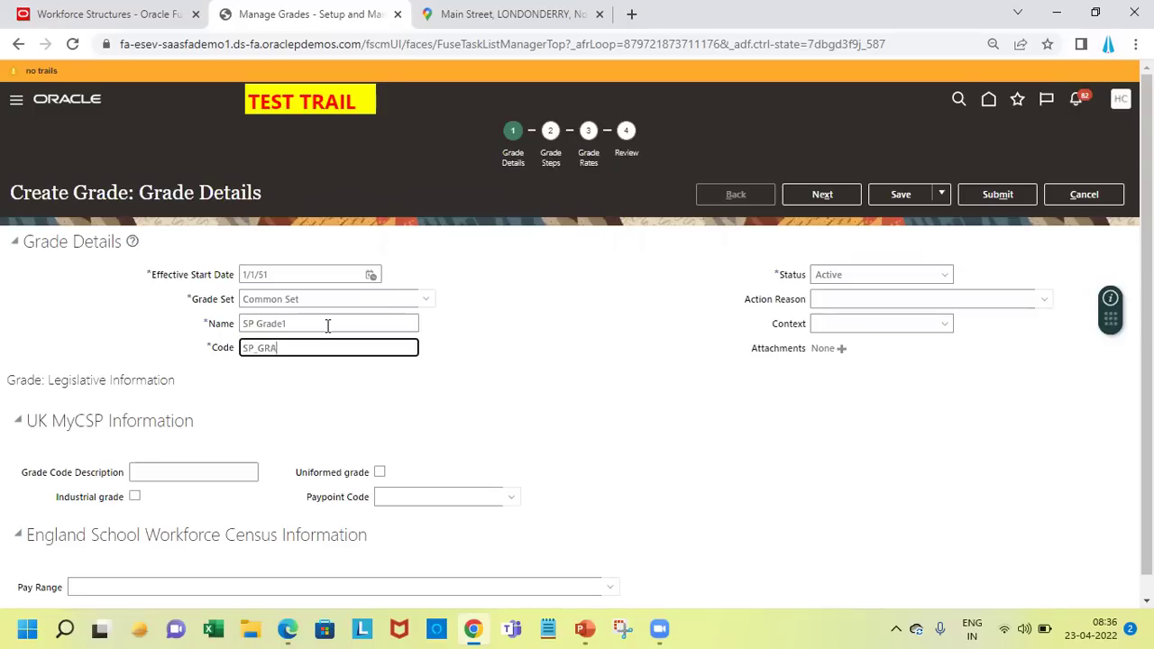
type("DE1")
key("Tab")
key("Tab")
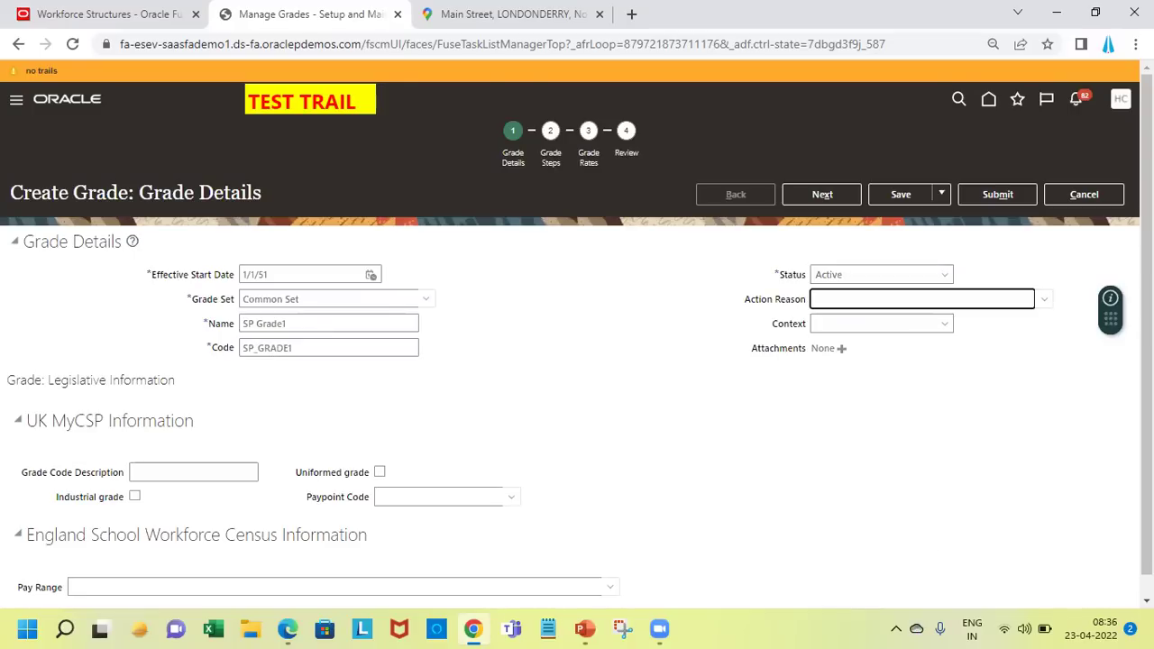
- Check the UK MyCSP Information section of the grade details and continue to the Grade Steps stage
scroll(570, 379, "down", 1)
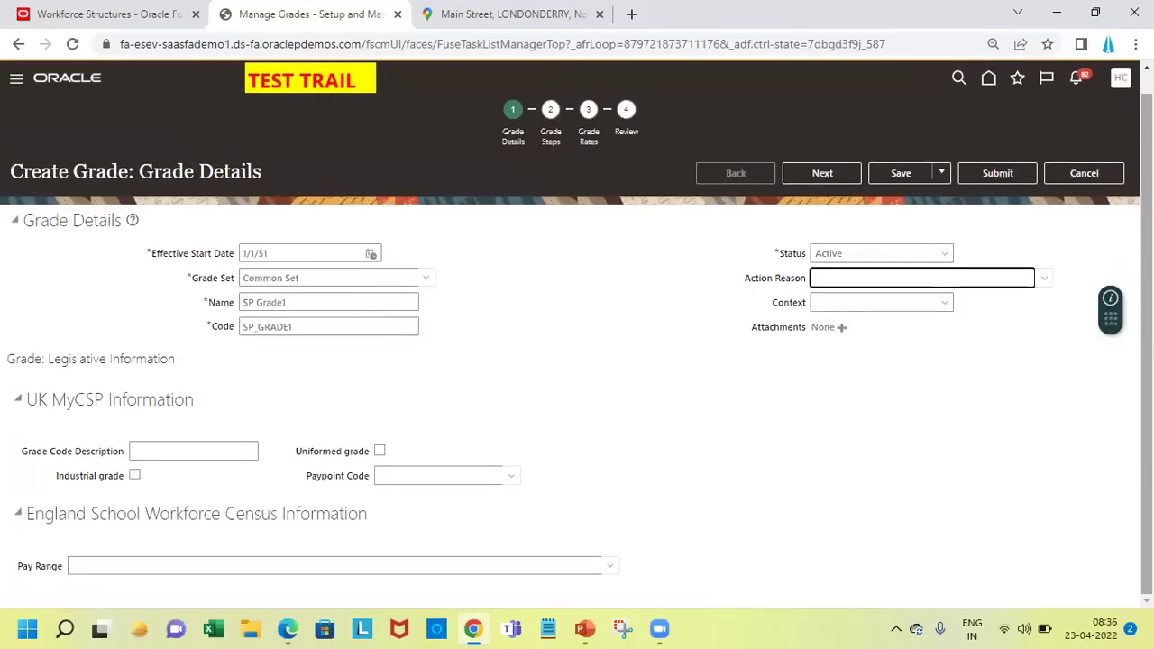
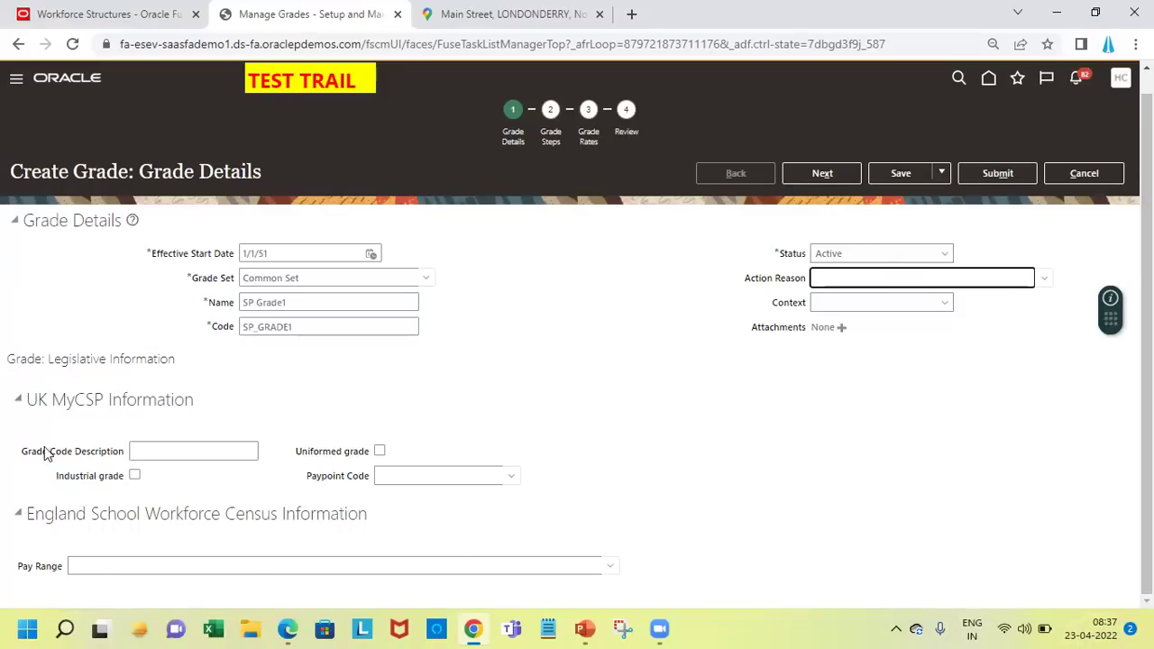
left_click(49, 403)
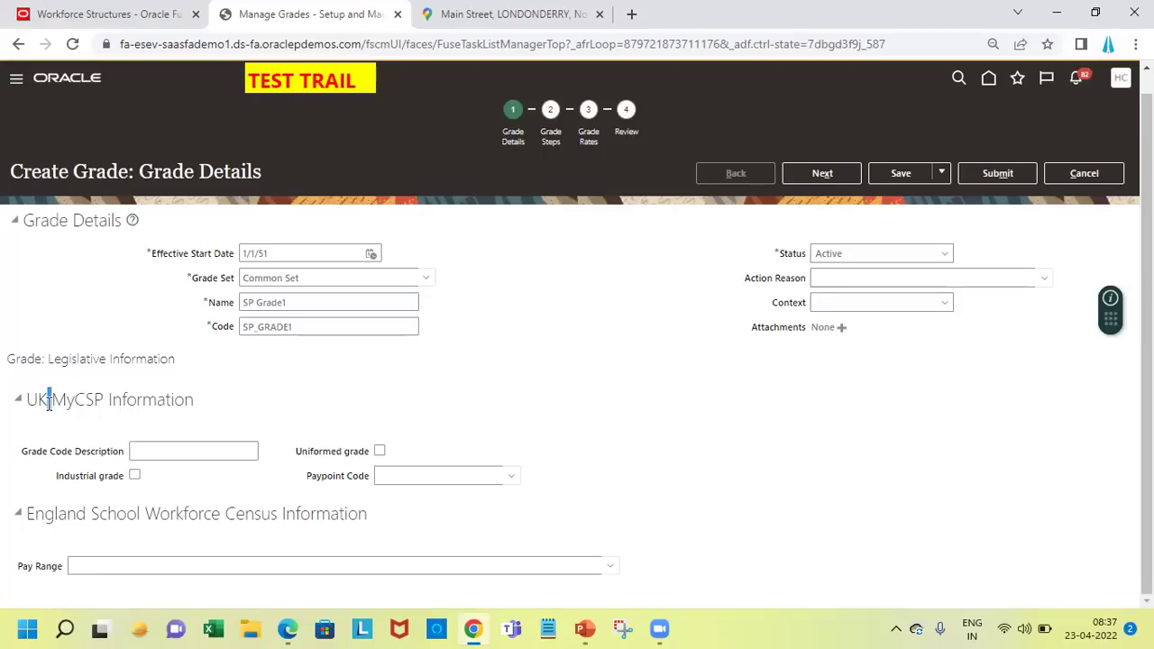
triple_click(48, 403)
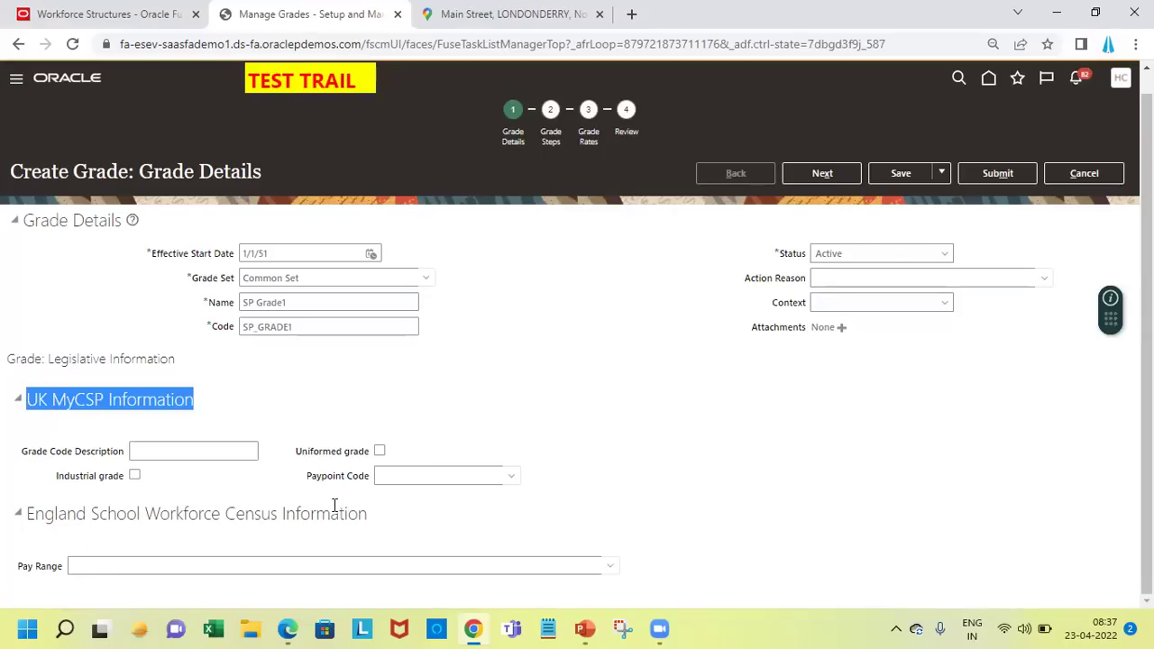
left_click(820, 174)
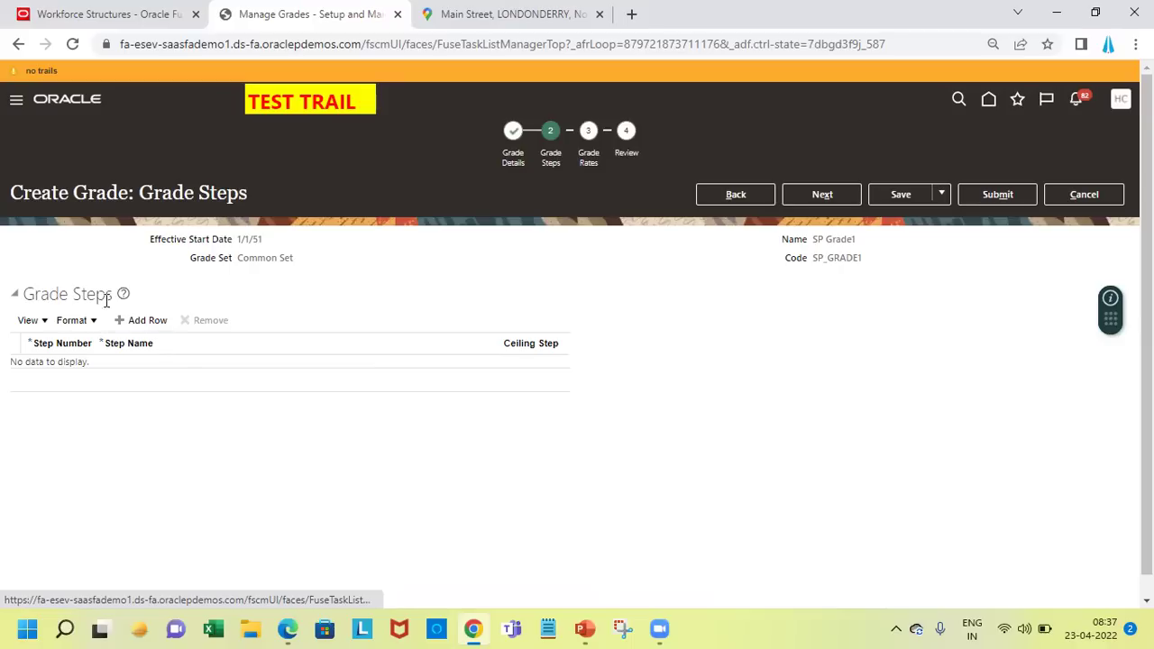
left_click(141, 325)
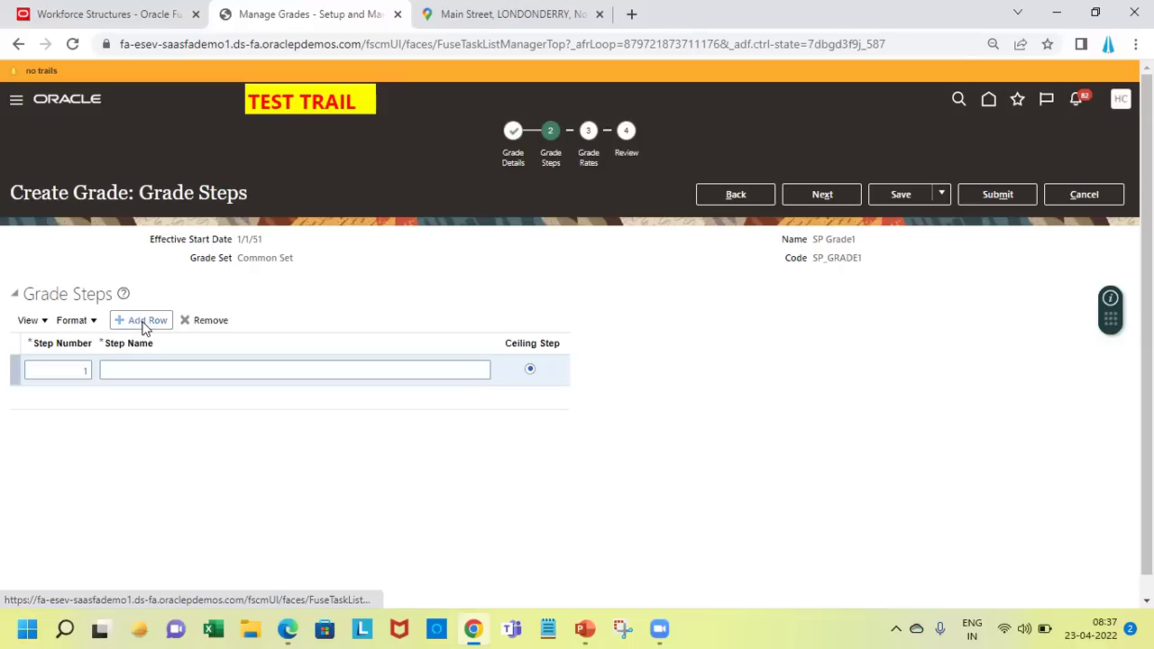
left_click(385, 363)
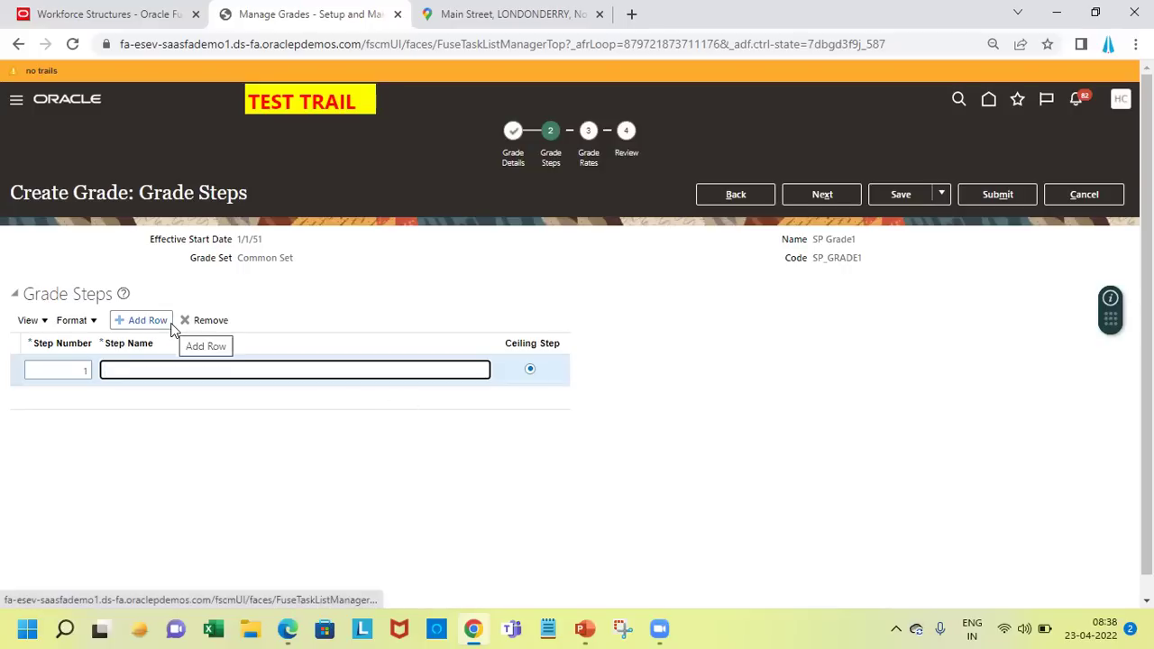
left_click(209, 323)
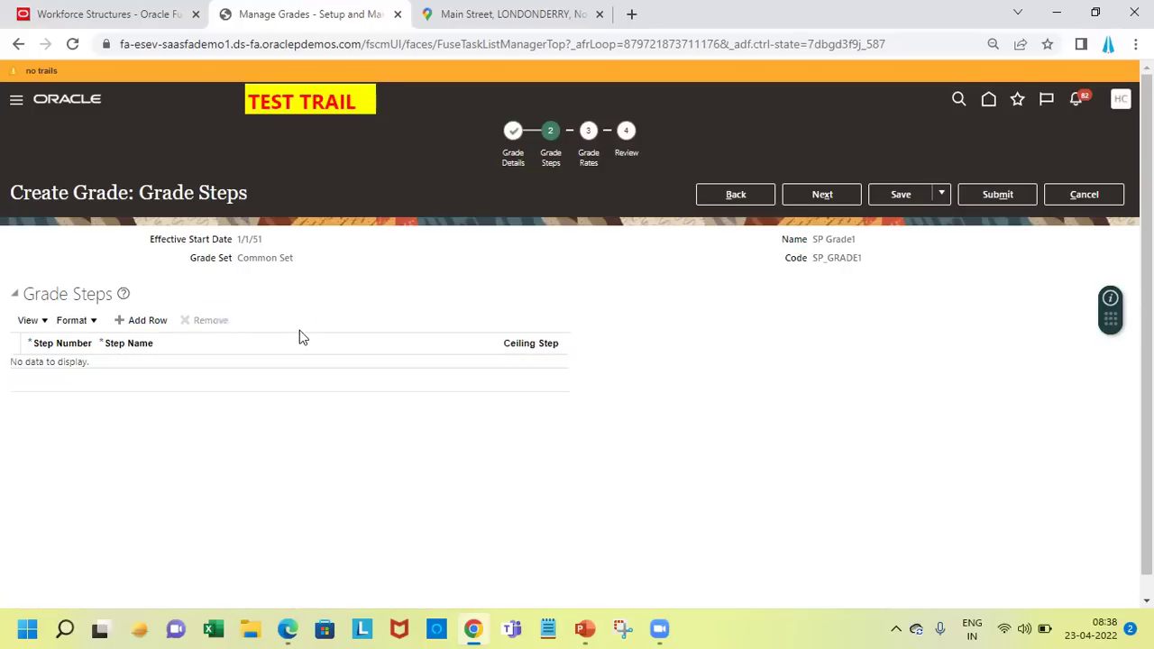
- Continue to the Grade Rates stage and choose US Legislative Data Group as the legislative data group
left_click(825, 194)
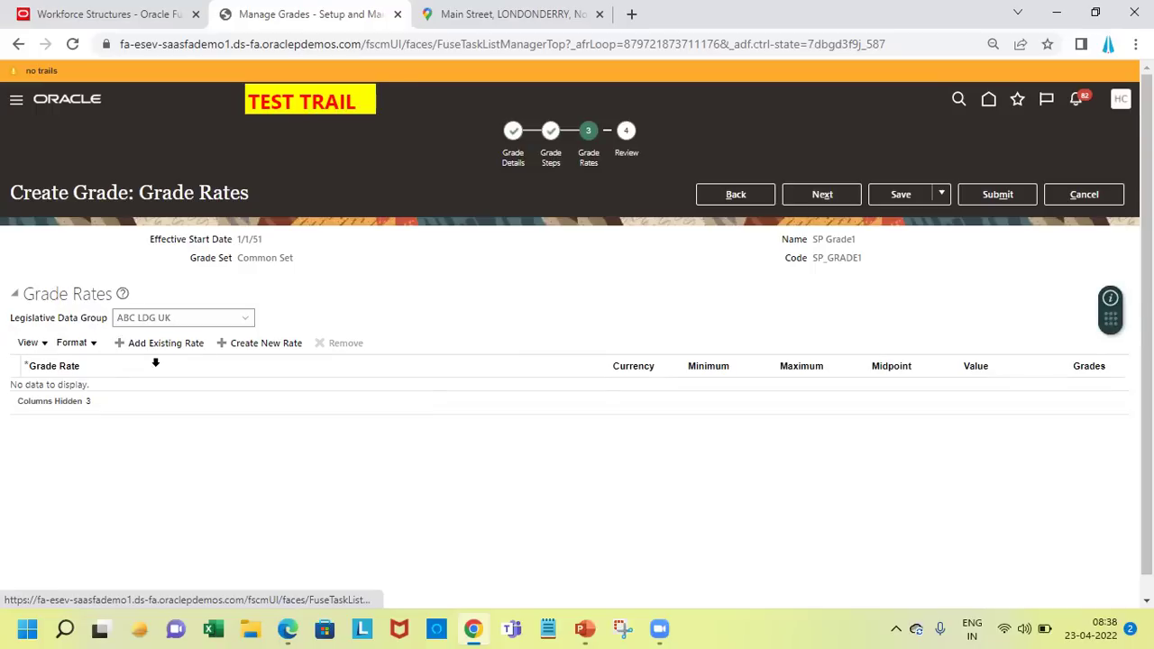
left_click(244, 319)
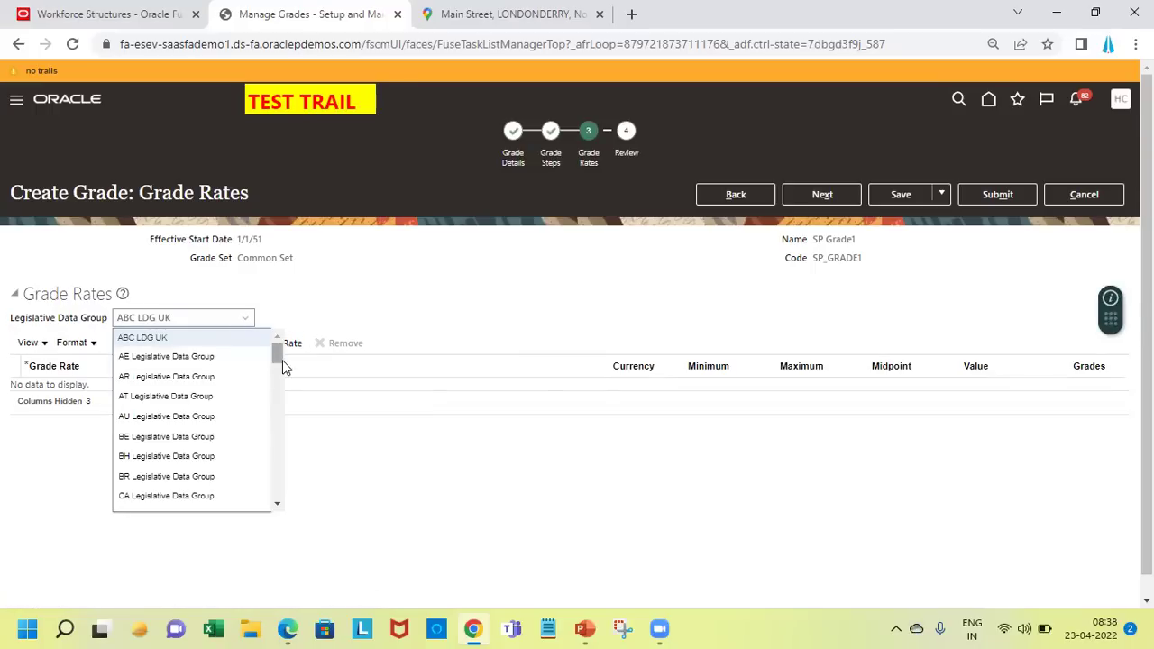
left_click(277, 390)
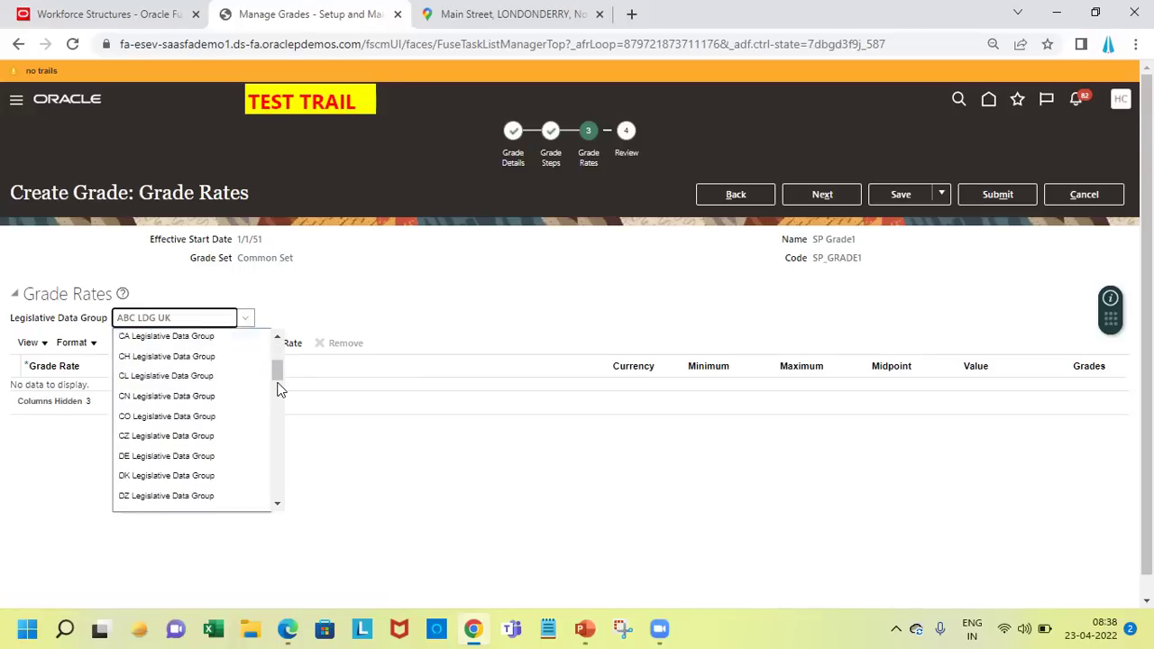
left_click(279, 438)
left_click(278, 467)
left_click(277, 467)
left_click(276, 467)
left_click(277, 487)
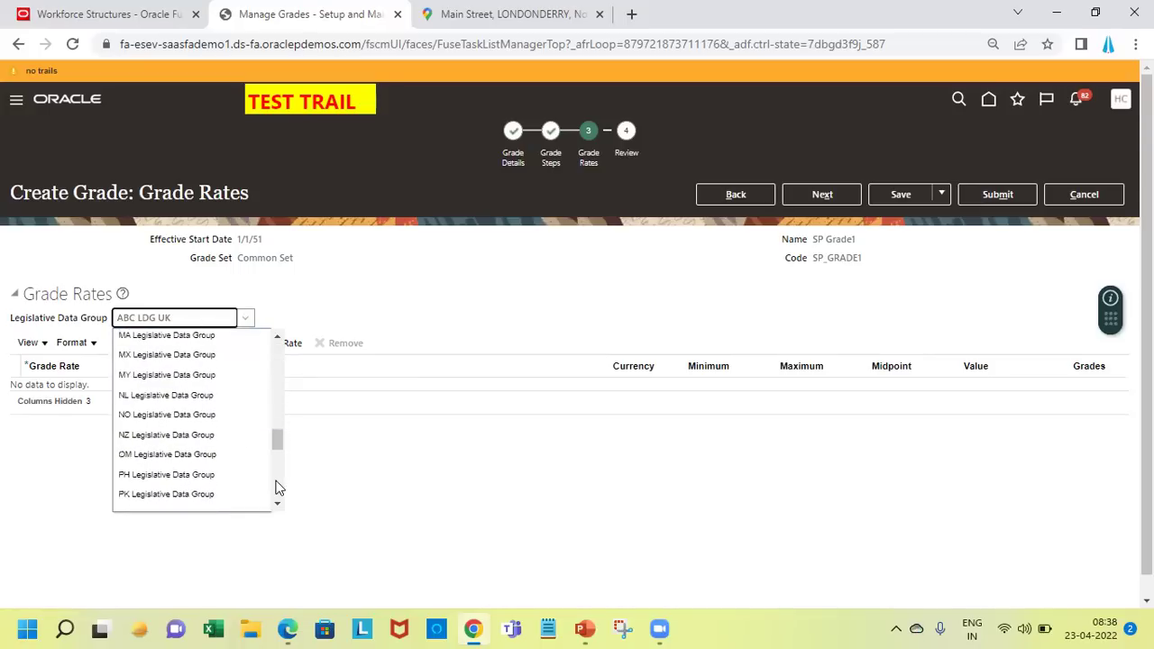
left_click(278, 488)
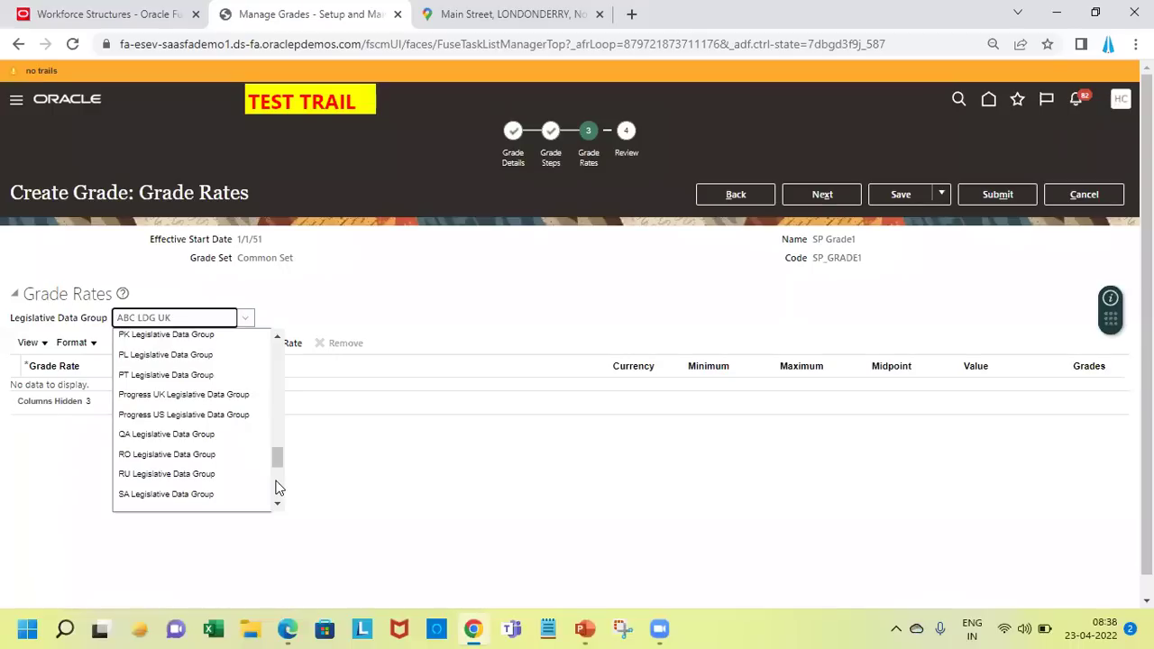
left_click(278, 487)
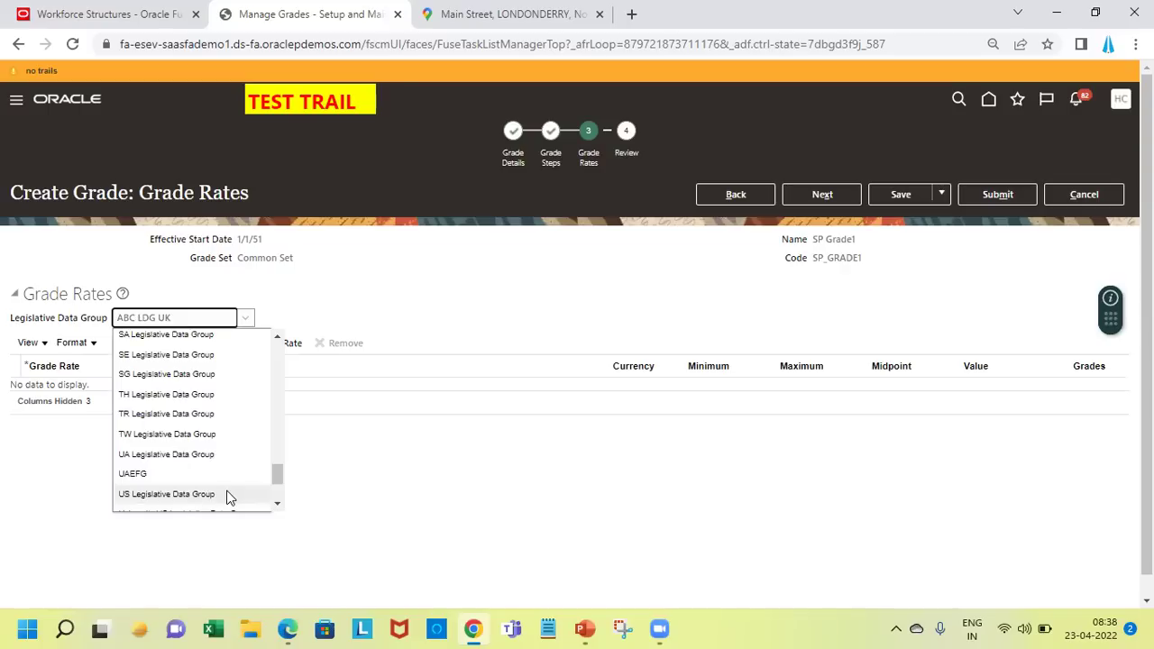
left_click(167, 494)
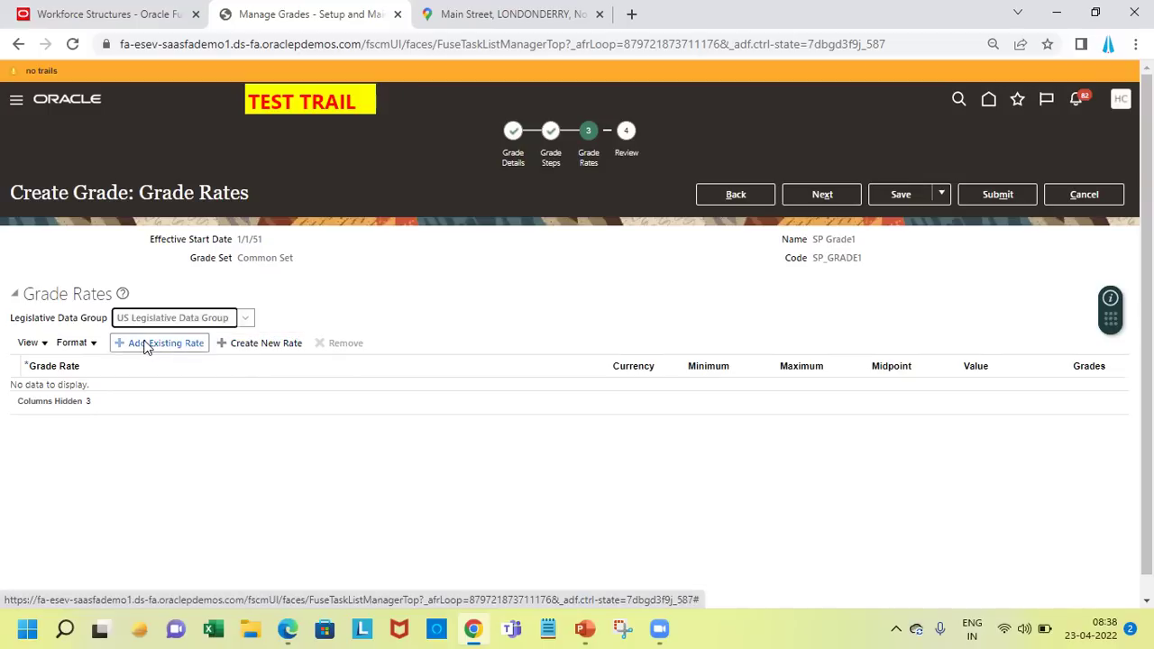
- Create a new grade rate named SP GRADE RATES, keeping the Salary rate type, Annually frequency and USD currency
left_click(260, 350)
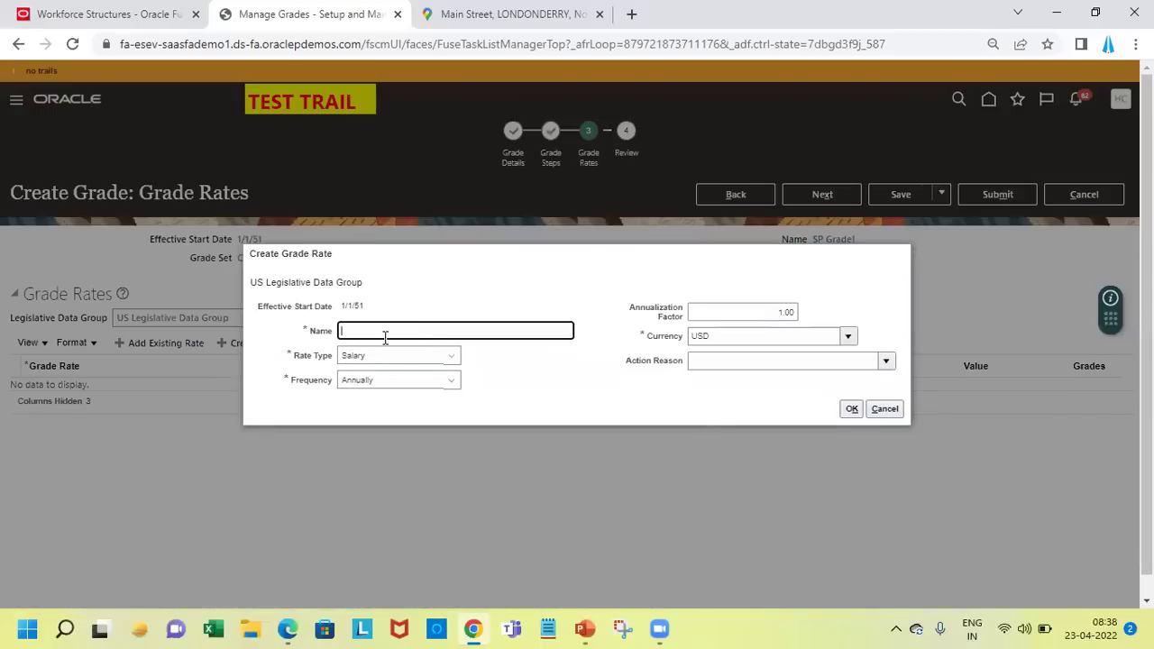
right_click(385, 340)
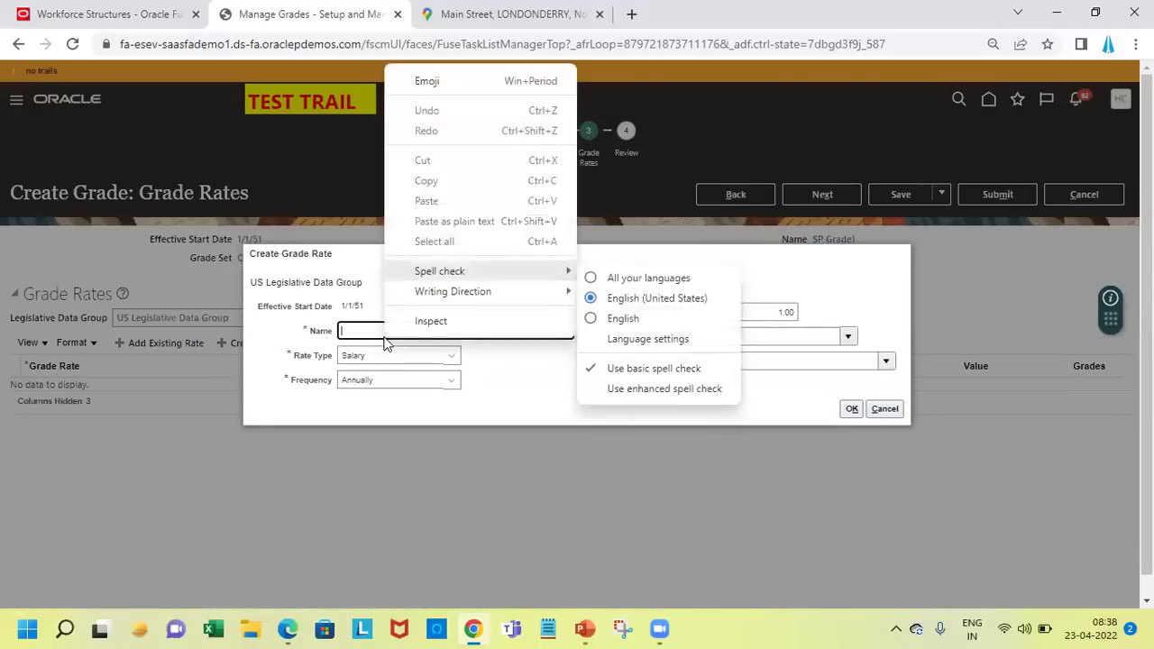
left_click(376, 332)
type("SP GRADE RA")
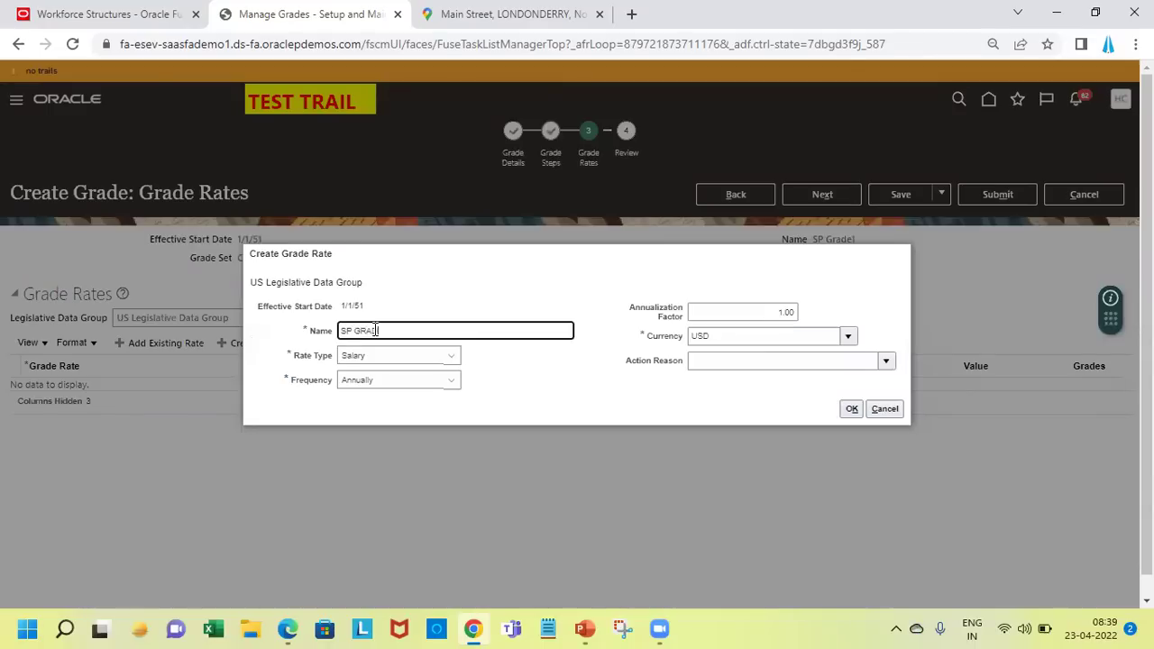
type("TES")
key("Tab")
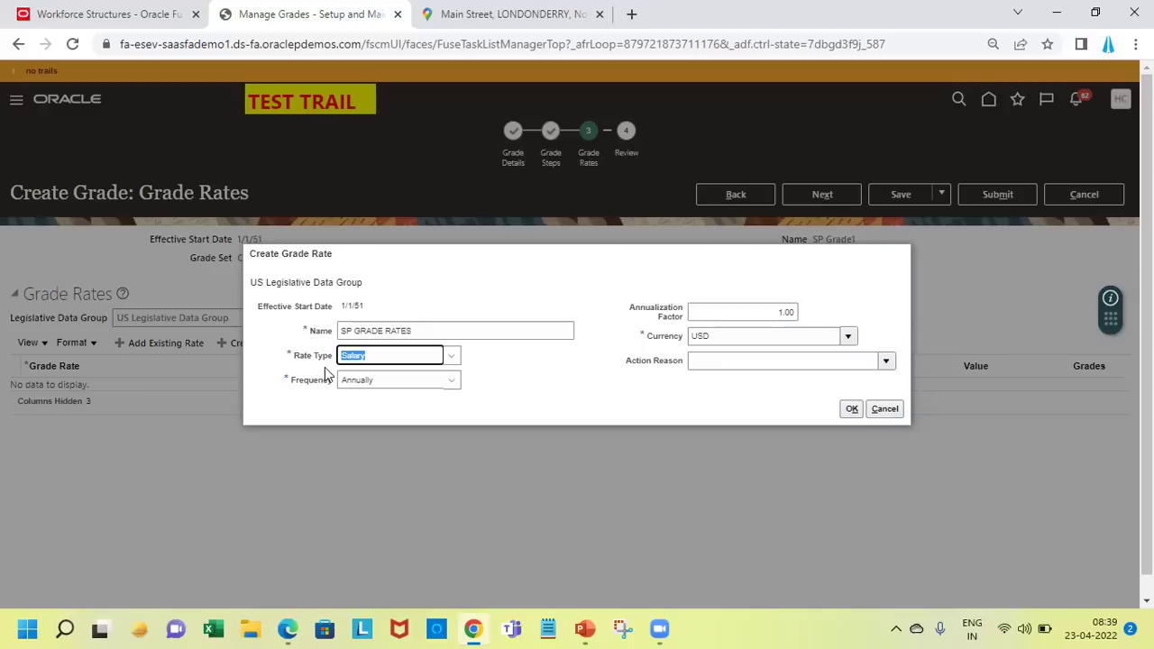
left_click(399, 390)
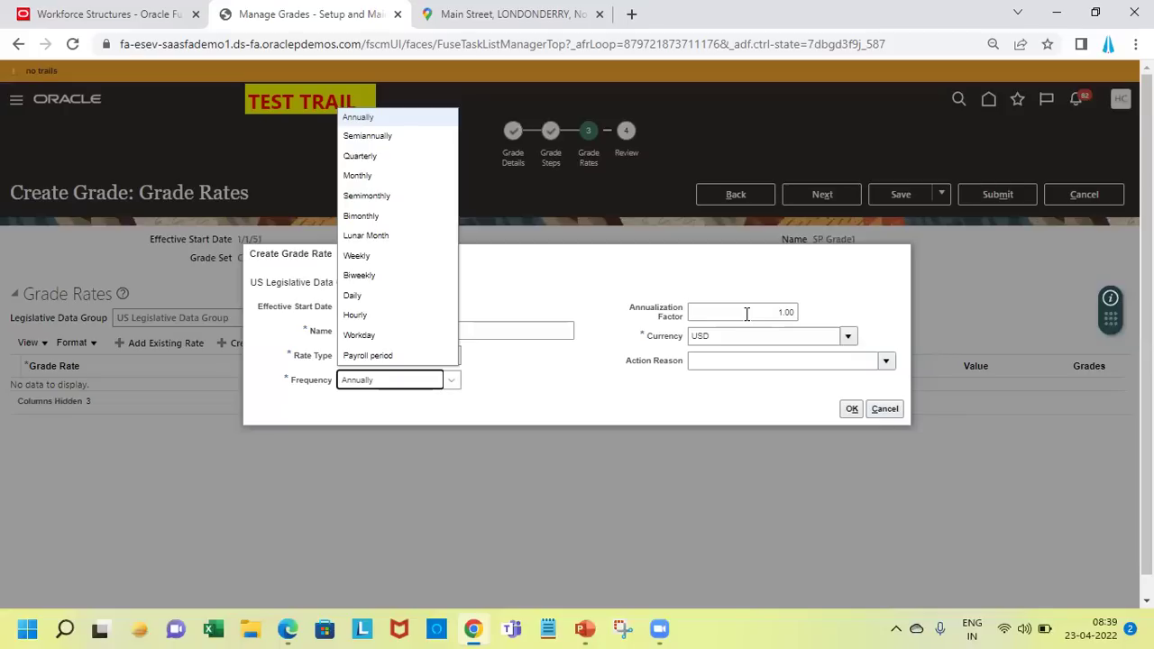
left_click(668, 417)
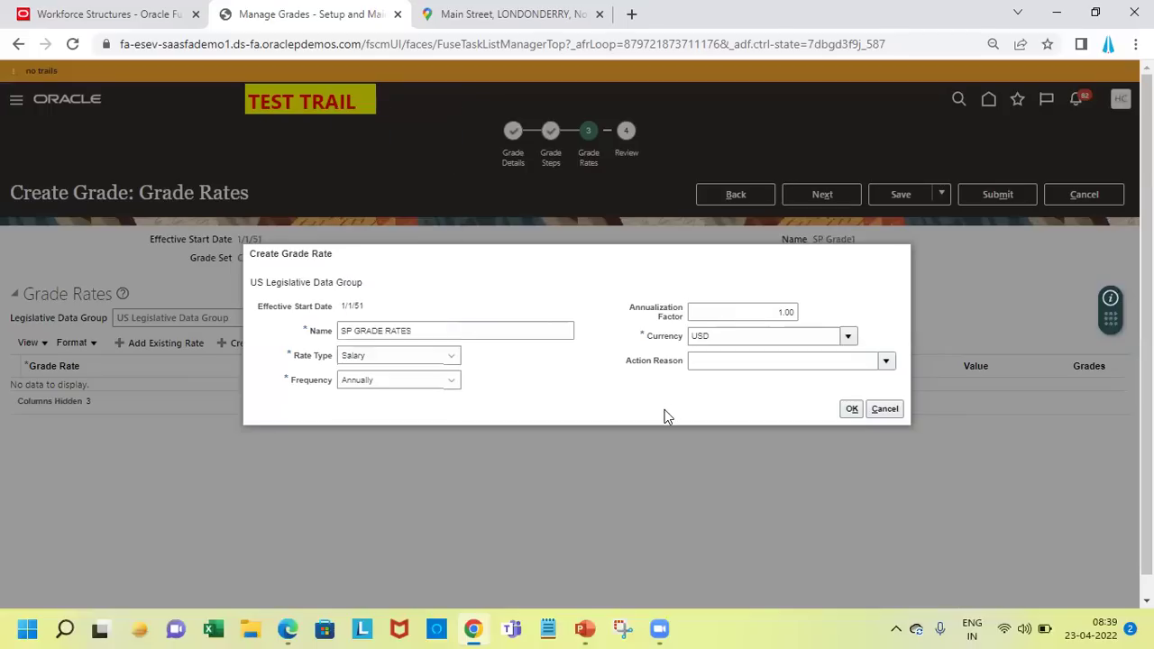
left_click(851, 412)
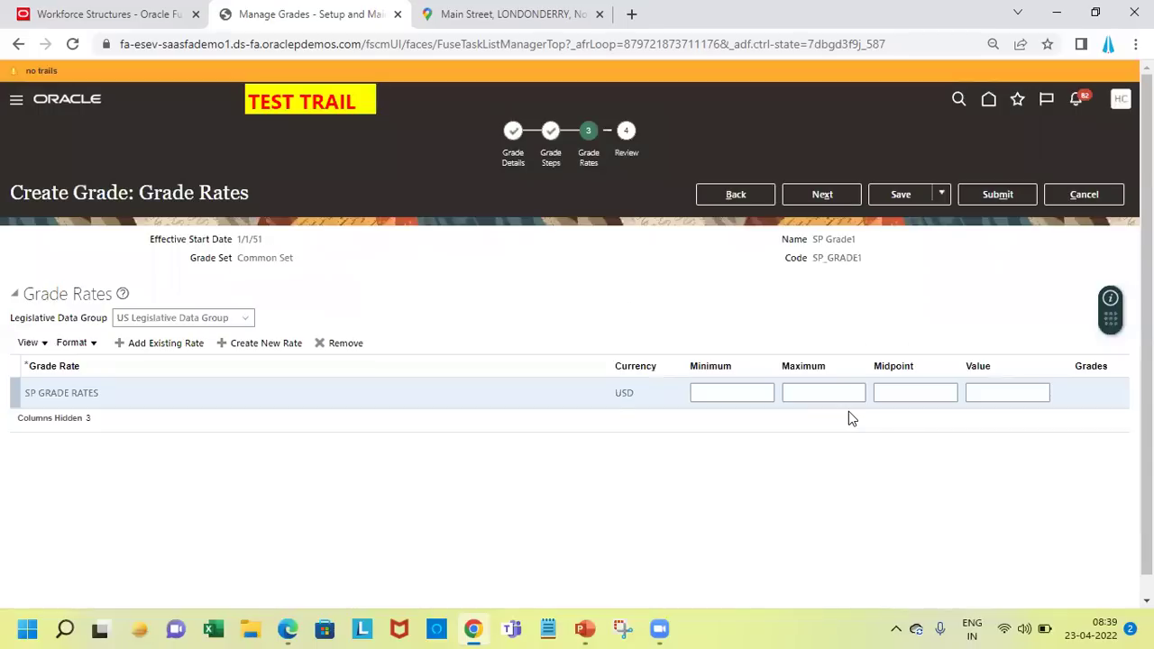
- Set the SP GRADE RATES minimum to 100,000 and maximum to 150,000, leaving the Value field empty
left_click(747, 392)
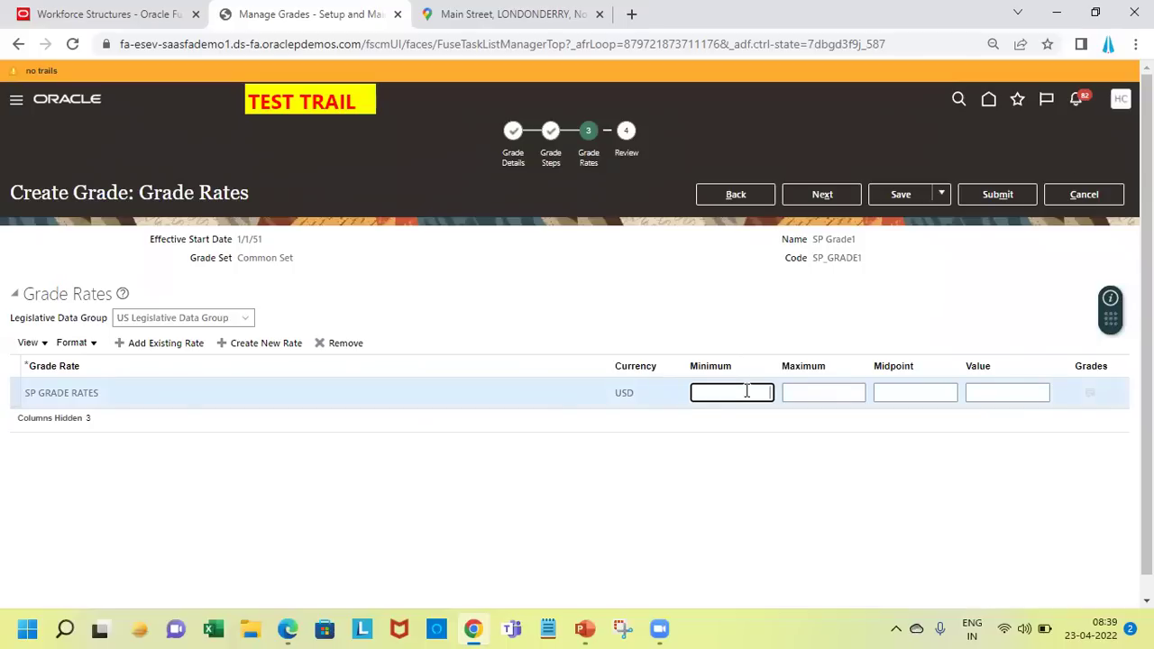
type("10000")
key("Tab")
type("150000")
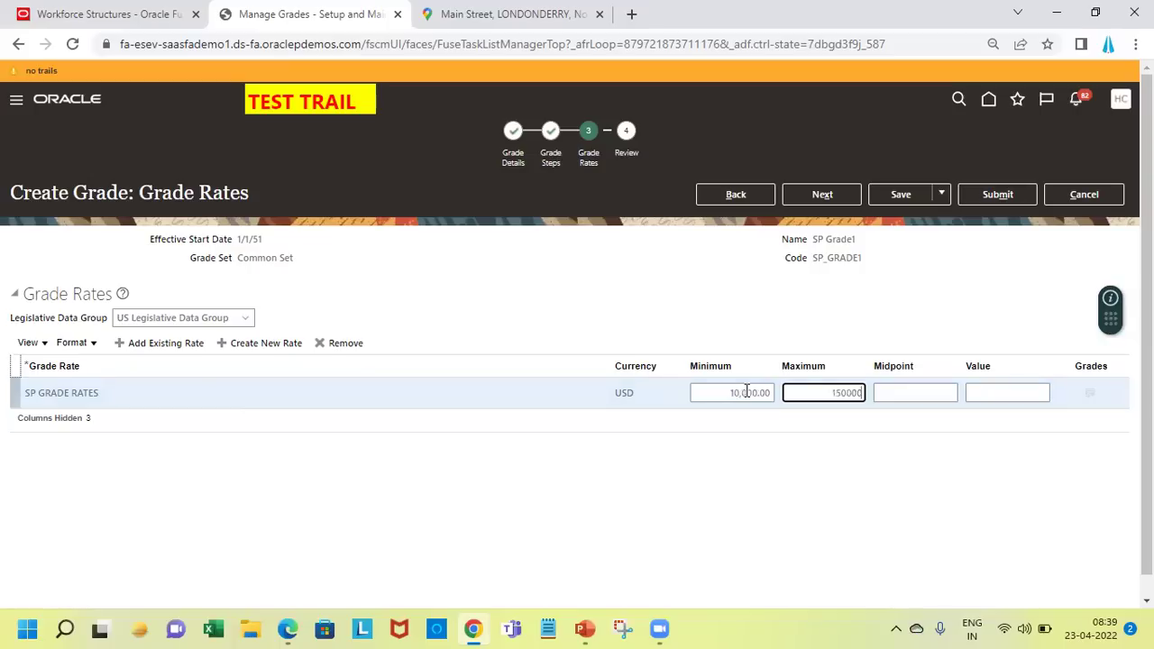
key("Tab")
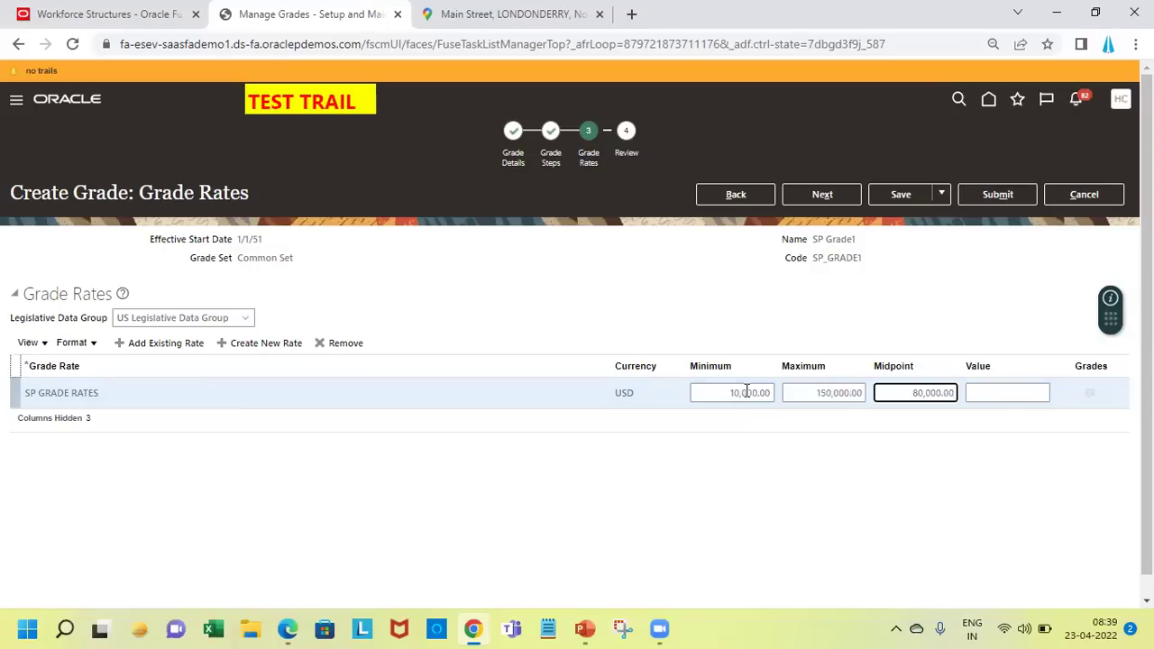
left_click(853, 392)
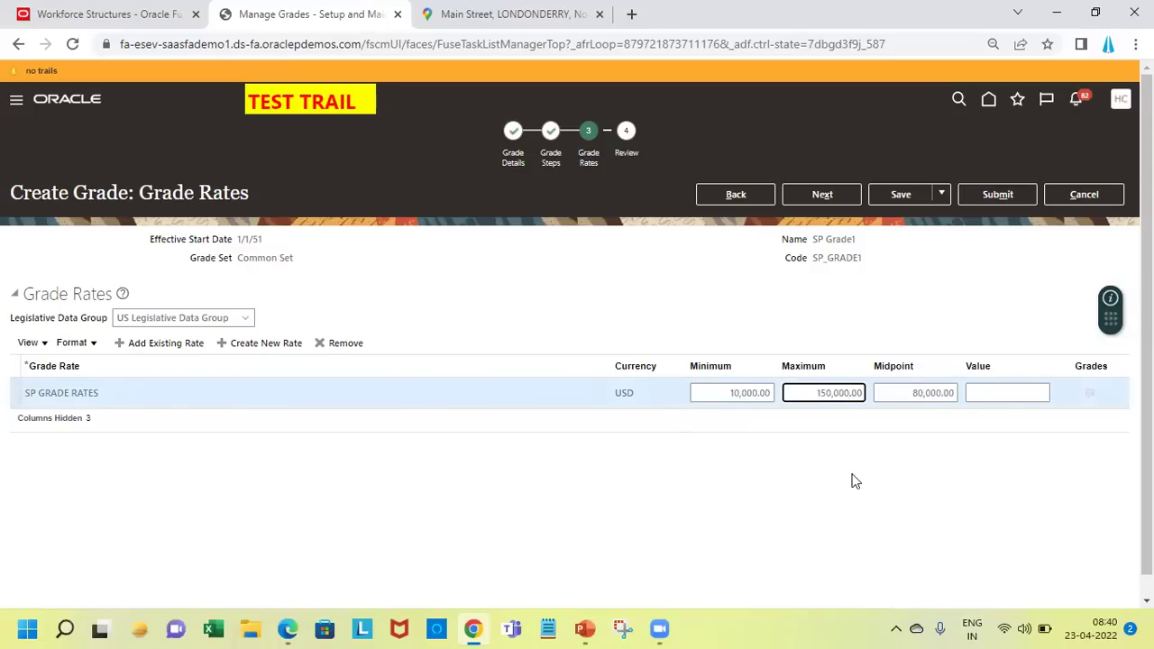
left_click(749, 393)
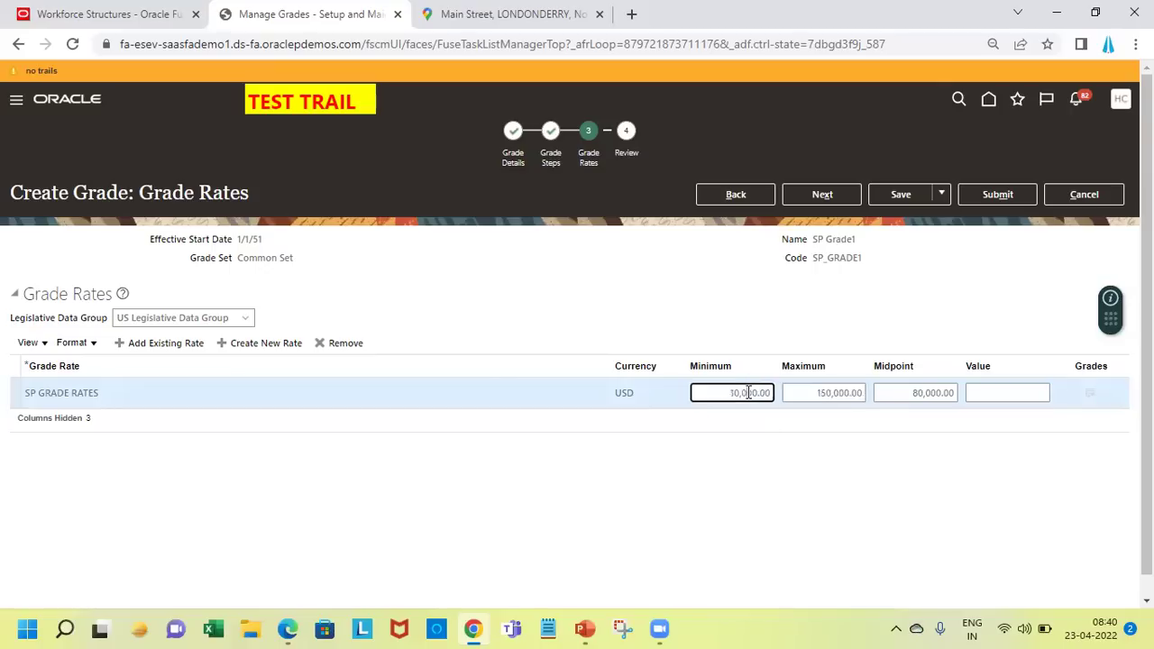
key("Tab")
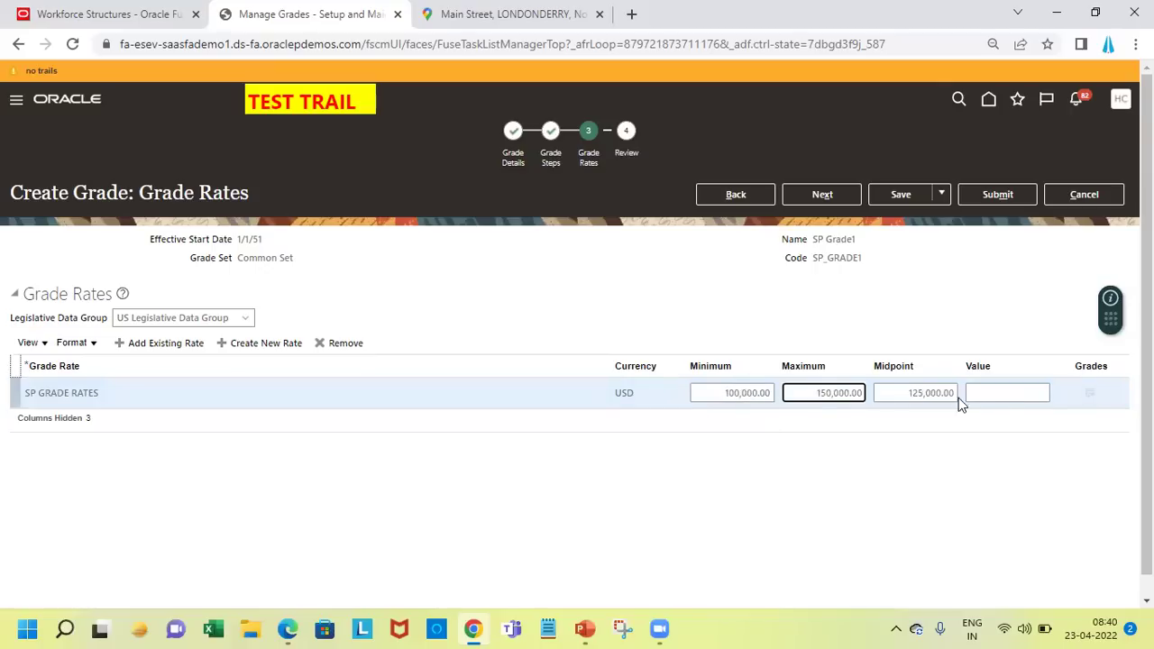
left_click(1009, 397)
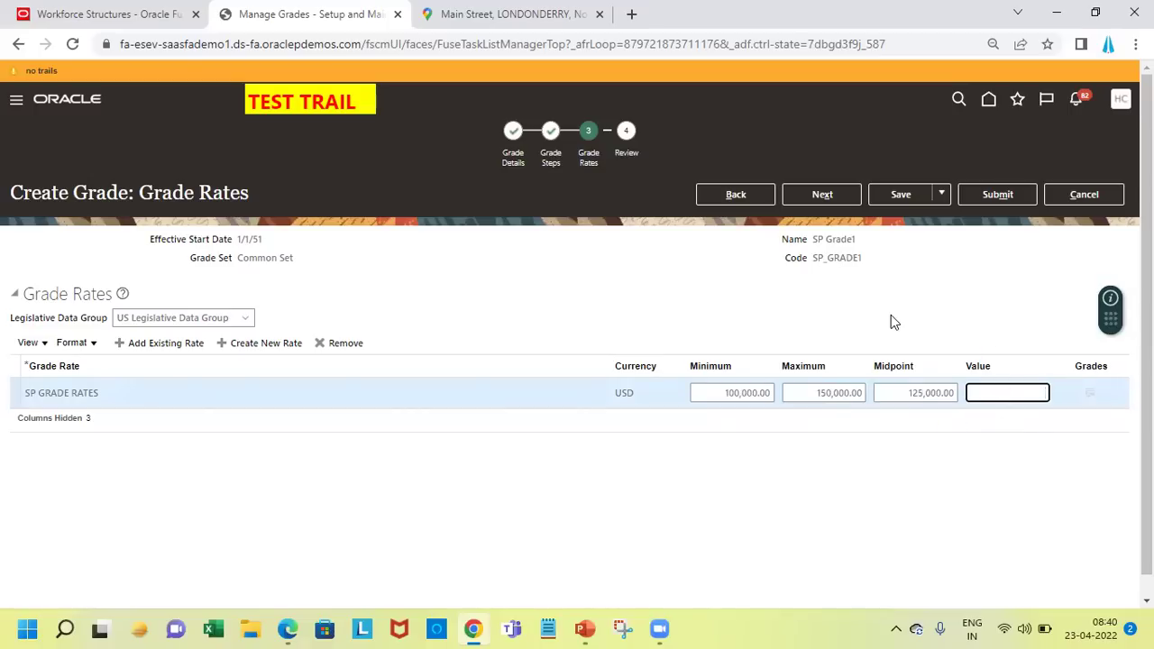
- Continue to the Review stage, submit the SP Grade1 grade and confirm the request
left_click(823, 195)
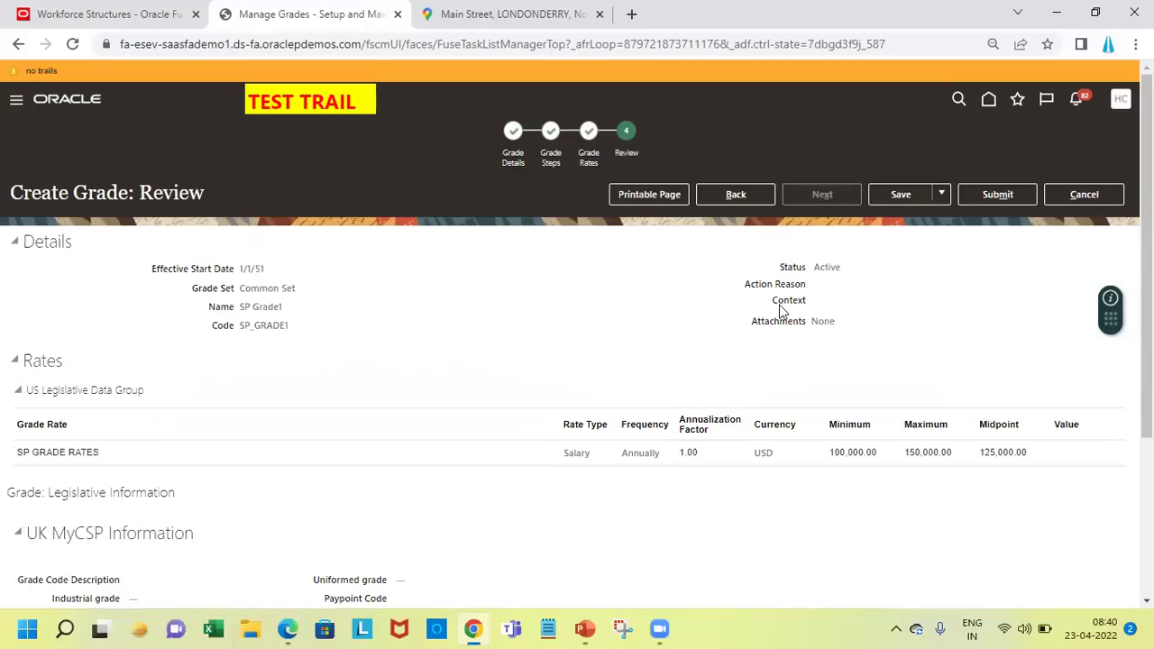
left_click(996, 194)
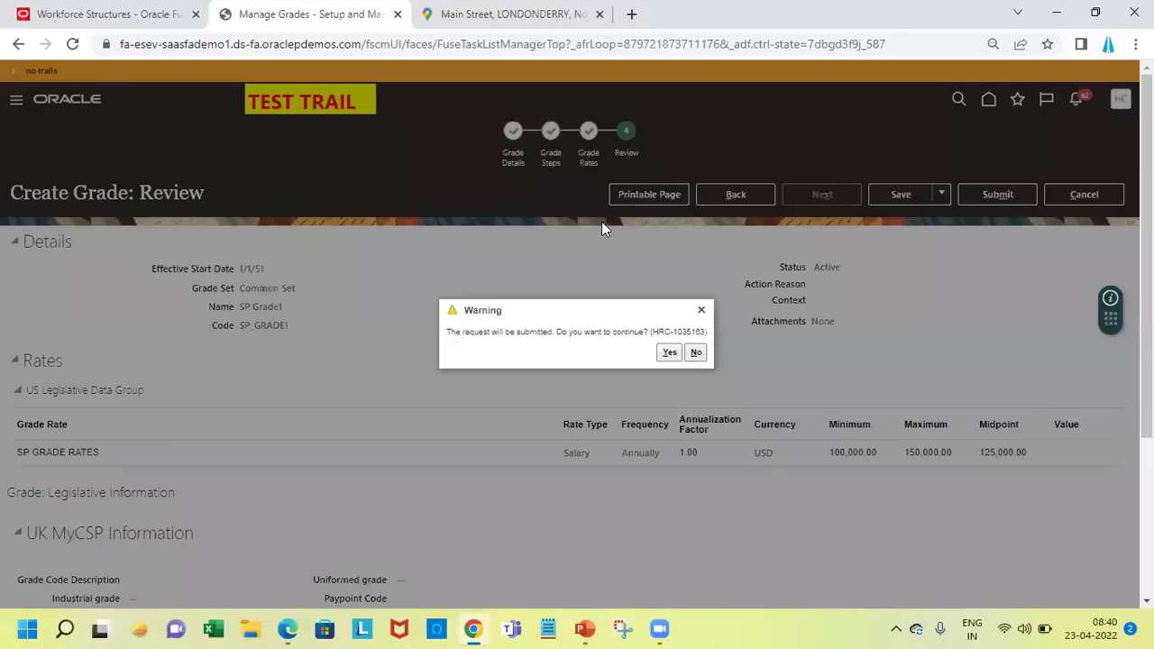
left_click(669, 352)
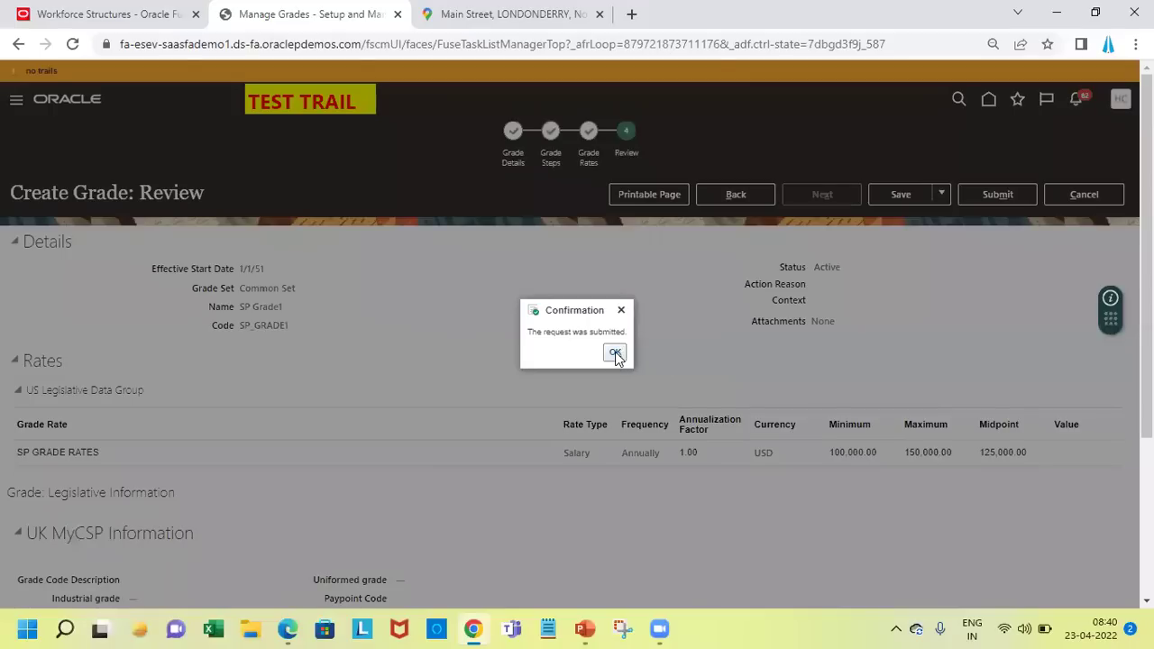
left_click(615, 354)
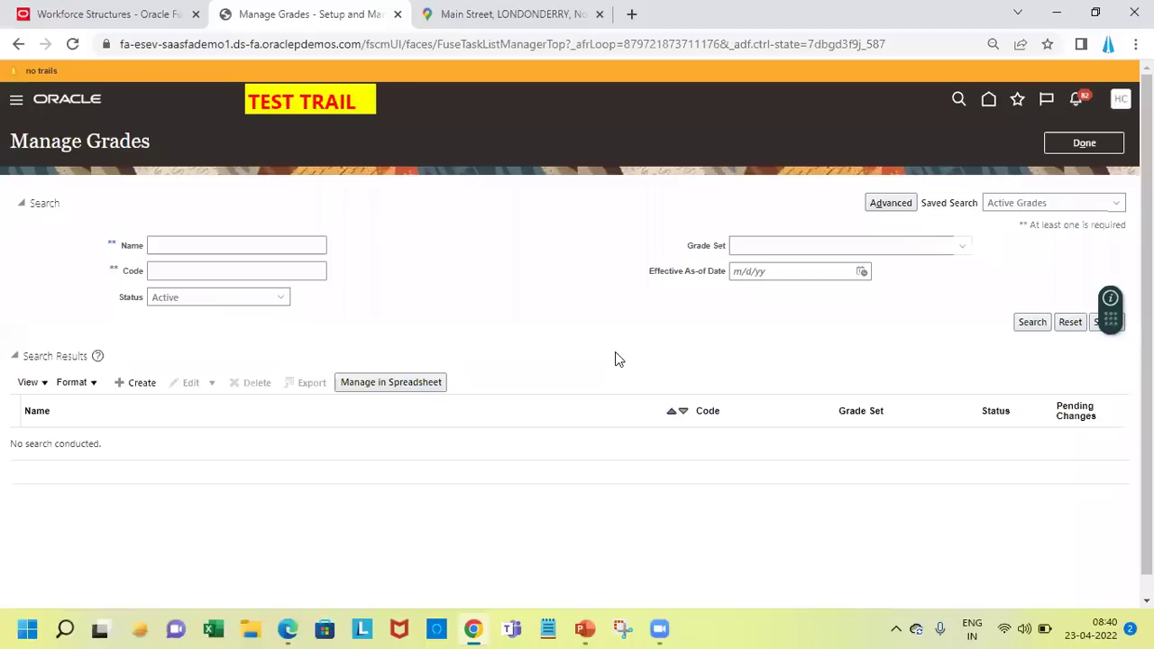
- Search the active grades for names starting with SP
left_click(287, 243)
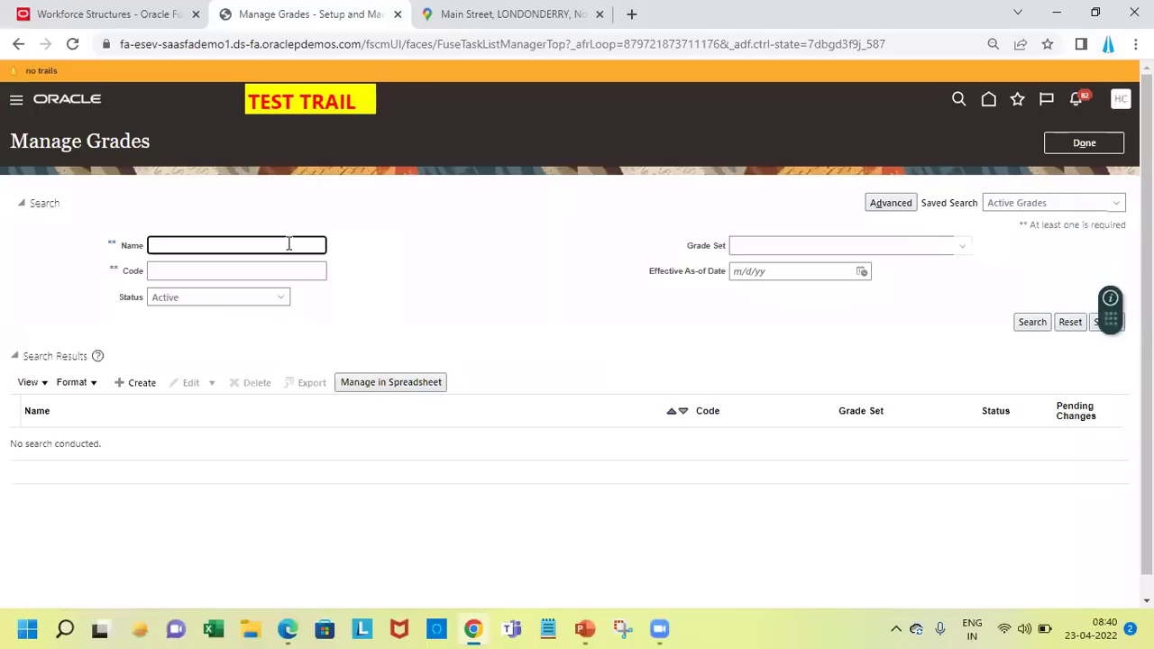
type("SP")
key("Return")
left_click(1034, 324)
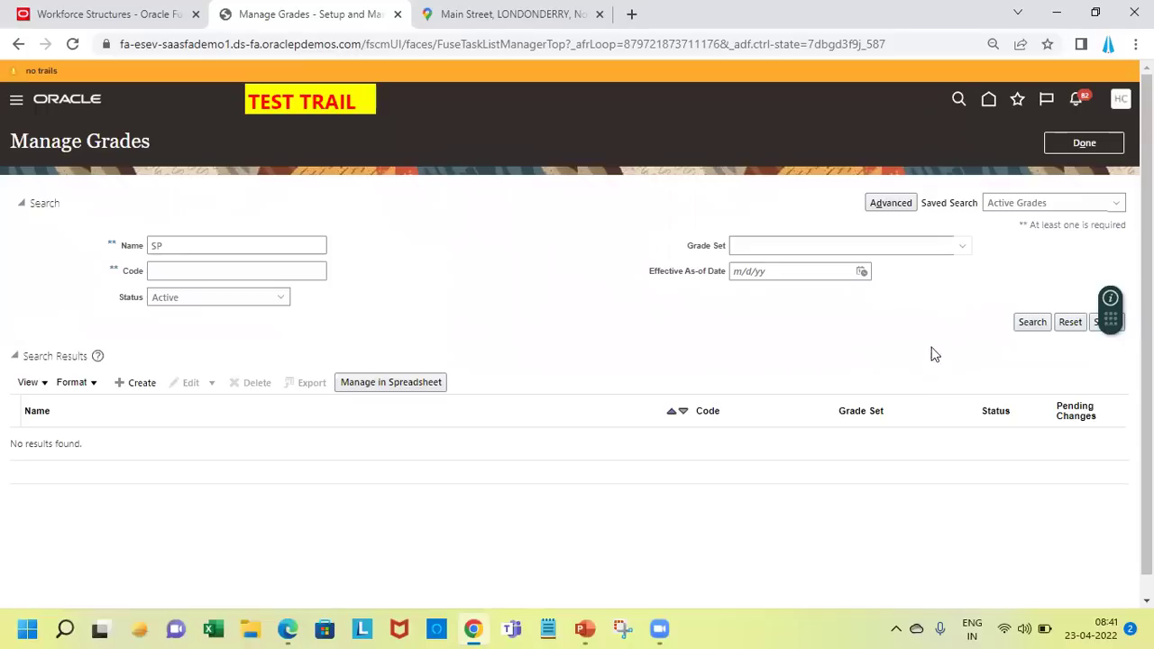
left_click(1040, 324)
- Close and reopen the Manage Grades task, and search for SP grades by name again
left_click(1102, 147)
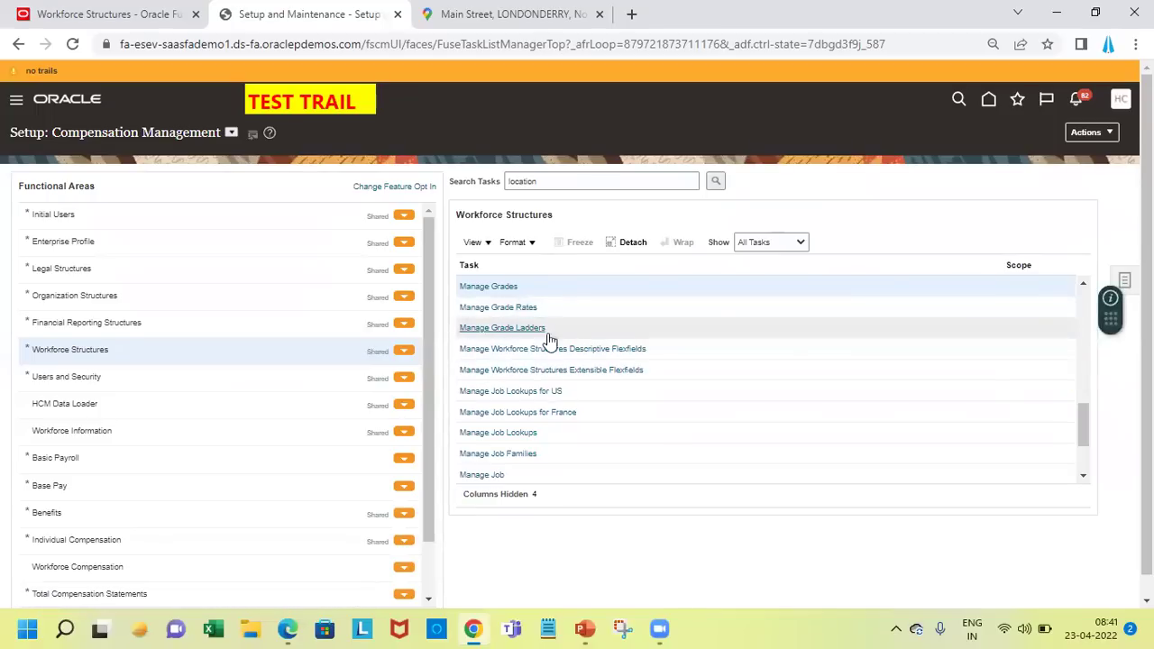
left_click(499, 286)
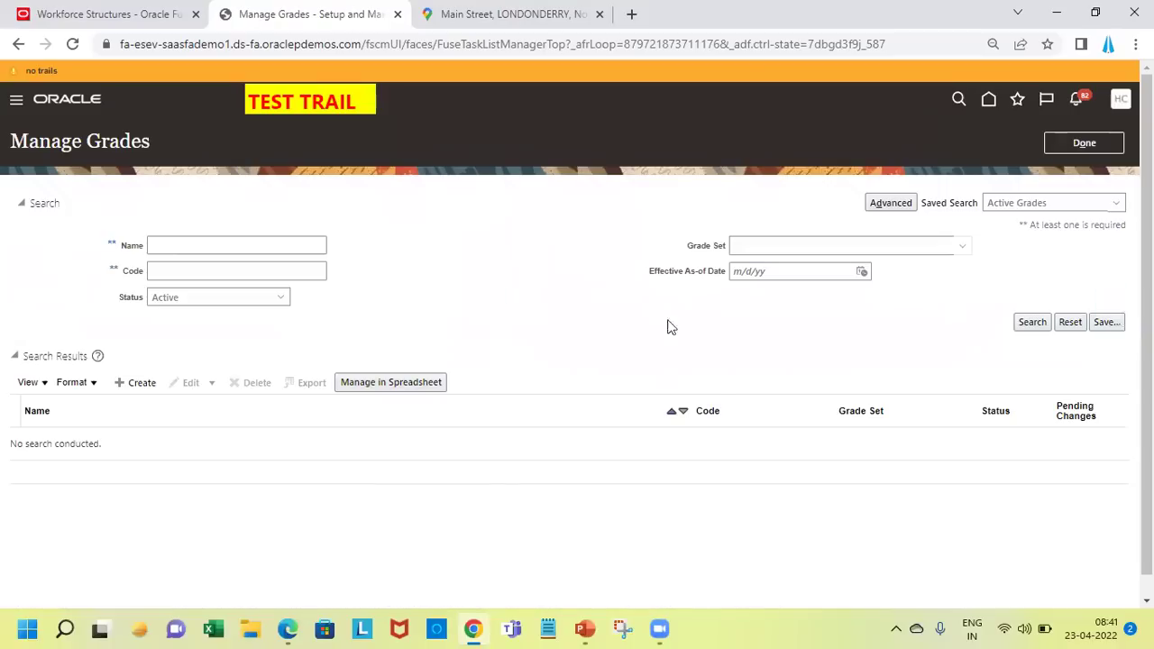
left_click(1028, 325)
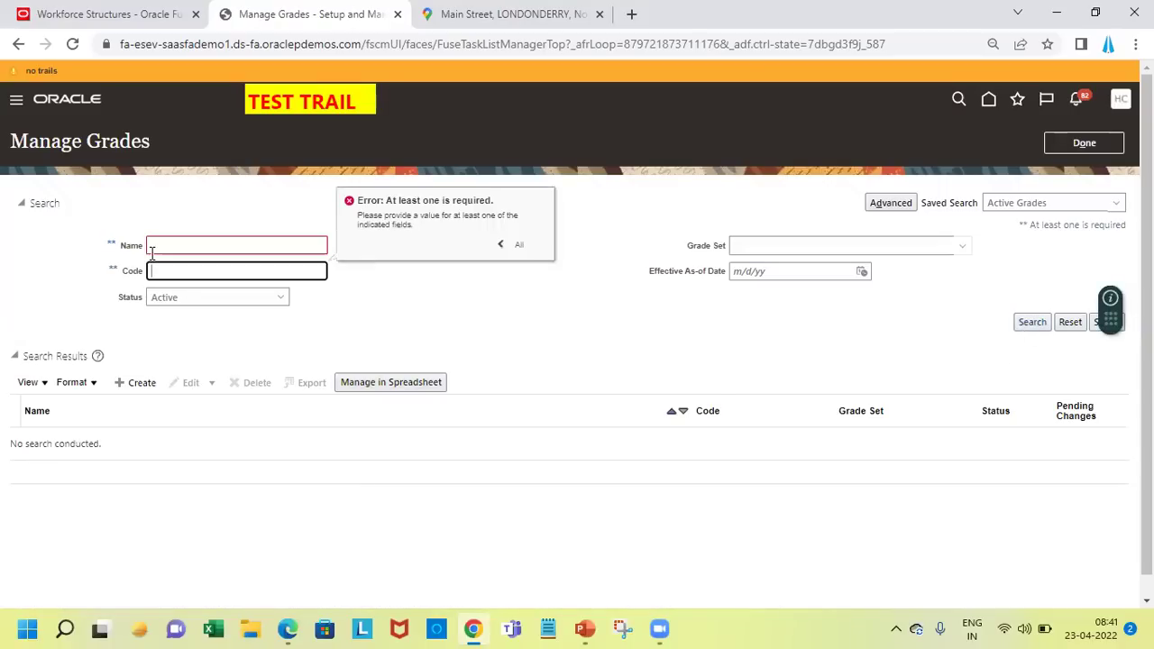
left_click(180, 241)
type("SP")
key("Return")
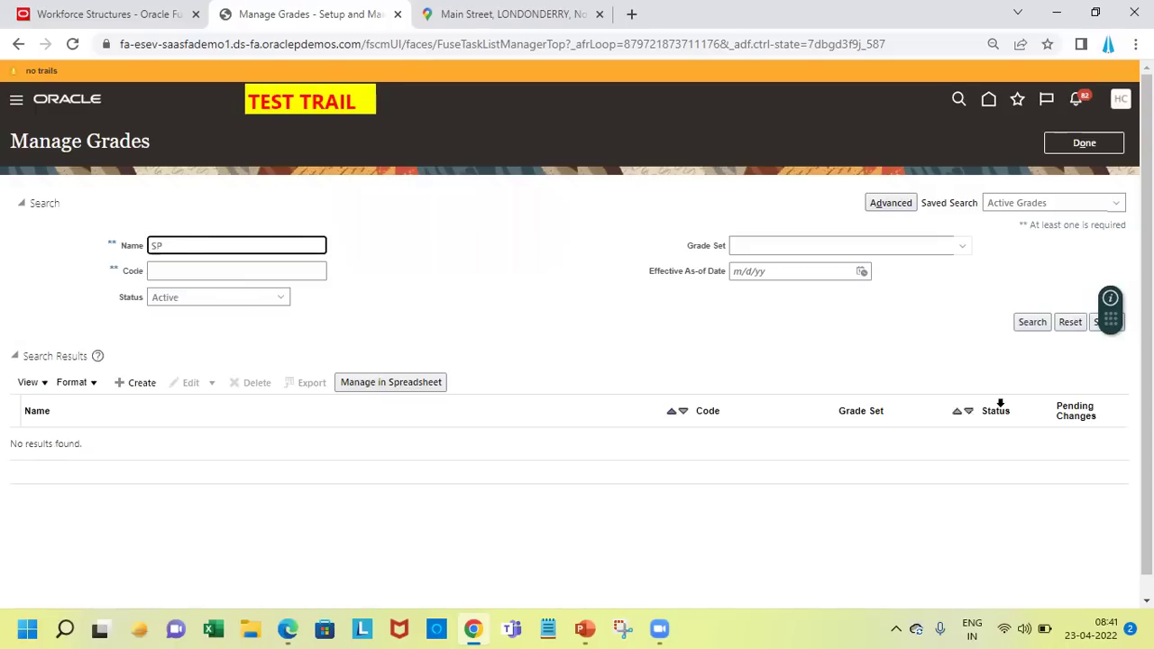
left_click(1033, 322)
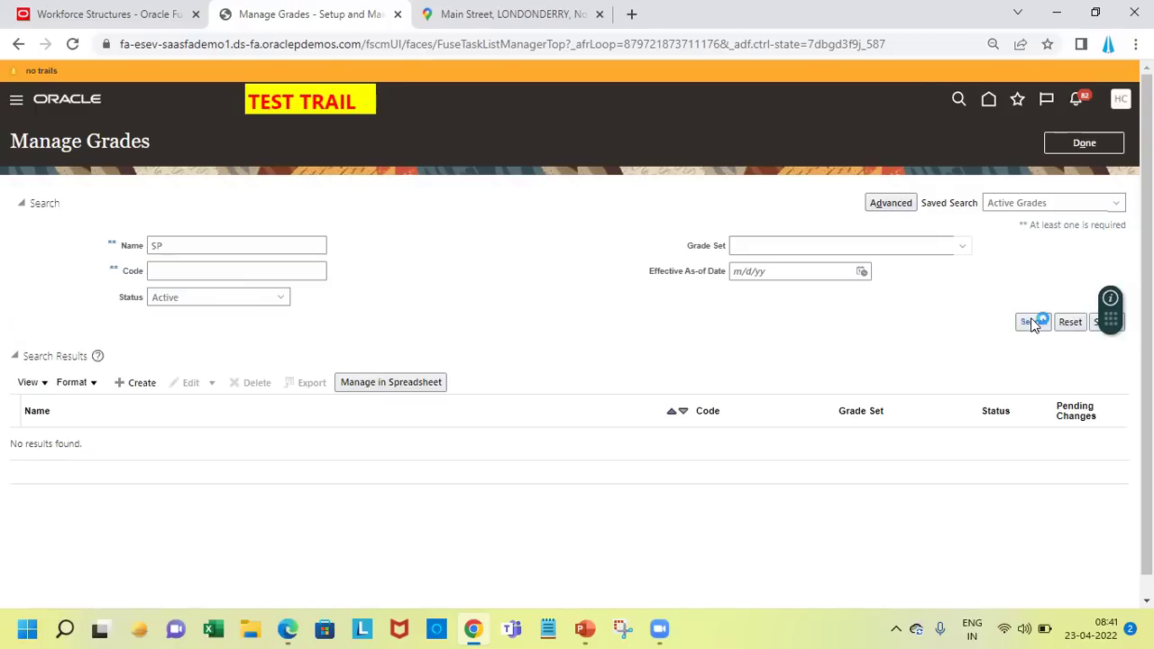
left_click(1033, 322)
- Check the notifications list for pending approvals and close it
left_click(1085, 101)
left_click(1075, 97)
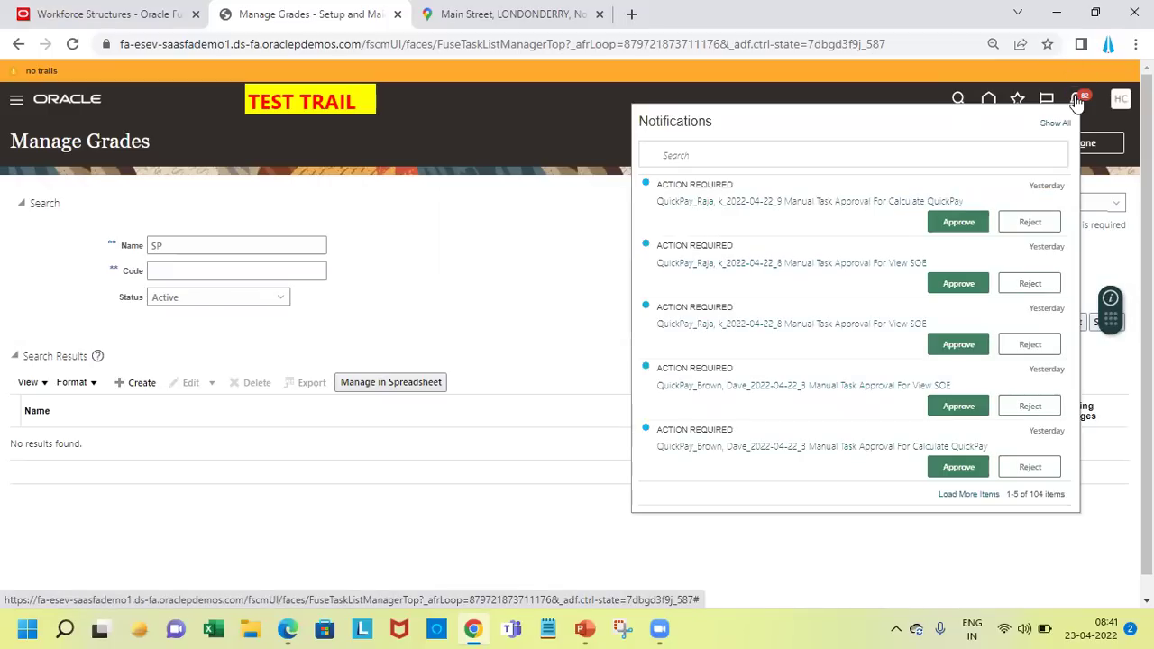
left_click(481, 259)
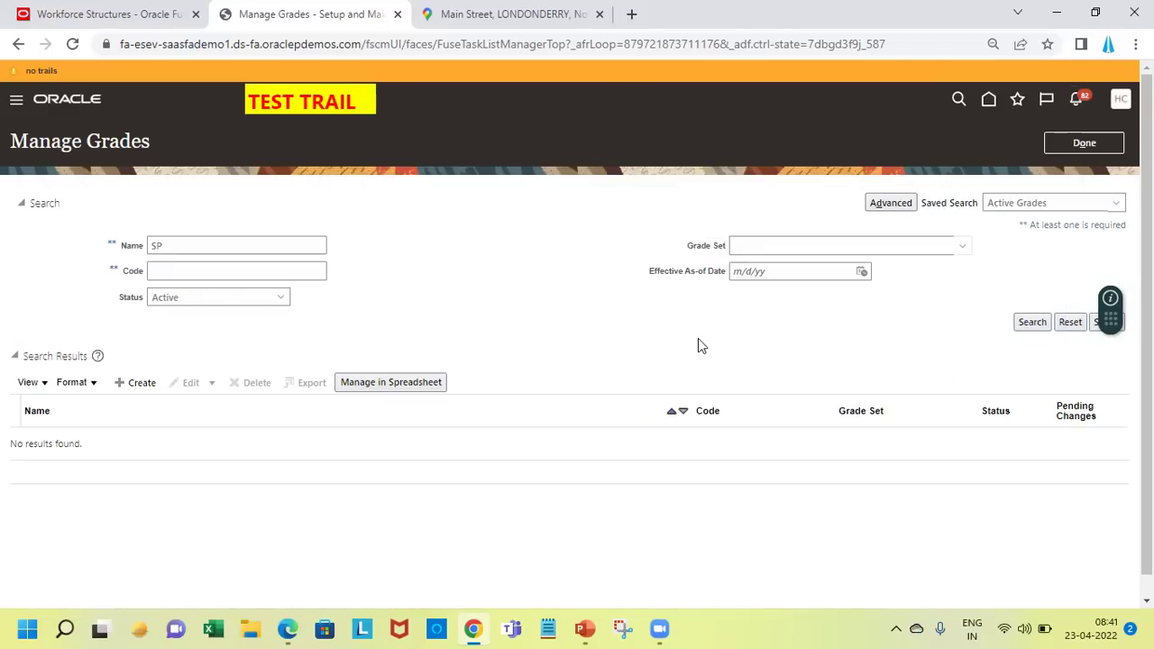
- Search the active SP grades once more, then start creating a new grade in the Common Set named SP M1 Grade
left_click(1028, 322)
left_click(135, 384)
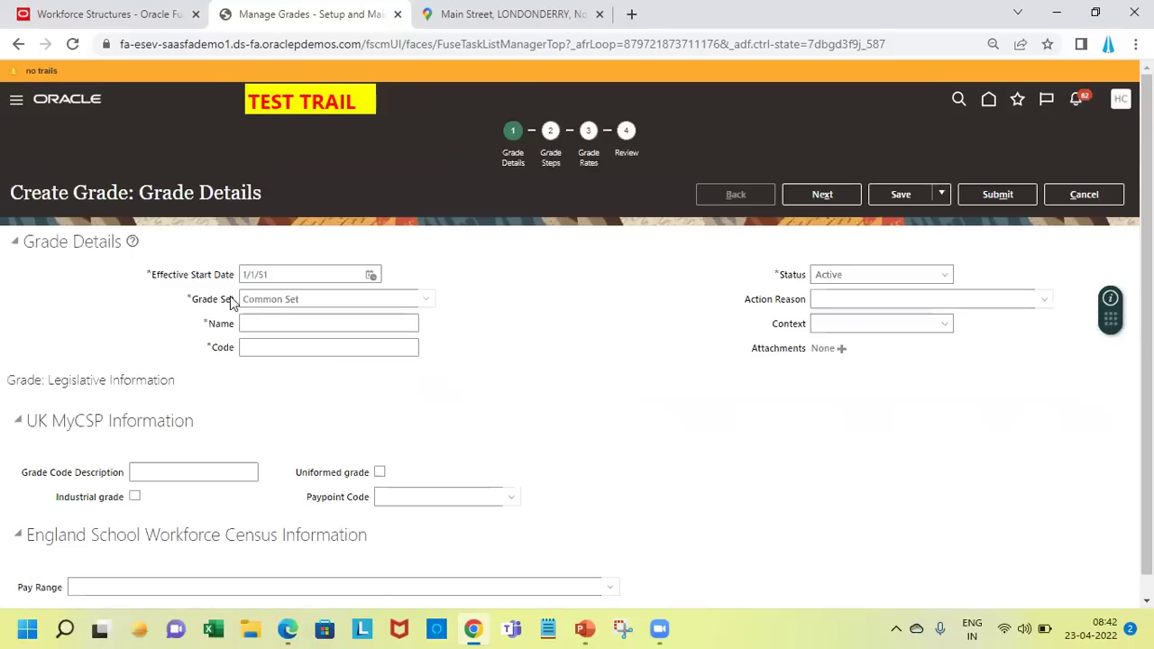
left_click(316, 323)
type("S")
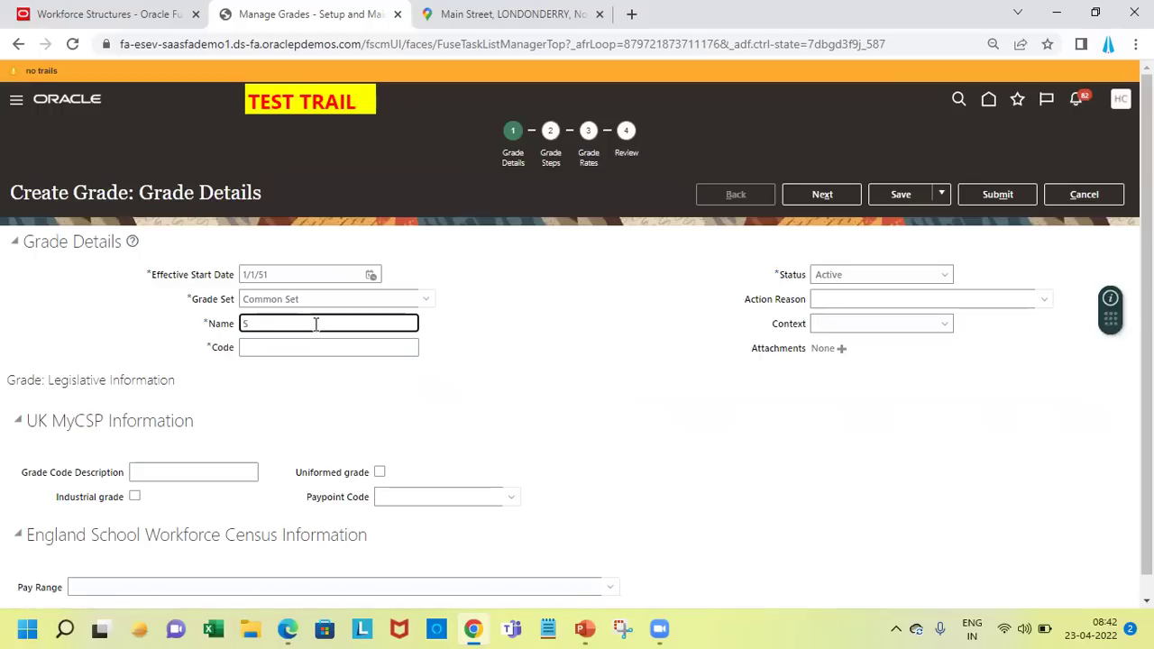
type("P")
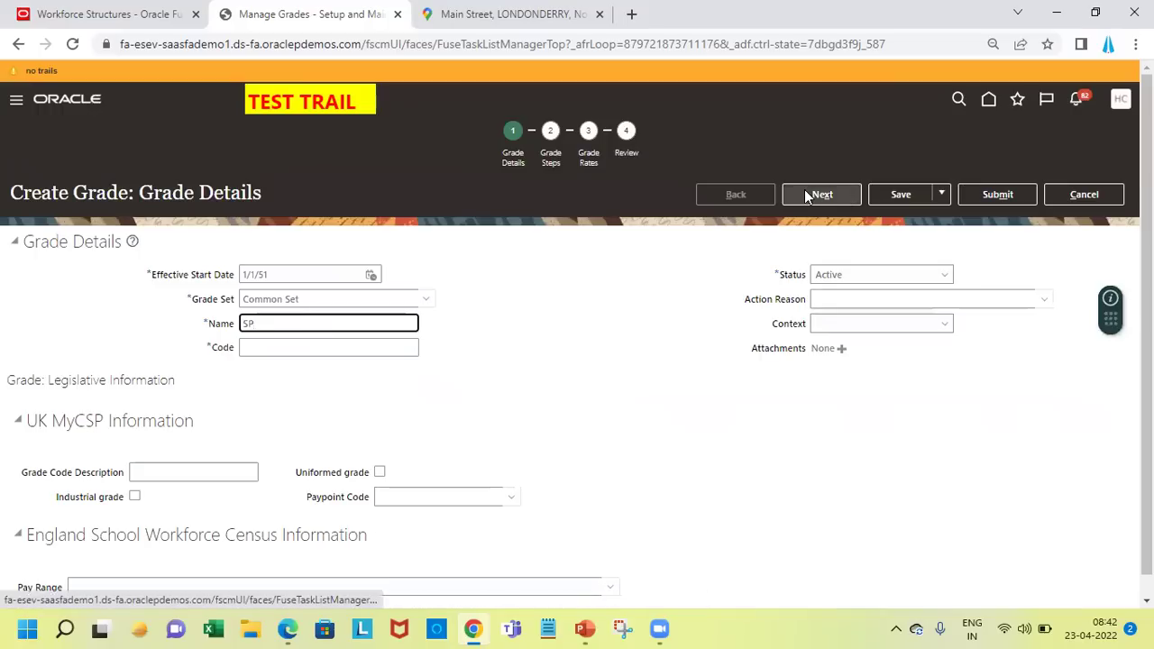
left_click(318, 324)
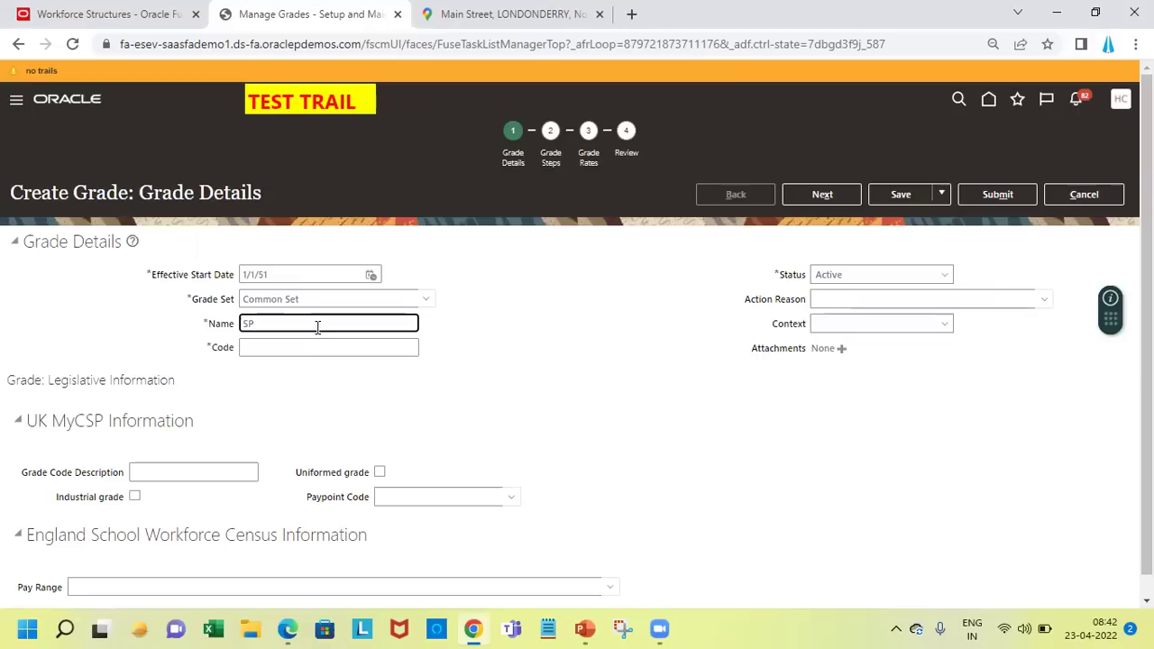
type("Ma")
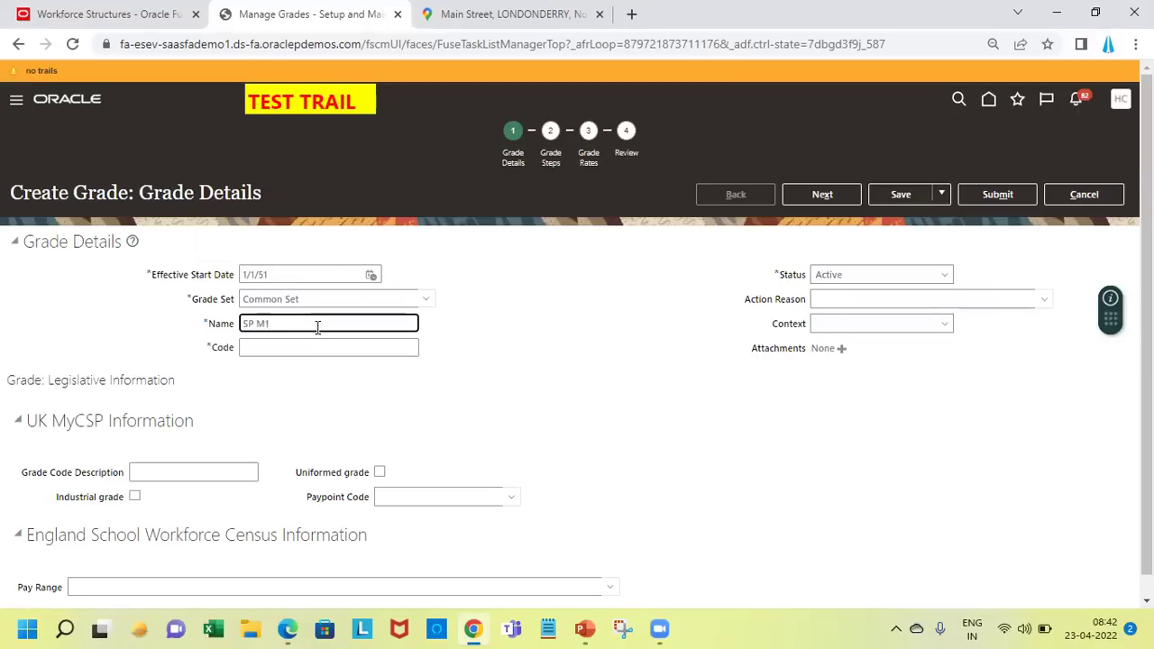
type("Grade")
- Set the new grade's code to SP_M1_GRADE
key("Tab")
type("S")
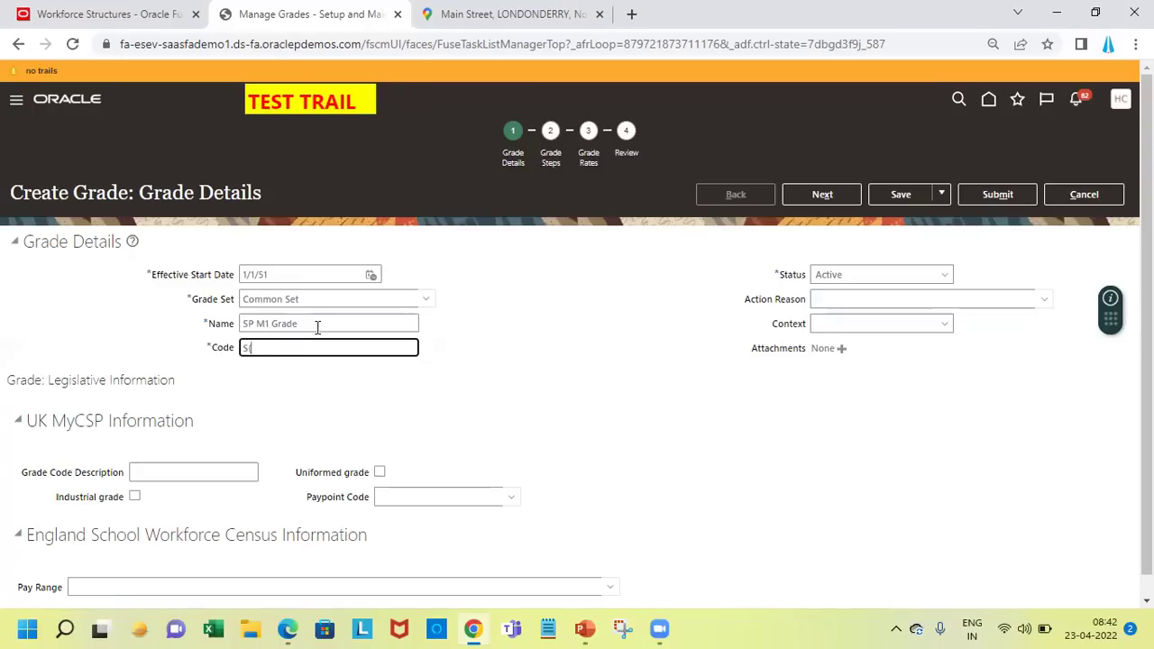
type("P_M1_GRADER")
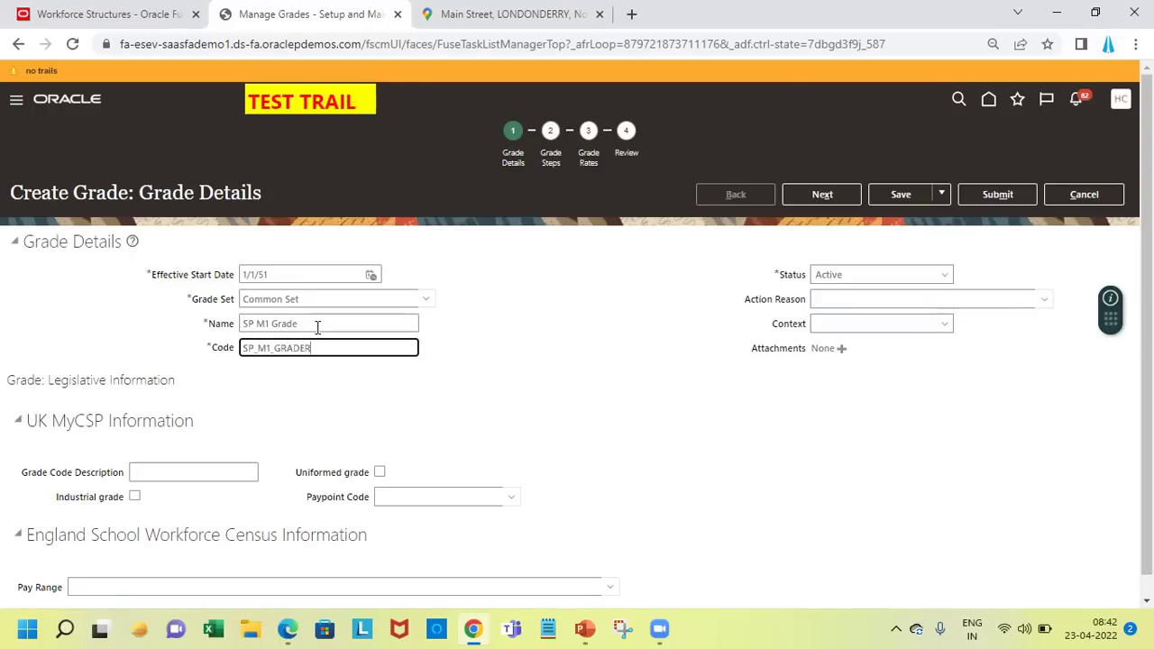
key("Tab")
key("Tab")
left_click(338, 349)
key("BackSpace")
key("Tab")
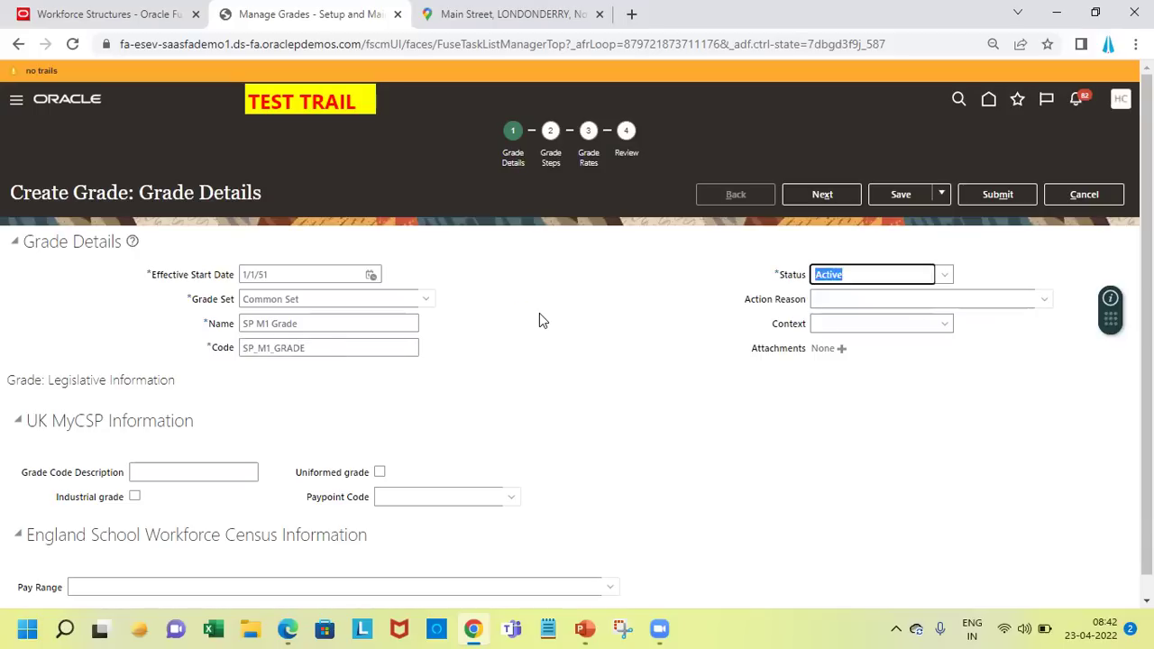
- Continue to the Review stage without adding grade steps or rates, then submit the SP M1 Grade and confirm the request
left_click(821, 198)
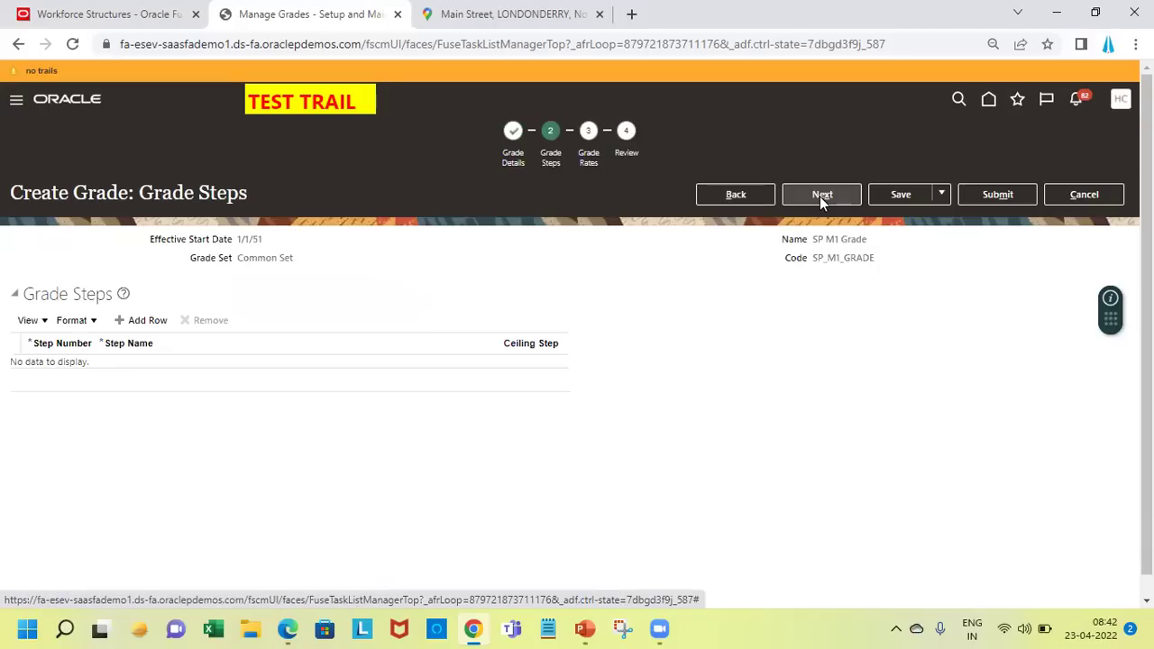
left_click(822, 198)
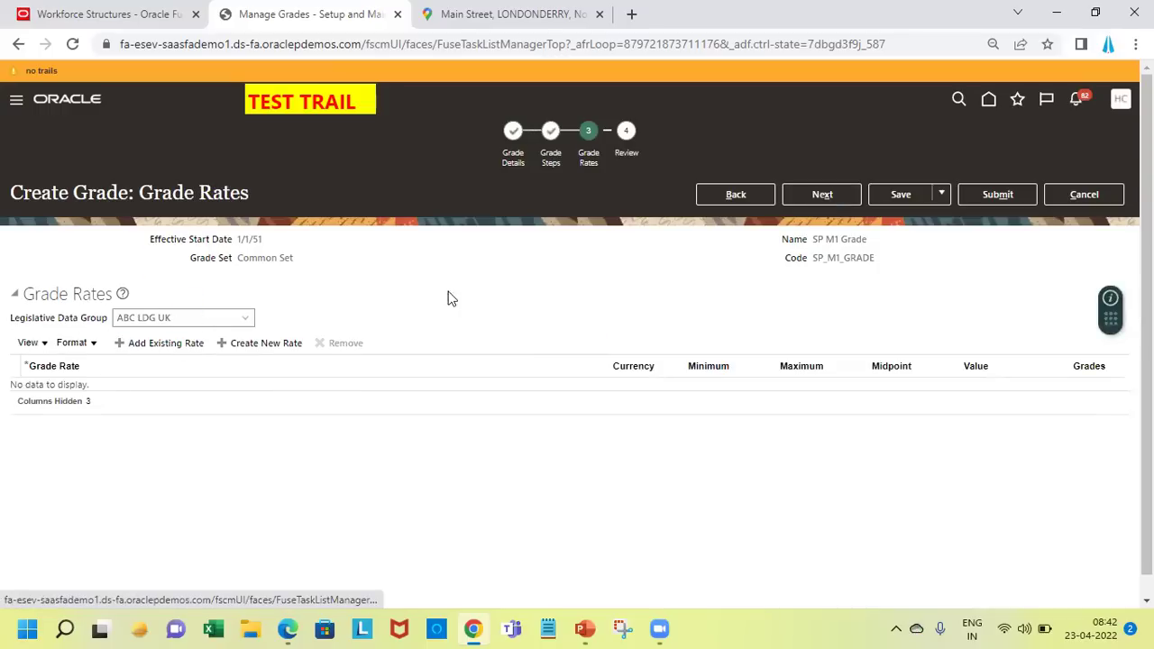
left_click(824, 198)
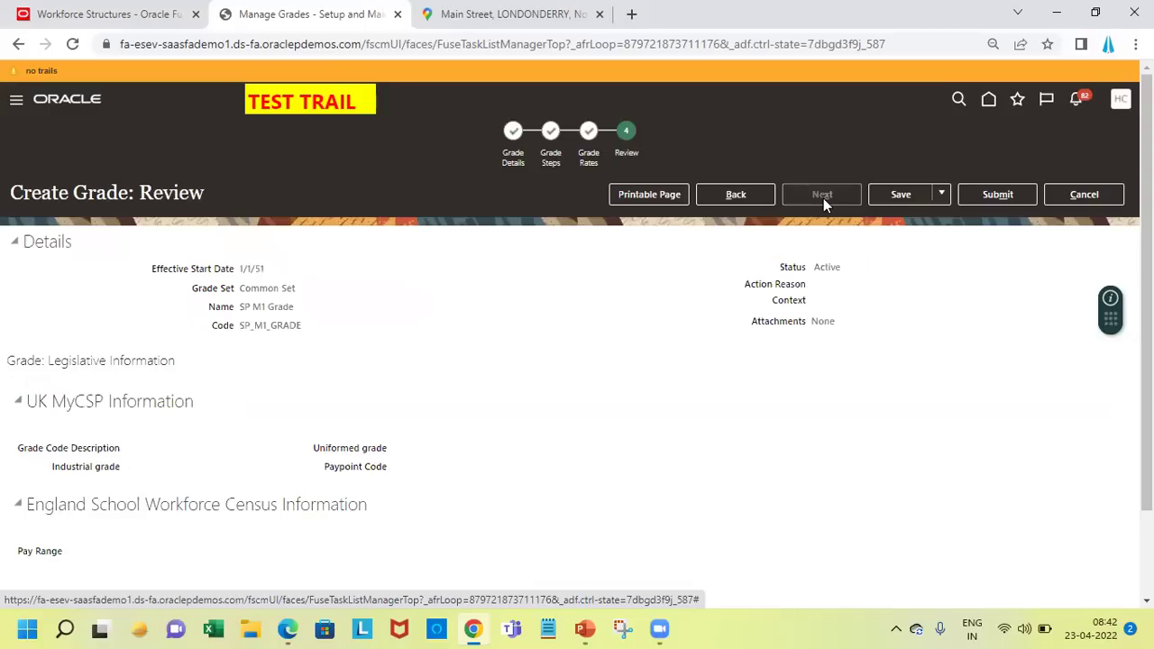
left_click(1006, 196)
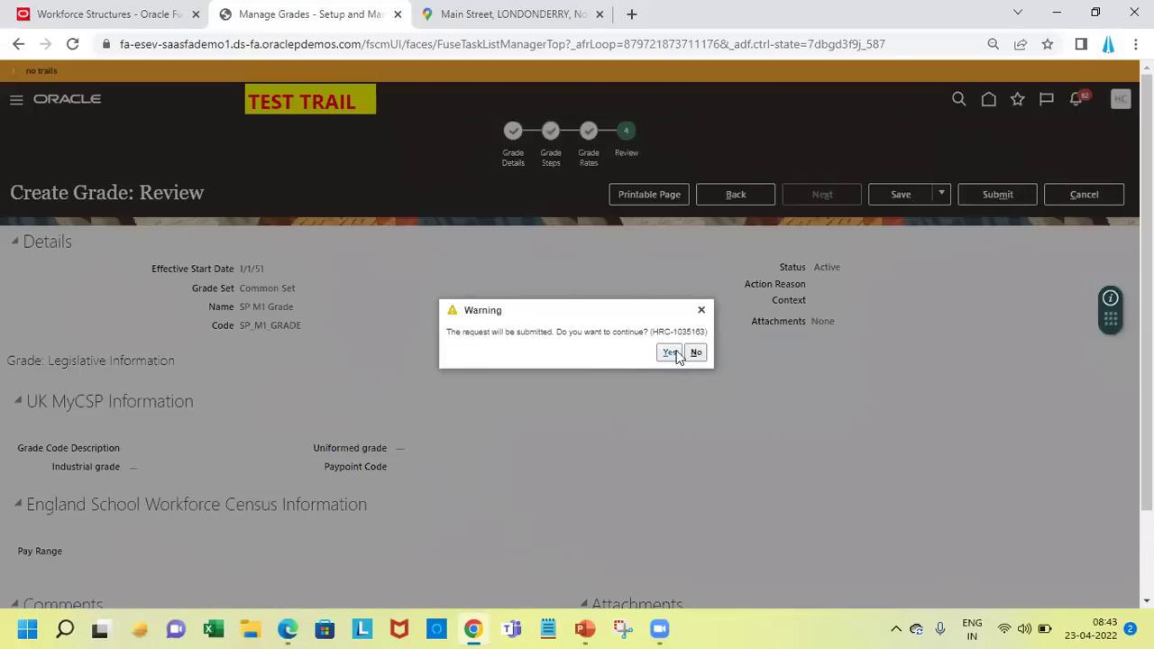
left_click(671, 353)
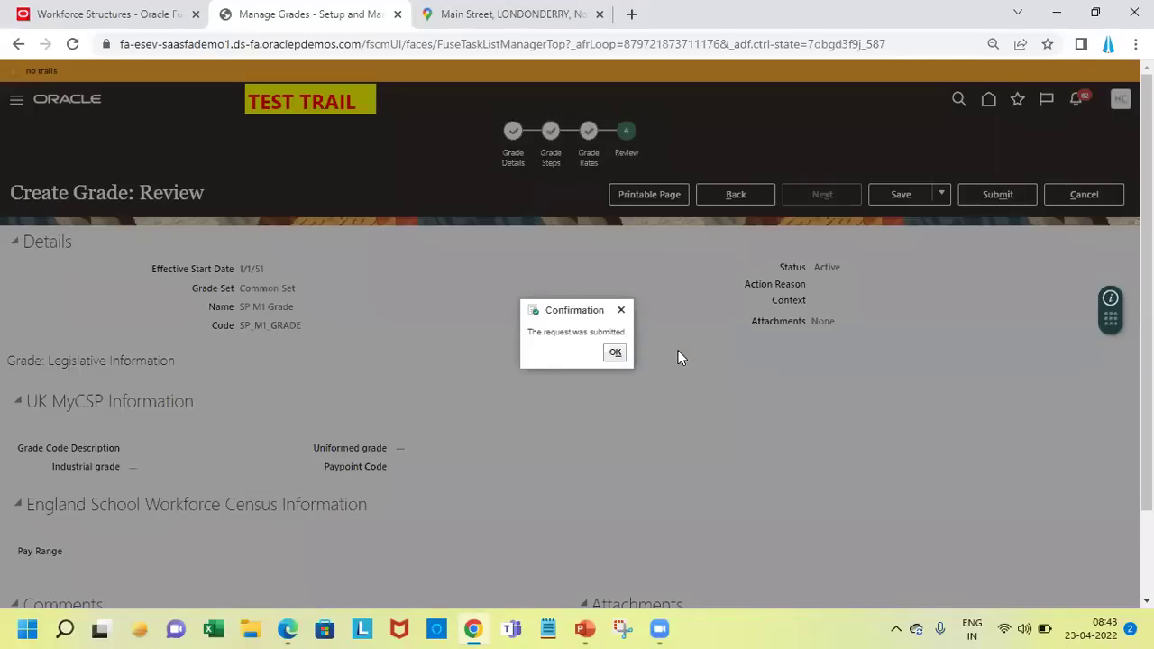
left_click(614, 354)
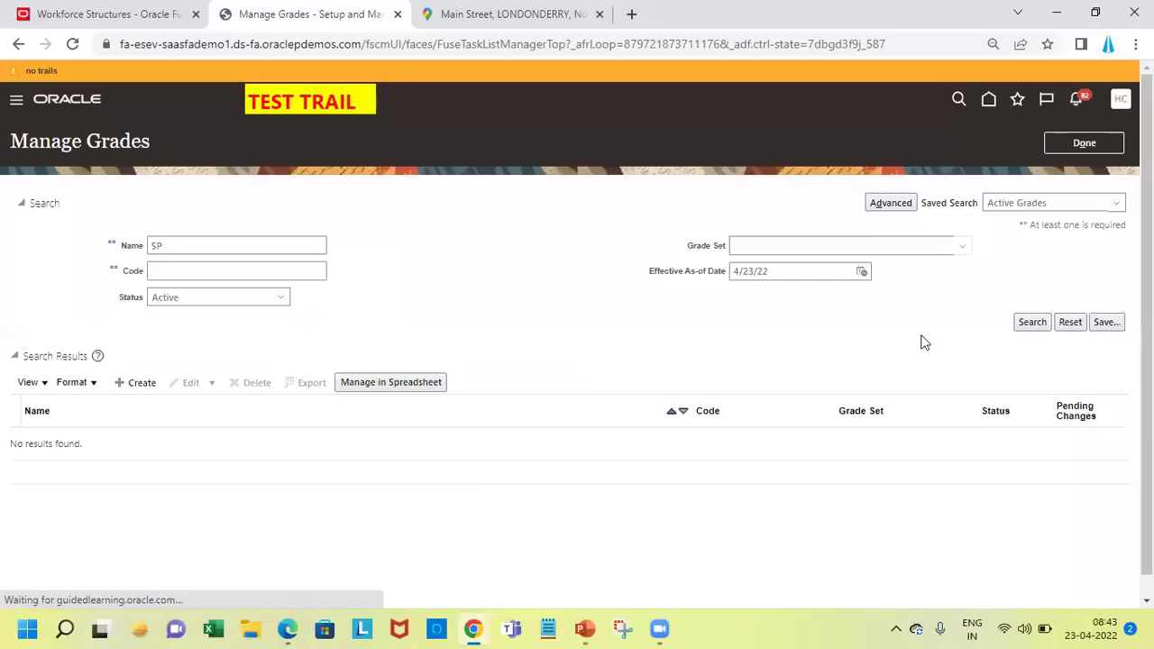
- Search the SP grades, review the details and rate values of SP Grade1, and close the grade
left_click(1035, 324)
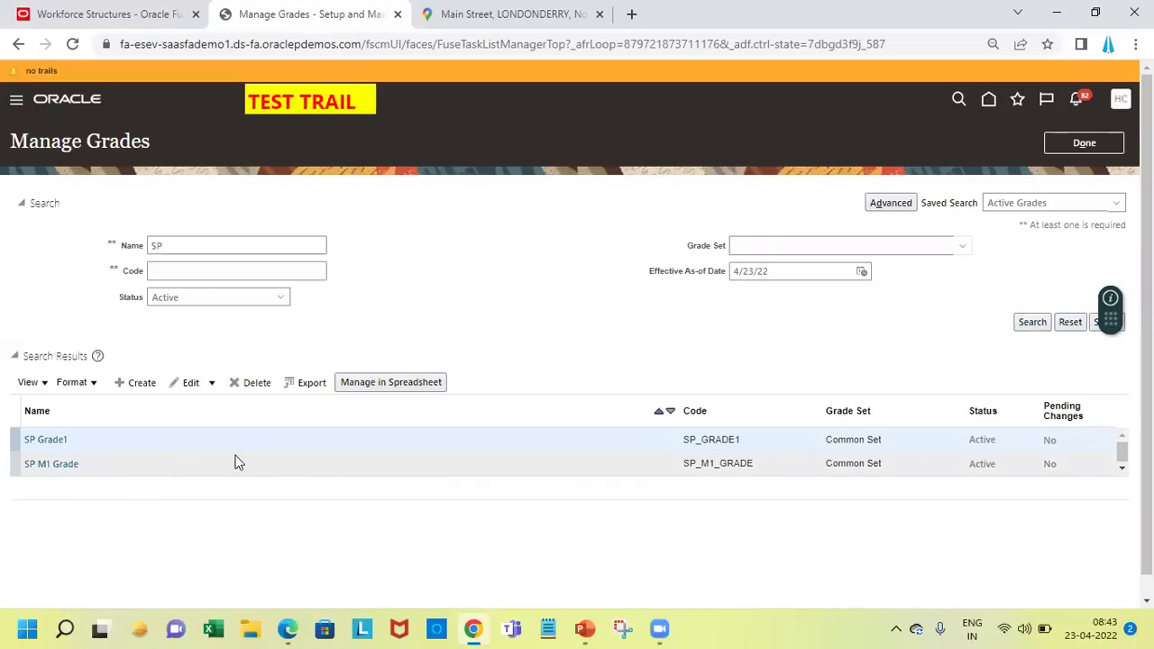
left_click(52, 442)
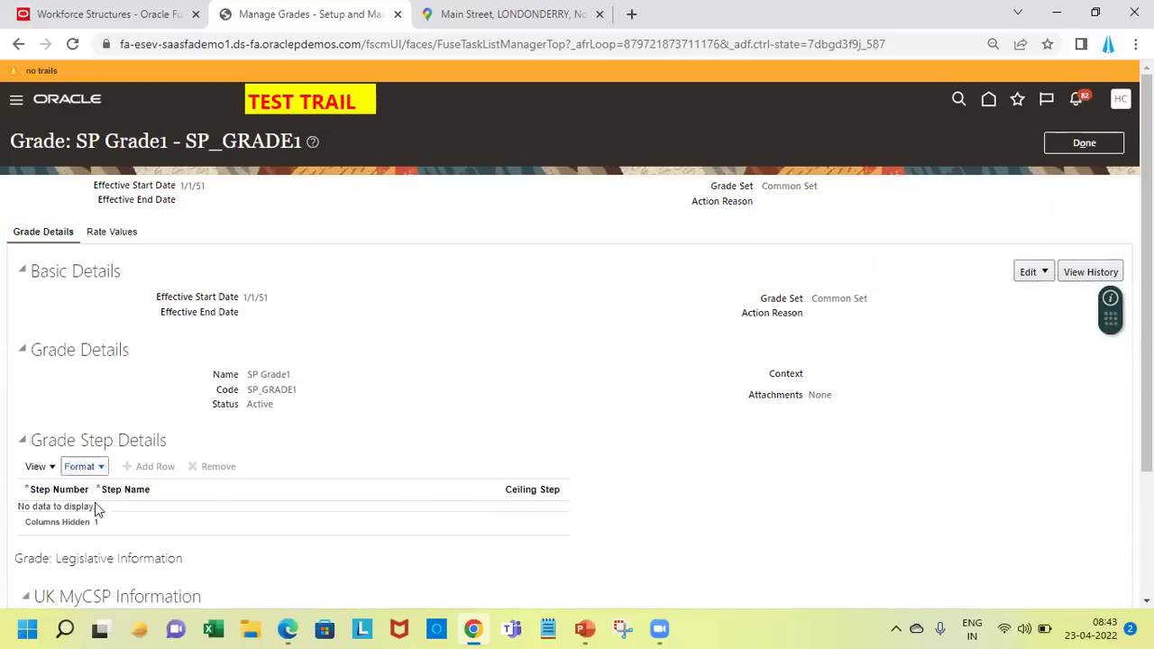
left_click(154, 630)
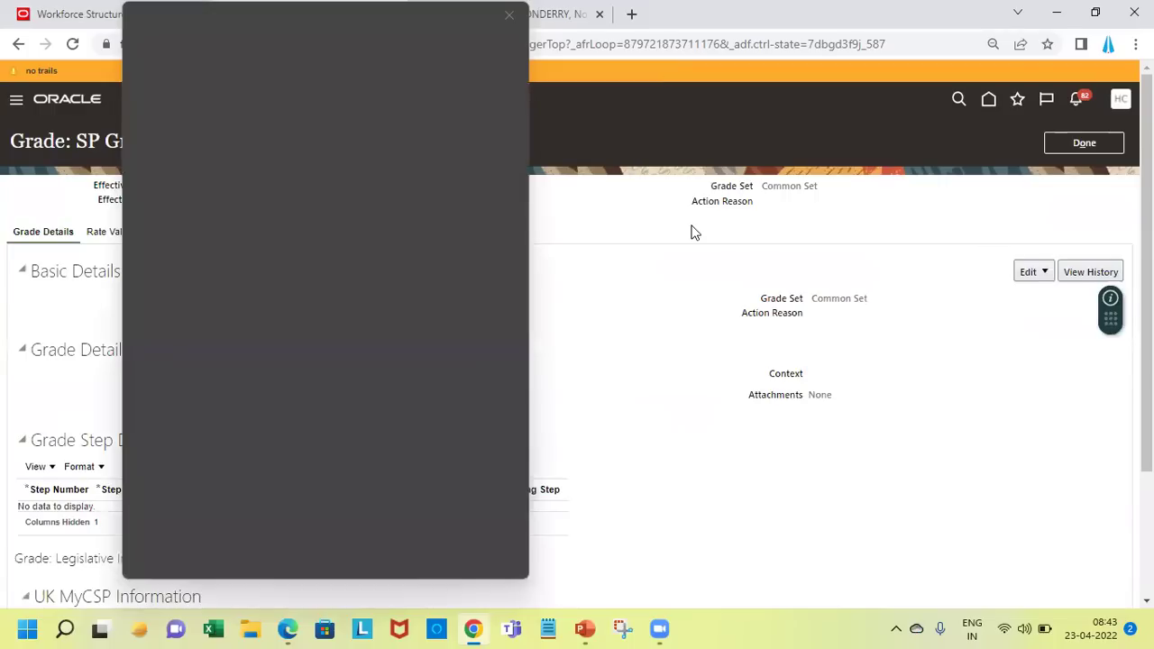
left_click(510, 16)
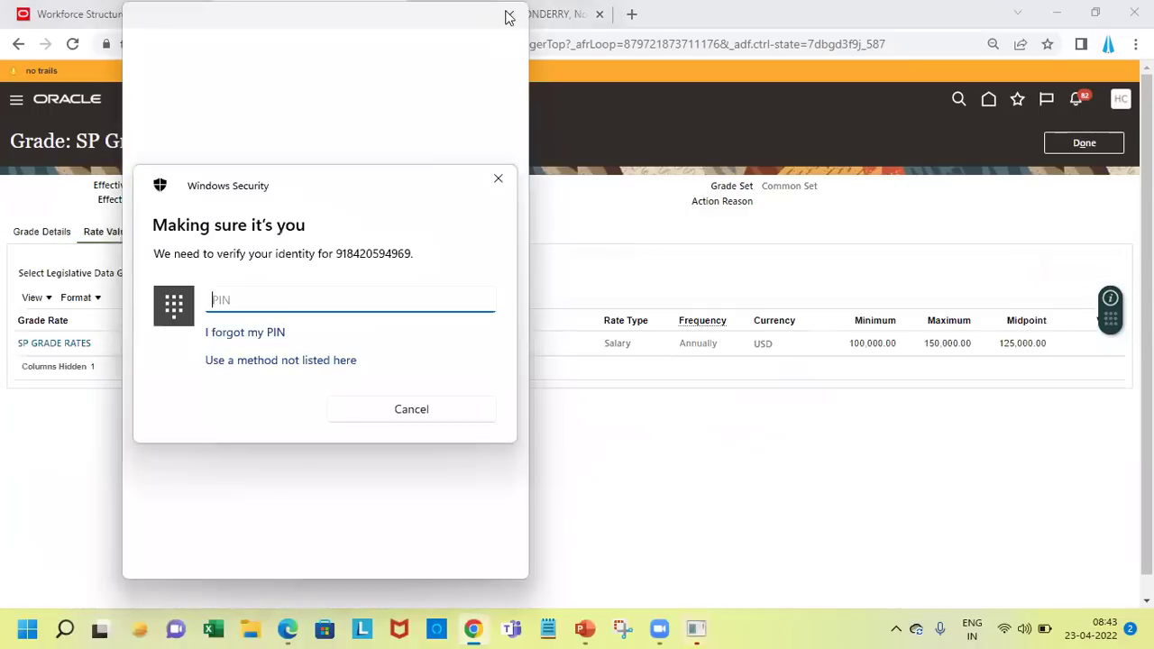
left_click(423, 408)
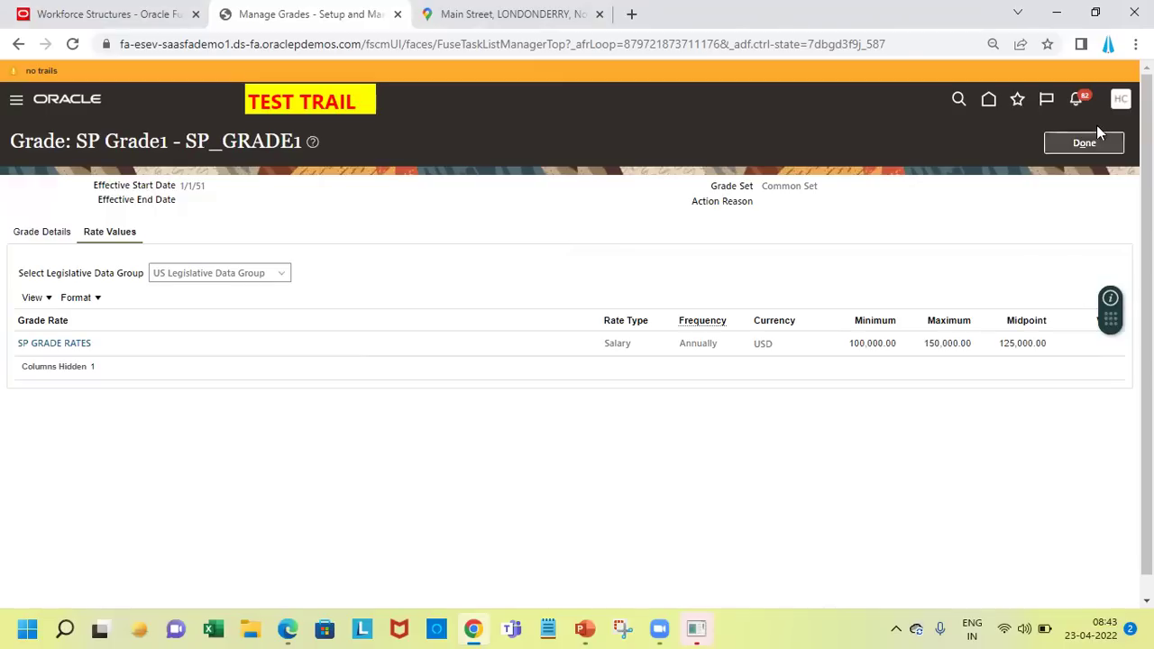
left_click(1088, 149)
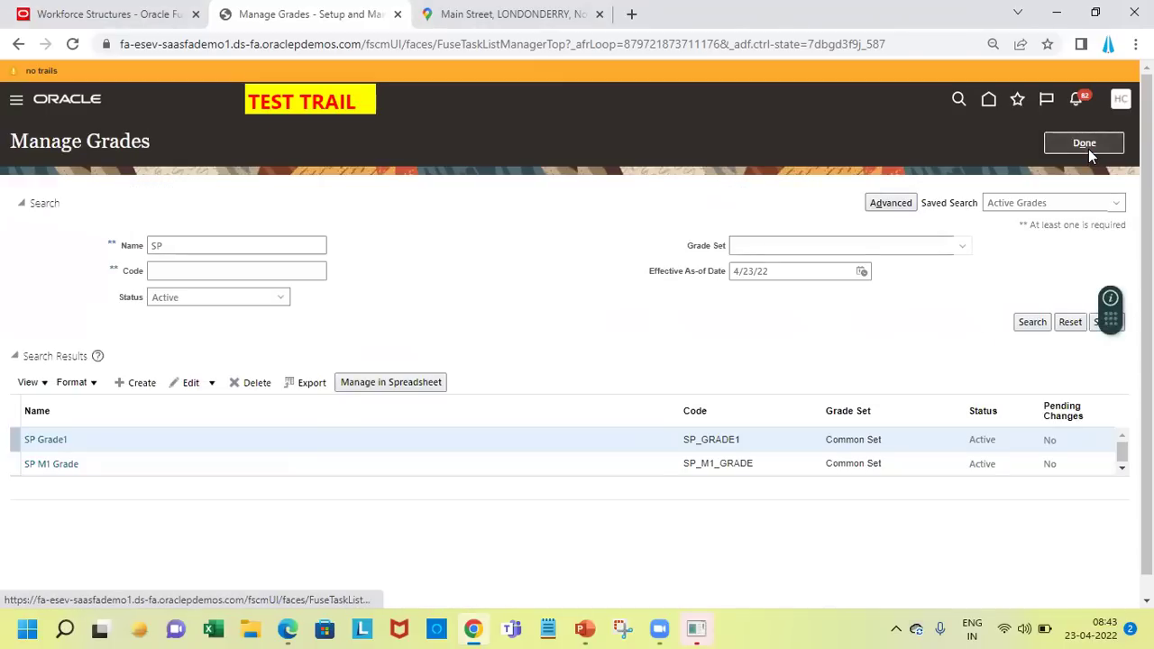
- Leave Manage Grades, open the Manage Grade Rates task and search for active grade rates with names starting with US
left_click(1088, 149)
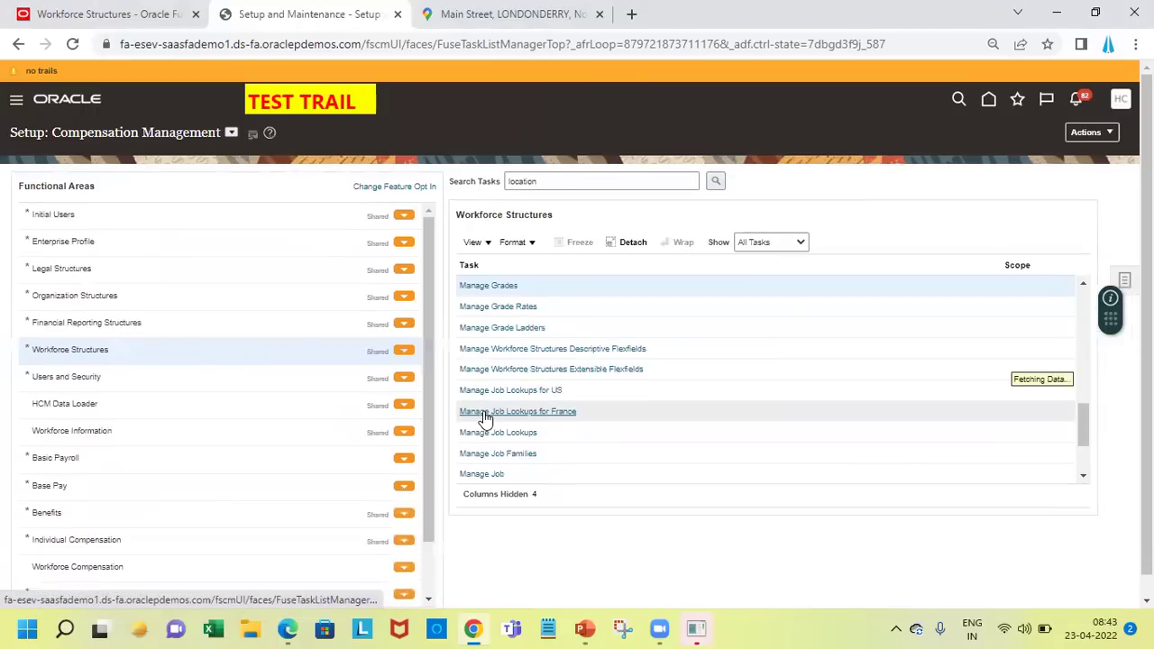
left_click(509, 307)
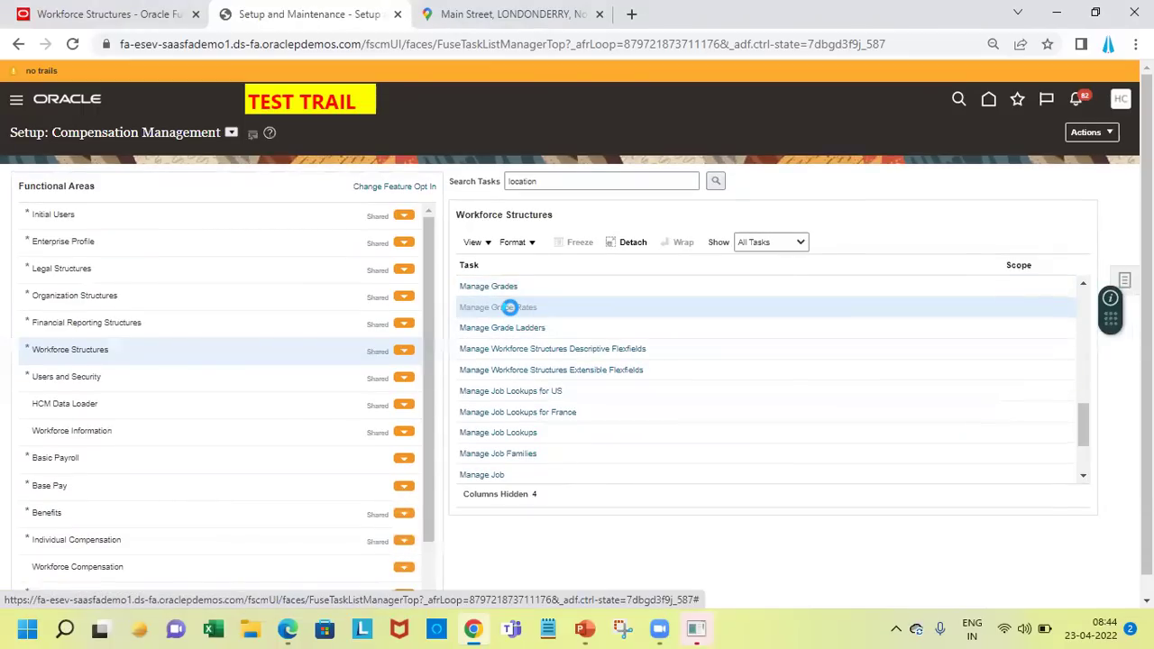
left_click(392, 251)
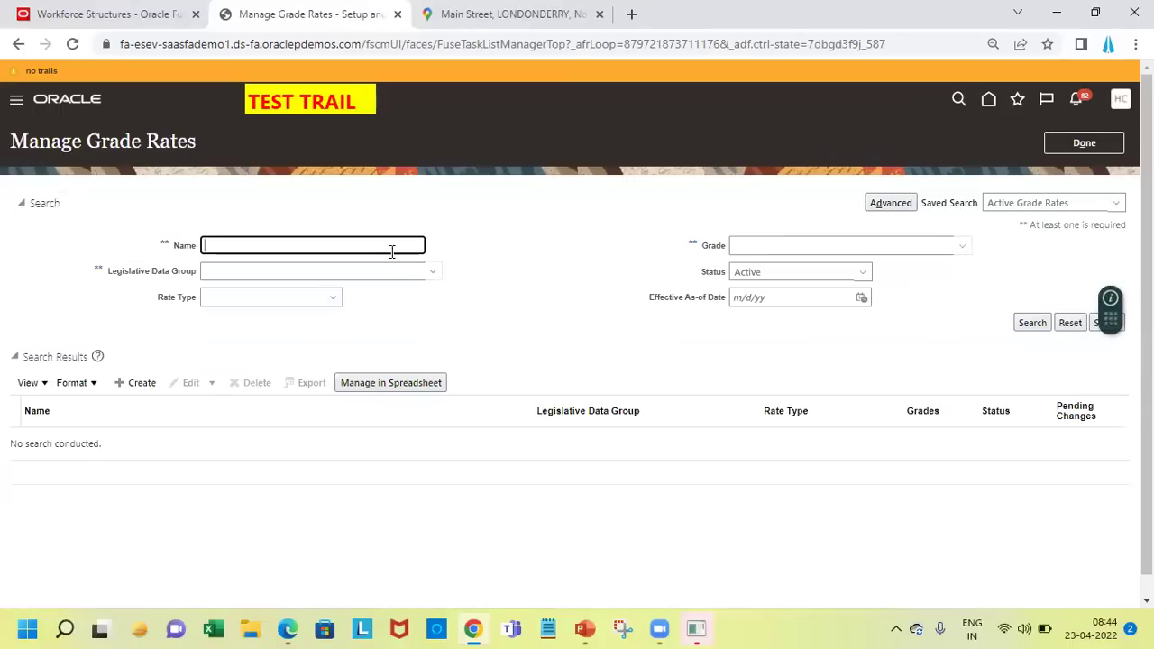
type("US")
key("Return")
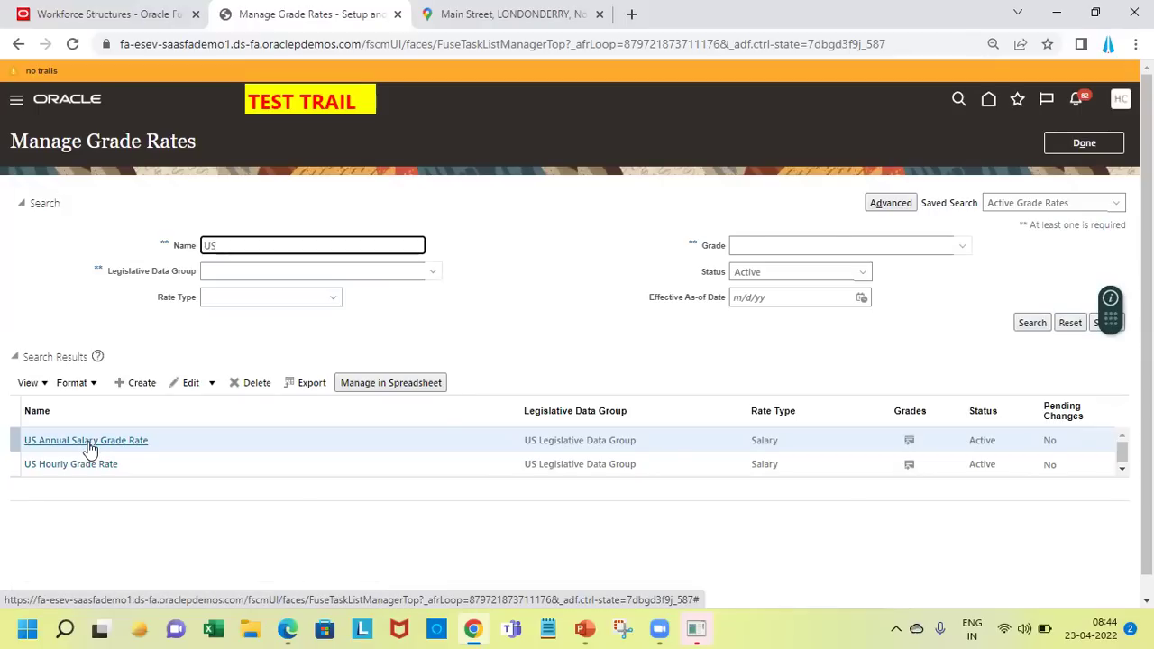
- Review the grades list and the full details of the US Annual Salary Grade Rate, then return to the search results
left_click(909, 442)
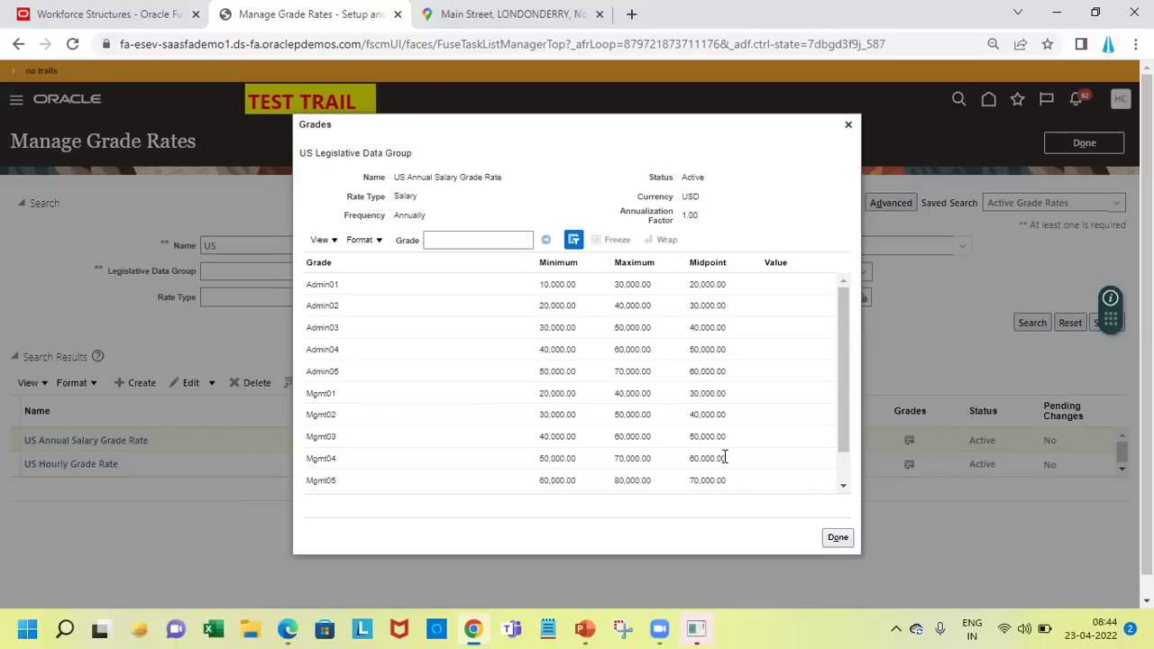
scroll(840, 476, "down", 3)
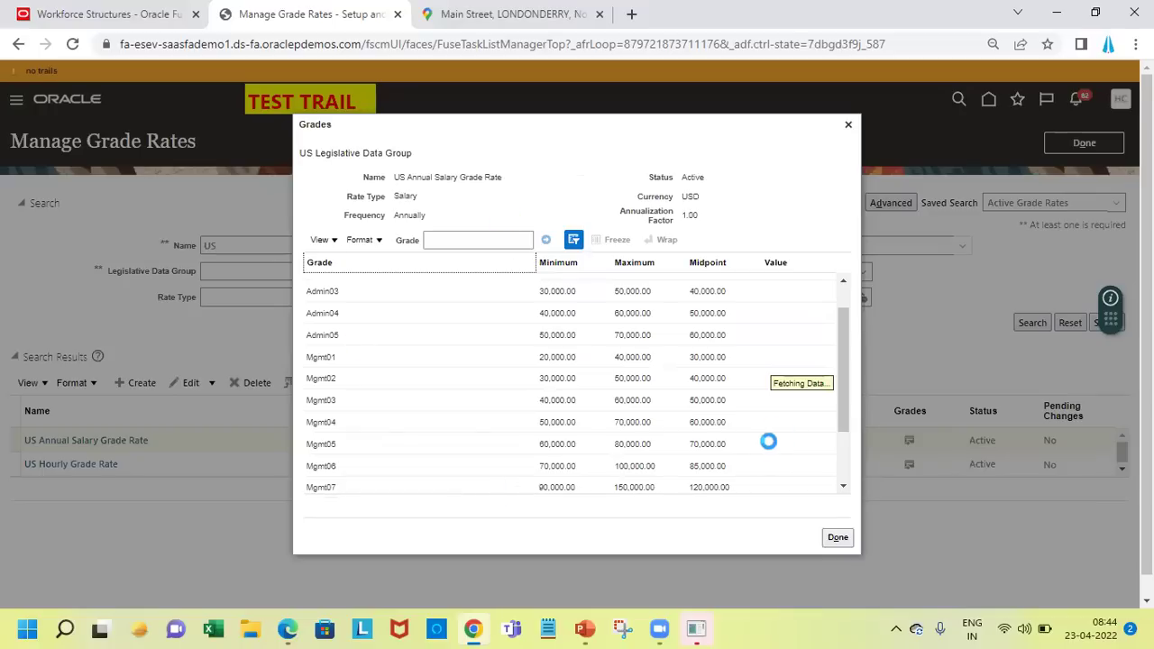
left_click(837, 539)
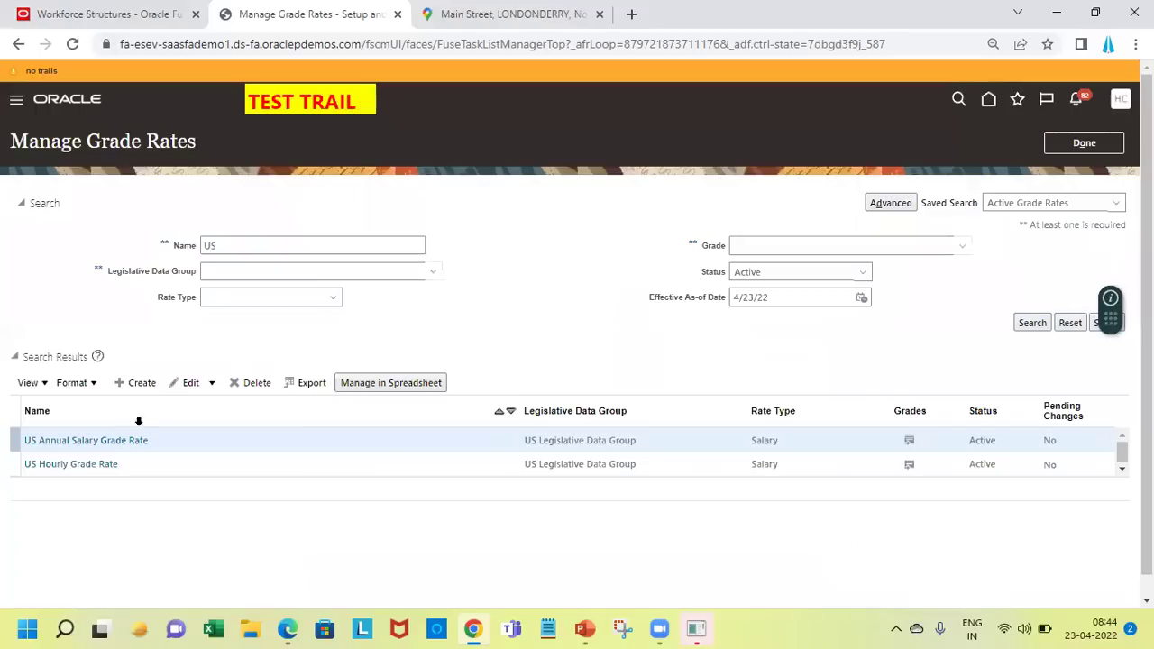
left_click(126, 441)
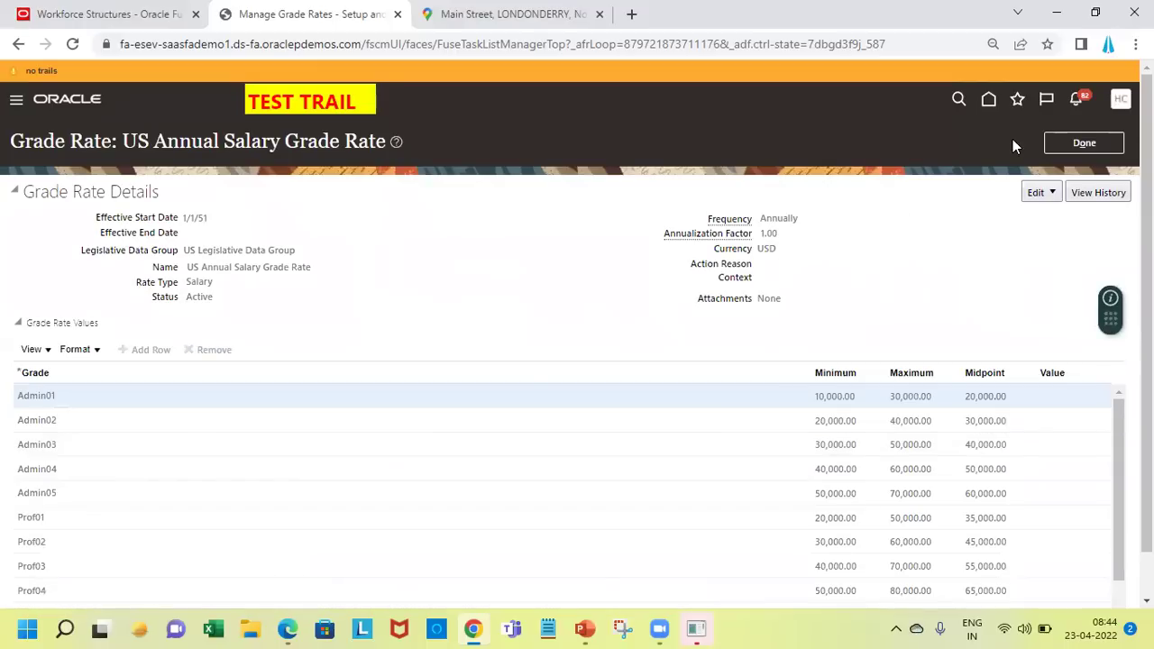
left_click(1083, 143)
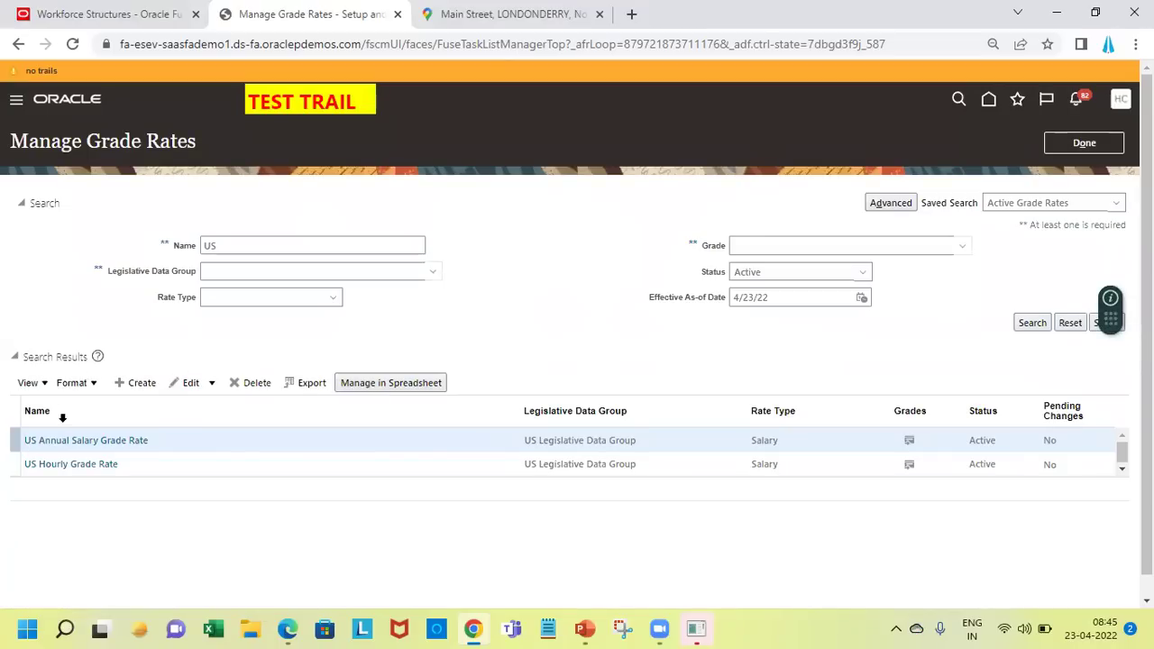
- Search the grade rates for names starting with SP and show the grades attached to SP GRADE RATES
double_click(253, 251)
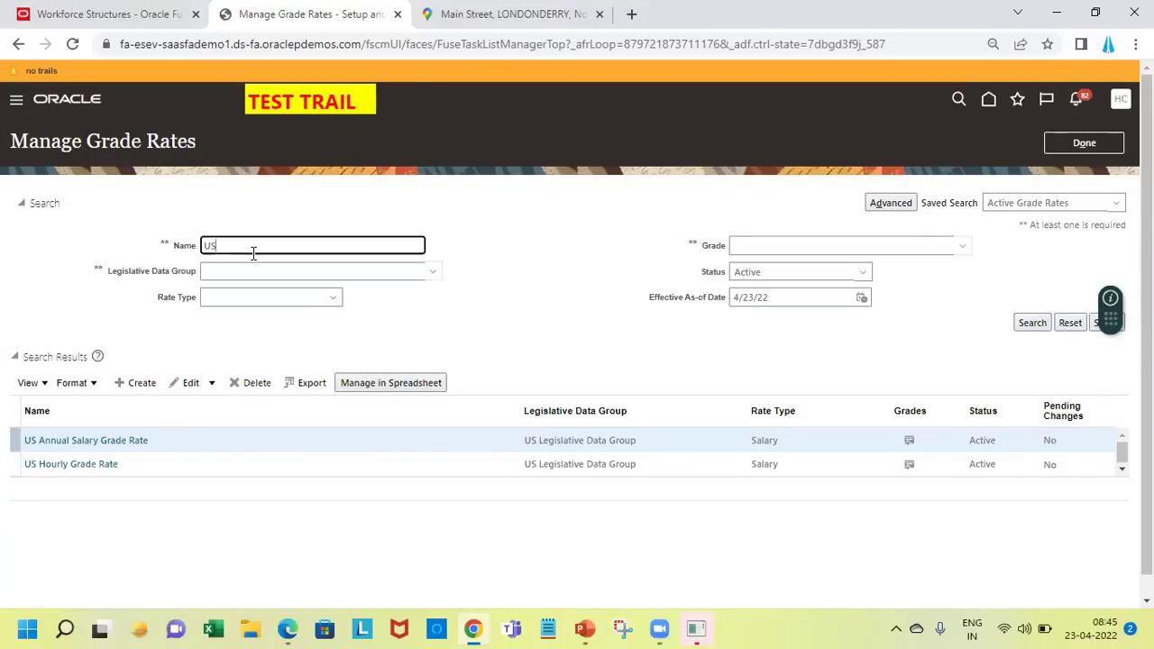
key("BackSpace")
key("Return")
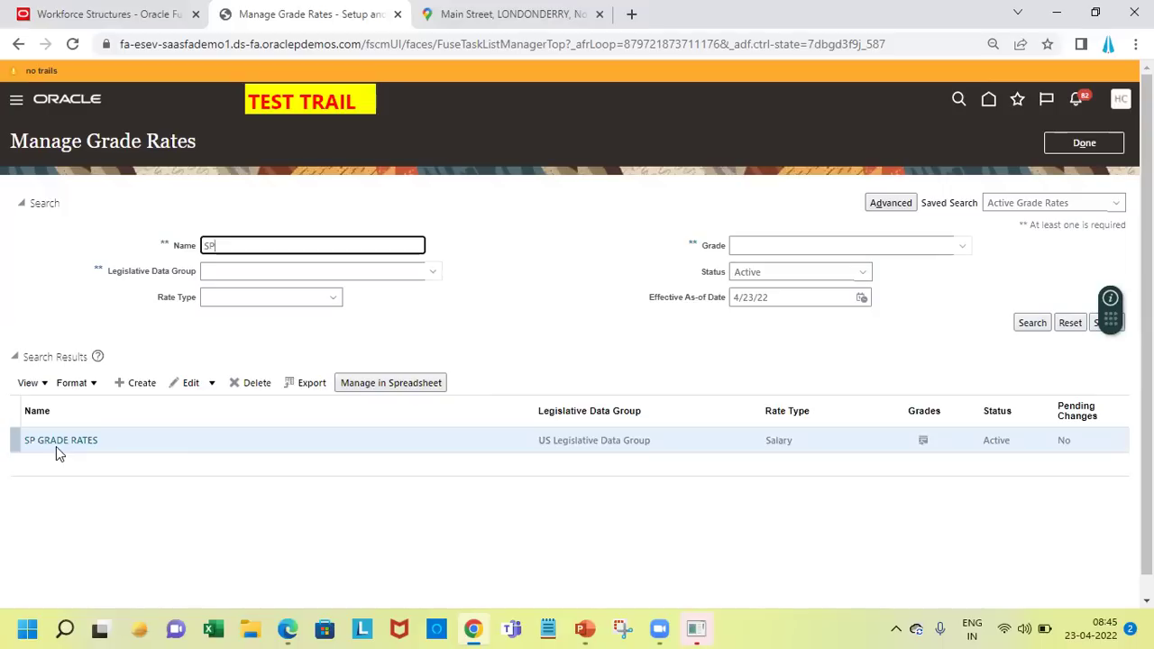
left_click(923, 442)
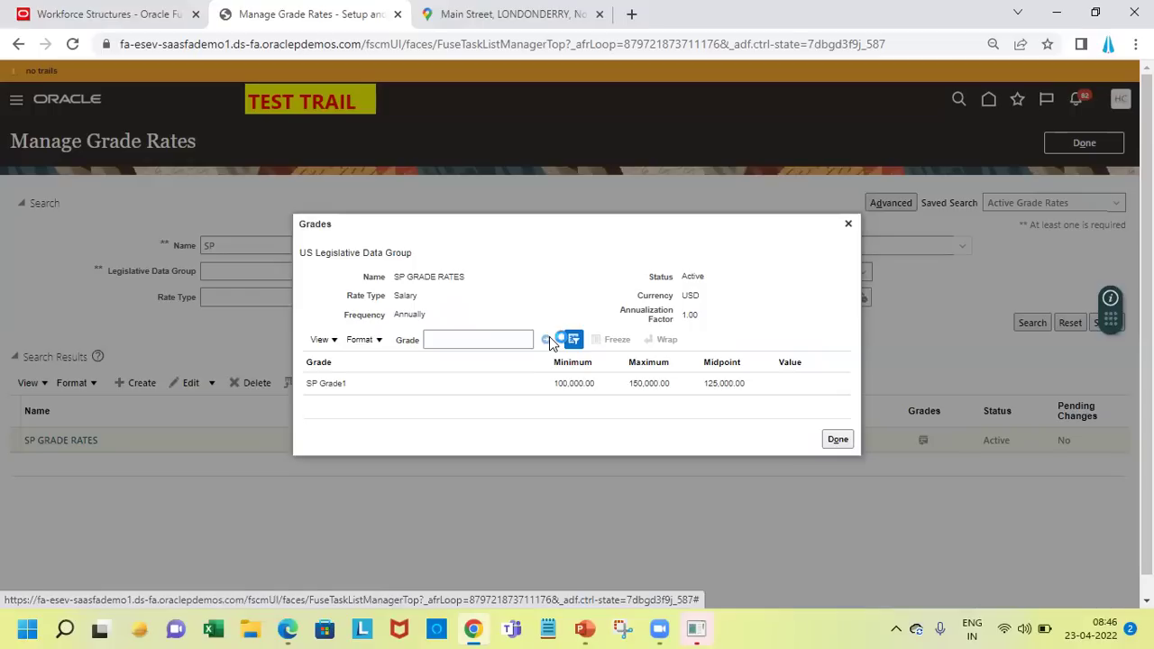
- Filter the grades of SP GRADE RATES by M, then clear the filter text
left_click(495, 339)
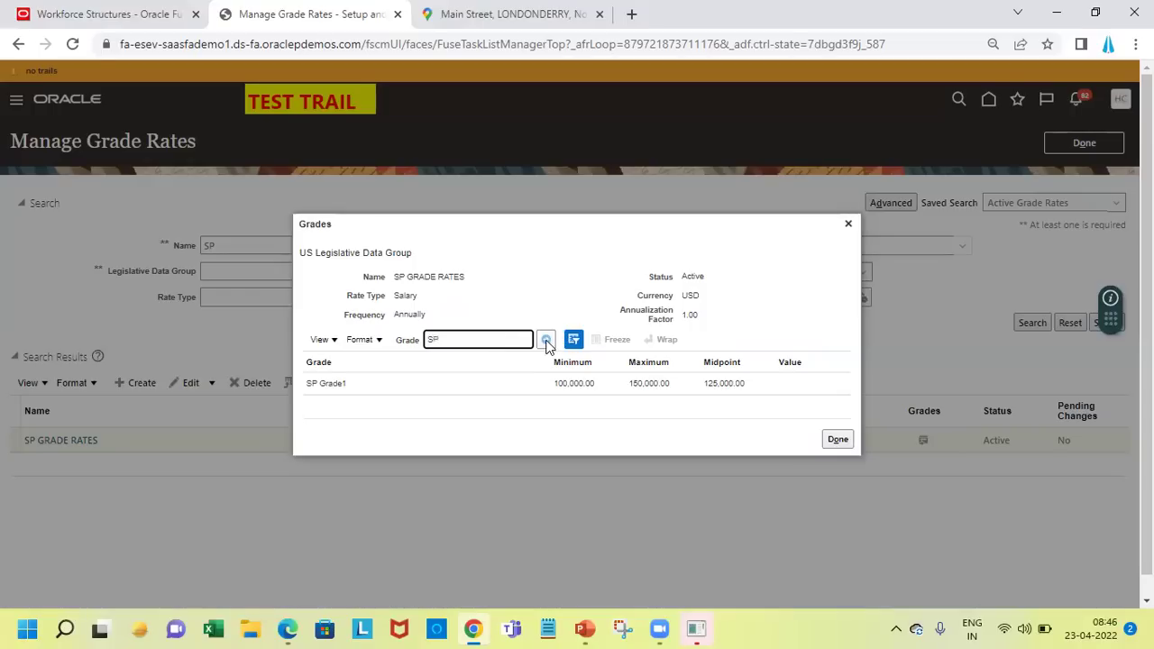
key("BackSpace")
key("BackSpace")
left_click(544, 341)
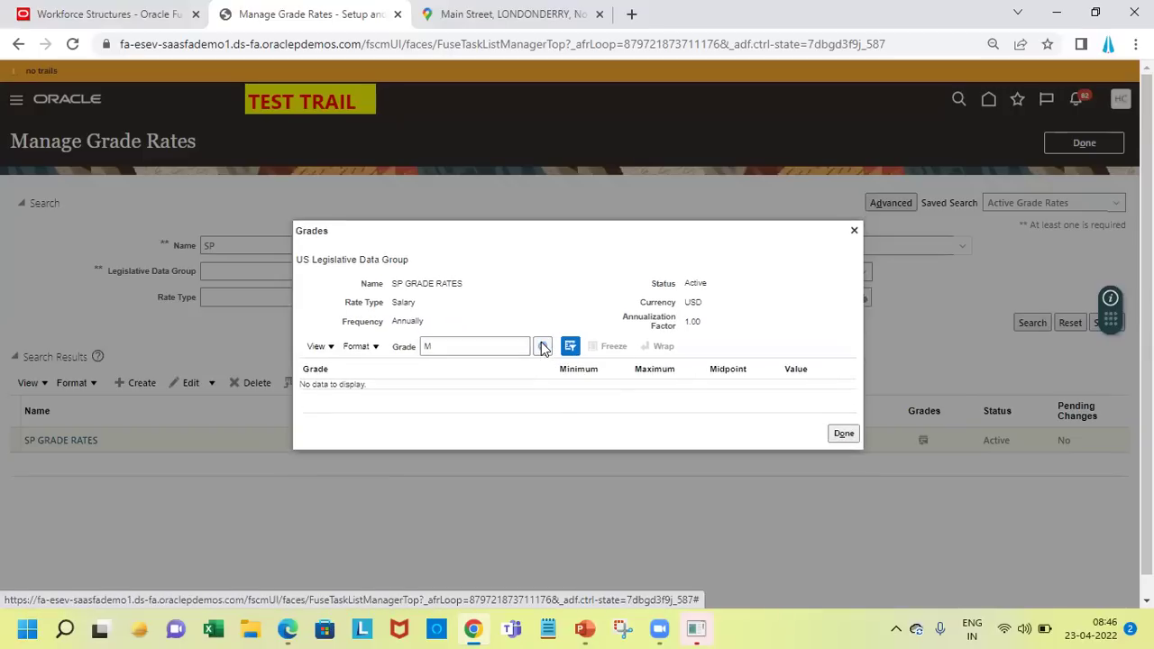
double_click(460, 346)
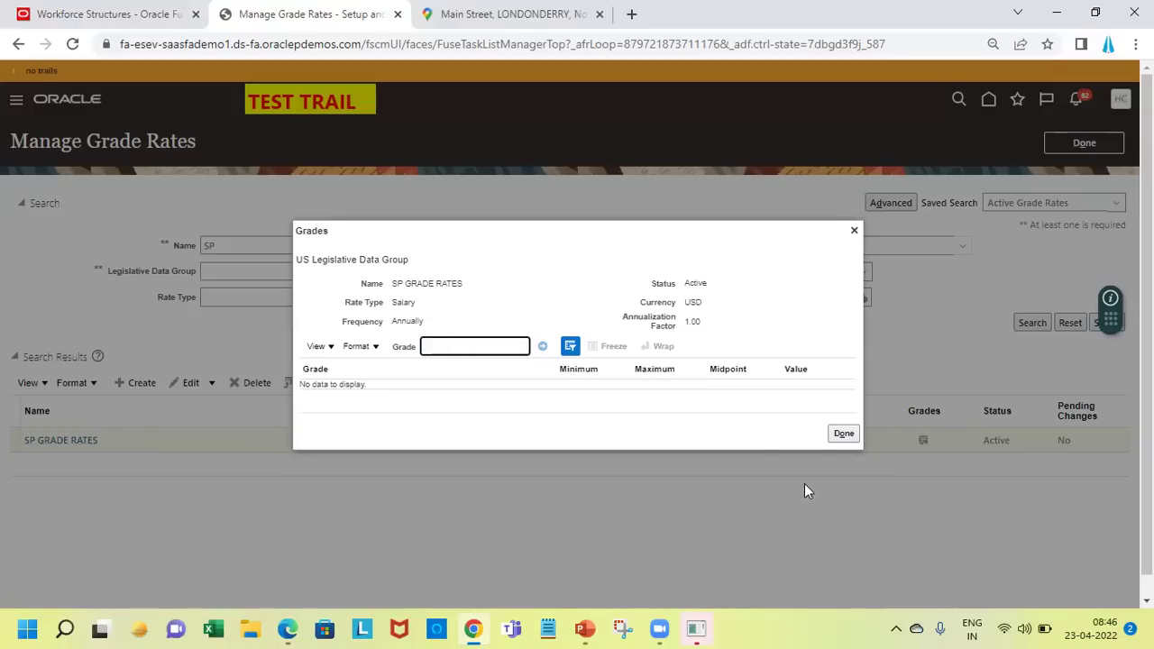
- Close the grades list and open the SP GRADE RATES grade rate for editing
left_click(843, 433)
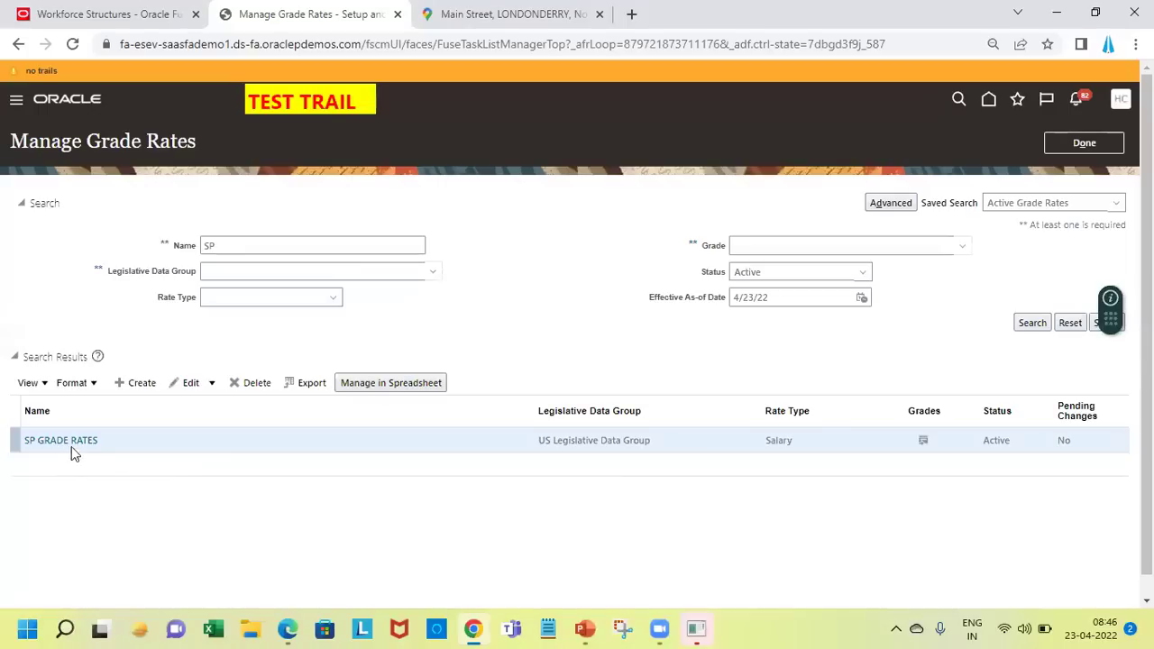
left_click(65, 442)
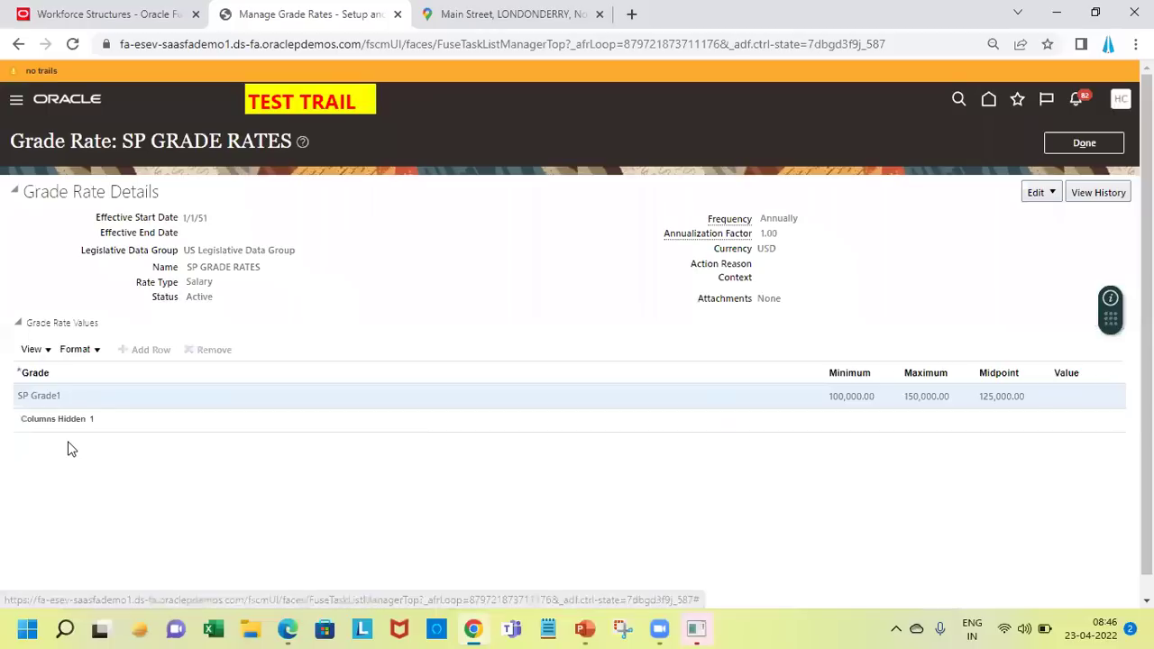
left_click(121, 376)
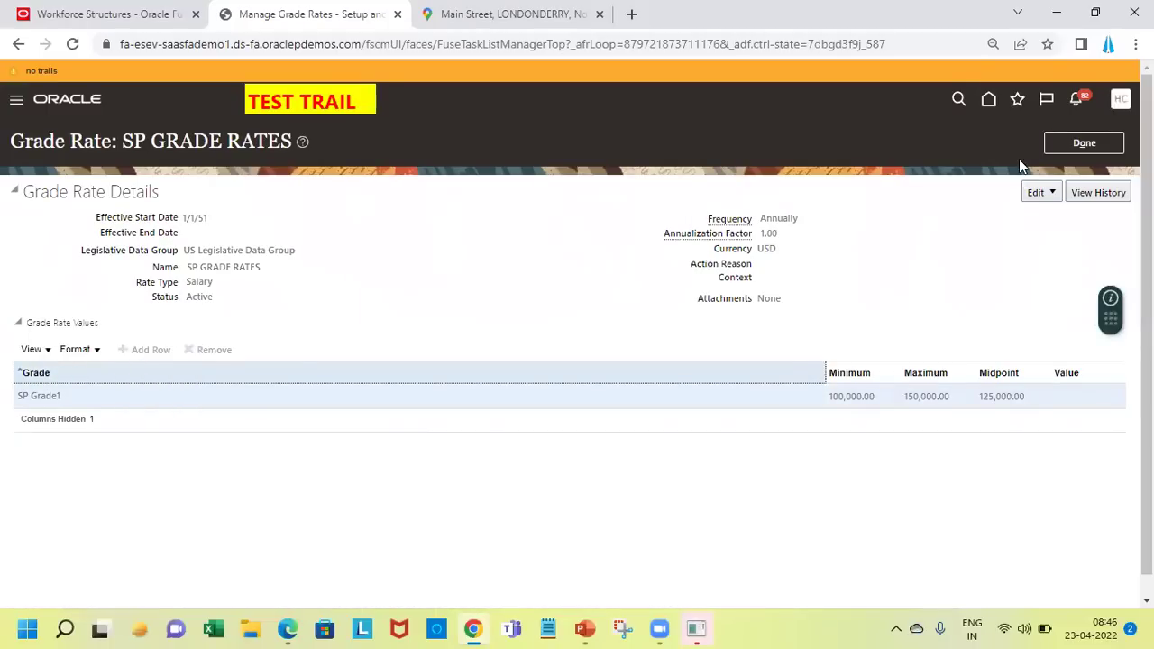
left_click(1041, 193)
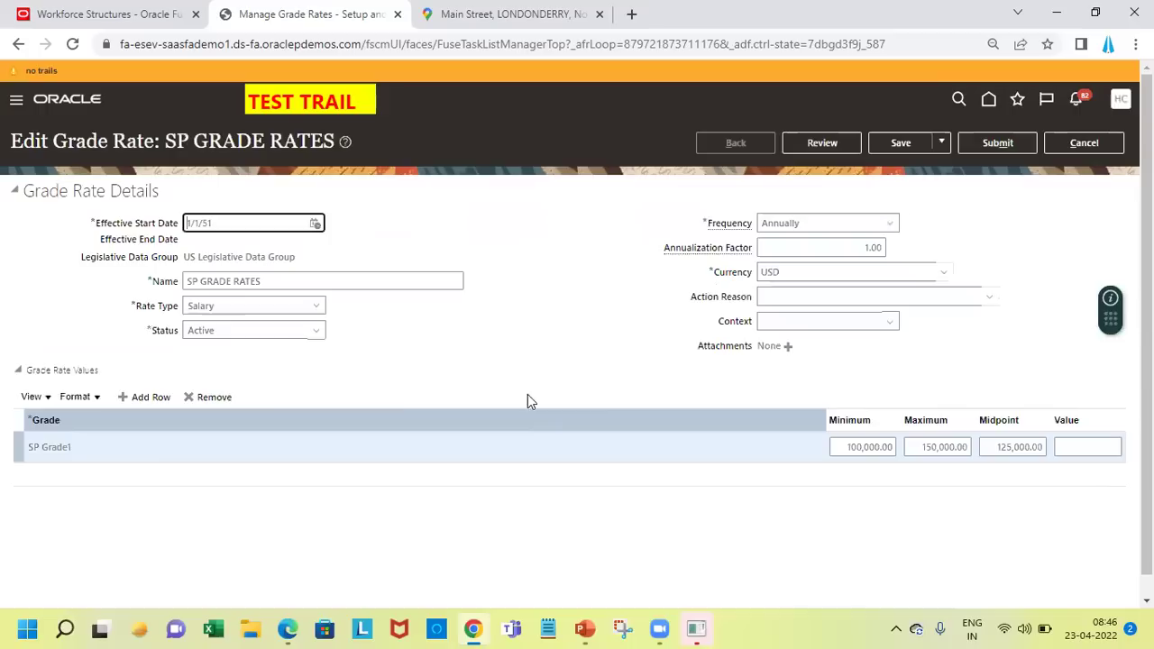
- Add a grade rate value row and assign SP M1 Grade to it by searching for grade names starting with SP
left_click(152, 402)
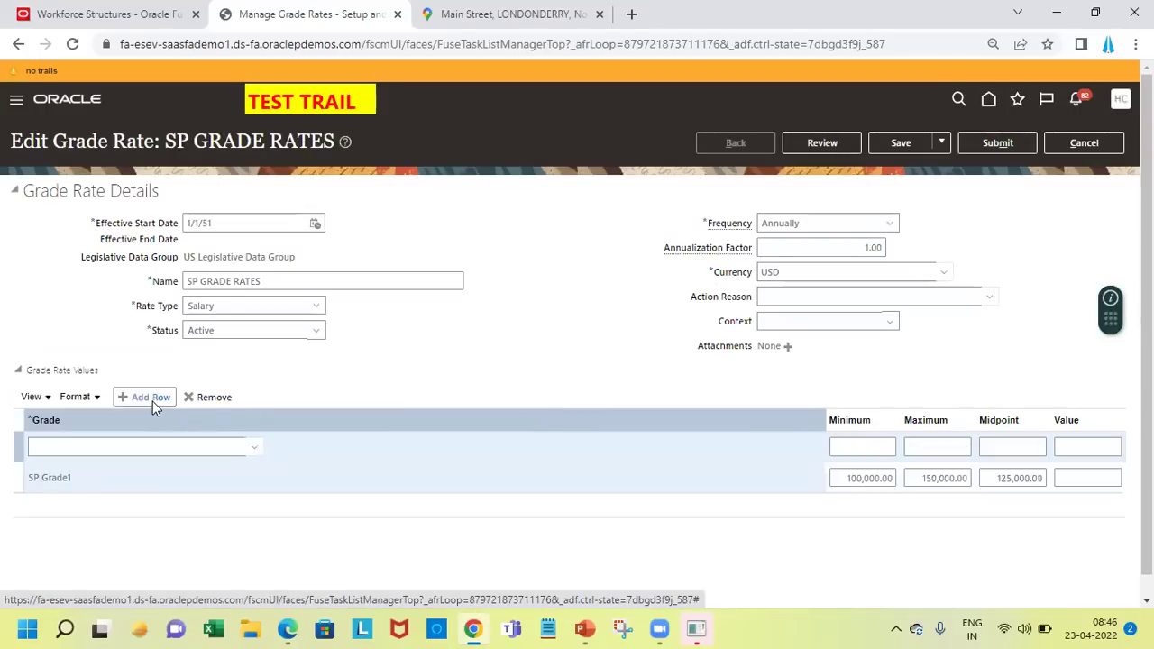
left_click(247, 448)
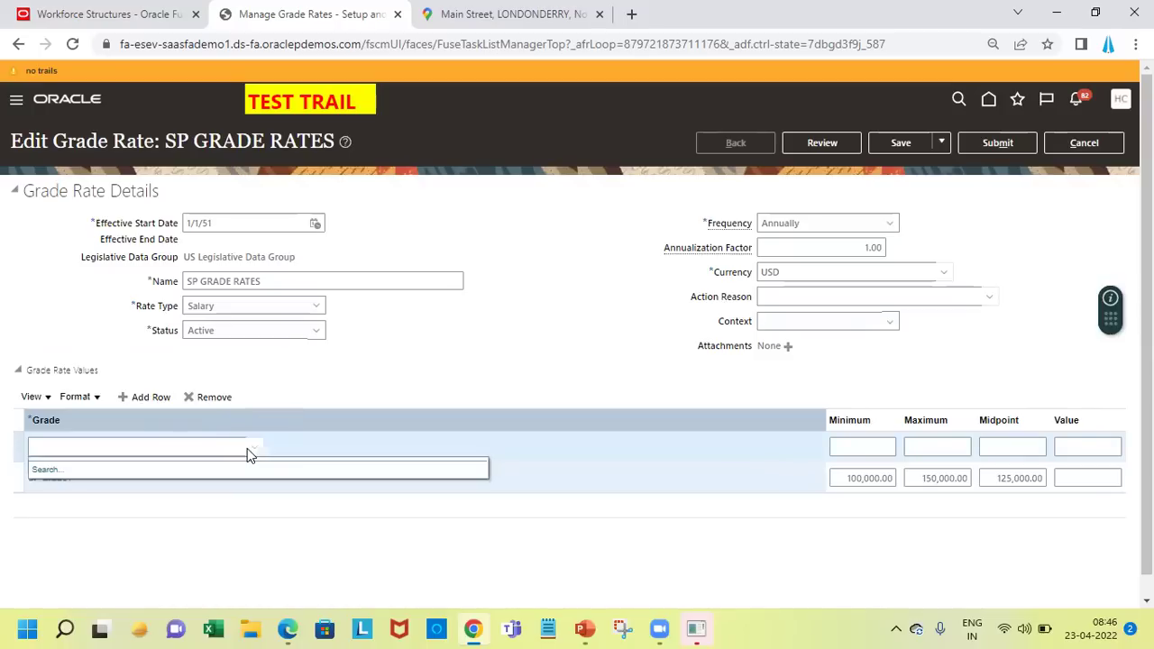
left_click(52, 475)
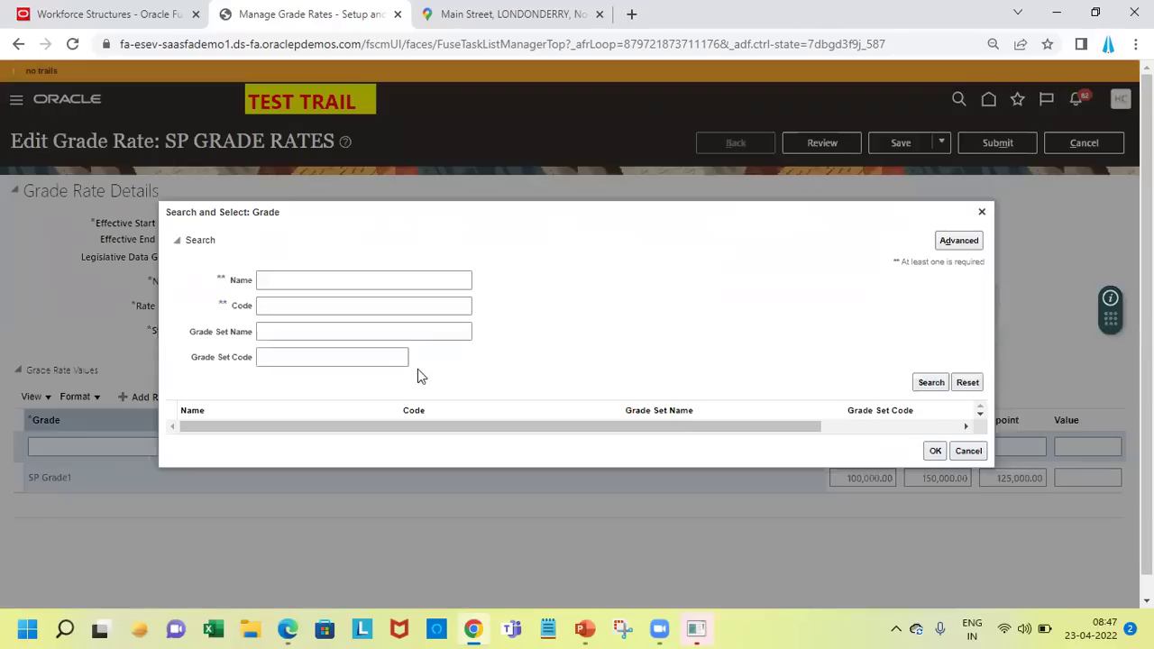
left_click(371, 282)
type("SPP")
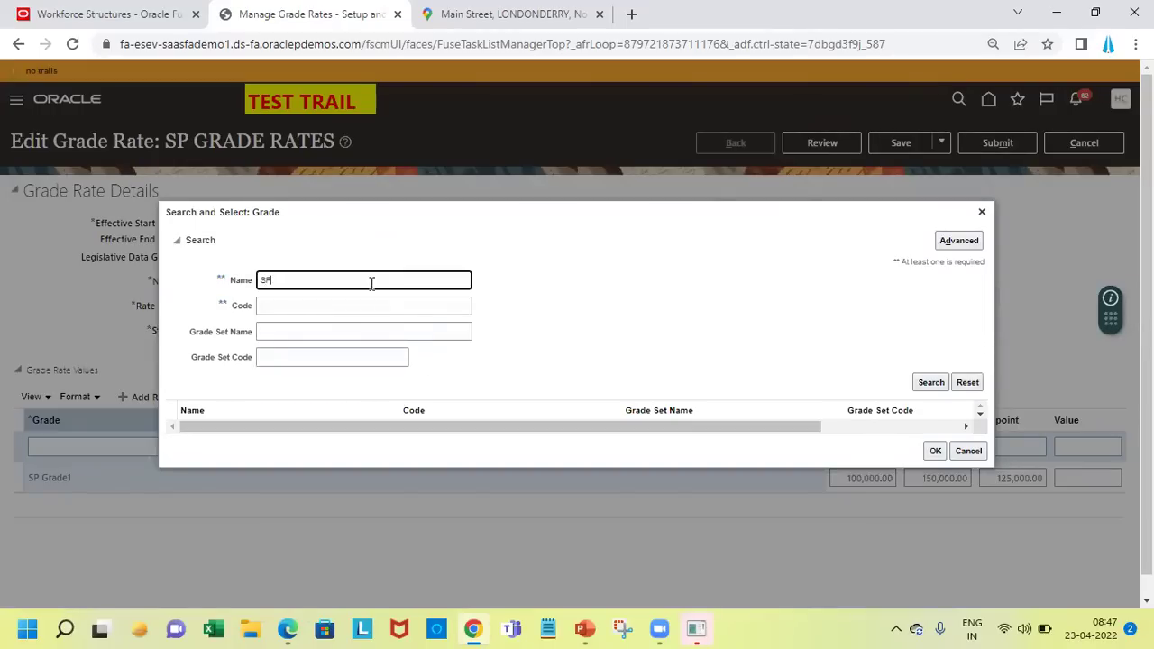
key("Return")
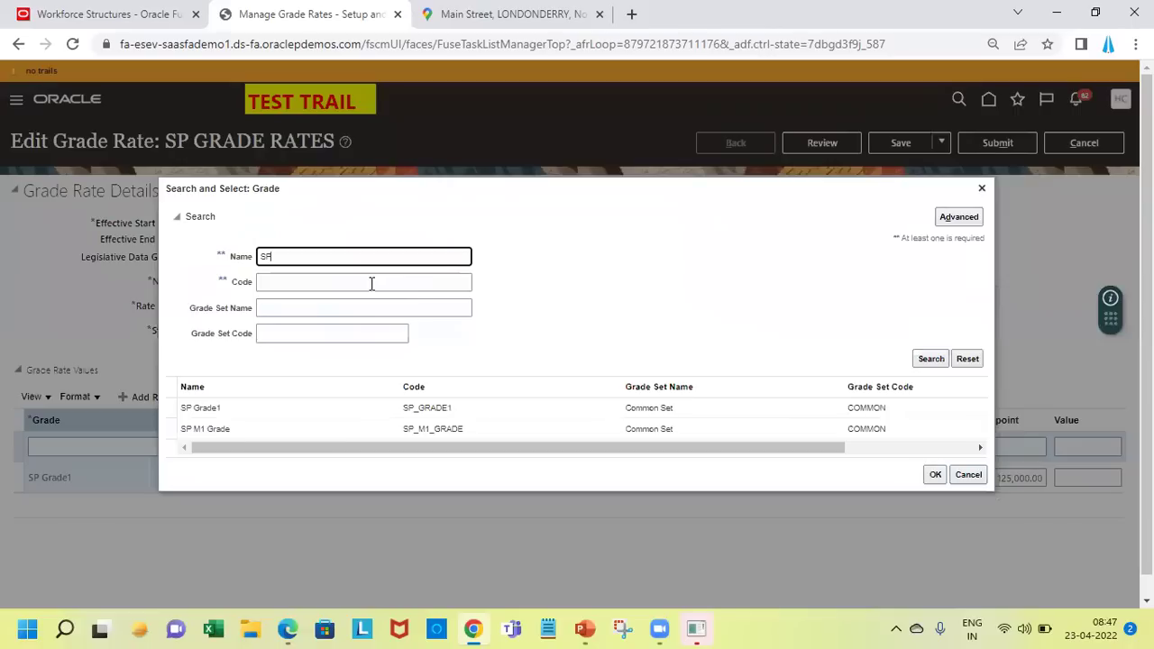
left_click(360, 431)
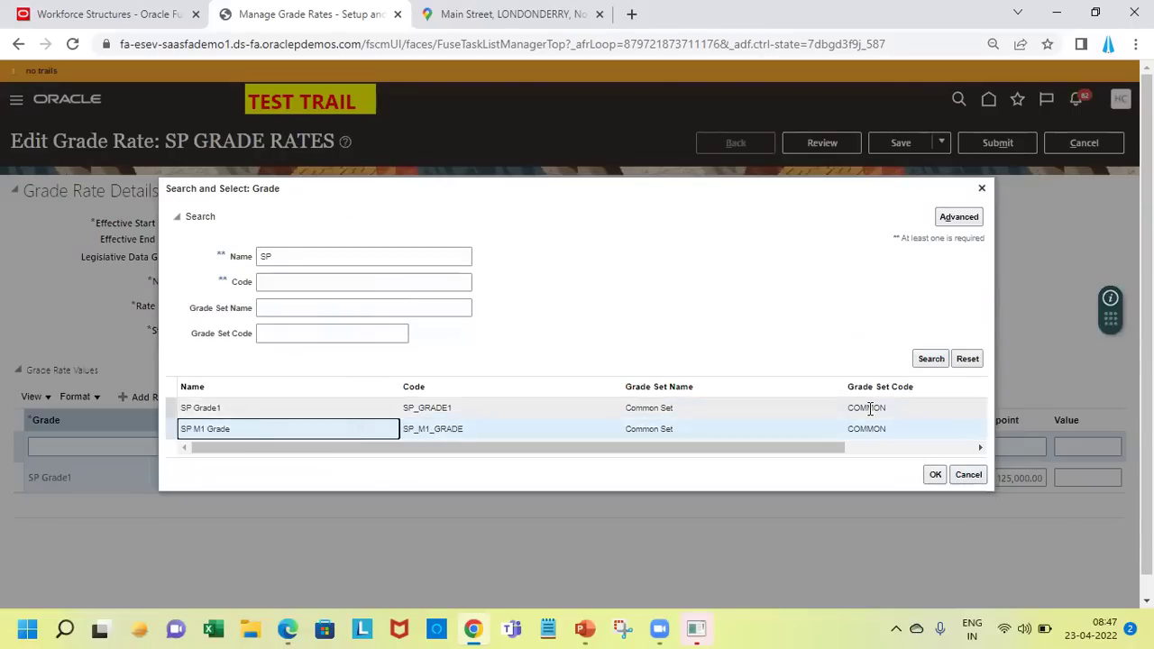
left_click(899, 449)
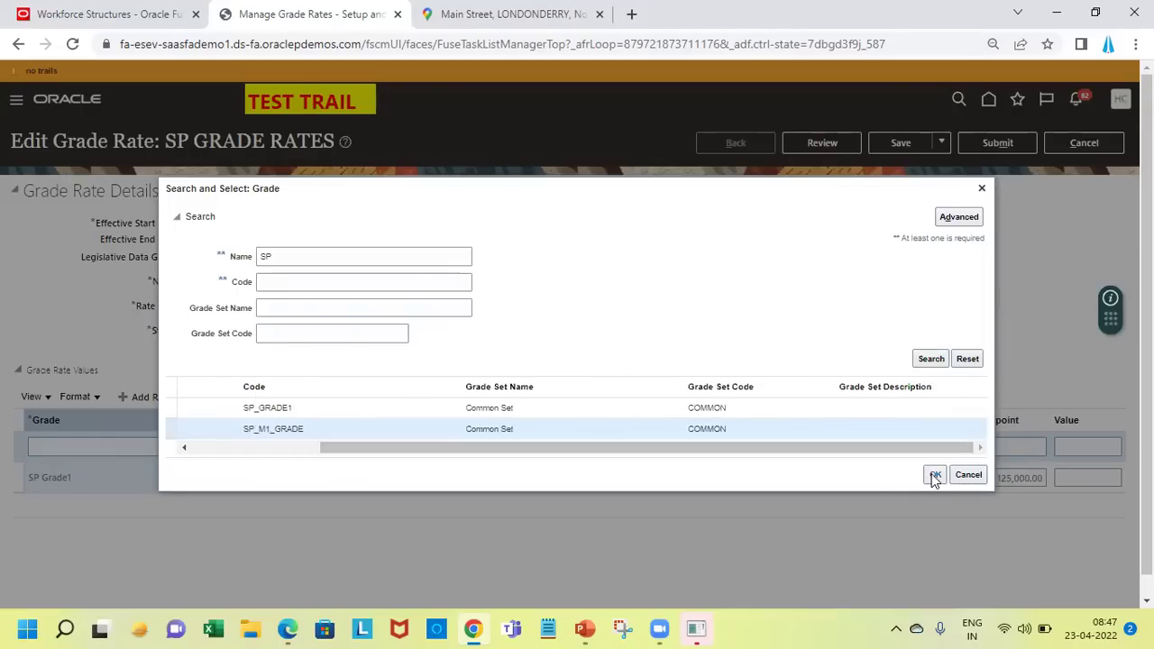
left_click(934, 476)
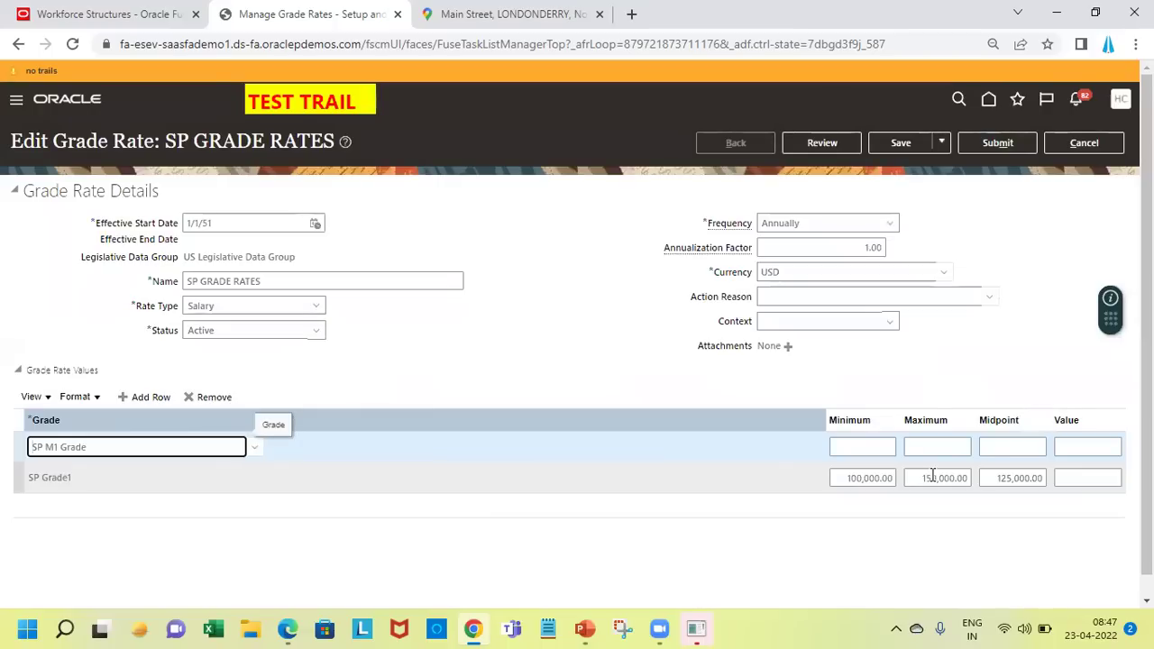
- Set the SP M1 Grade rate's minimum to 150,000 and its maximum to 200,000
left_click(880, 444)
type("1")
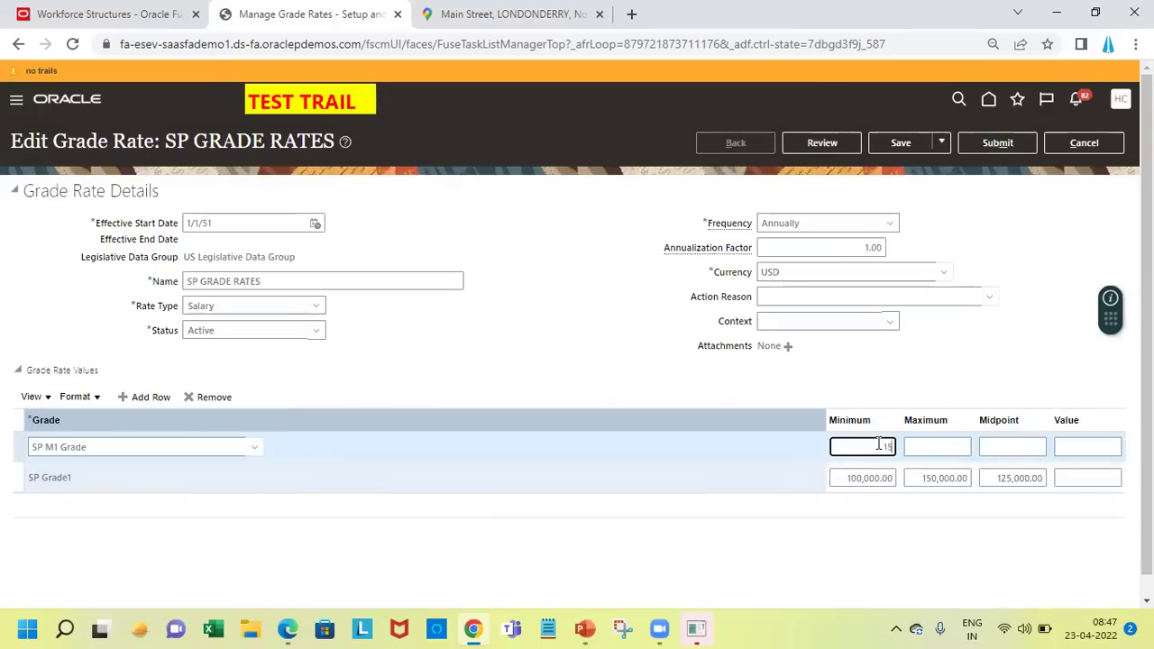
type("50000")
key("Tab")
type("200,000")
key("Tab")
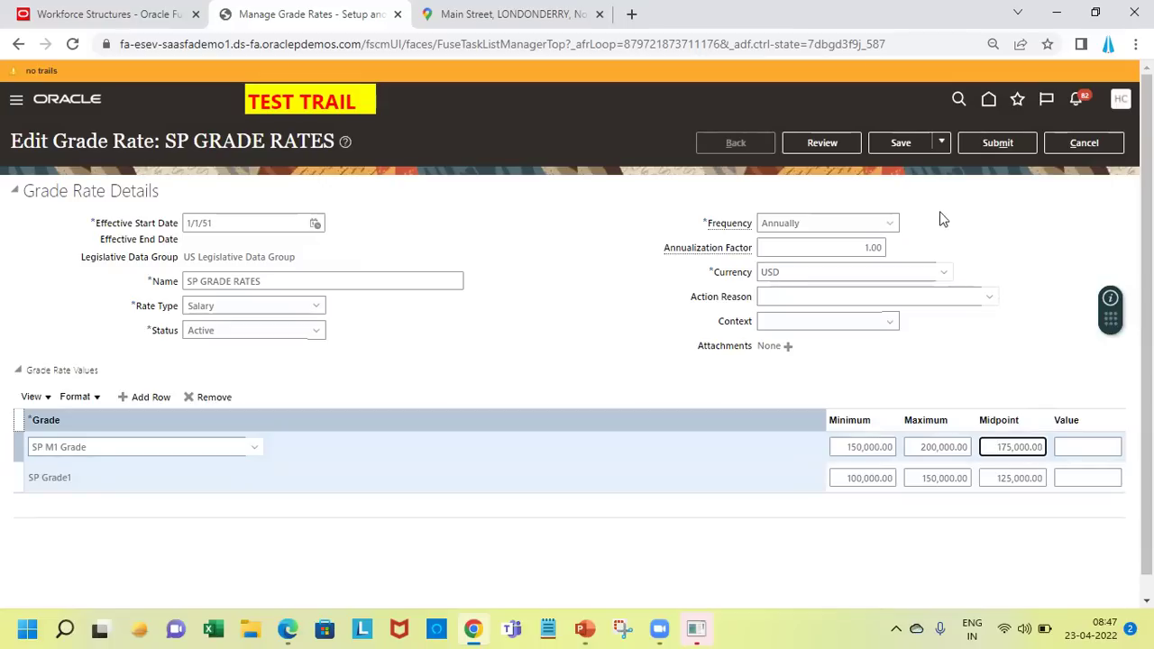
- Review the proposed grade rate values, submit the SP GRADE RATES change and acknowledge the submission
left_click(826, 145)
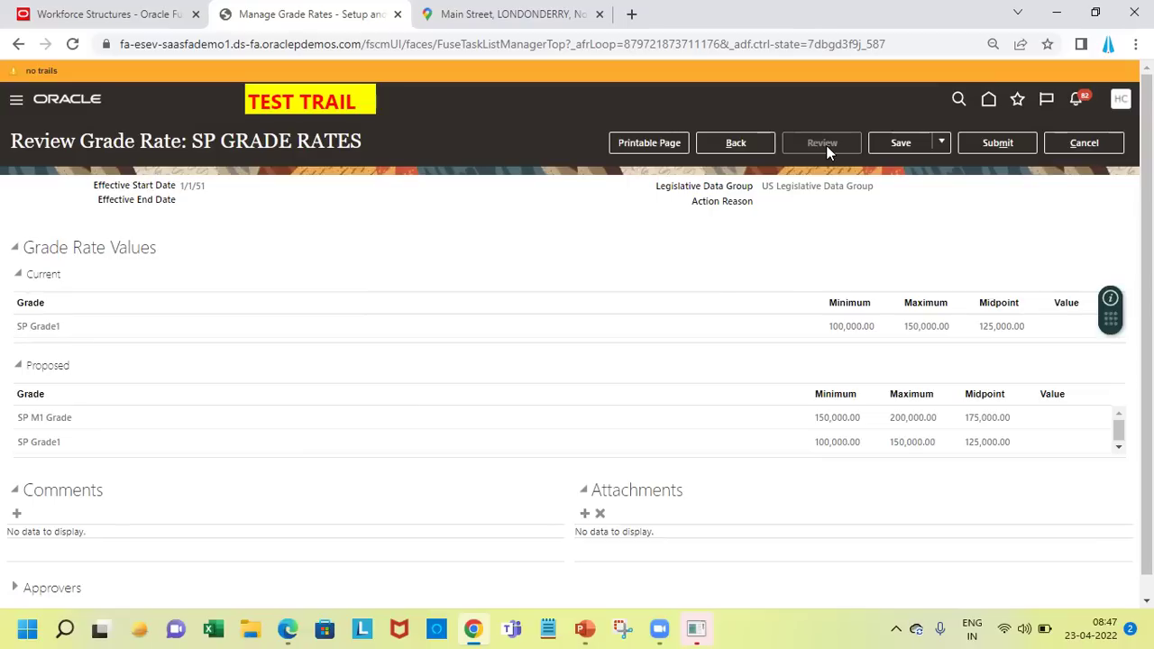
left_click(1010, 147)
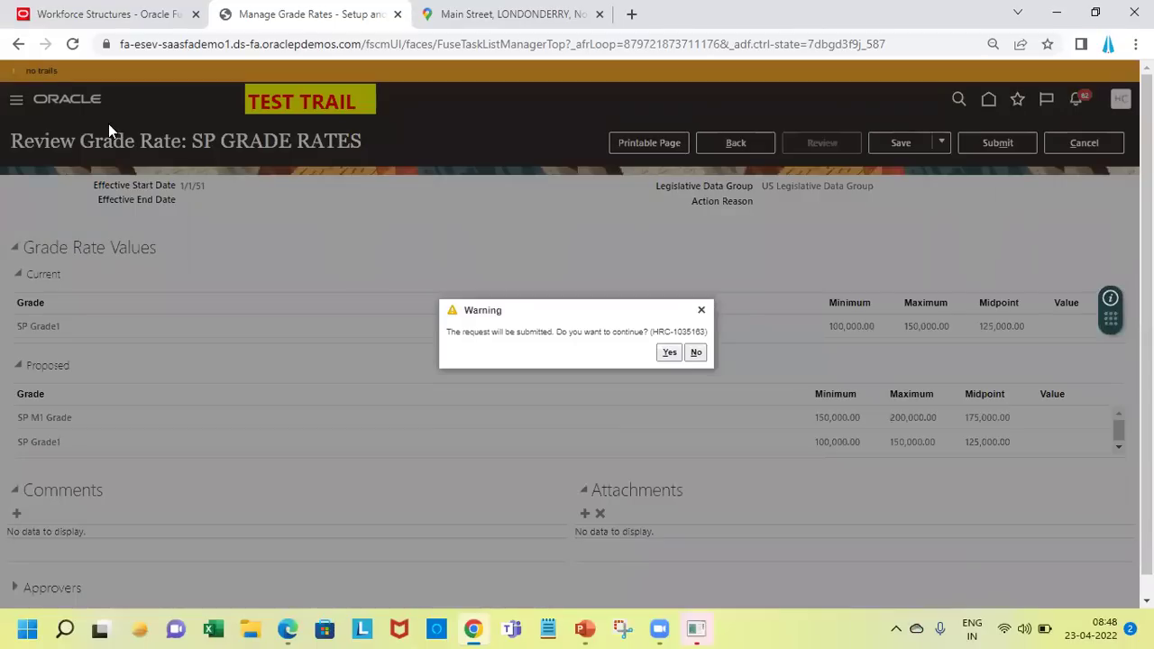
left_click(669, 354)
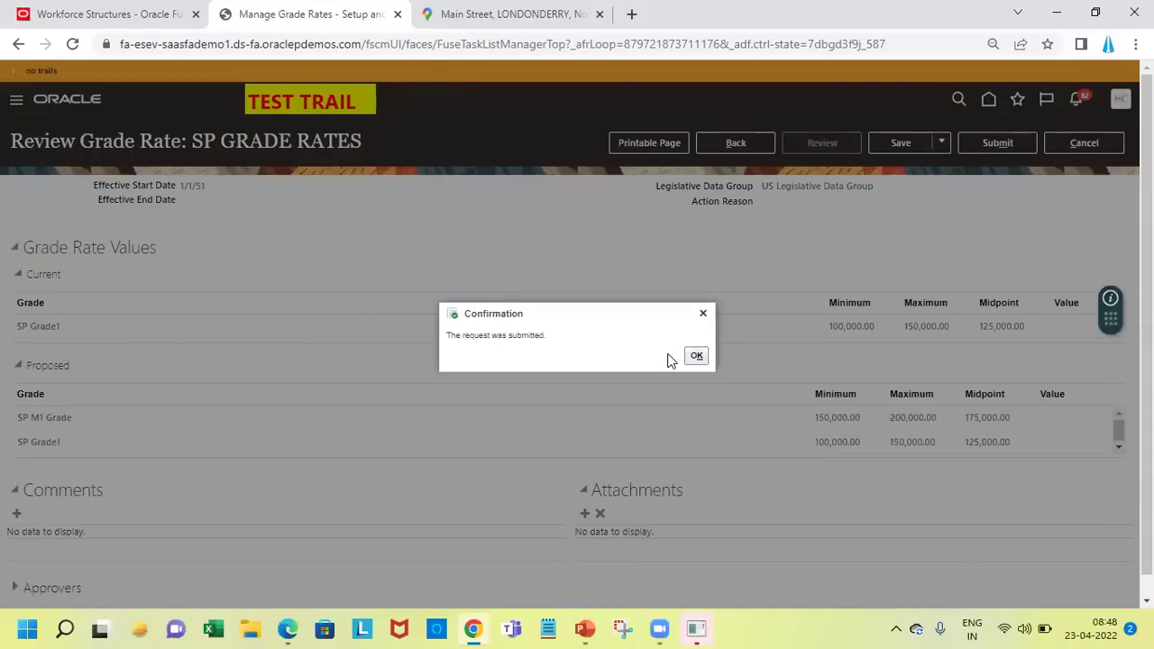
left_click(704, 361)
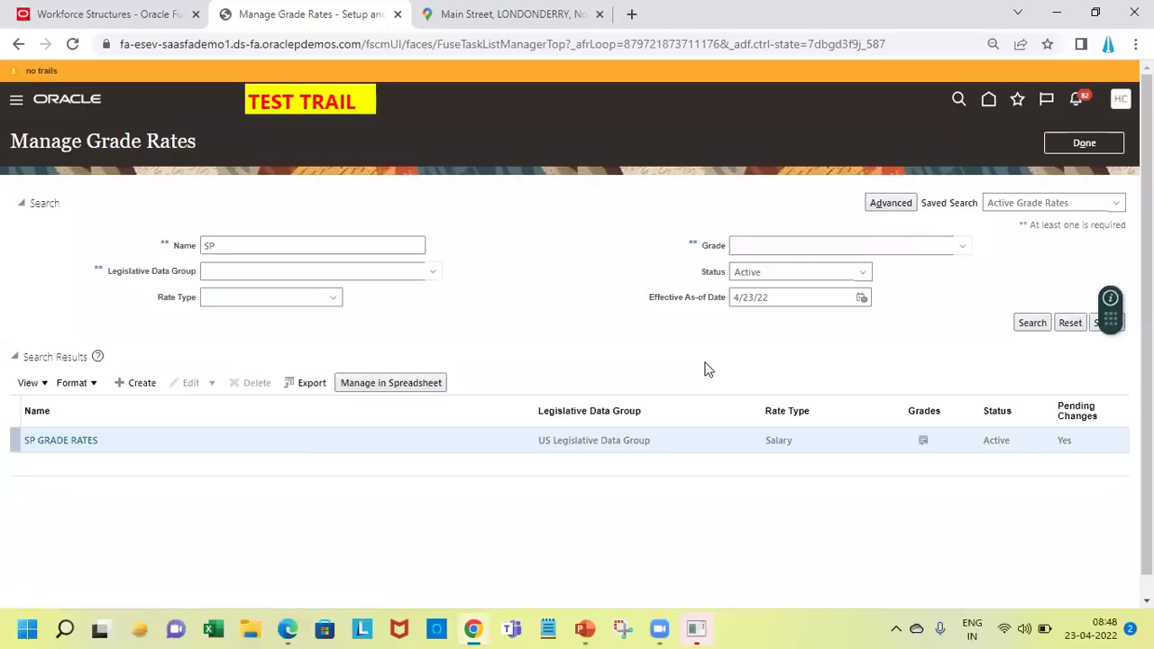
- Leave Manage Grade Rates, open the Manage Grade Ladders task and search for active ladders containing grade Admin01
left_click(1082, 144)
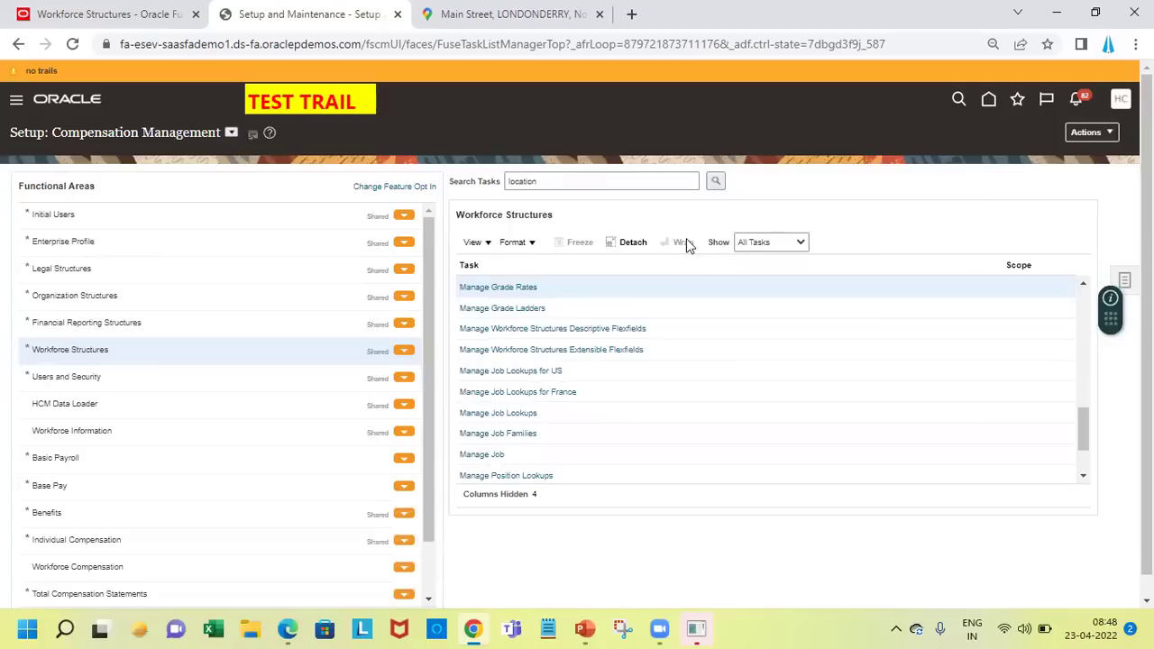
left_click(503, 308)
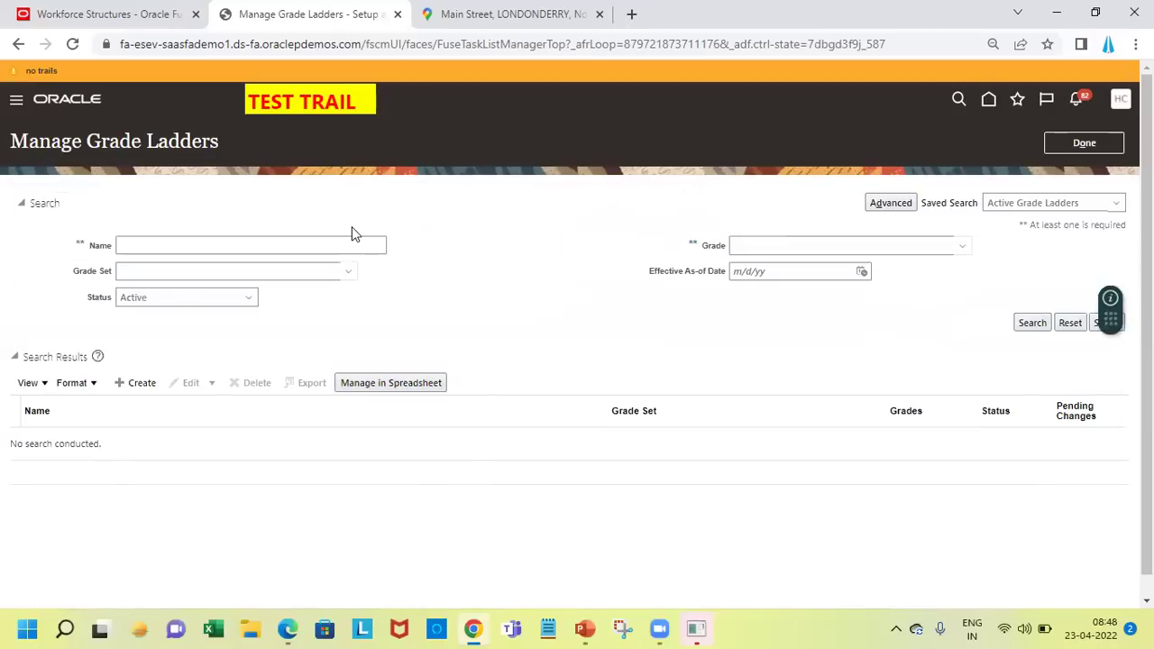
left_click(921, 246)
type("Adminn")
key("BackSpace")
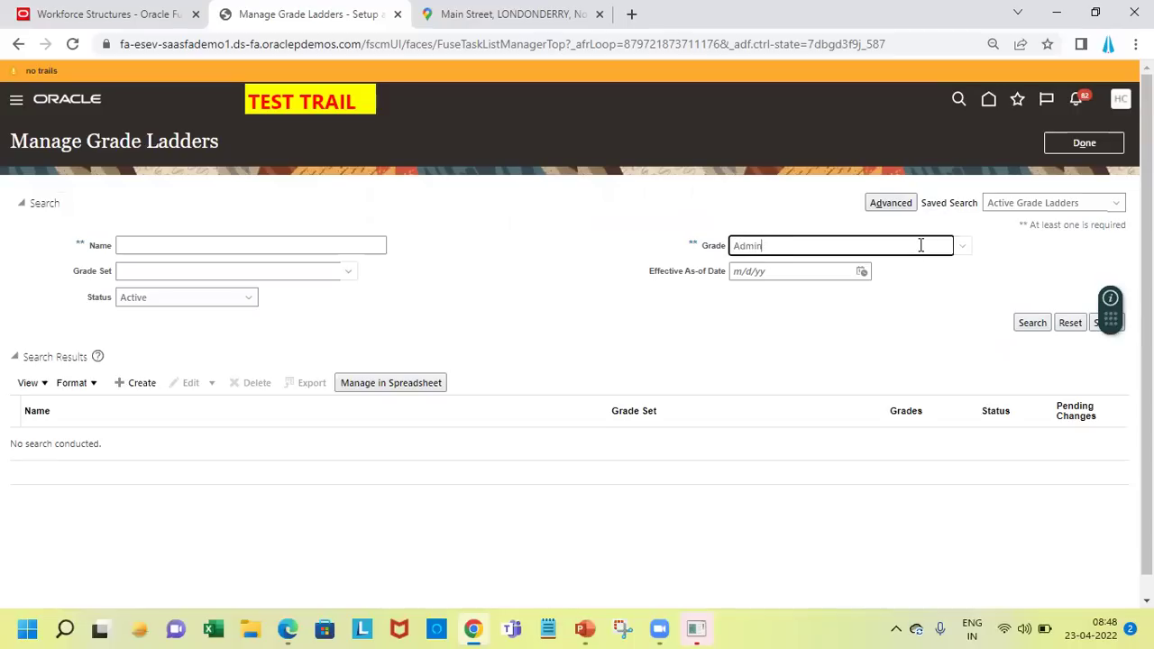
left_click(1034, 325)
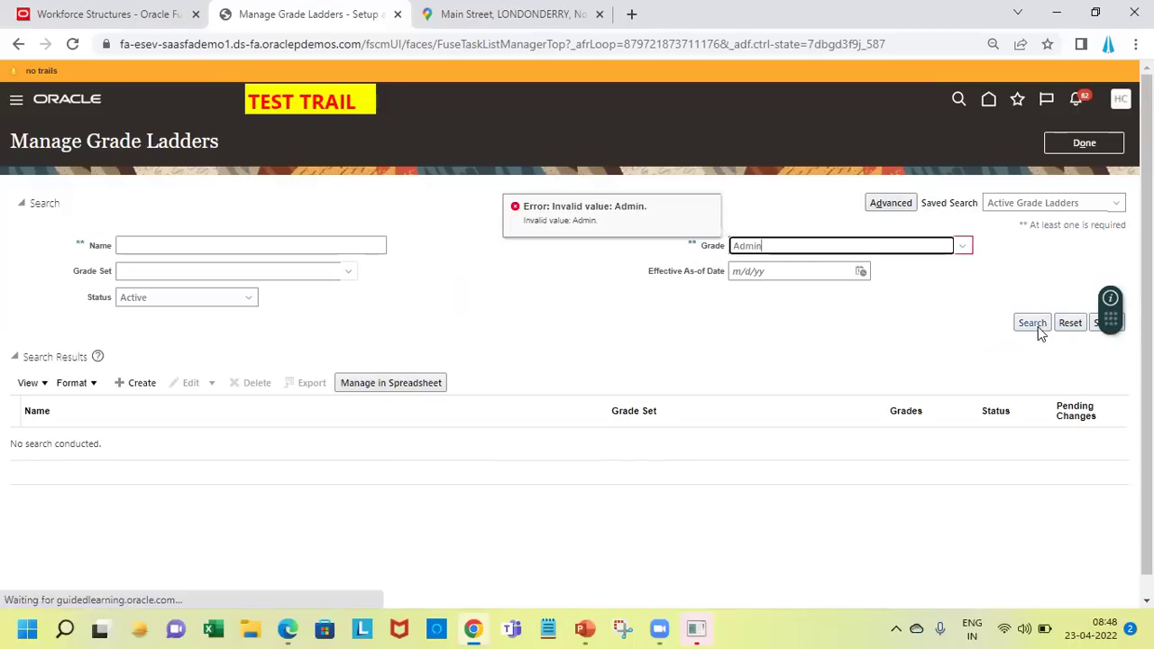
left_click(1035, 326)
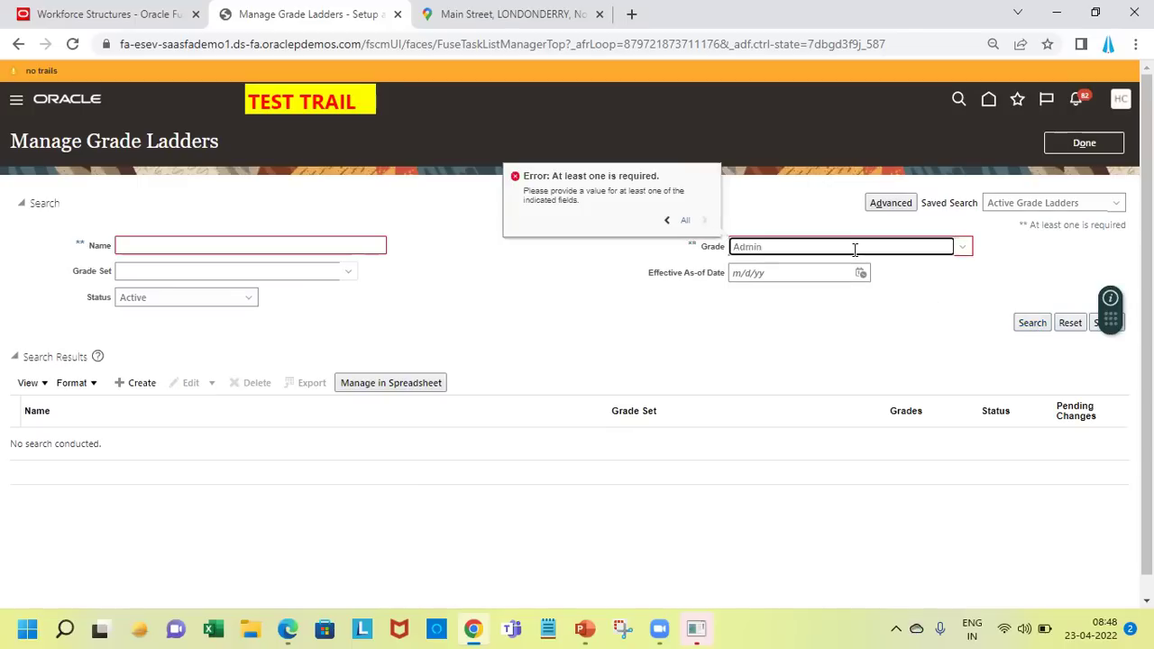
type("01")
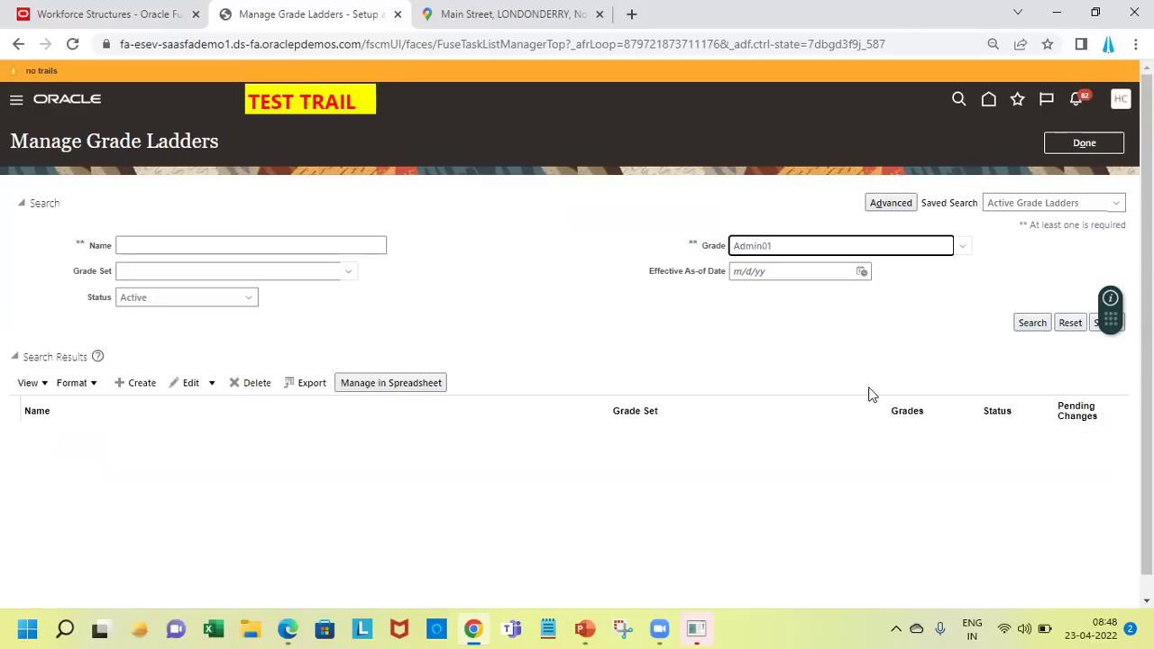
left_click(1036, 326)
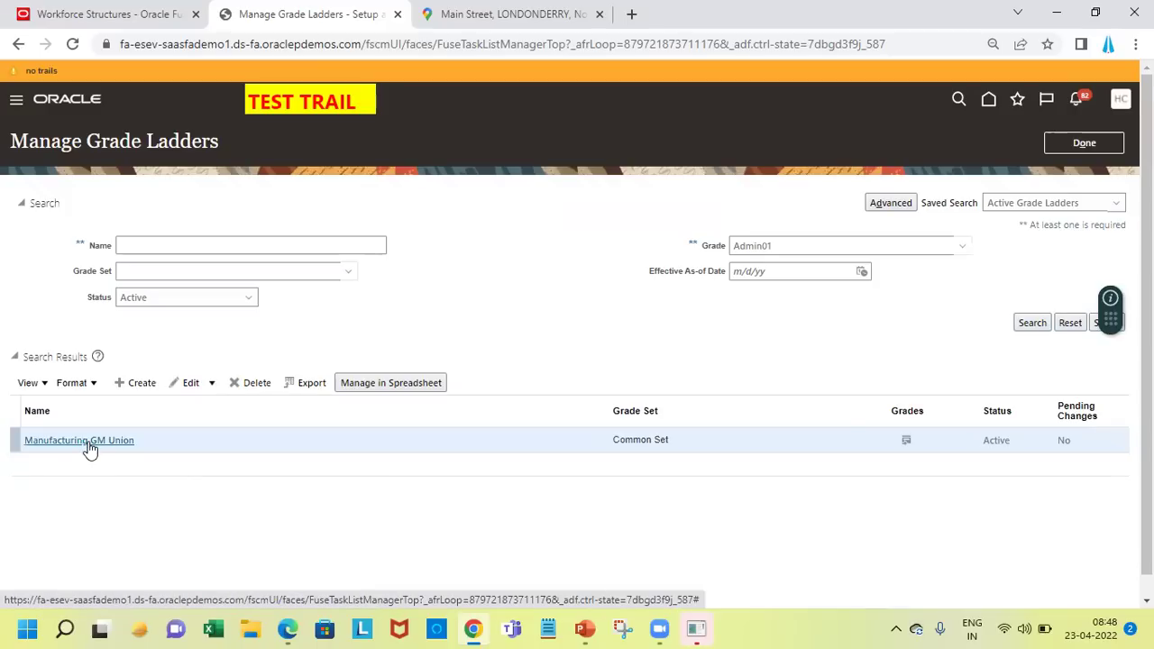
- Review the grades list of the Manufacturing GM Union ladder, then open the ladder and view its Admin01 and Admin02 grades
left_click(903, 443)
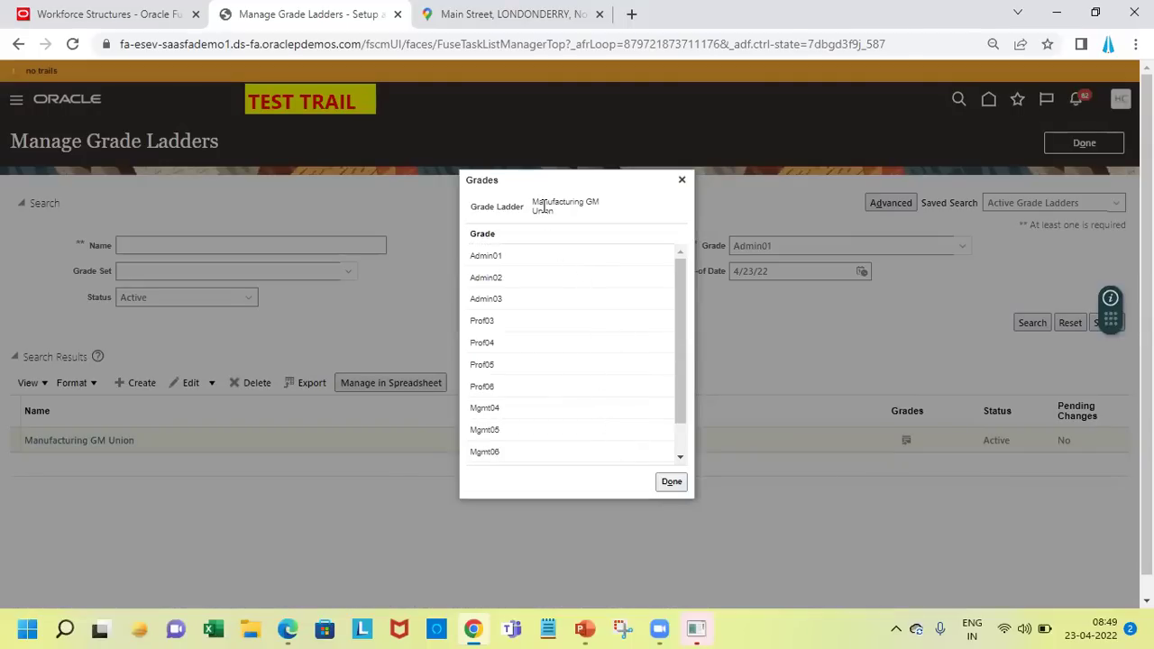
left_click_drag(533, 203, 603, 213)
left_click(671, 483)
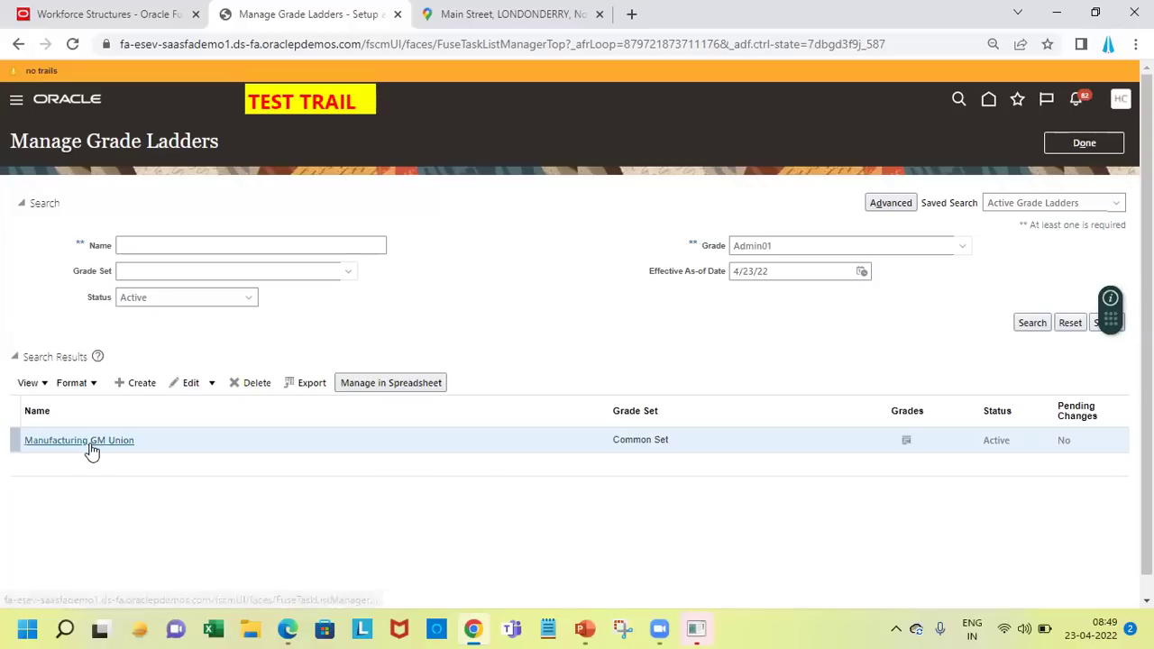
left_click(89, 442)
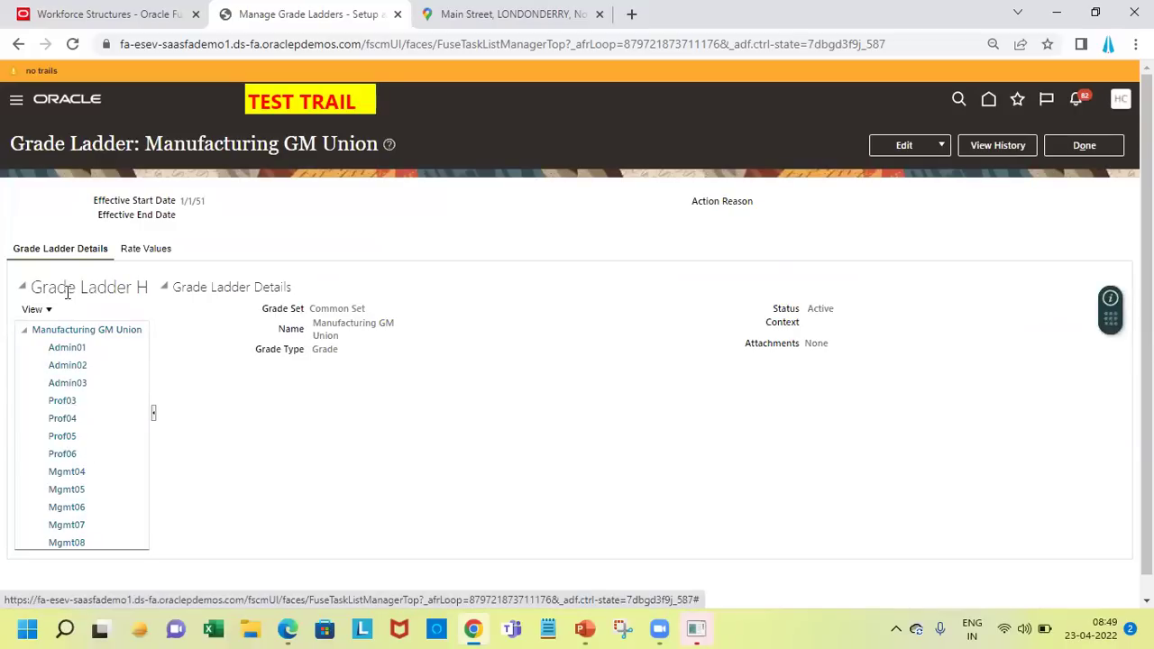
left_click(70, 347)
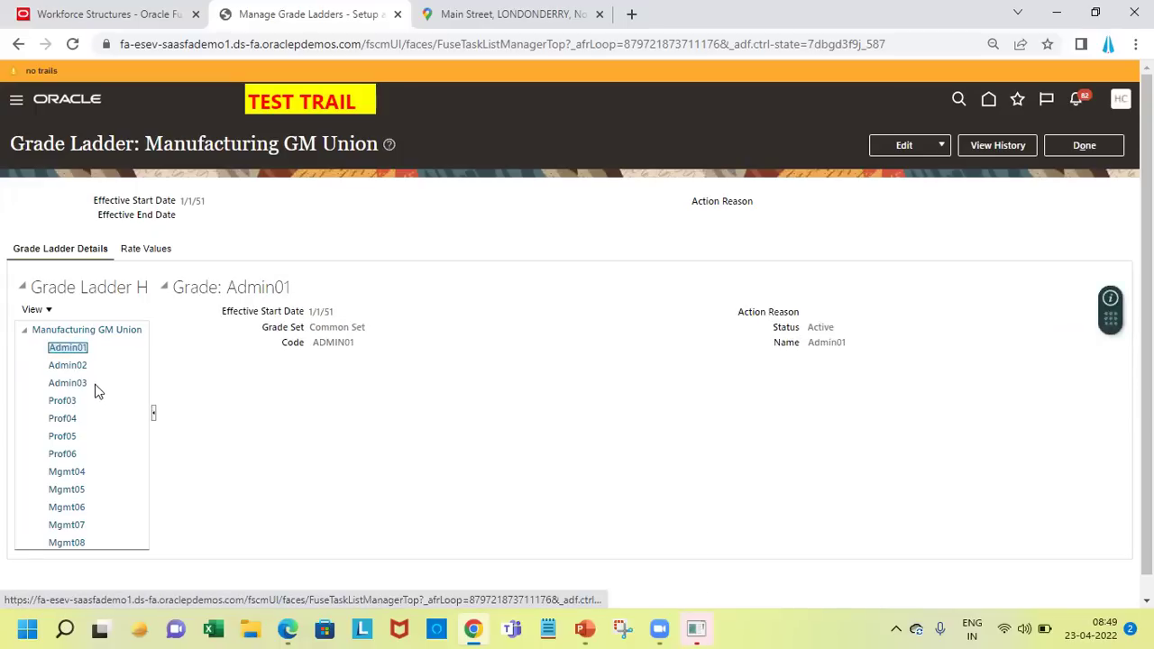
left_click(72, 365)
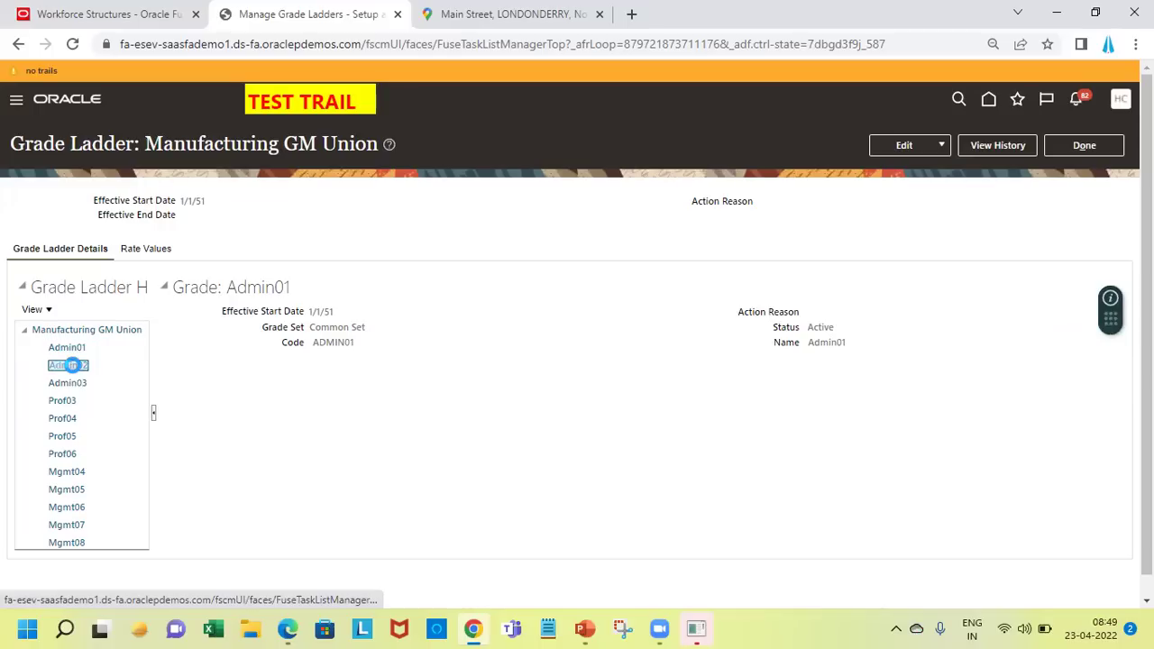
- Show the rate values of the Manufacturing GM Union ladder for the US Legislative Data Group
left_click(138, 252)
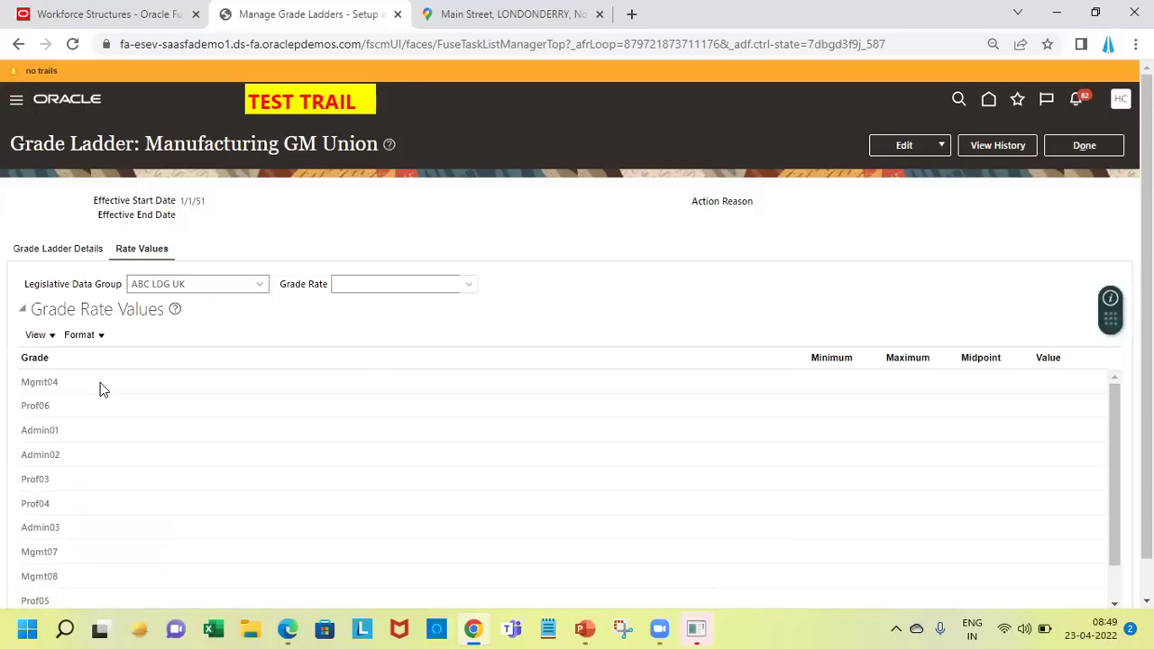
left_click(235, 287)
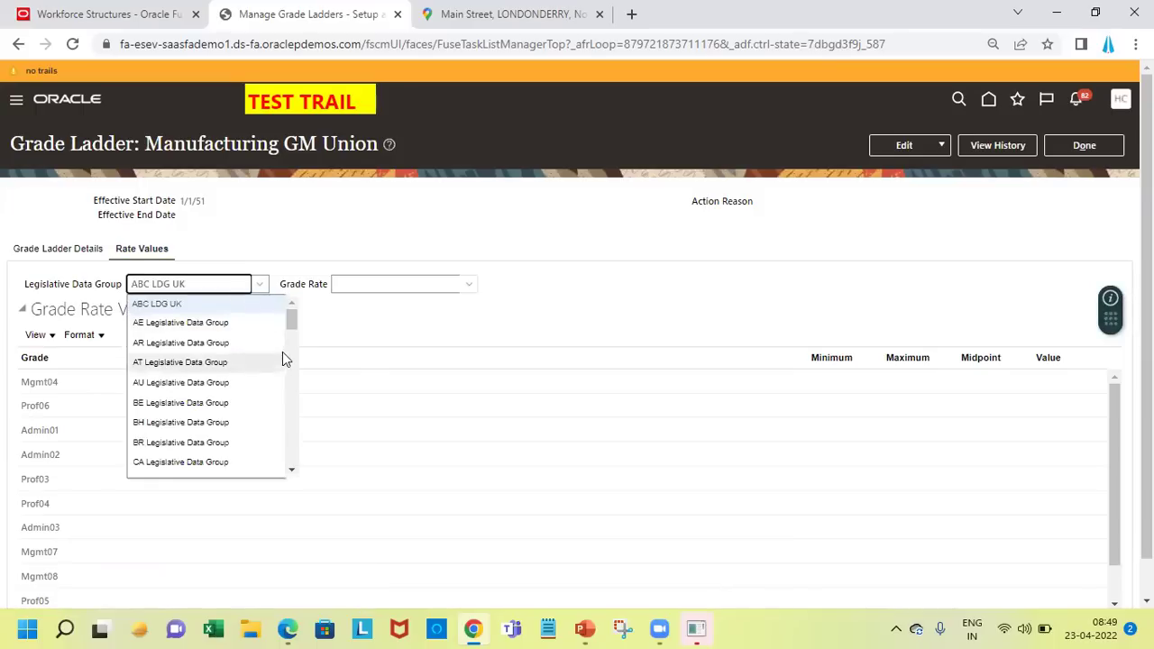
left_click(294, 375)
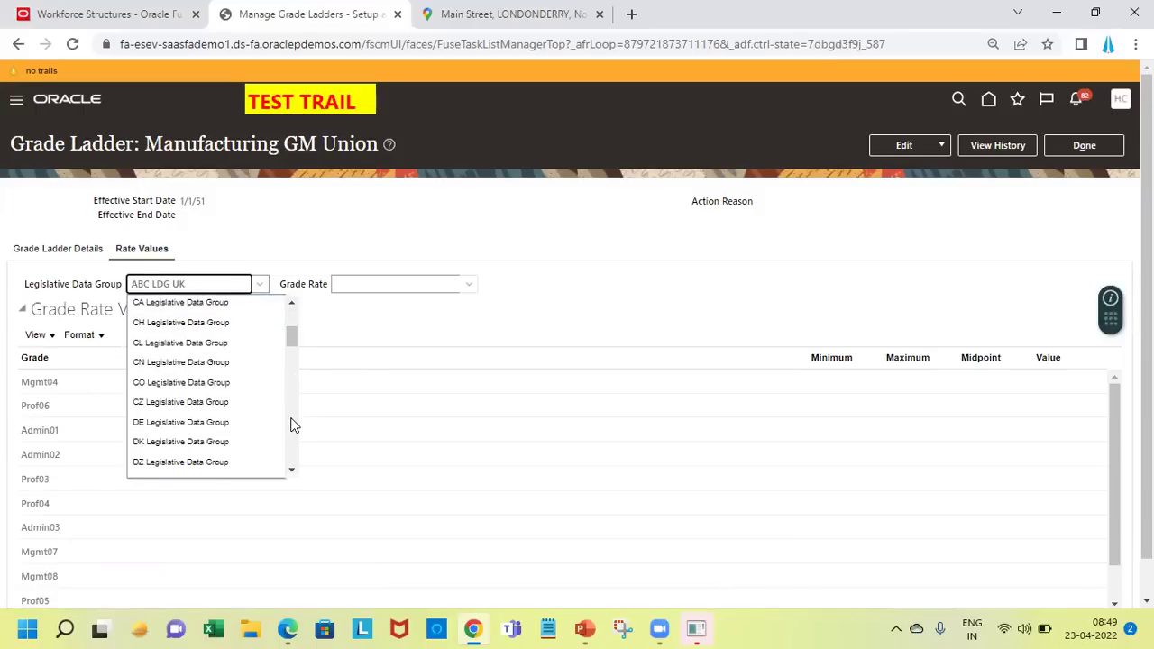
key("u")
key("u")
key("u")
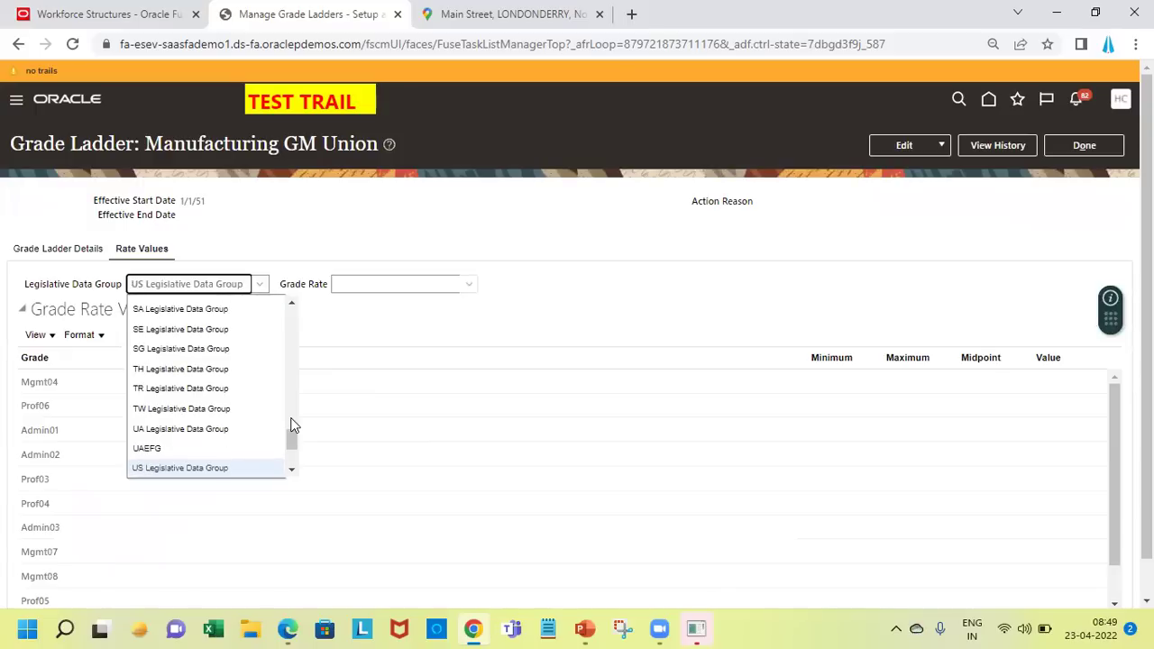
key("Return")
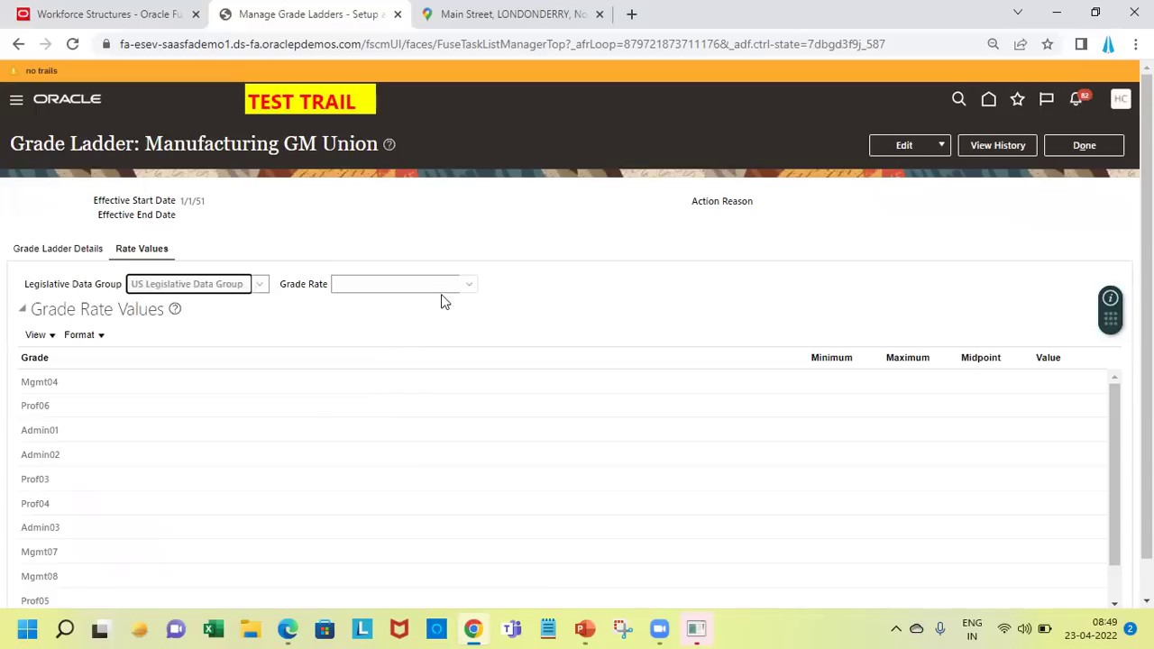
- Check the grade rate choices for the Manufacturing GM Union ladder, then return to the ladder details and view the Admin01 grade
left_click(466, 285)
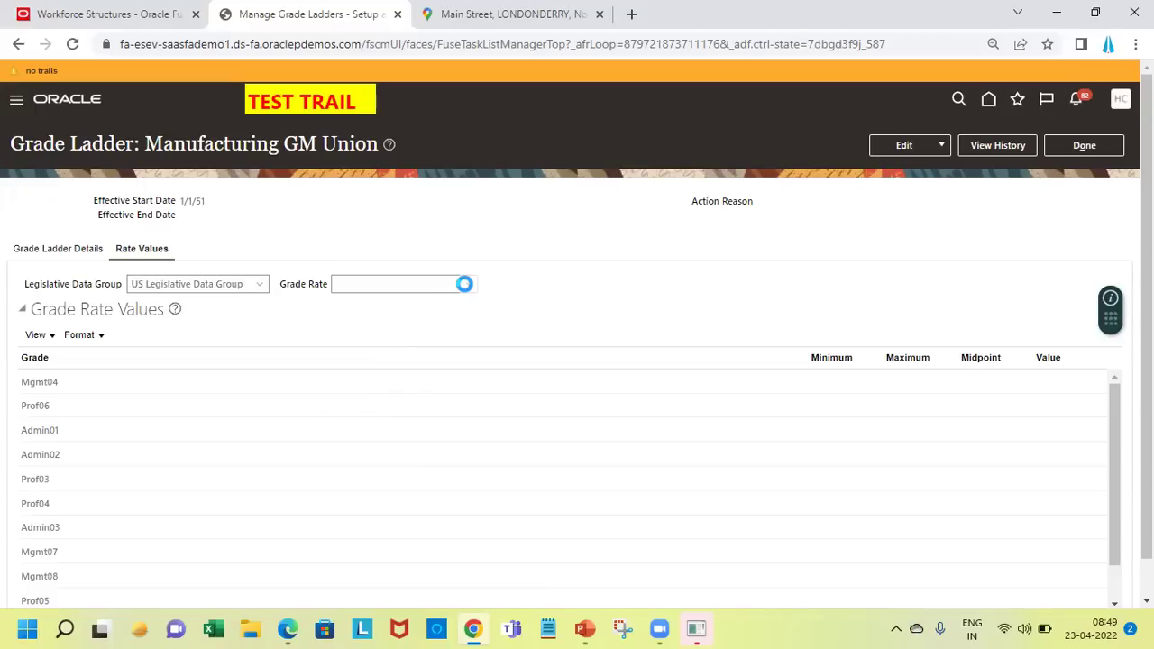
left_click(483, 349)
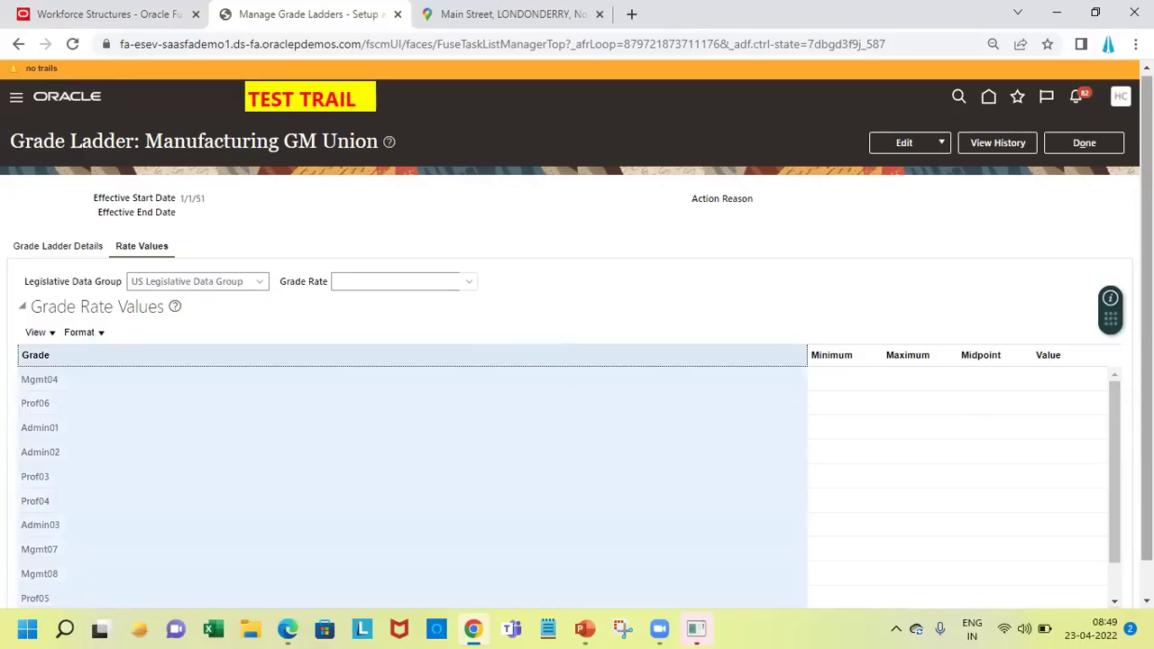
scroll(1036, 567, "down", 1)
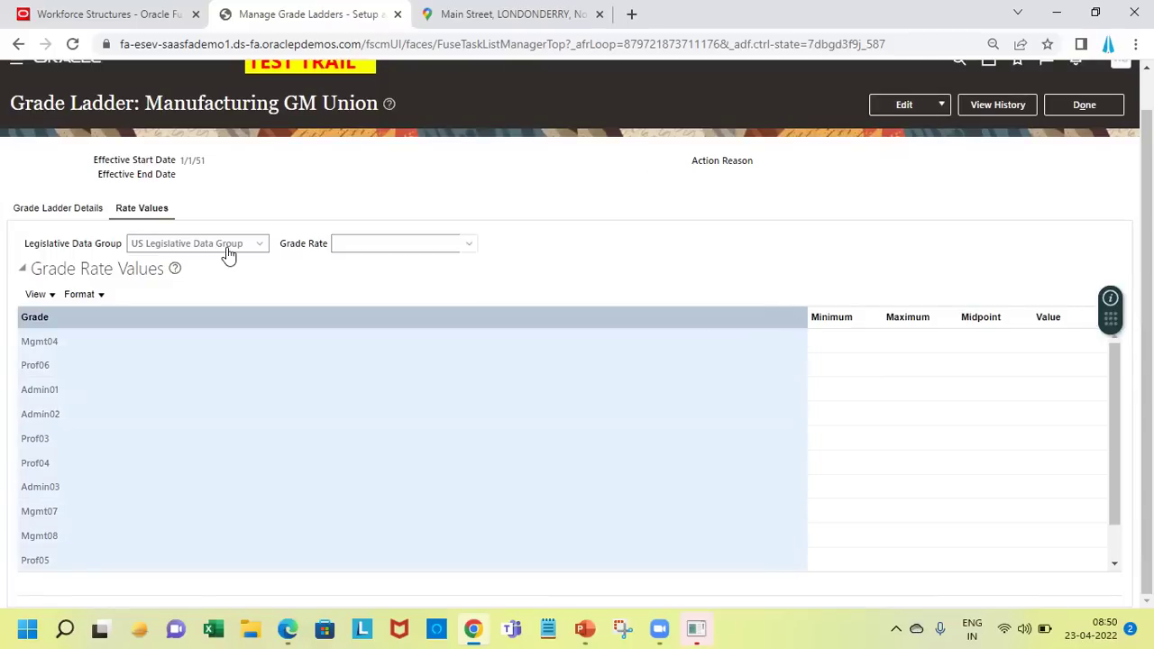
left_click(87, 210)
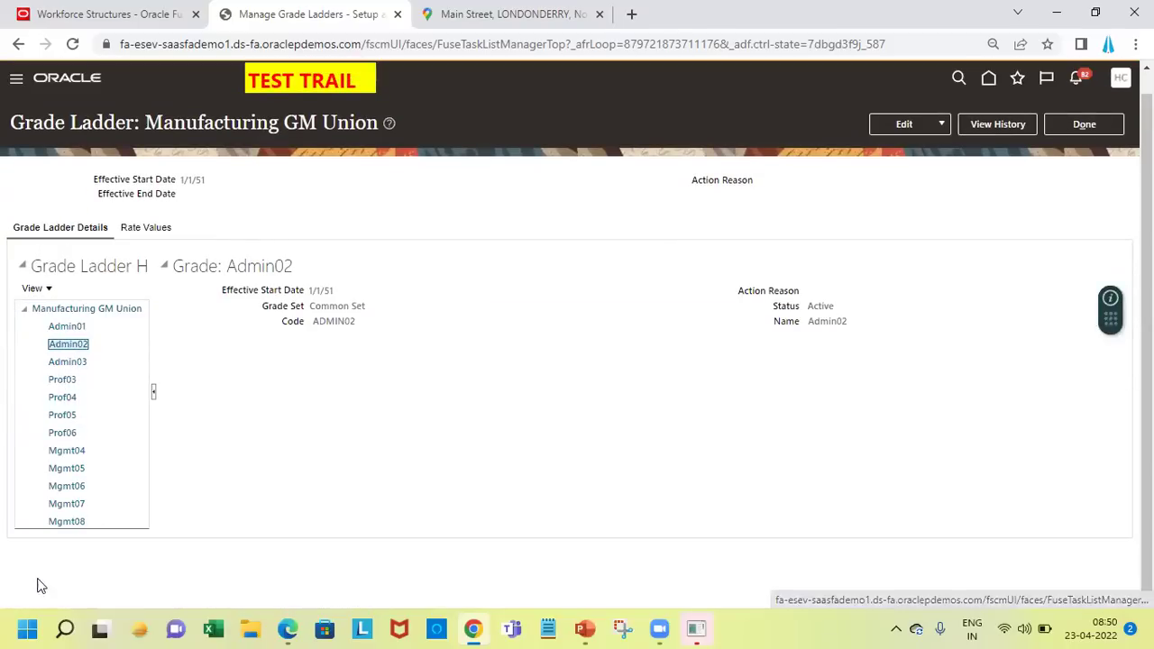
left_click(76, 330)
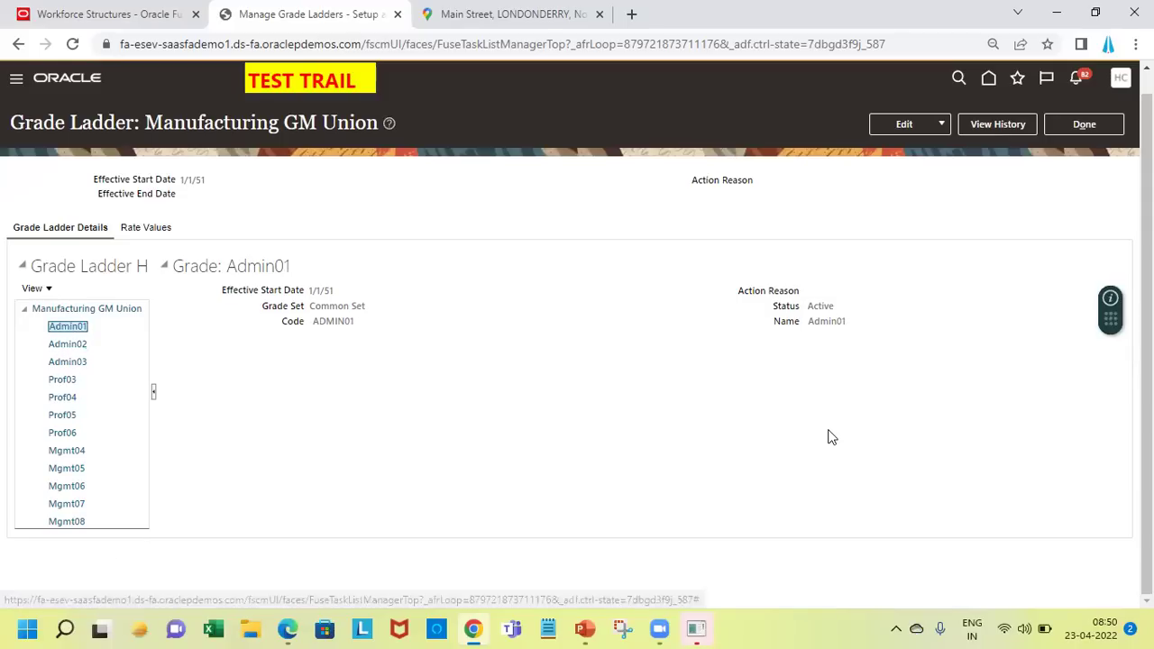
- Close the Manufacturing GM Union ladder, leave Manage Grade Ladders and search the setup tasks for "grade"
left_click(1077, 133)
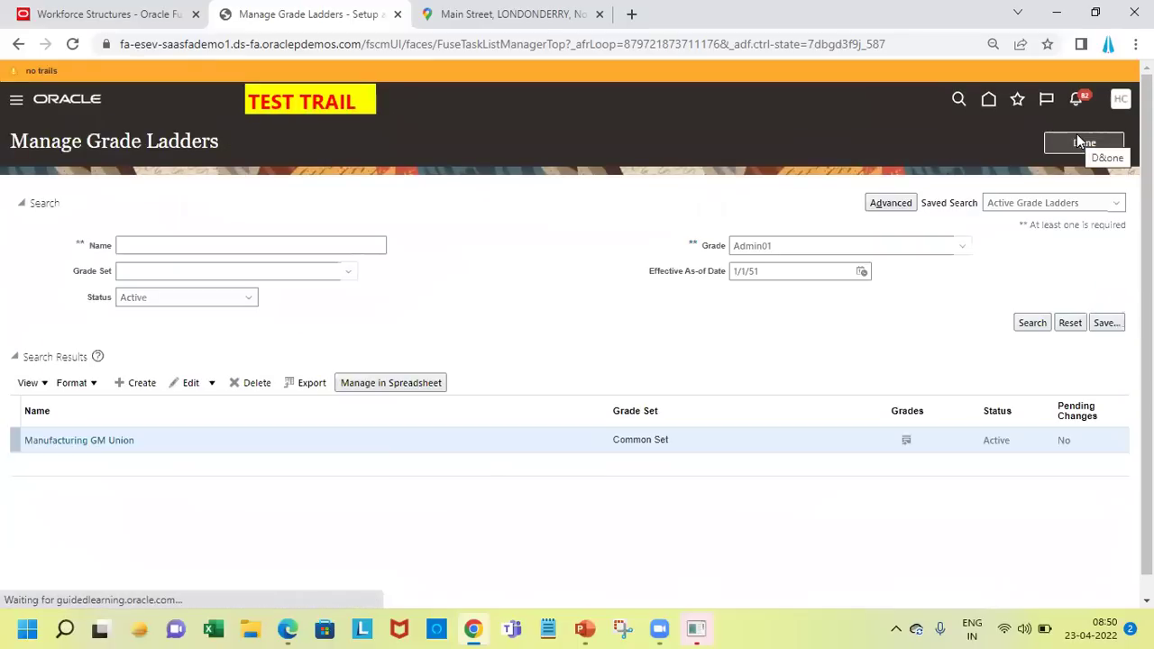
left_click(1079, 140)
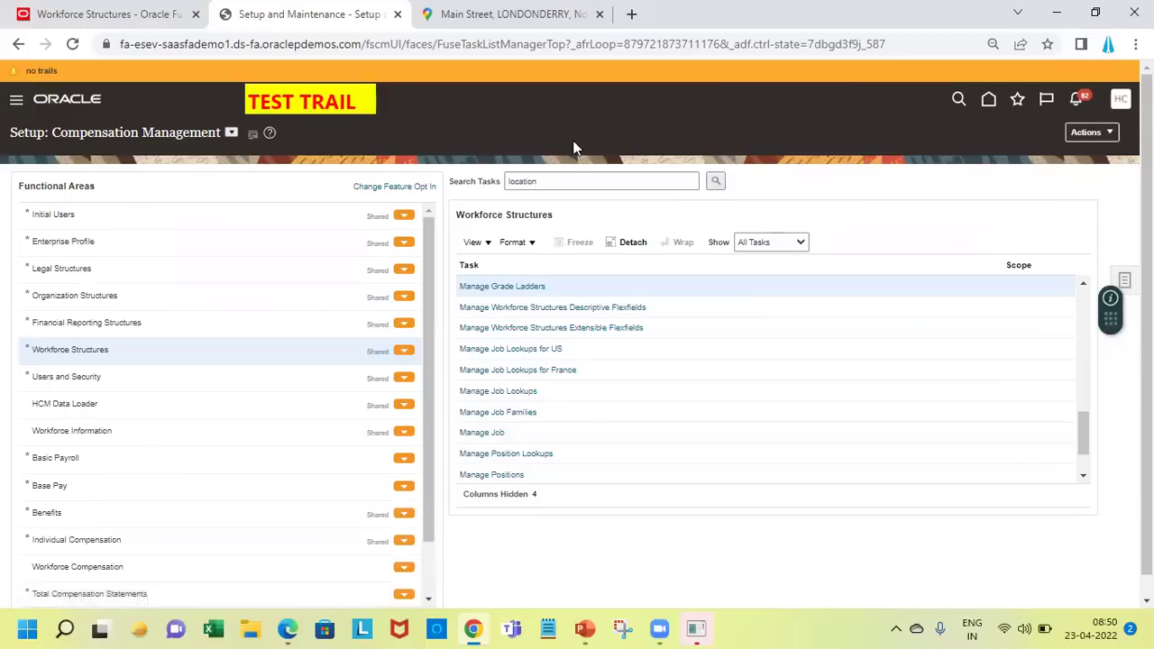
double_click(588, 179)
type("grade")
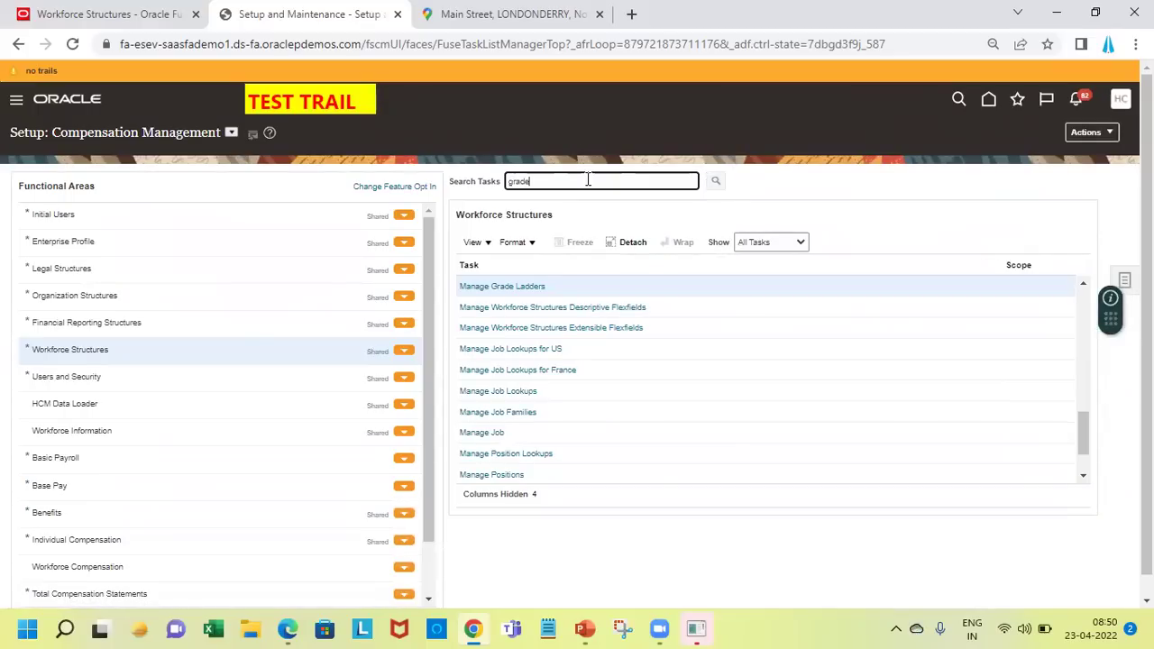
key("Return")
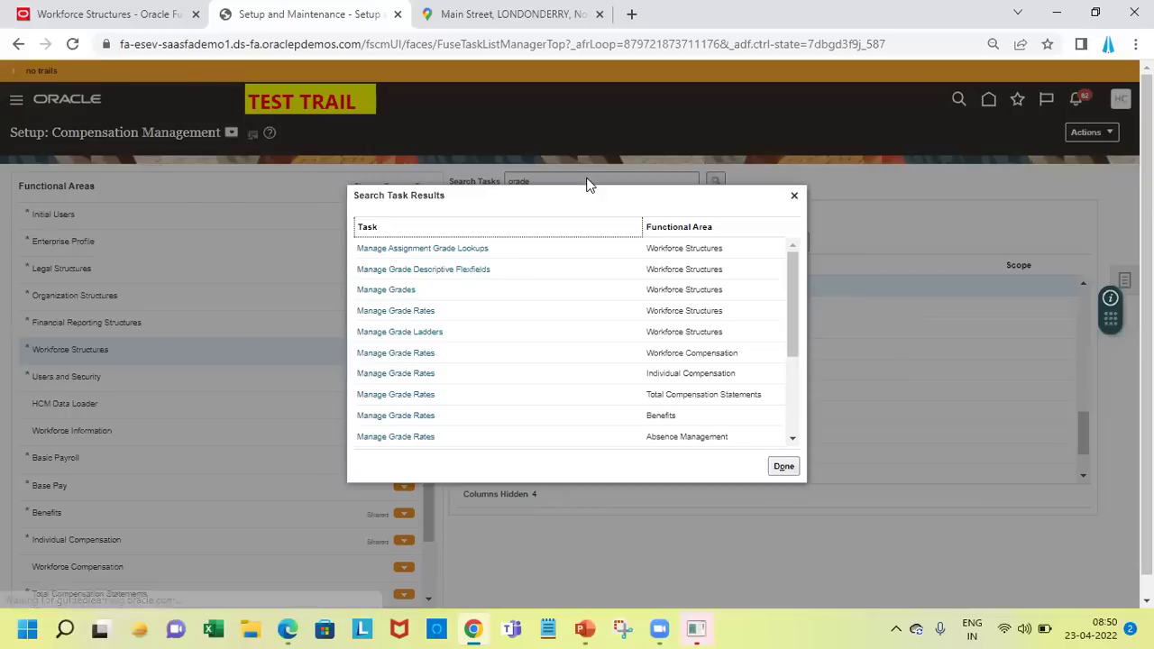
- Find the Progression Grade Ladders task of the Workforce Compensation functional area in the task results and open it
left_click(793, 440)
left_click(795, 438)
left_click(795, 439)
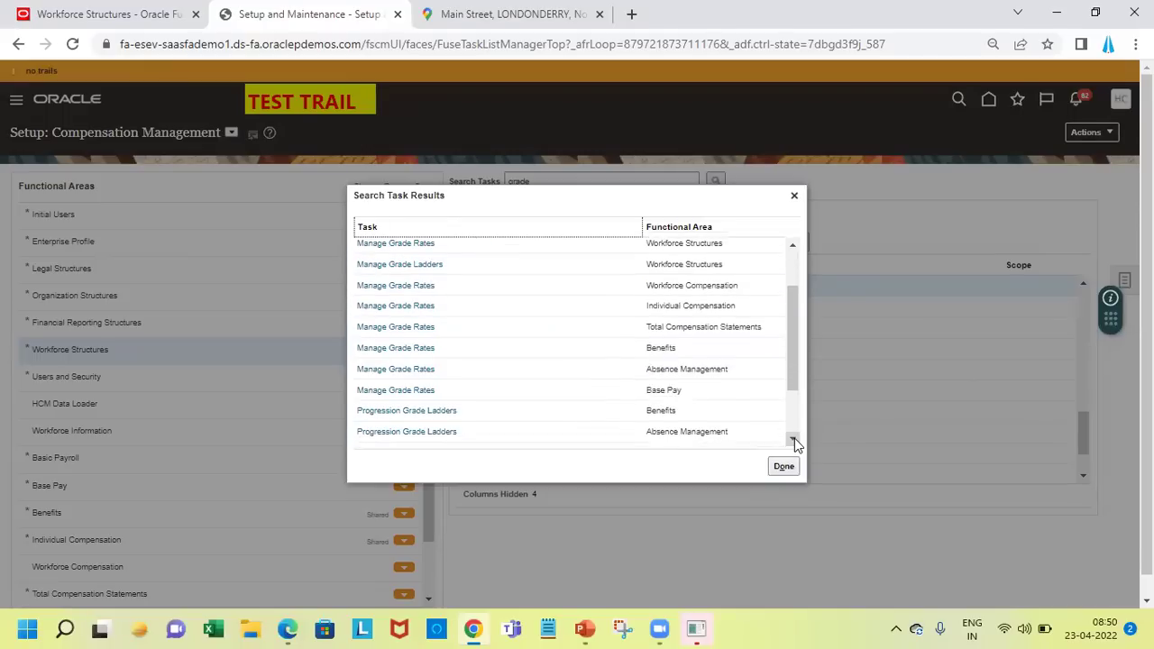
left_click(795, 439)
left_click(795, 438)
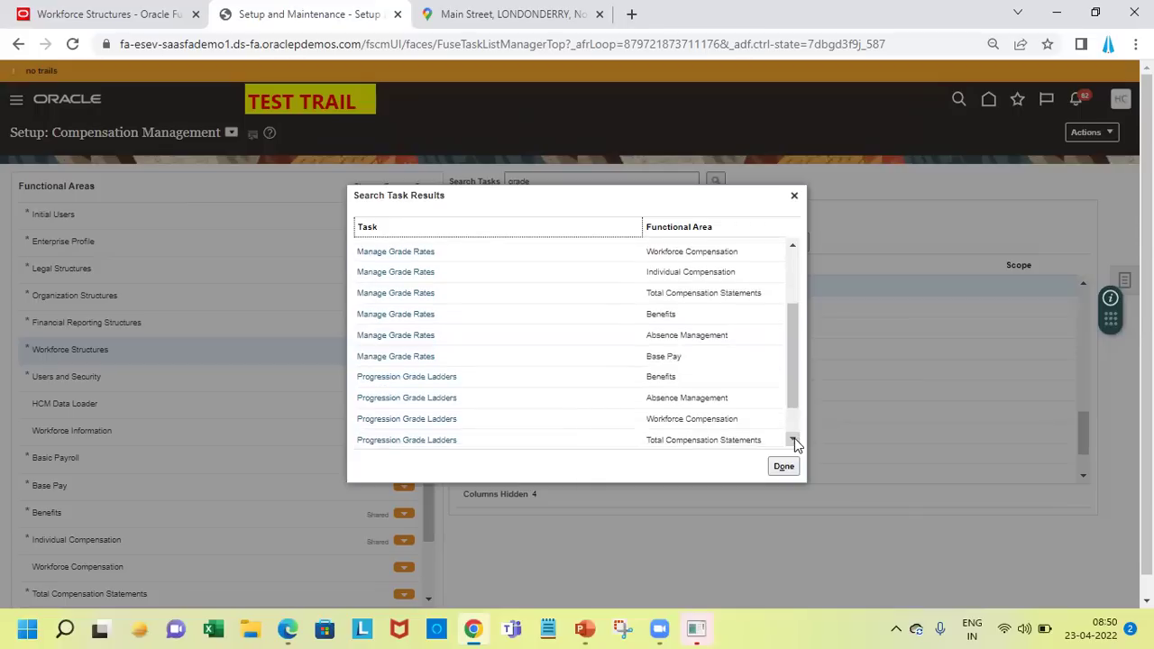
left_click(418, 419)
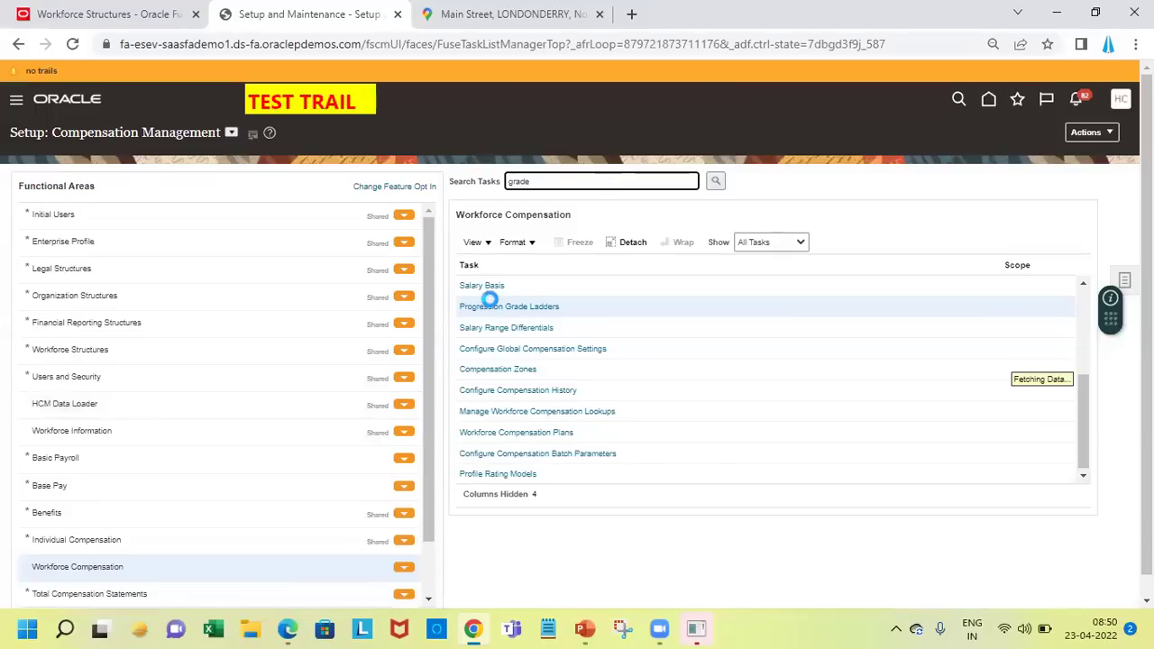
left_click(494, 309)
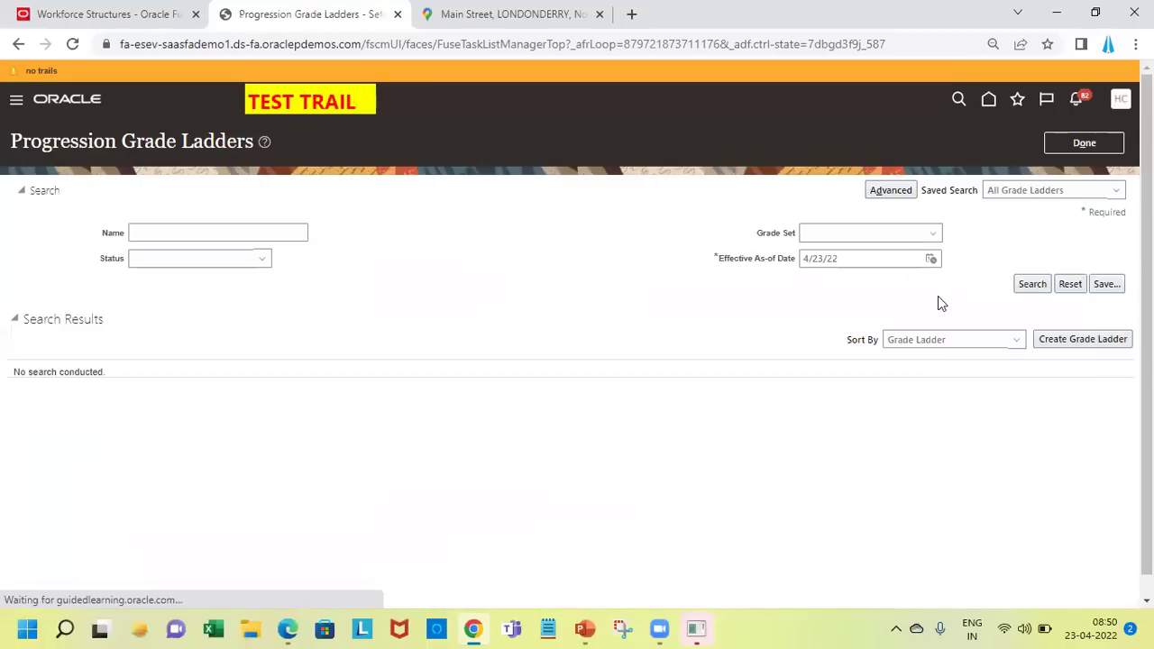
- Search for all progression grade ladders without filters and open the Facilities Grade Ladder to review its details
left_click(1030, 286)
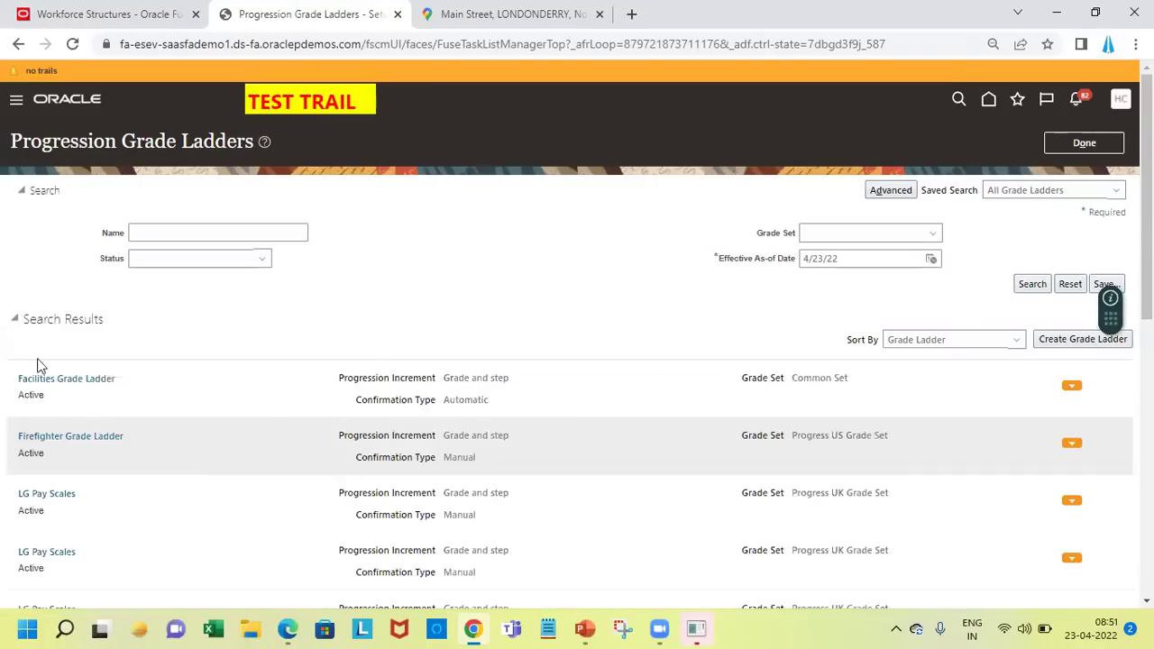
left_click(67, 382)
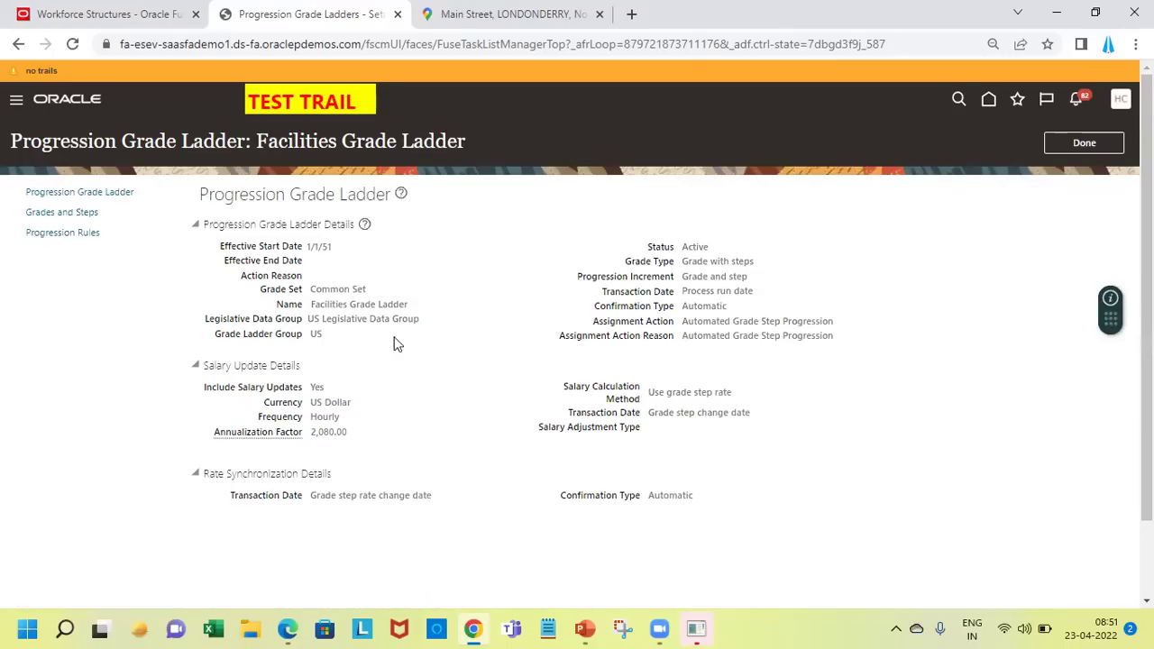
triple_click(367, 306)
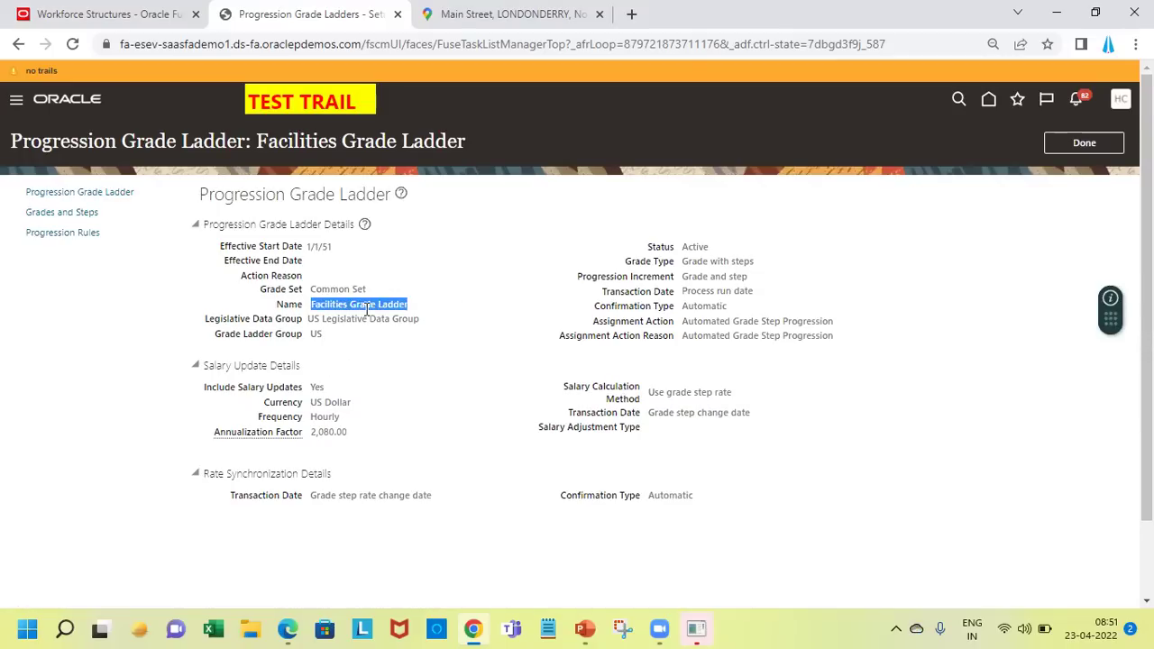
- Show the ladder's grades and steps, examining the step values of Facility 01 and expanding those of Facility 02
left_click(80, 214)
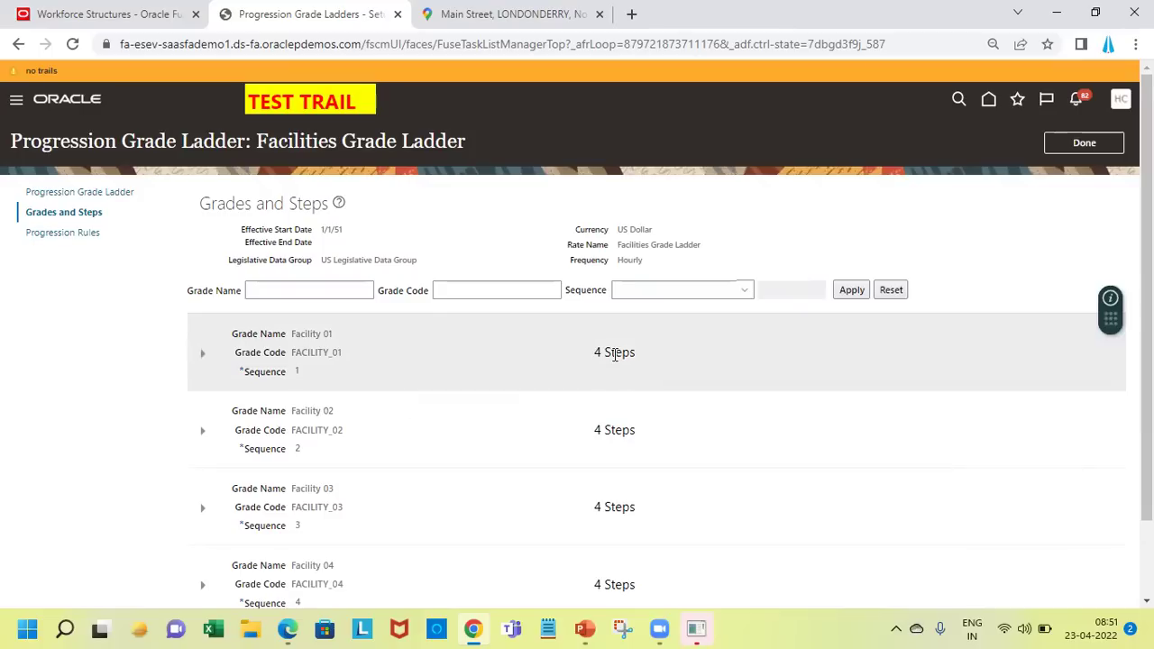
left_click(203, 355)
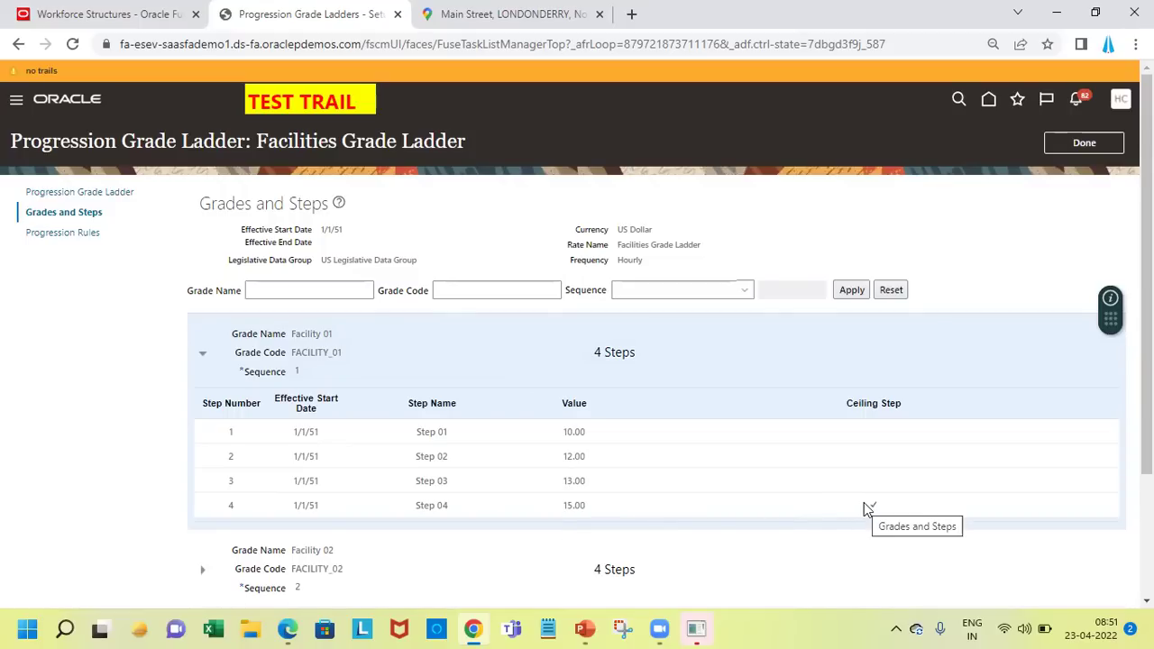
left_click(202, 353)
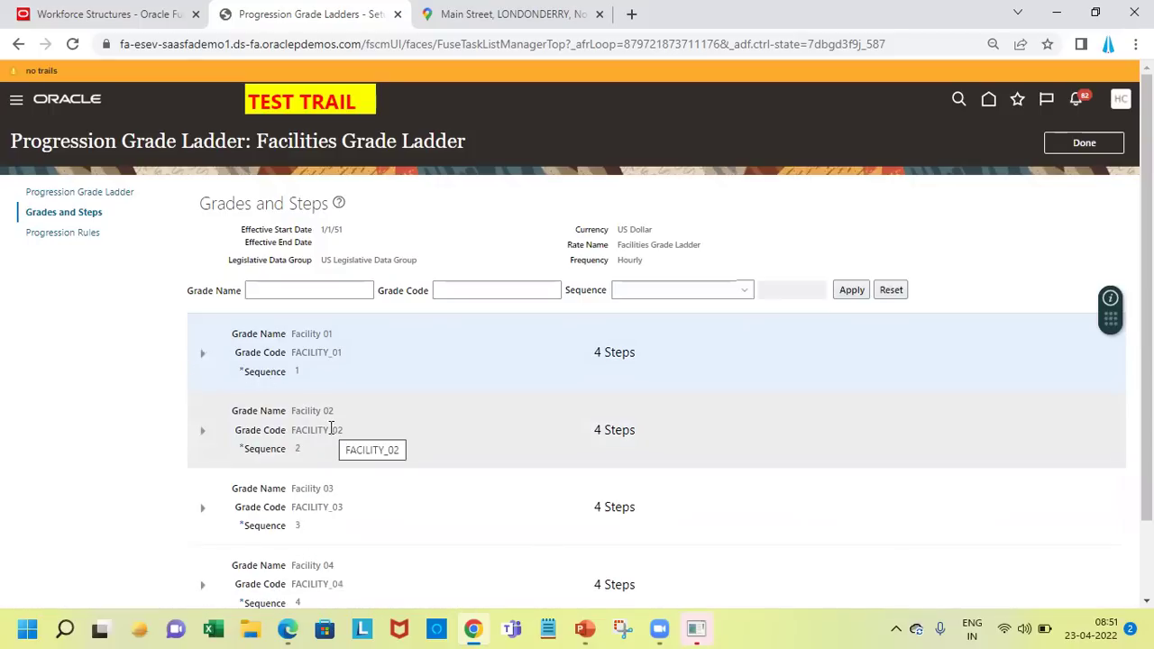
left_click(421, 425)
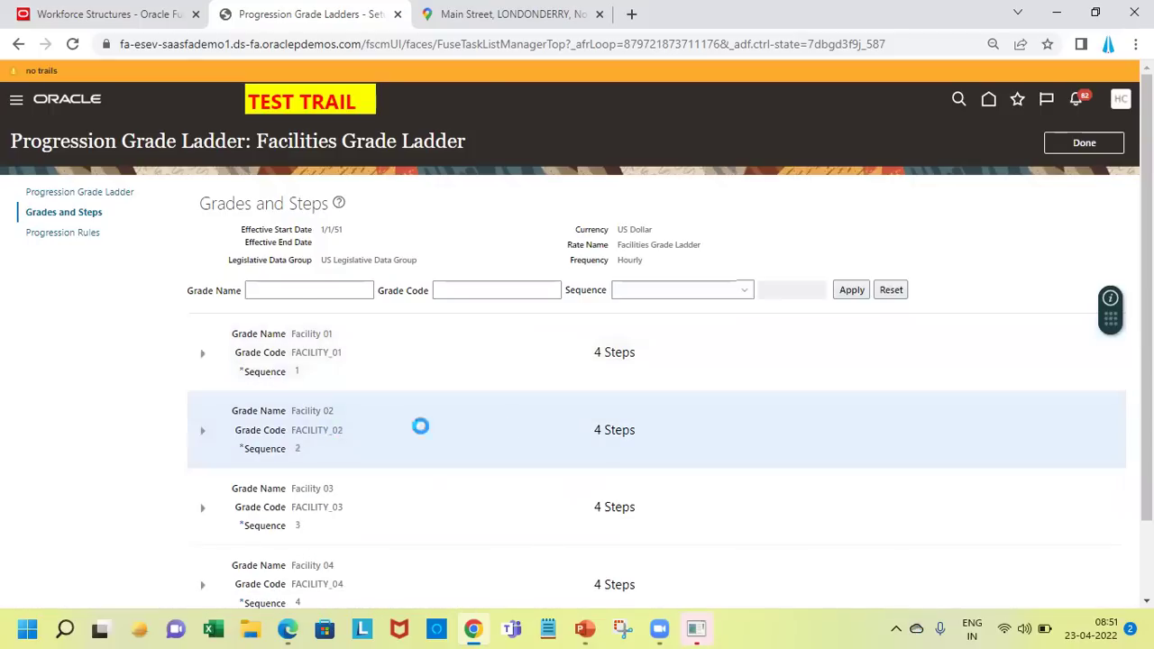
left_click(202, 430)
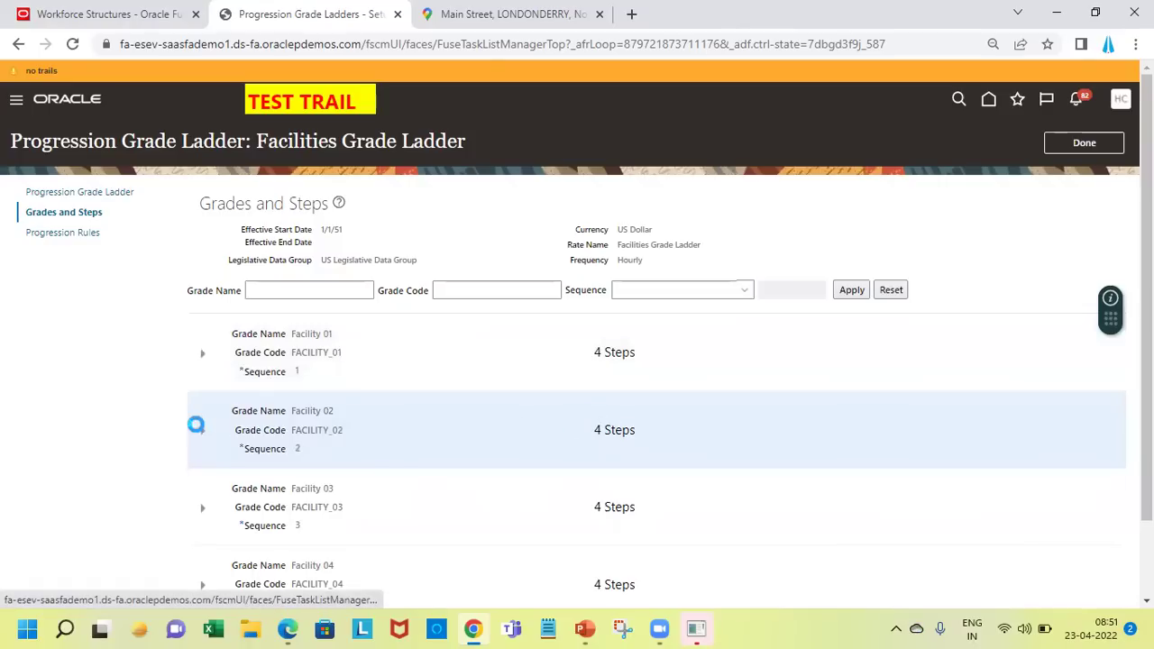